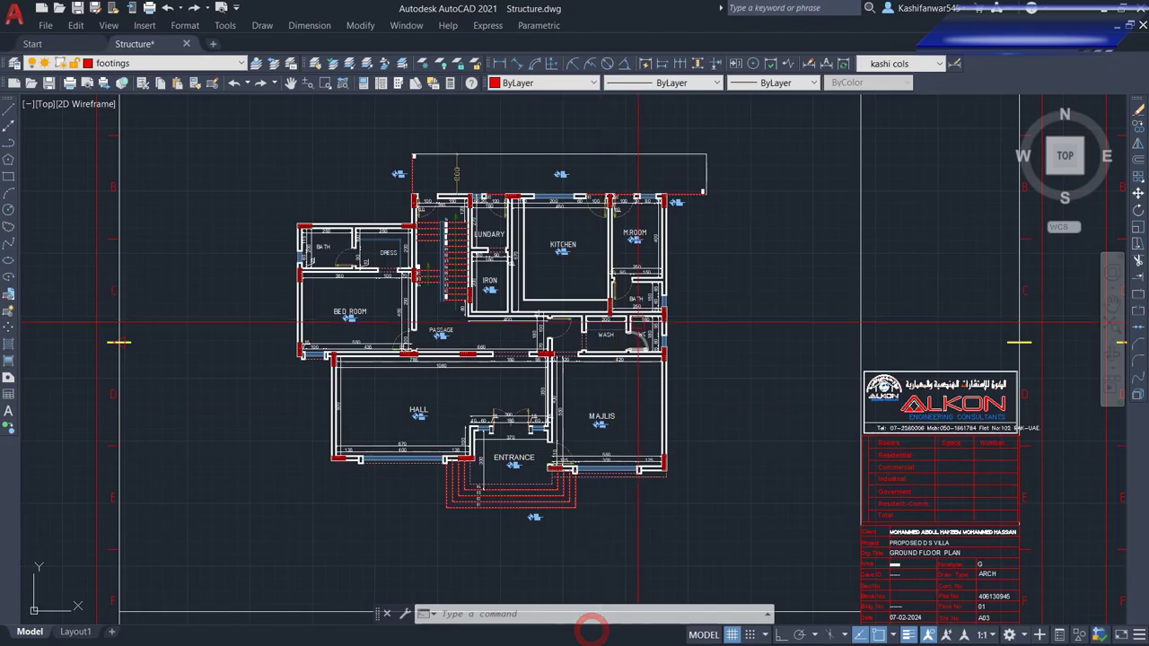
- Examine the ground floor plan's room layout, dimensions and red column positions around the bedroom, hall and entrance
scroll(639, 323, "down", 3)
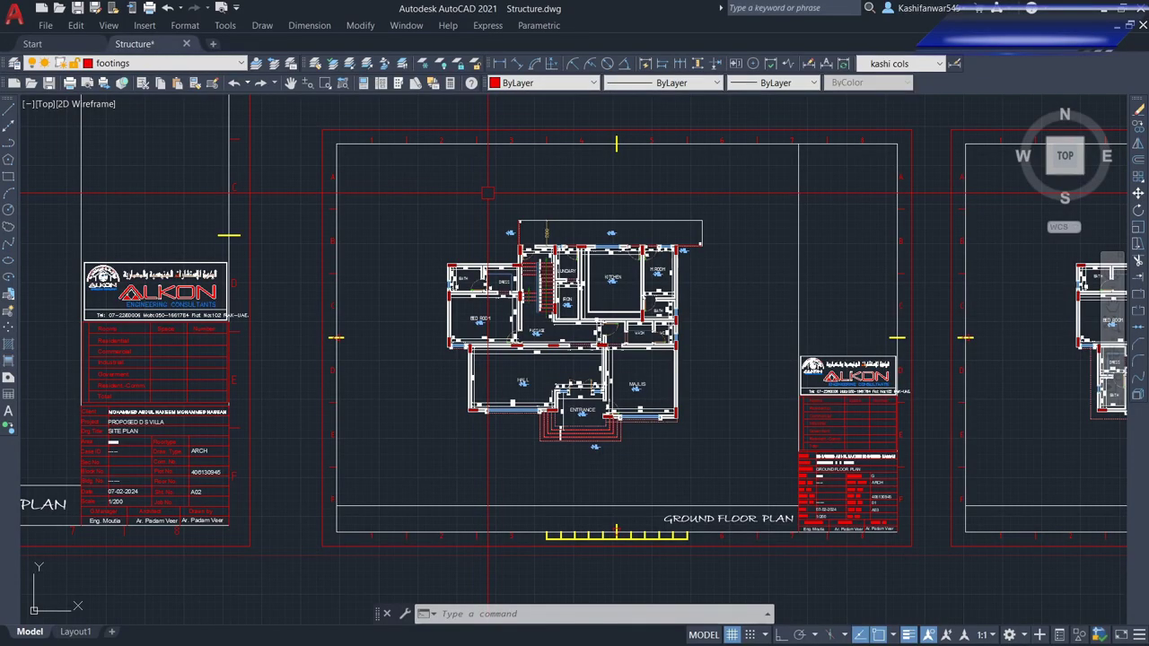
scroll(478, 269, "up", 8)
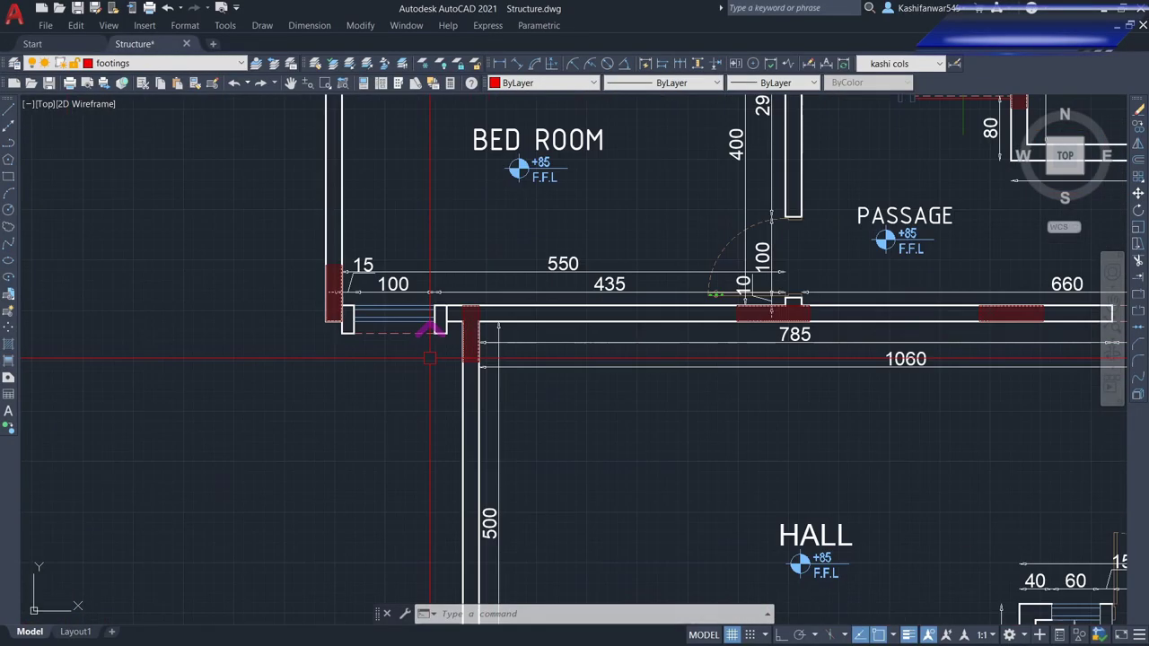
scroll(458, 340, "down", 2)
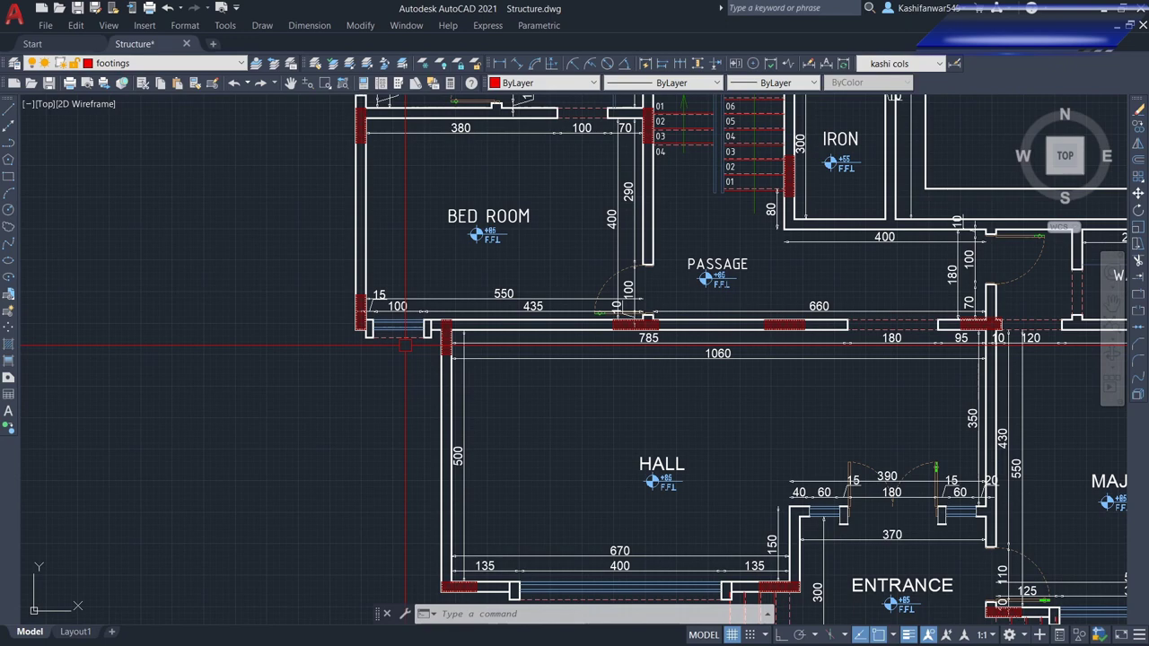
scroll(458, 339, "up", 2)
scroll(362, 344, "down", 4)
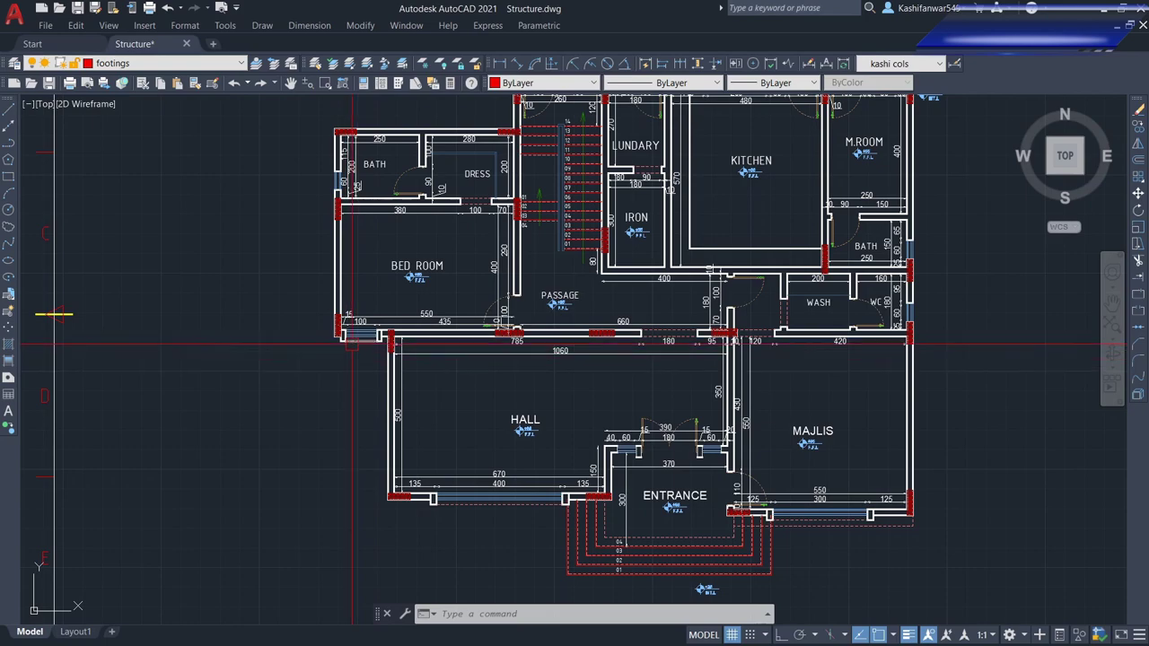
scroll(348, 353, "down", 3)
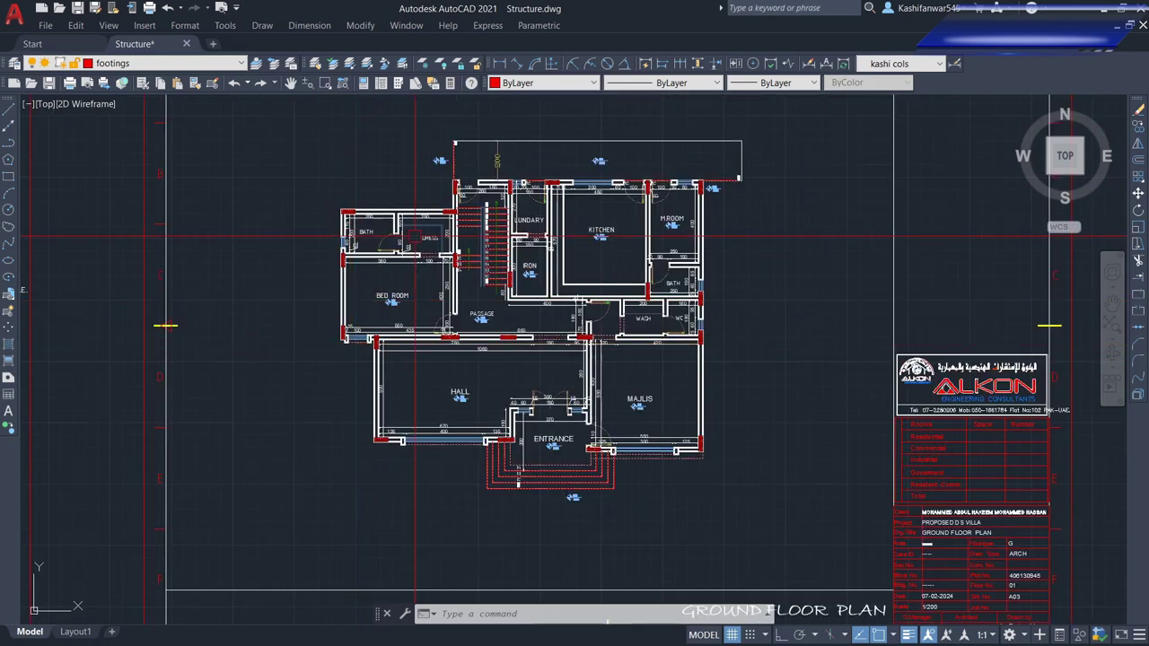
scroll(403, 255, "down", 2)
scroll(349, 270, "down", 2)
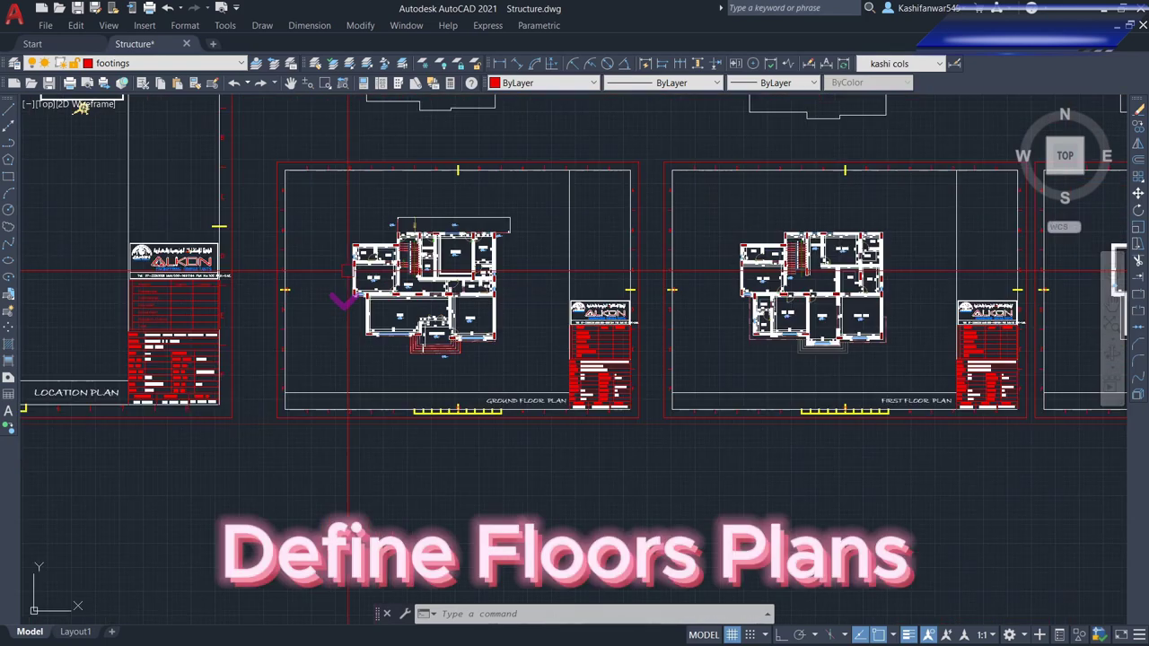
- Examine the first floor plan's room layout and column positions alongside the neighbouring drawing sheets
scroll(869, 305, "up", 4)
scroll(656, 337, "down", 8)
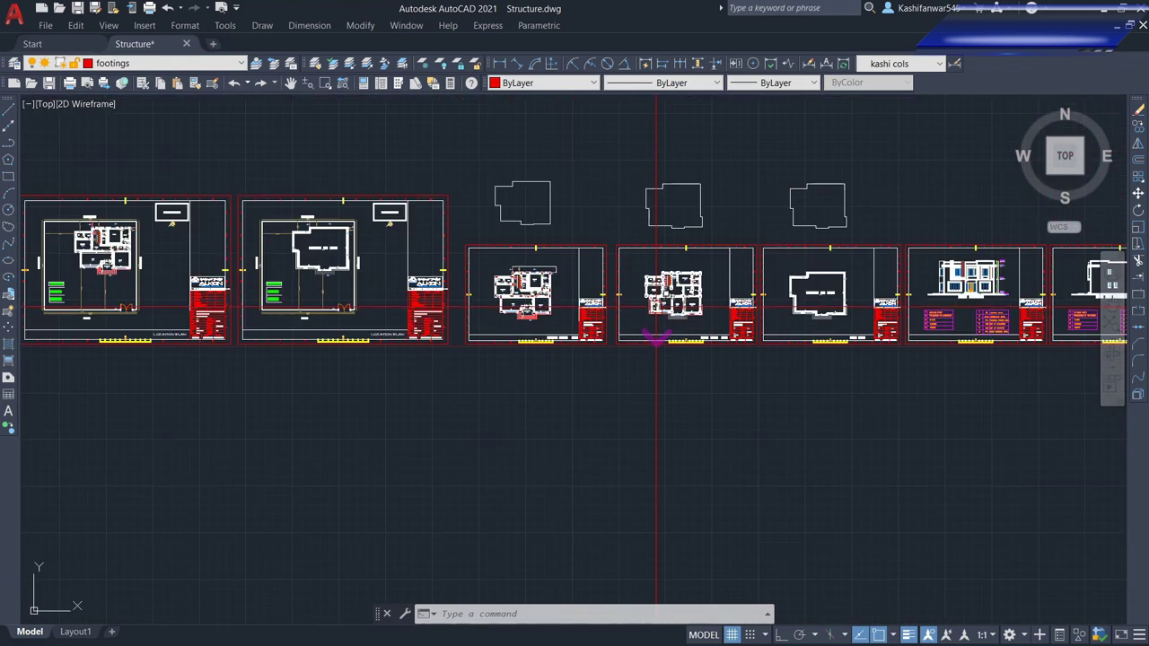
scroll(682, 297, "up", 6)
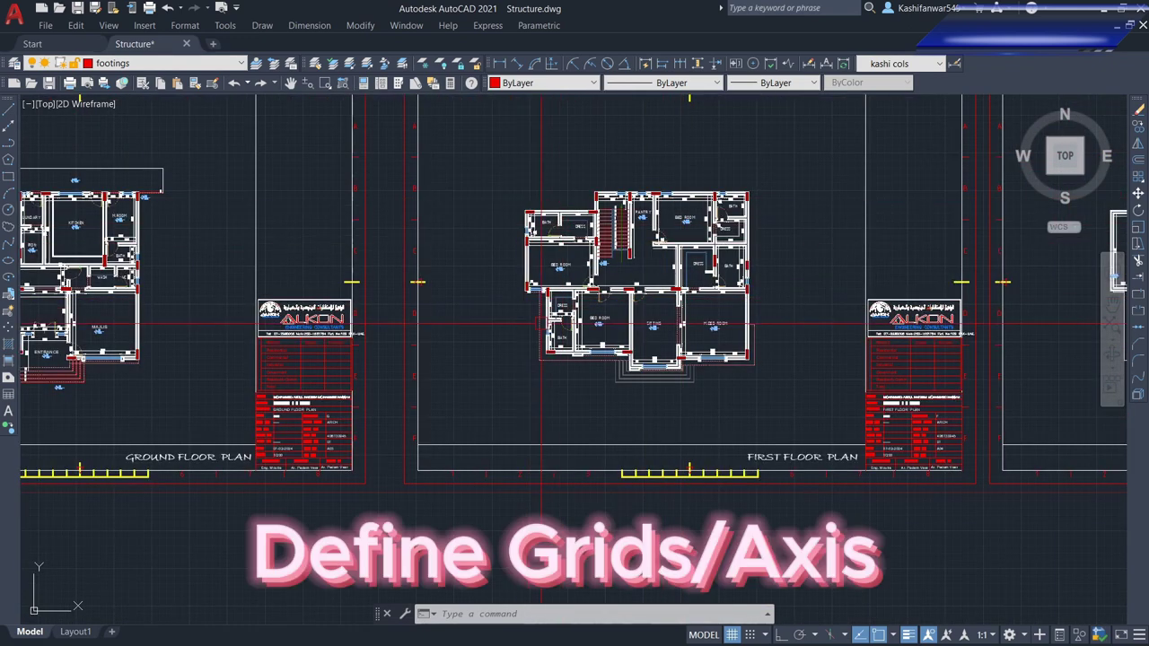
scroll(718, 287, "down", 4)
scroll(646, 305, "up", 6)
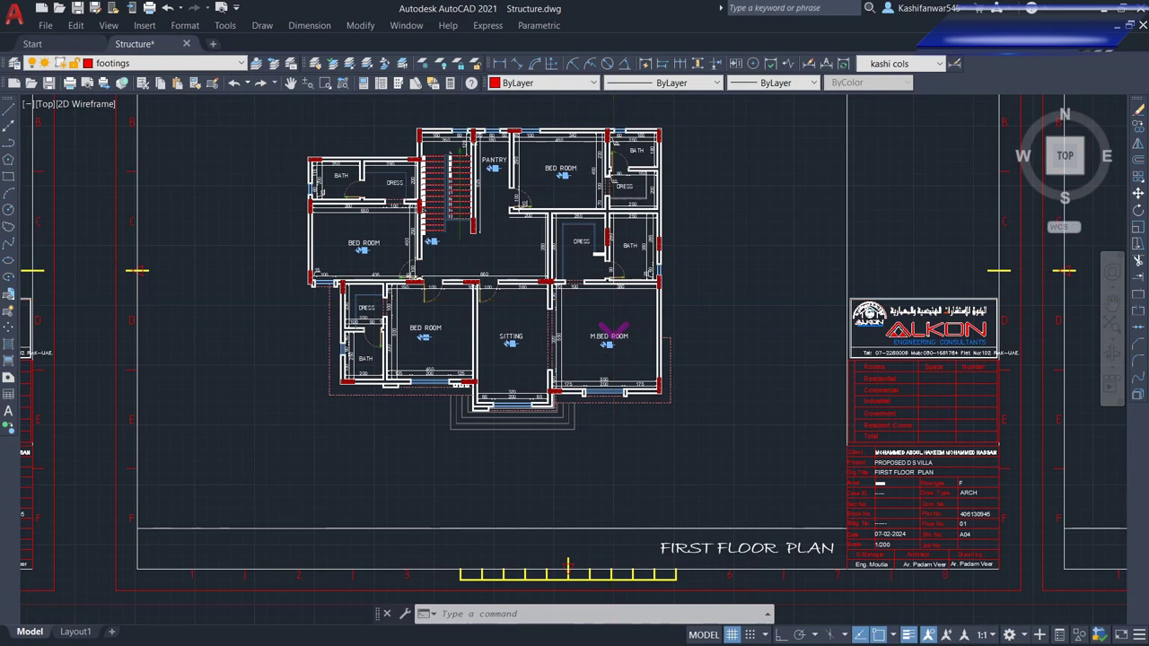
scroll(629, 305, "down", 4)
scroll(934, 310, "up", 2)
scroll(522, 316, "down", 4)
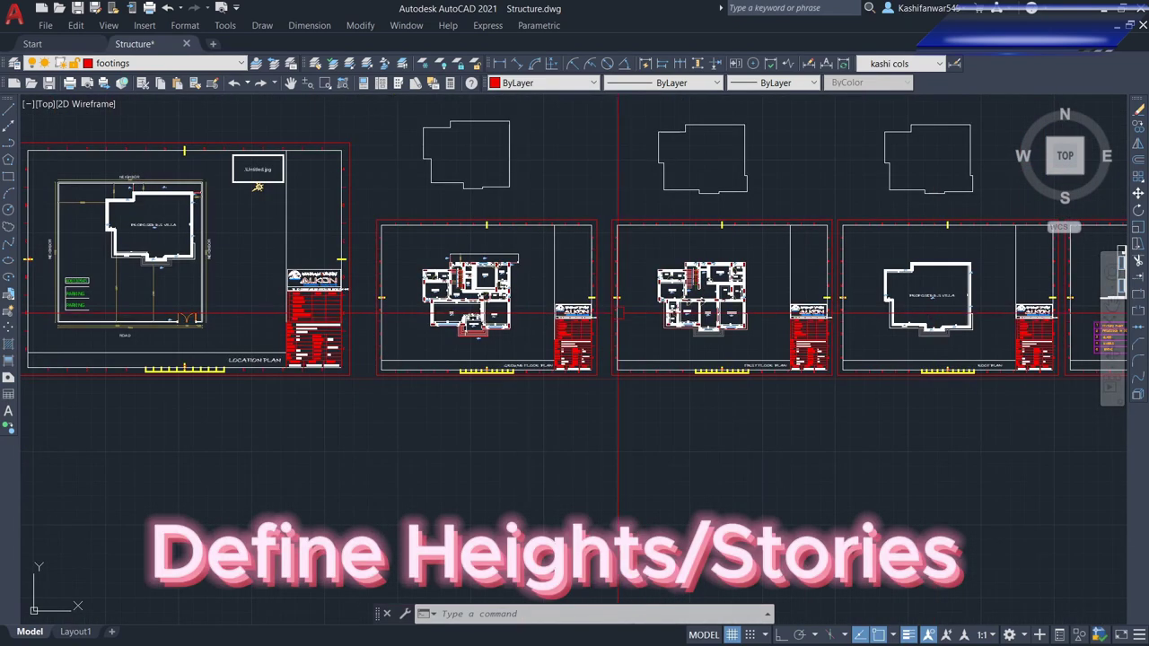
- Review the ground floor, first floor and roof plan sheets in sequence to identify the villa's storeys
scroll(520, 316, "up", 3)
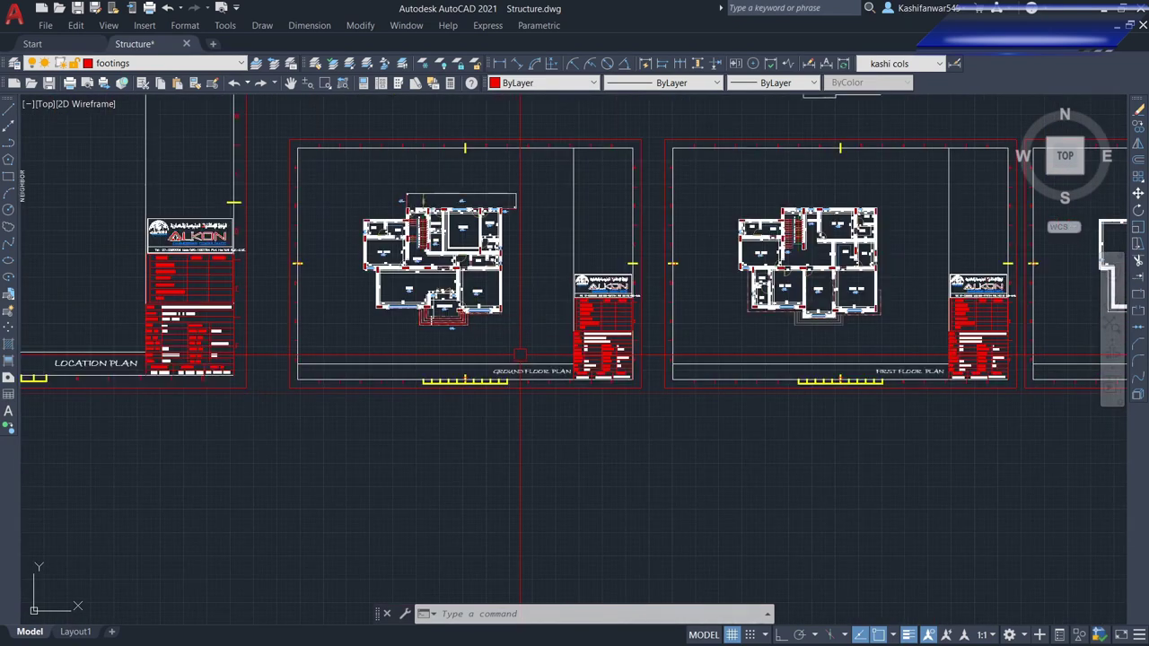
scroll(388, 255, "up", 4)
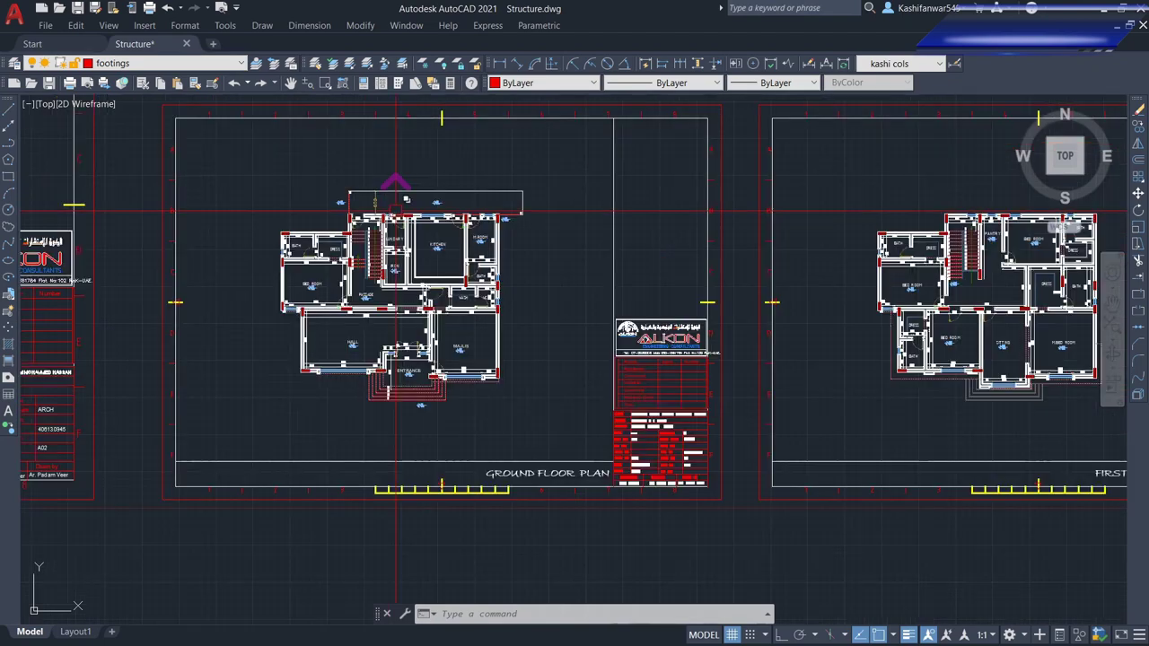
scroll(449, 359, "down", 4)
scroll(478, 404, "up", 3)
scroll(478, 404, "down", 2)
scroll(852, 351, "up", 4)
scroll(757, 413, "down", 1)
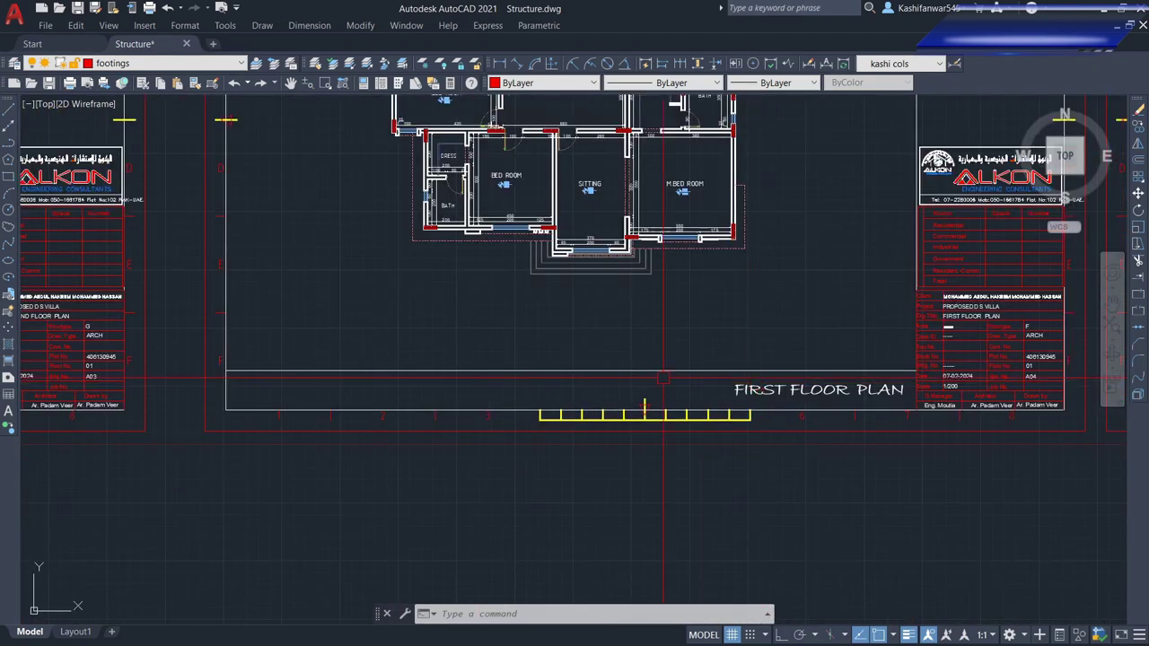
scroll(664, 378, "down", 4)
scroll(918, 381, "up", 5)
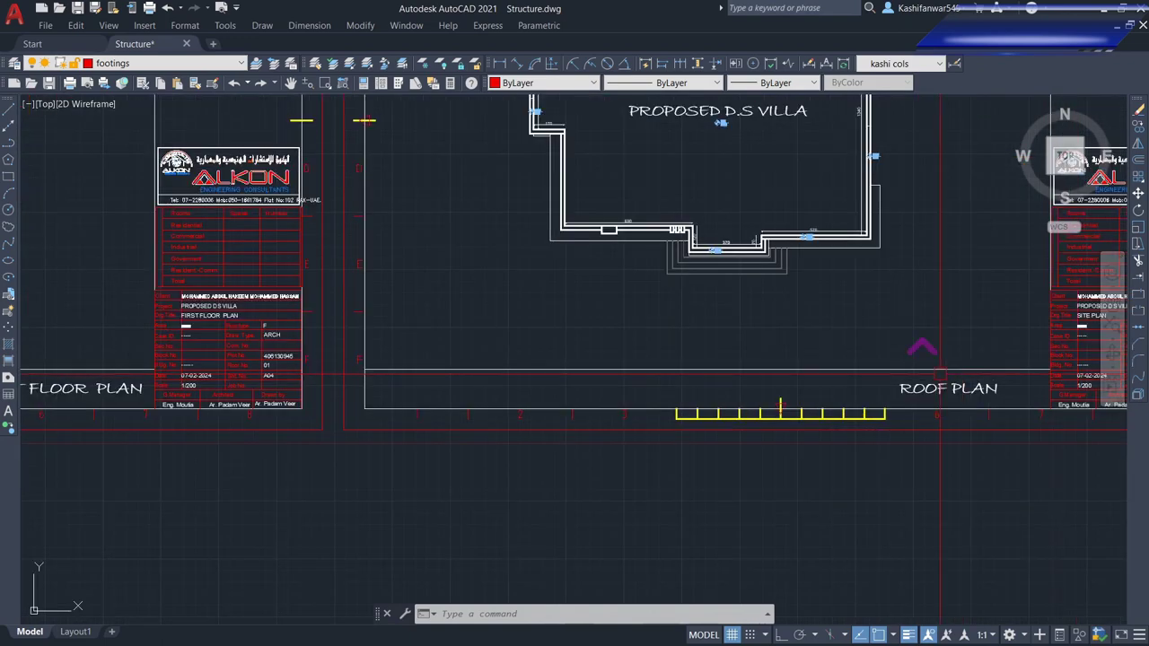
scroll(834, 395, "down", 3)
scroll(878, 392, "down", 5)
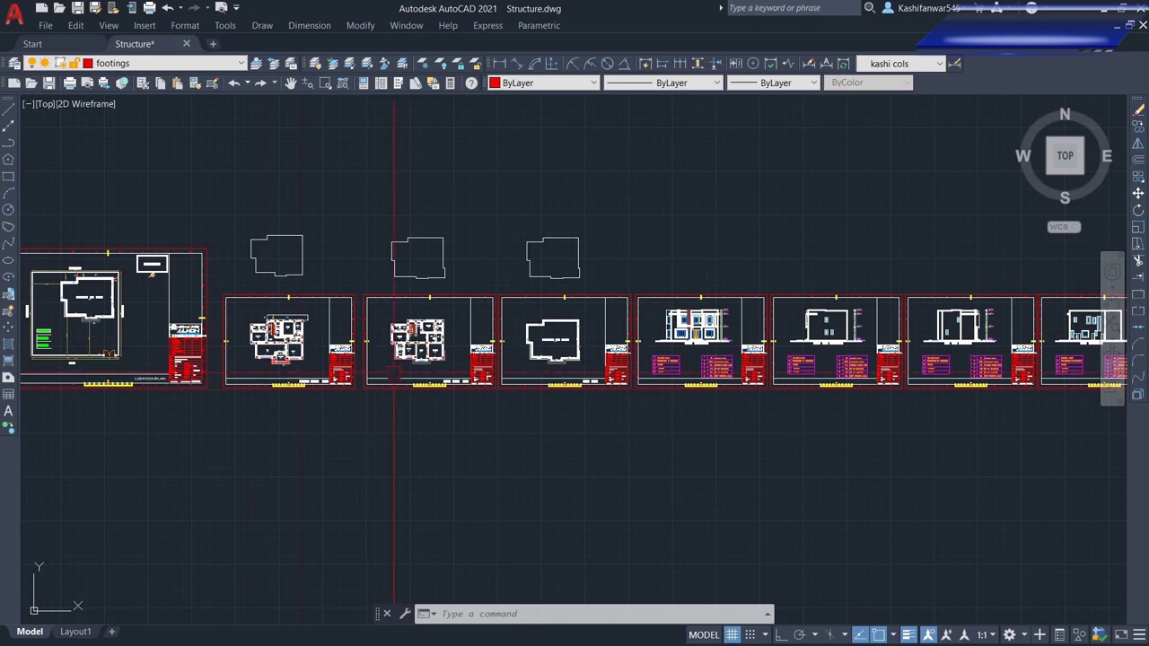
- Examine the level marks and vertical dimensions beside the front elevation to read the storey heights
scroll(395, 373, "up", 2)
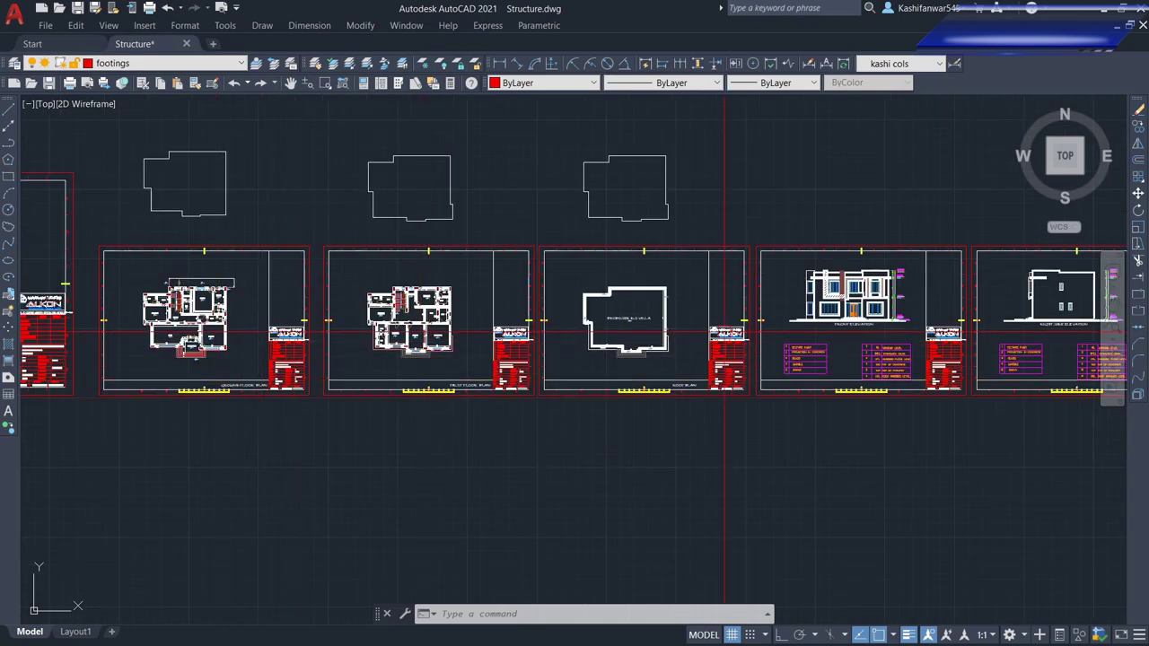
scroll(902, 288, "up", 5)
scroll(930, 286, "up", 2)
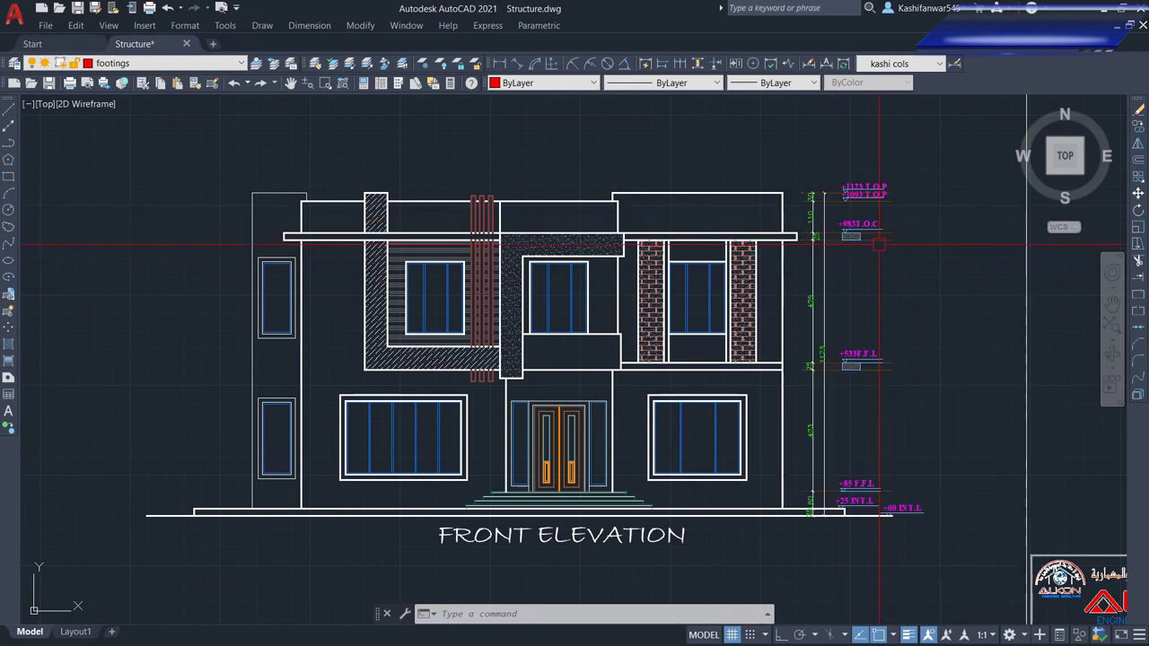
scroll(884, 370, "up", 4)
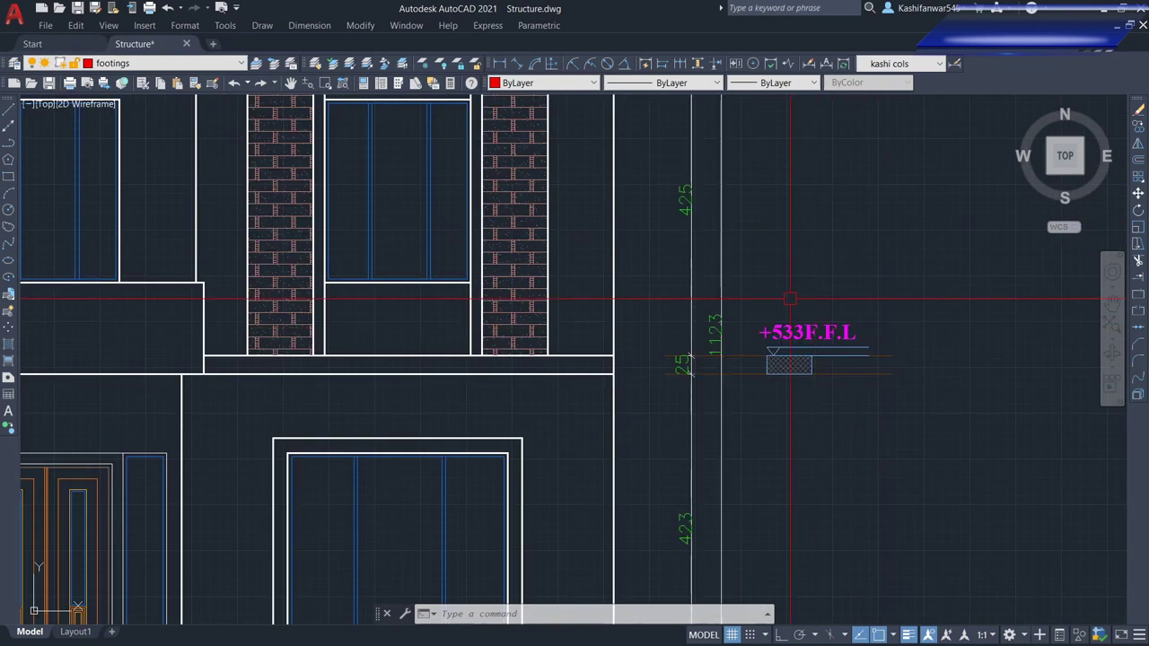
scroll(804, 242, "down", 3)
scroll(816, 395, "up", 3)
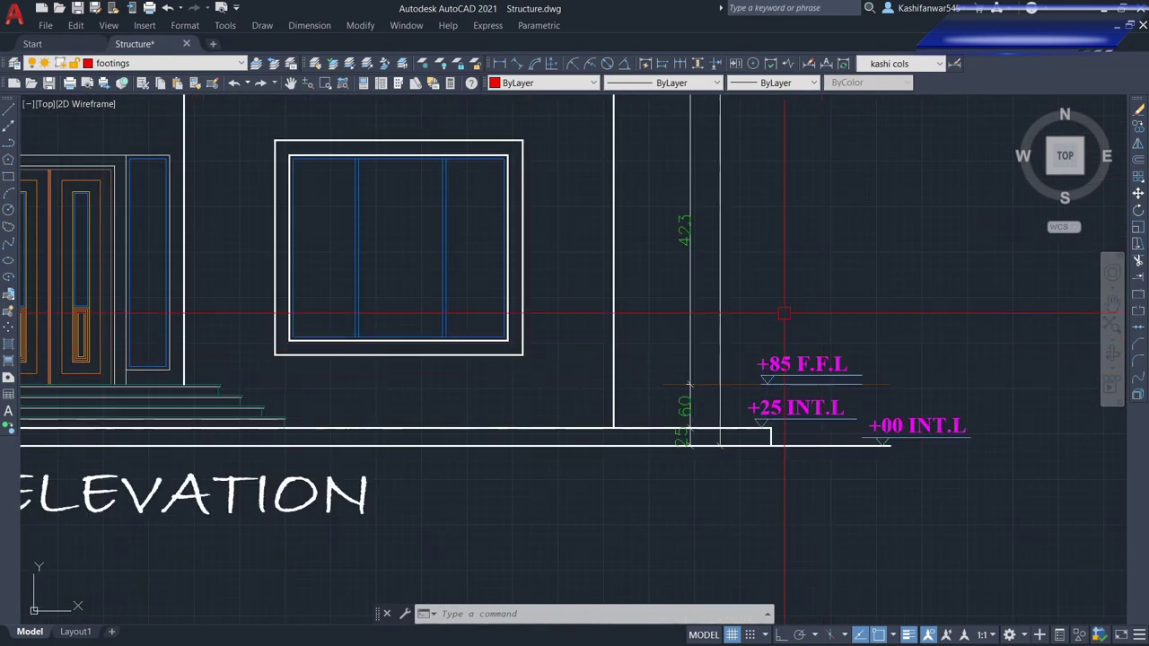
scroll(810, 346, "down", 5)
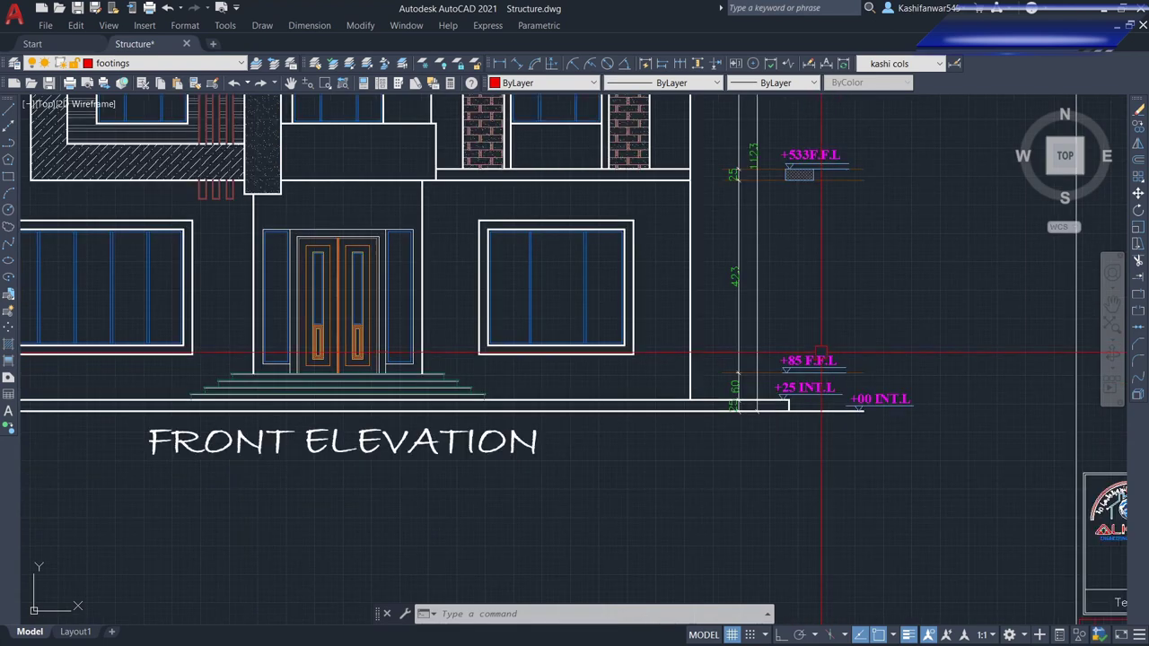
scroll(784, 355, "down", 5)
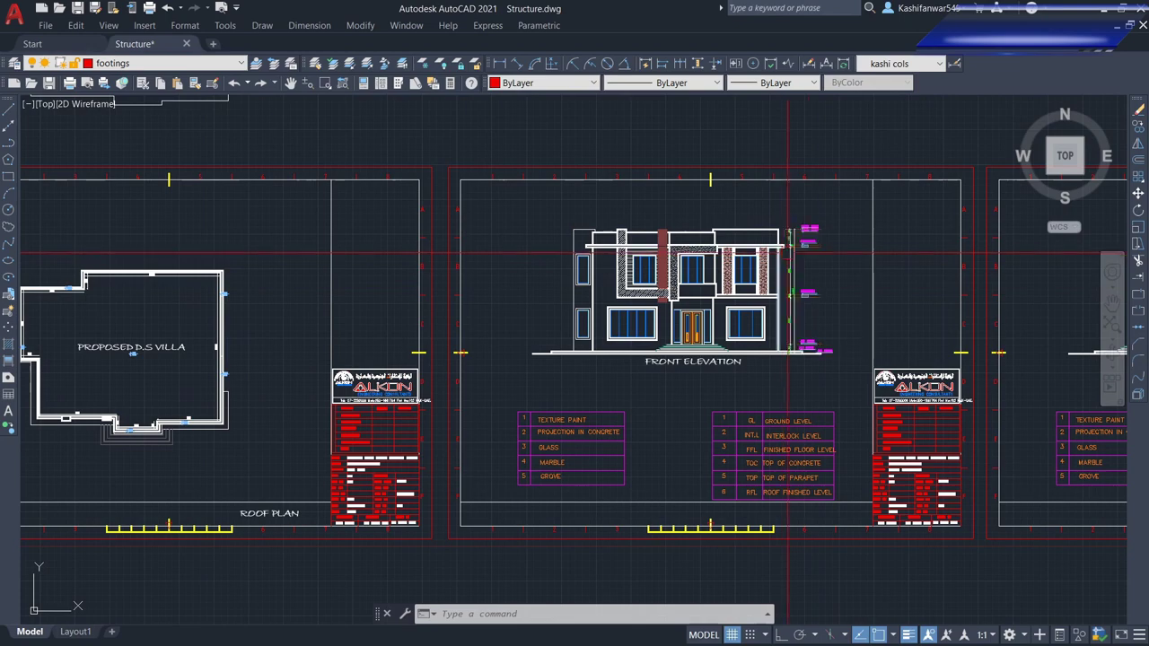
- Compare the ground floor and first floor plan sheets as the basis for the structural plans
scroll(817, 289, "down", 6)
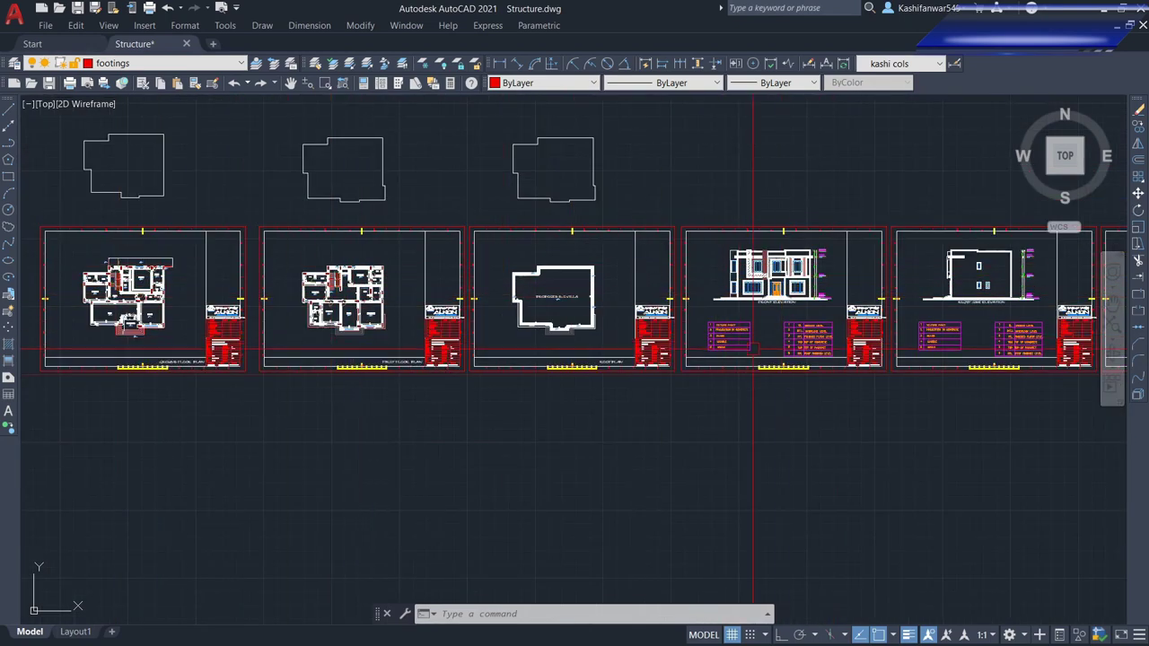
scroll(693, 357, "down", 2)
scroll(278, 350, "up", 3)
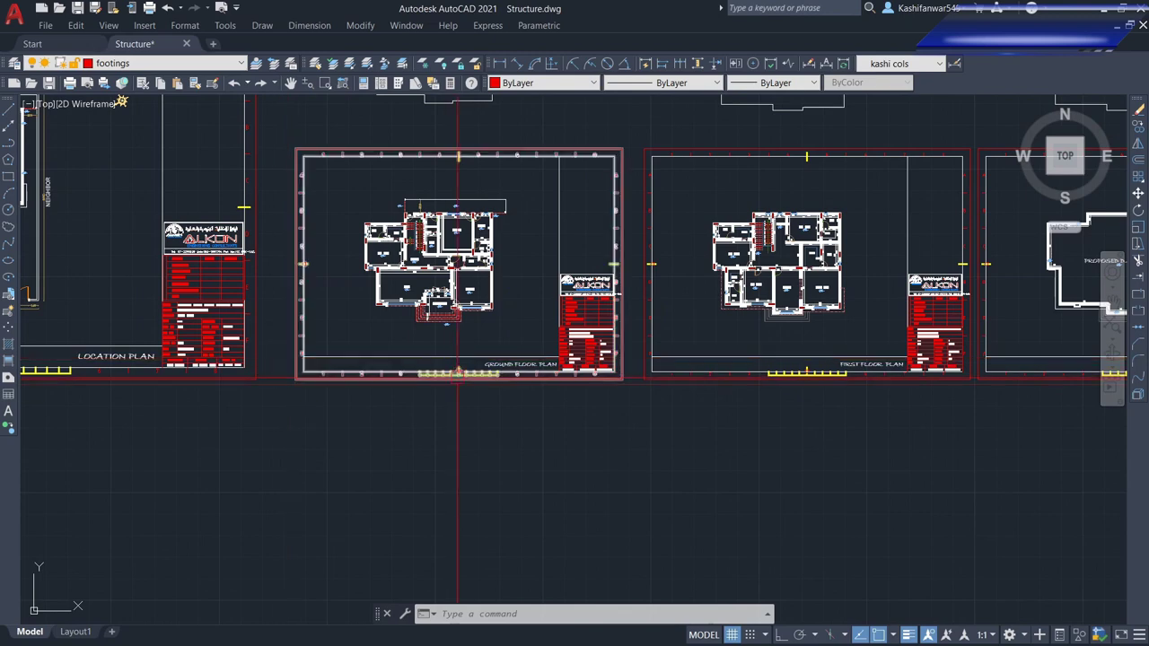
scroll(404, 269, "down", 2)
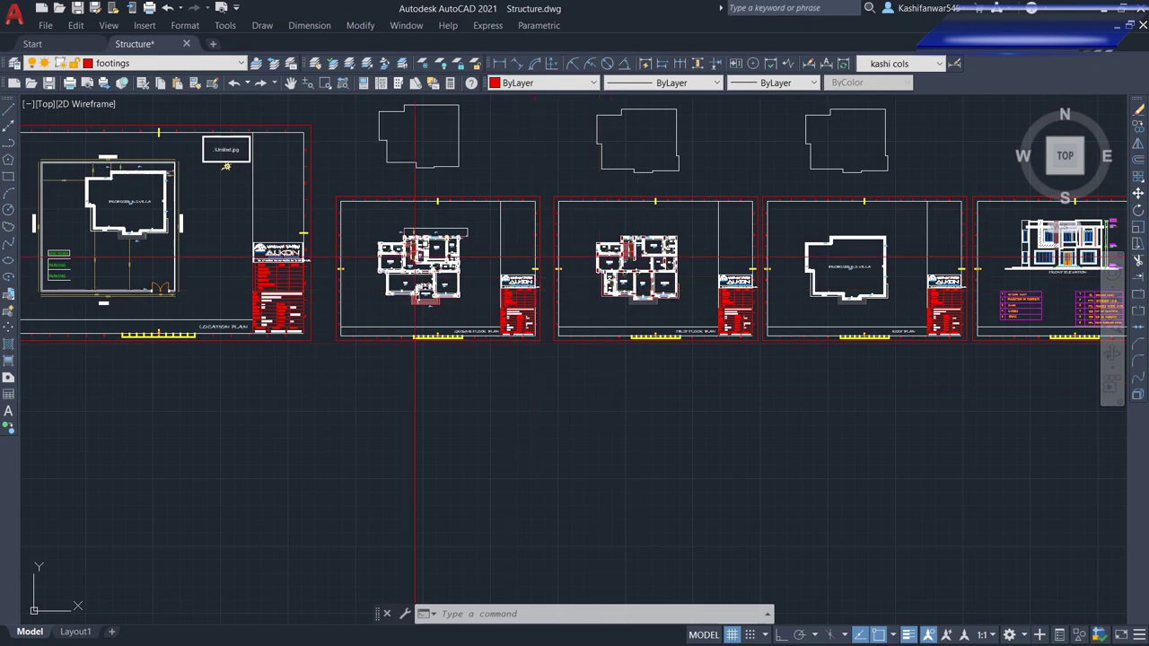
scroll(427, 292, "up", 6)
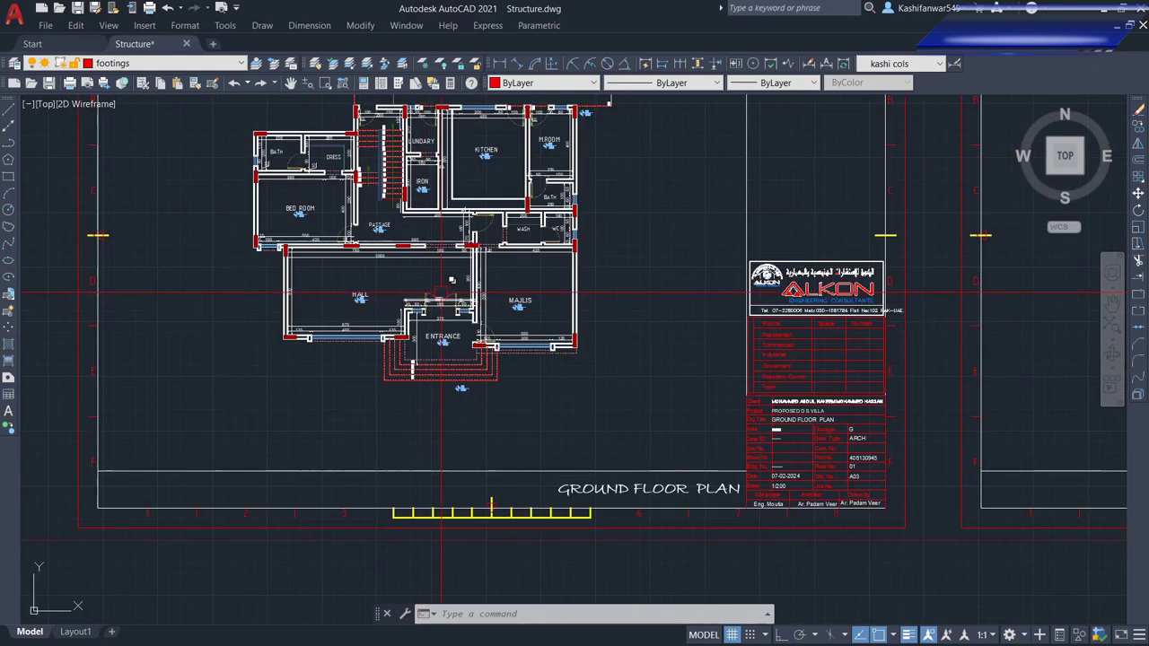
scroll(441, 291, "down", 2)
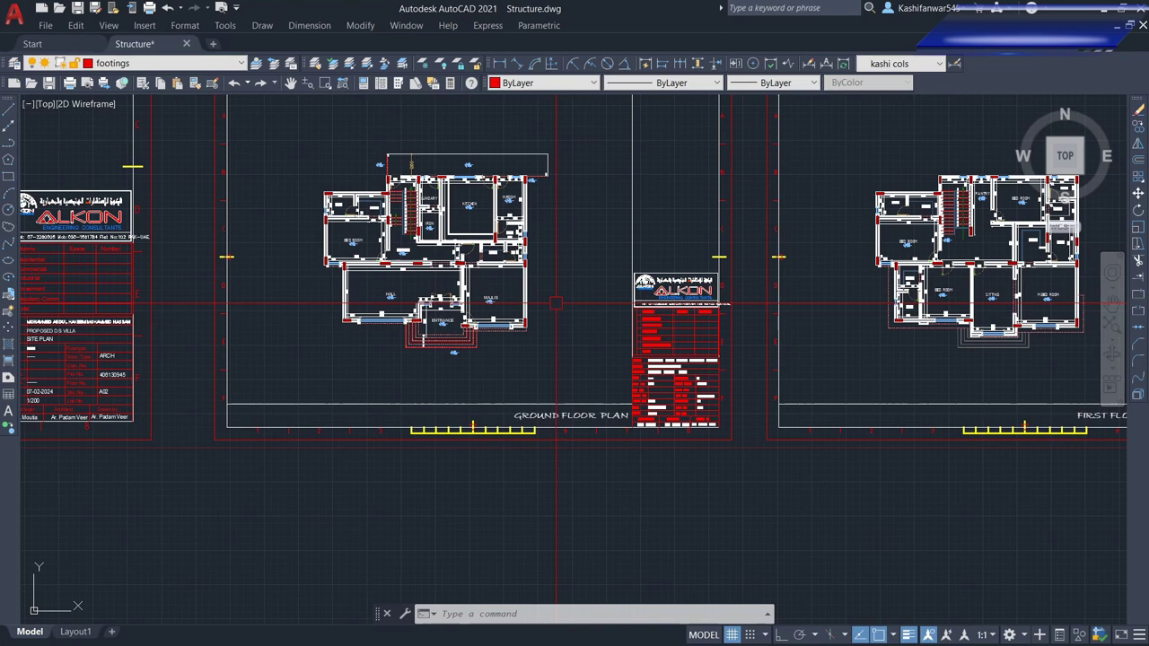
scroll(559, 391, "up", 4)
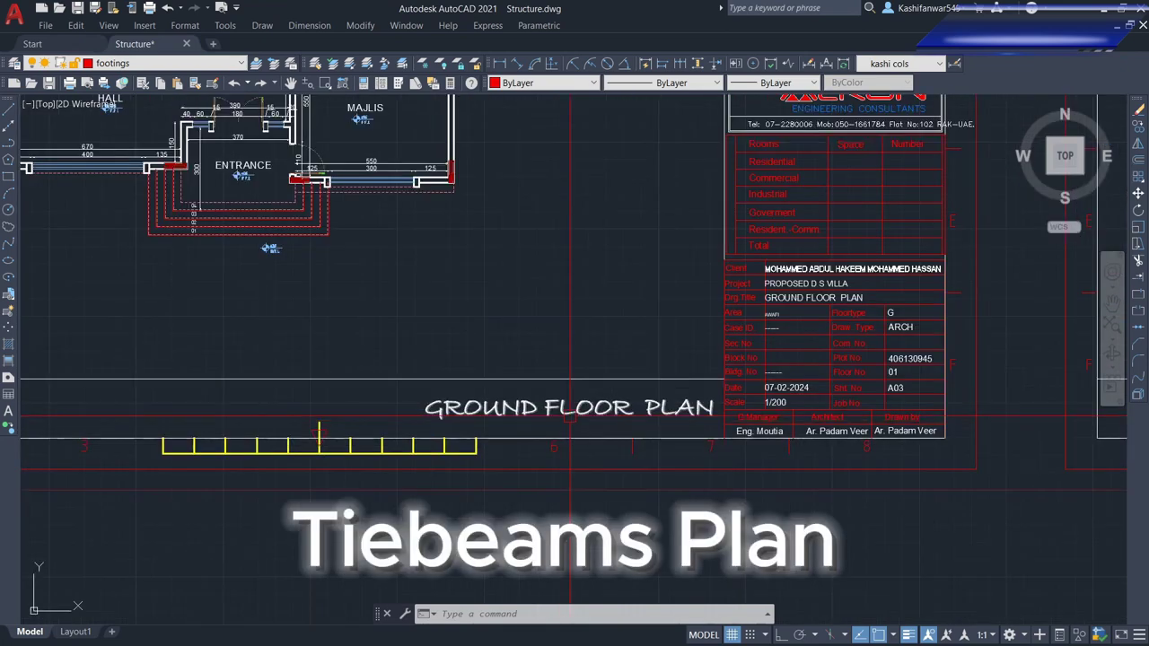
scroll(563, 371, "down", 5)
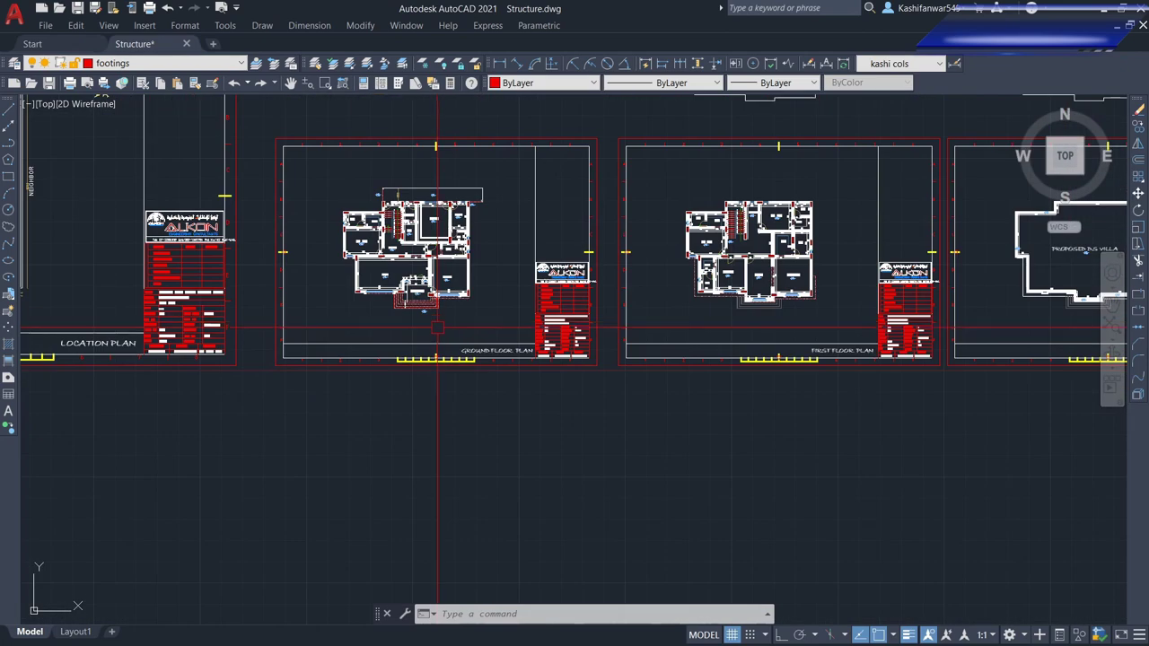
scroll(450, 416, "up", 2)
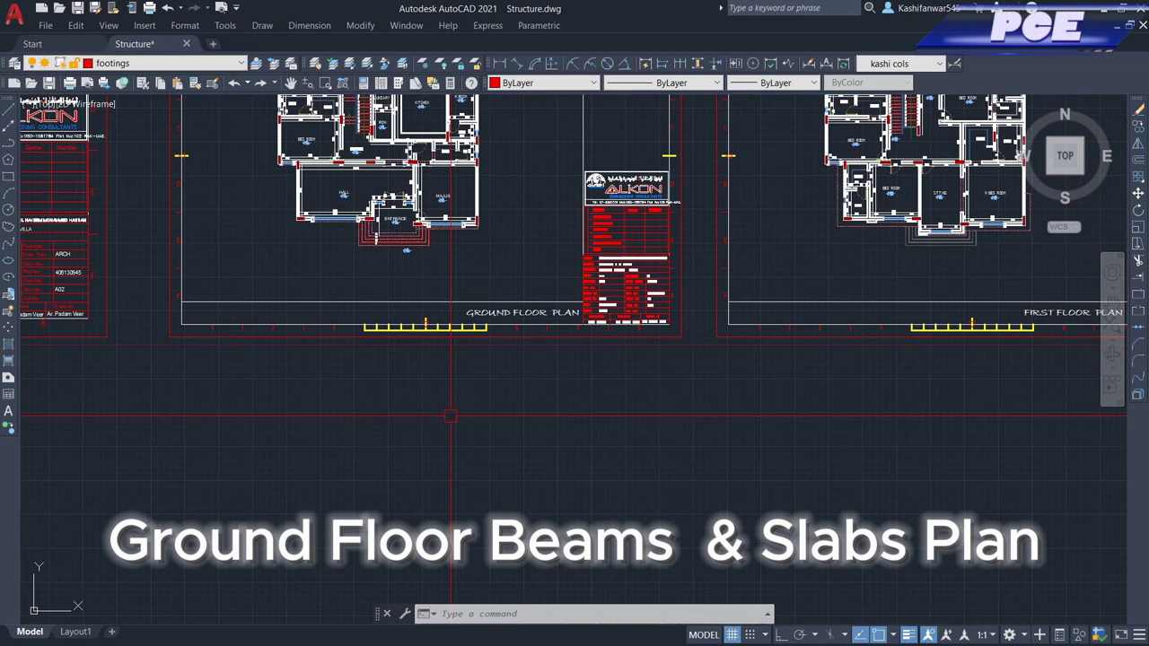
scroll(565, 391, "down", 2)
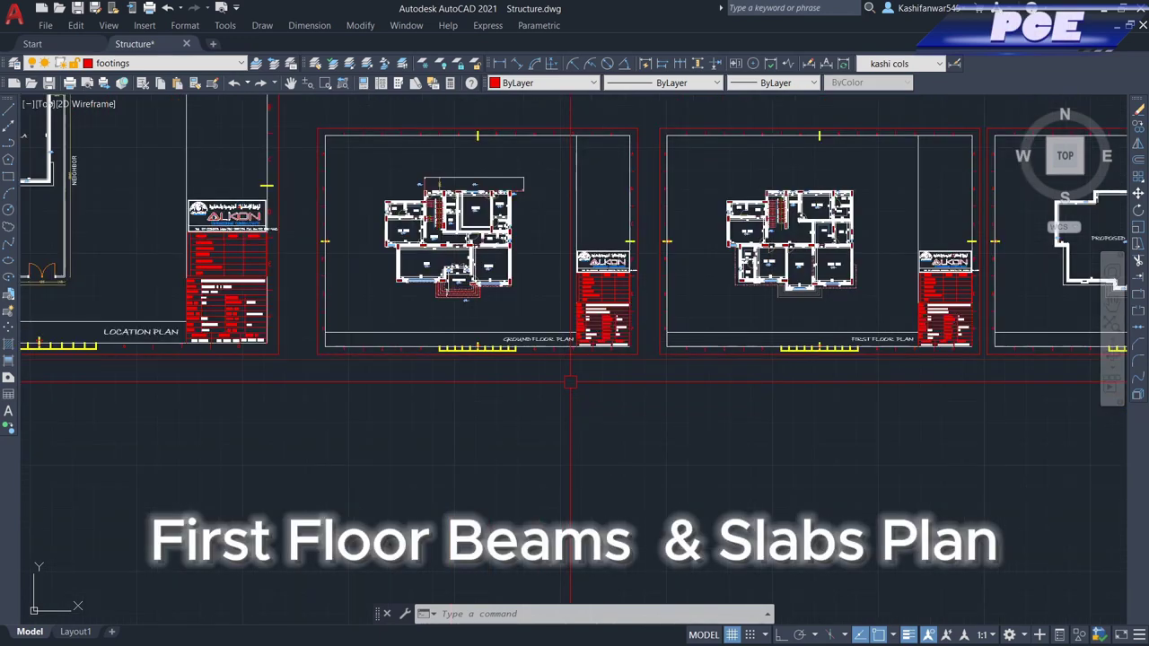
scroll(433, 316, "up", 2)
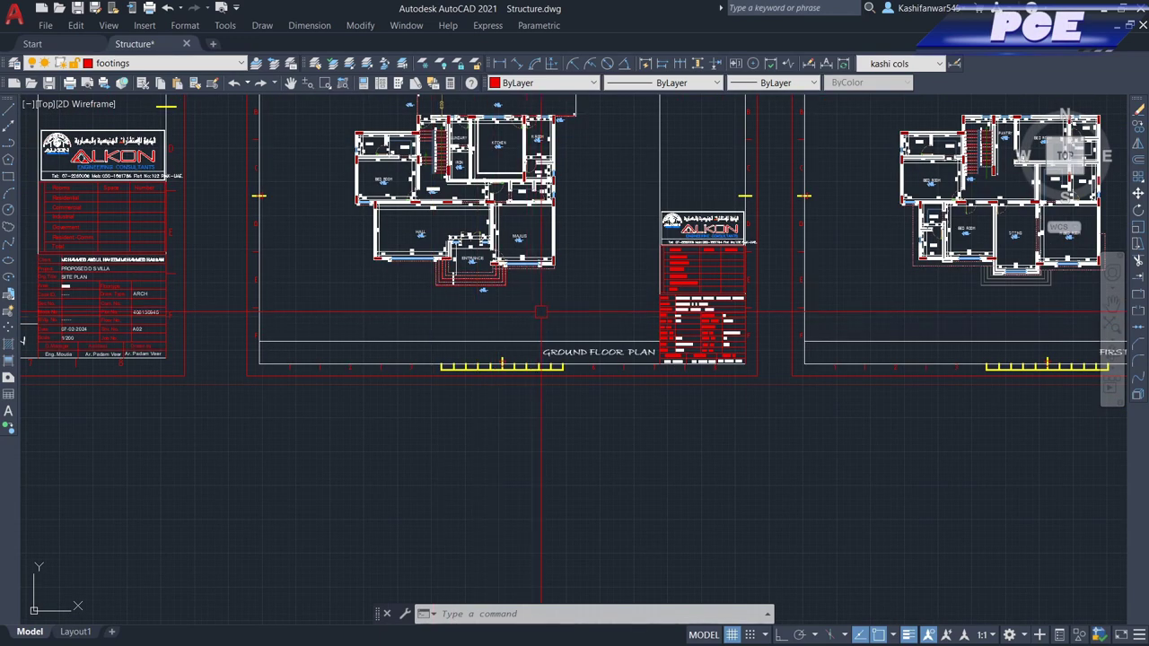
scroll(446, 282, "down", 2)
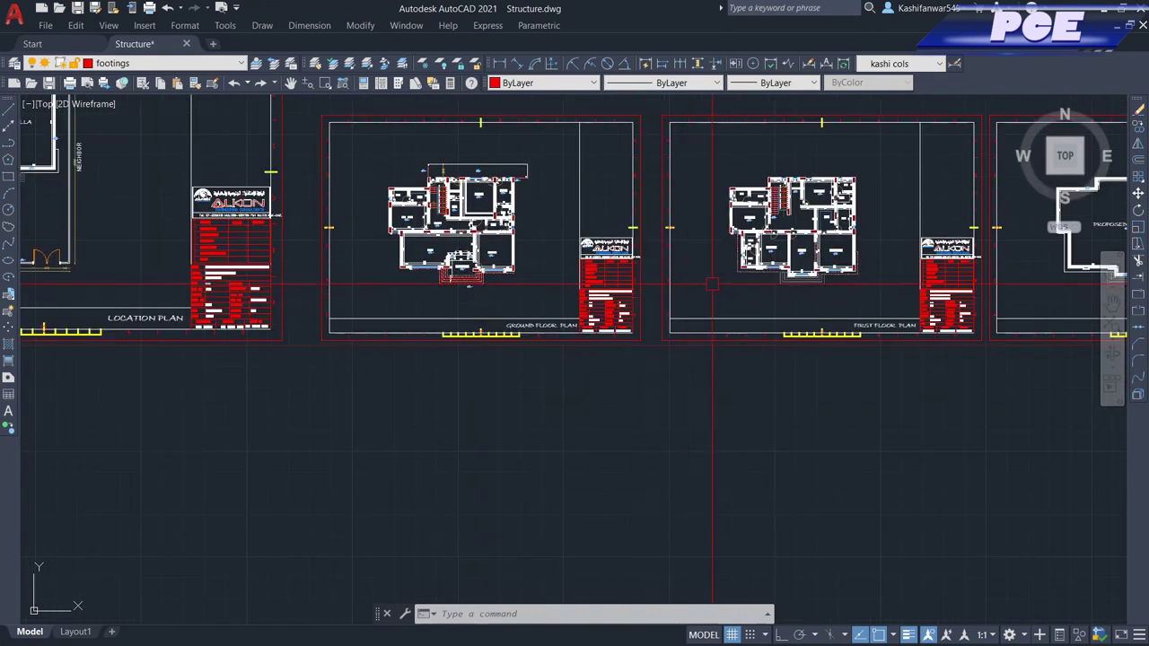
scroll(530, 290, "up", 2)
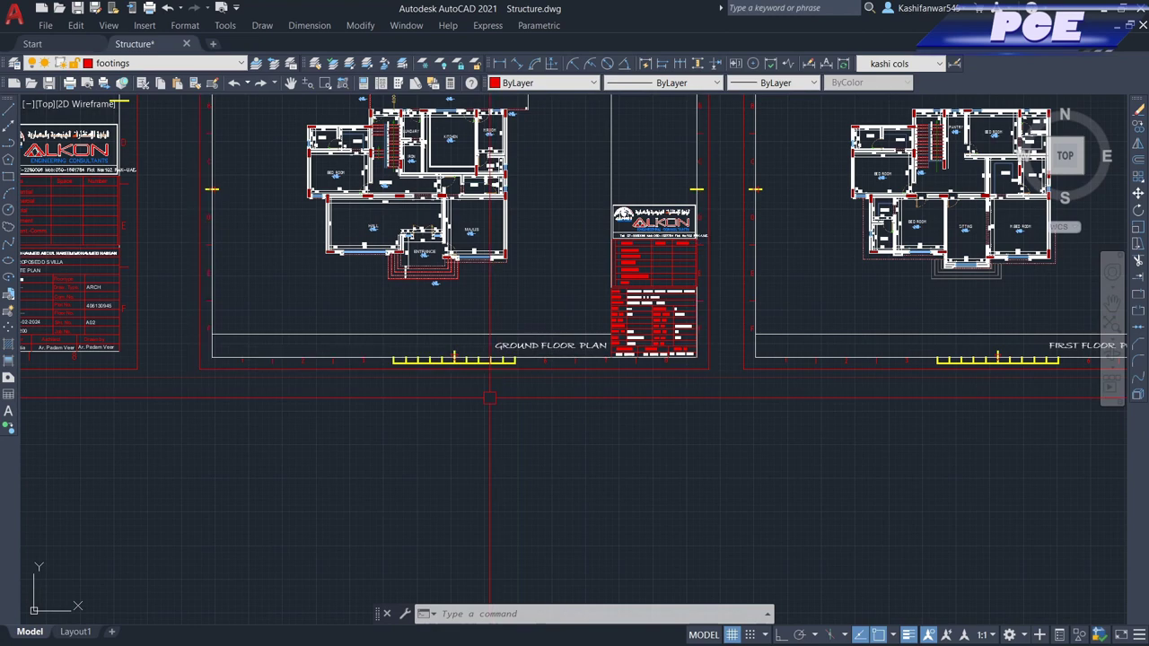
scroll(583, 330, "down", 2)
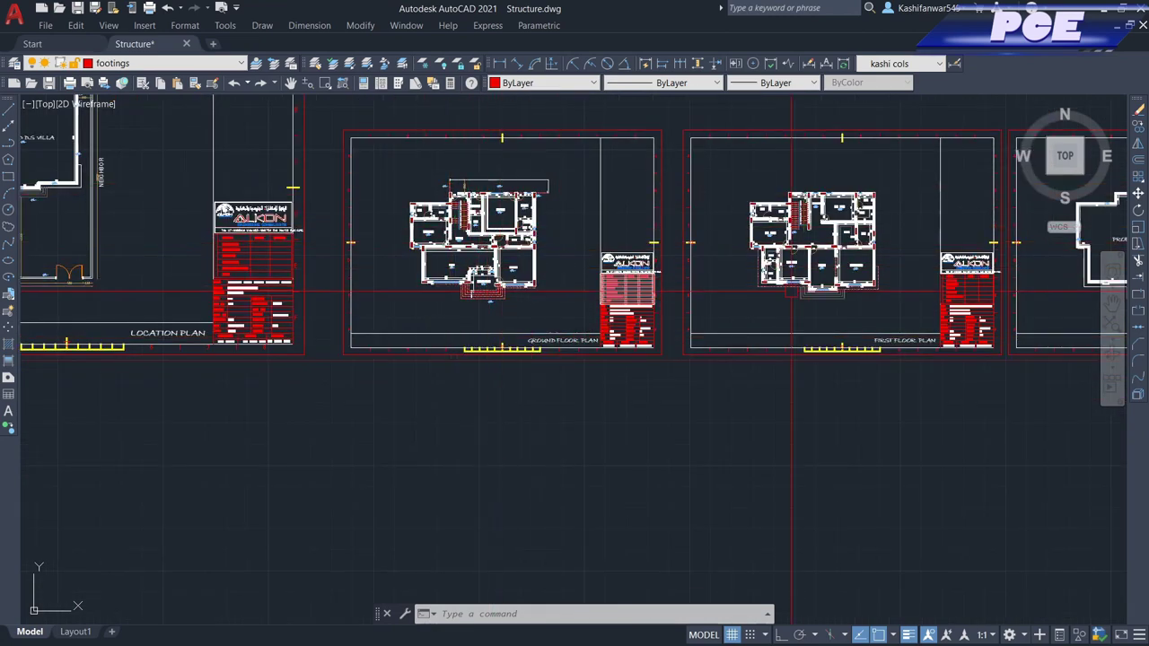
scroll(469, 269, "down", 2)
scroll(713, 245, "up", 3)
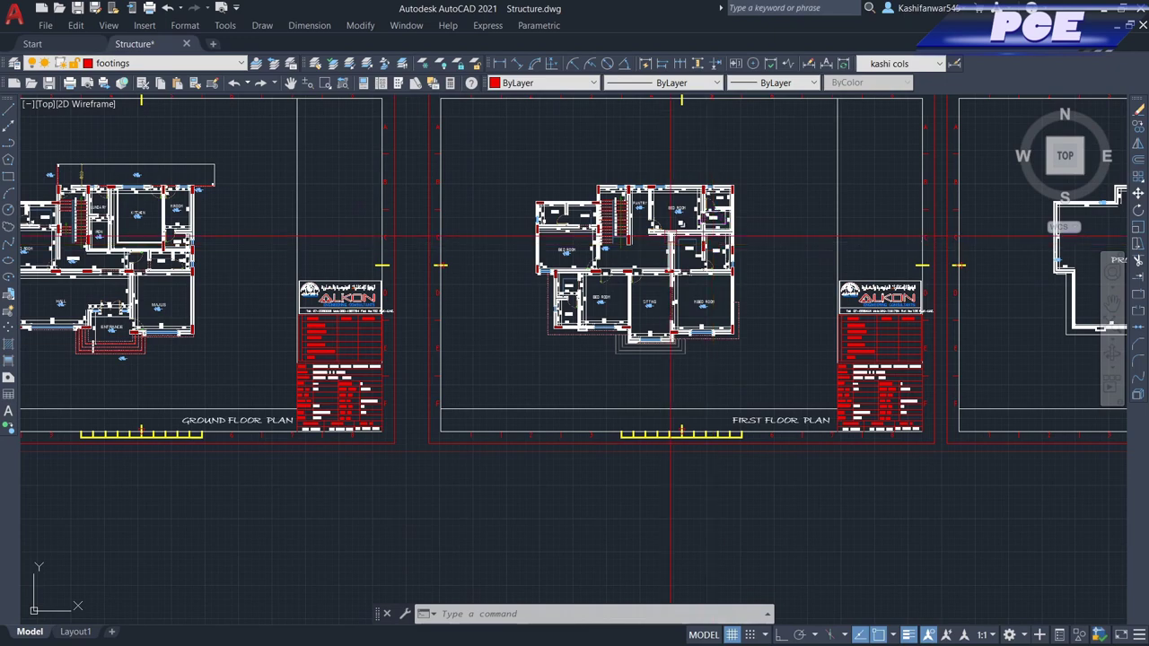
- Copy the whole ground floor plan drawing to the empty area below its sheet
scroll(672, 237, "down", 3)
scroll(822, 265, "up", 2)
scroll(872, 260, "down", 2)
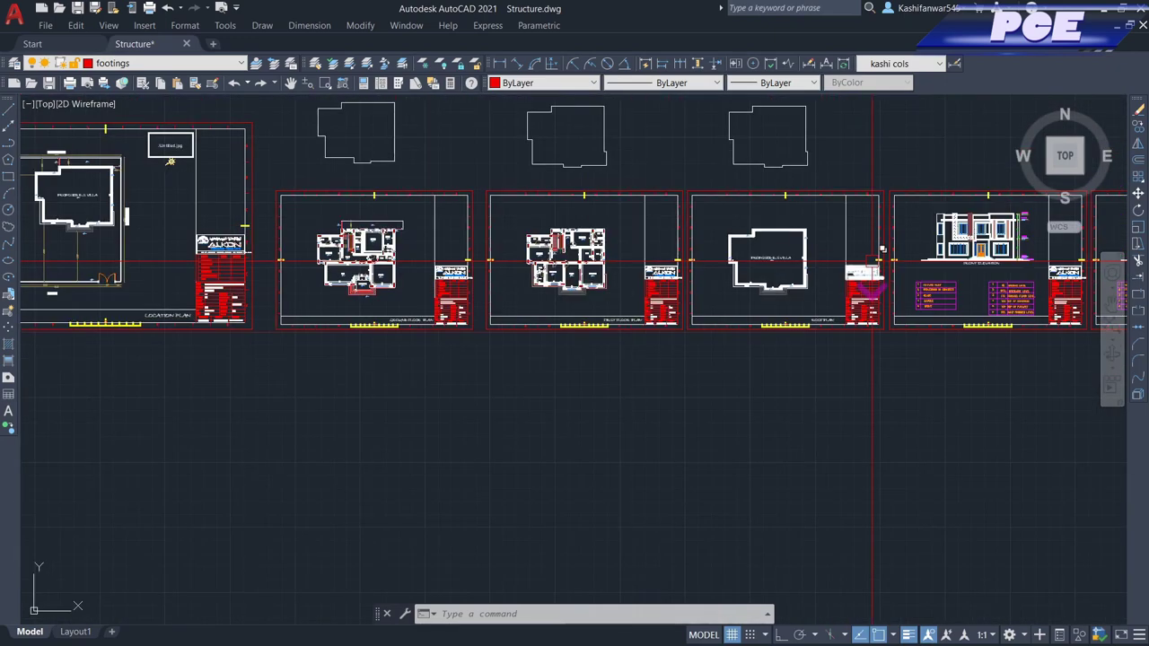
scroll(251, 258, "up", 4)
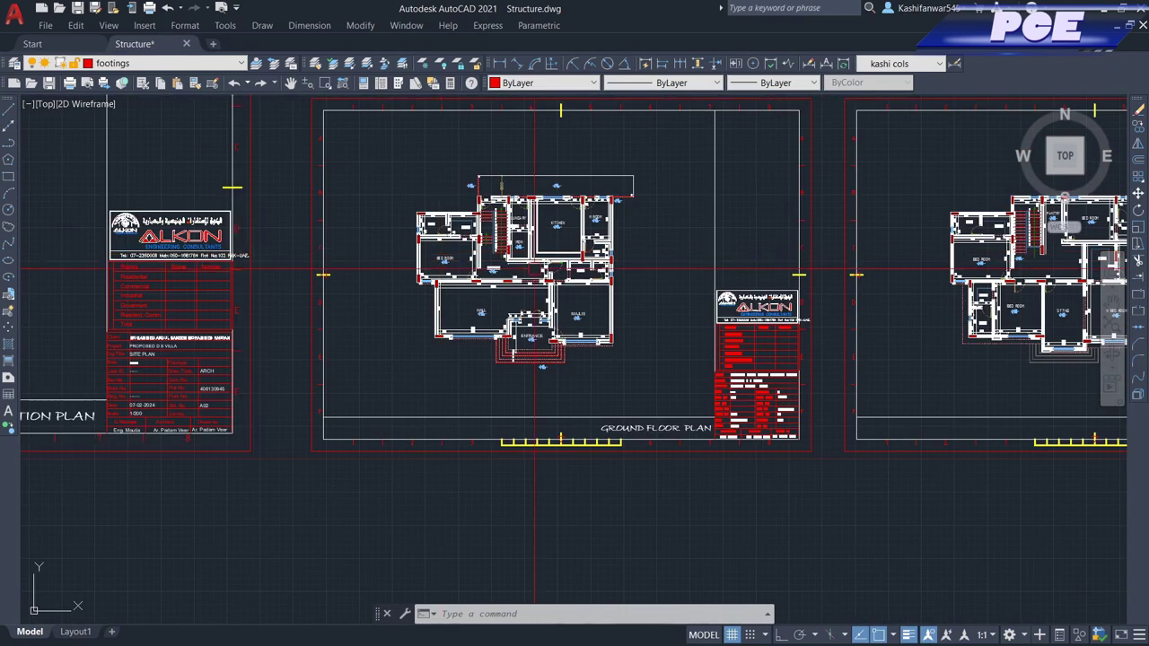
scroll(668, 287, "down", 2)
scroll(496, 235, "up", 2)
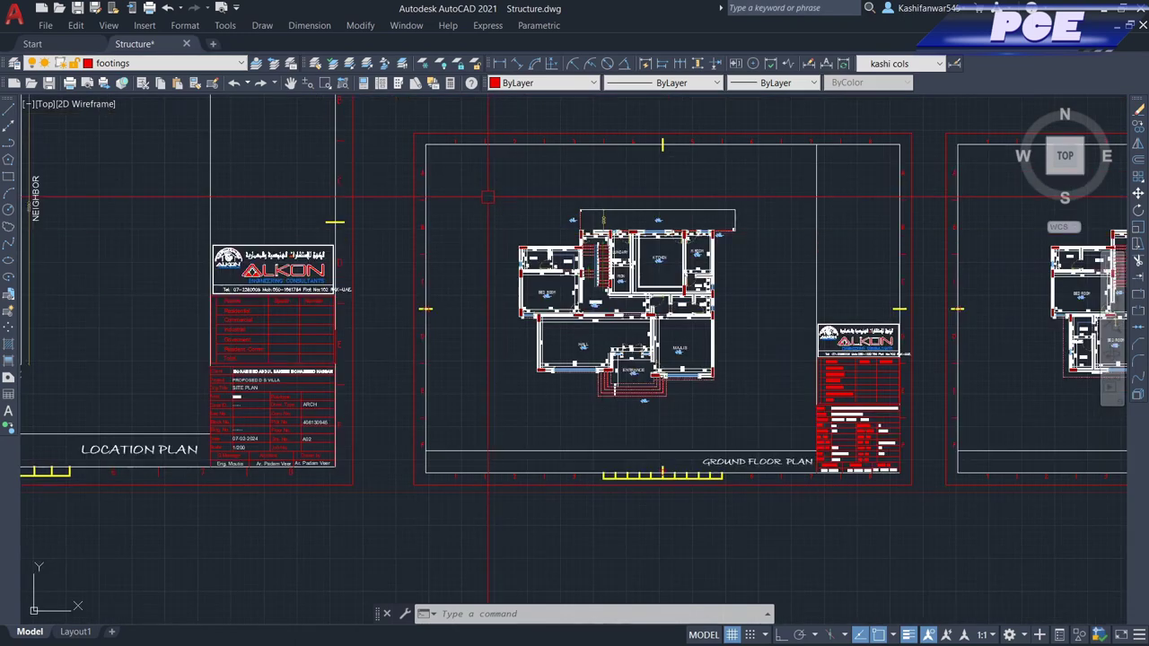
left_click(499, 207)
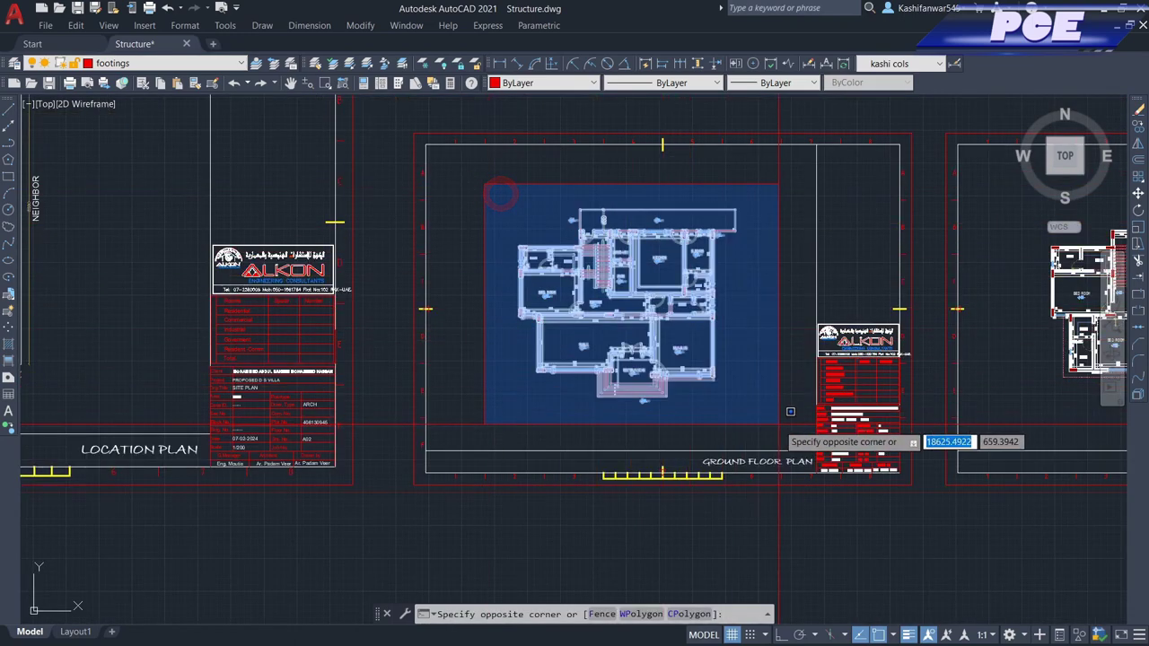
left_click(778, 425)
type("co")
key("Return")
left_click(628, 305)
scroll(638, 202, "down", 3)
scroll(637, 202, "down", 2)
scroll(629, 315, "up", 5)
left_click(618, 344)
key("Escape")
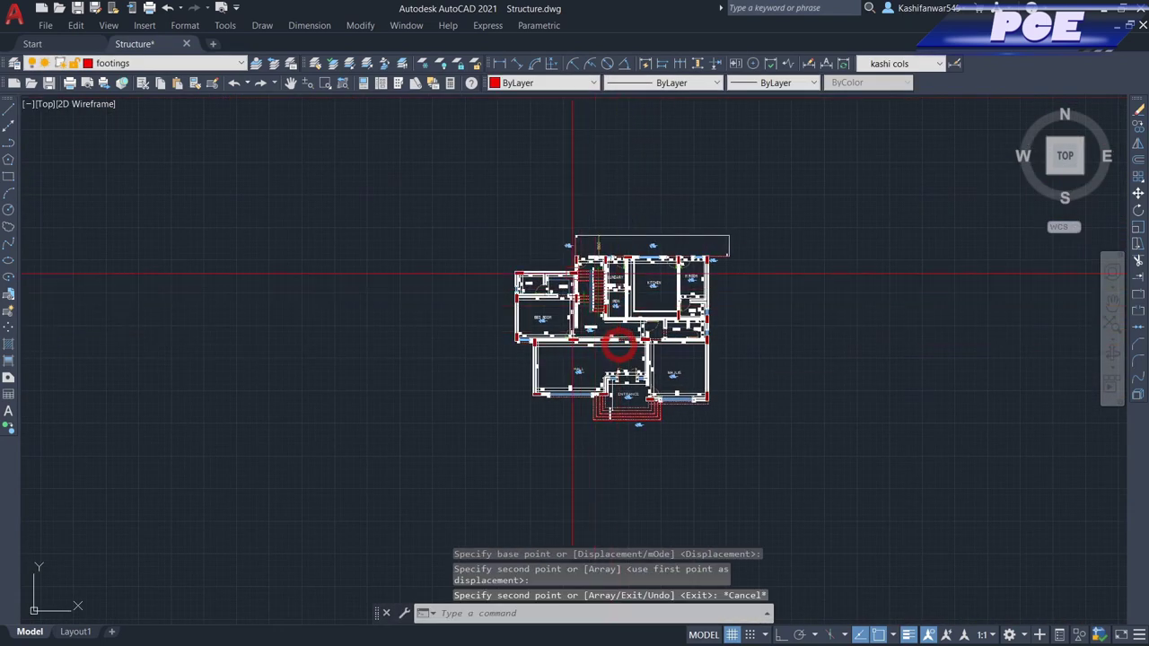
- Erase the dimensions, room label and door of the bath beside the dress room in the copied plan
scroll(608, 256, "up", 5)
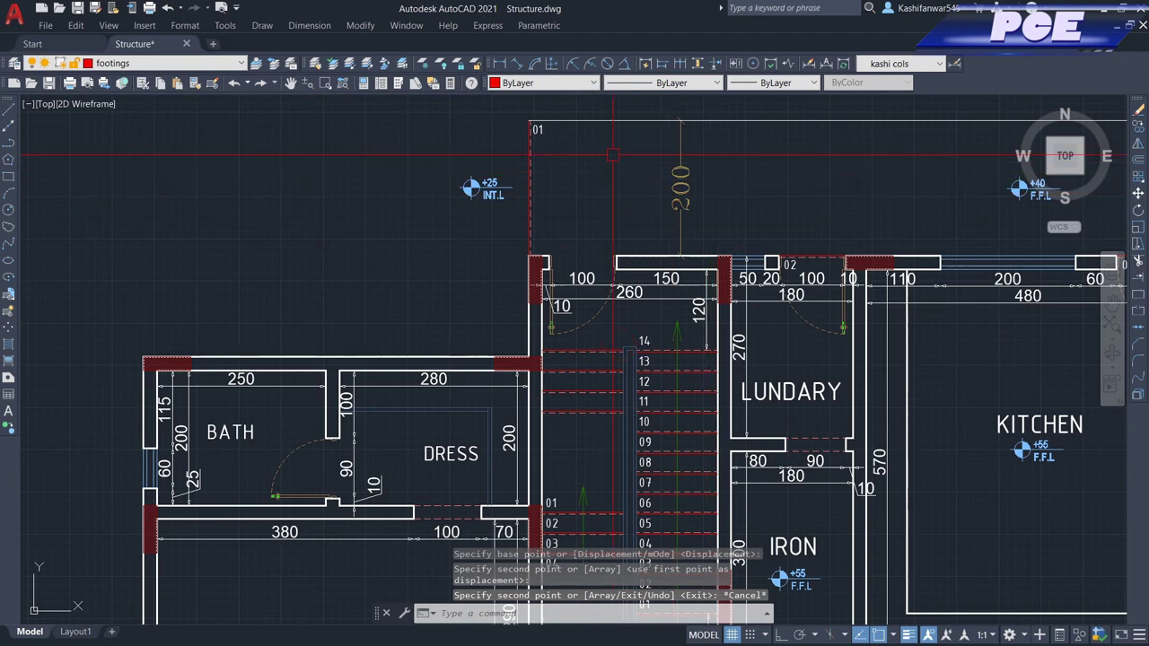
scroll(612, 155, "down", 5)
scroll(530, 216, "up", 5)
left_click(510, 344)
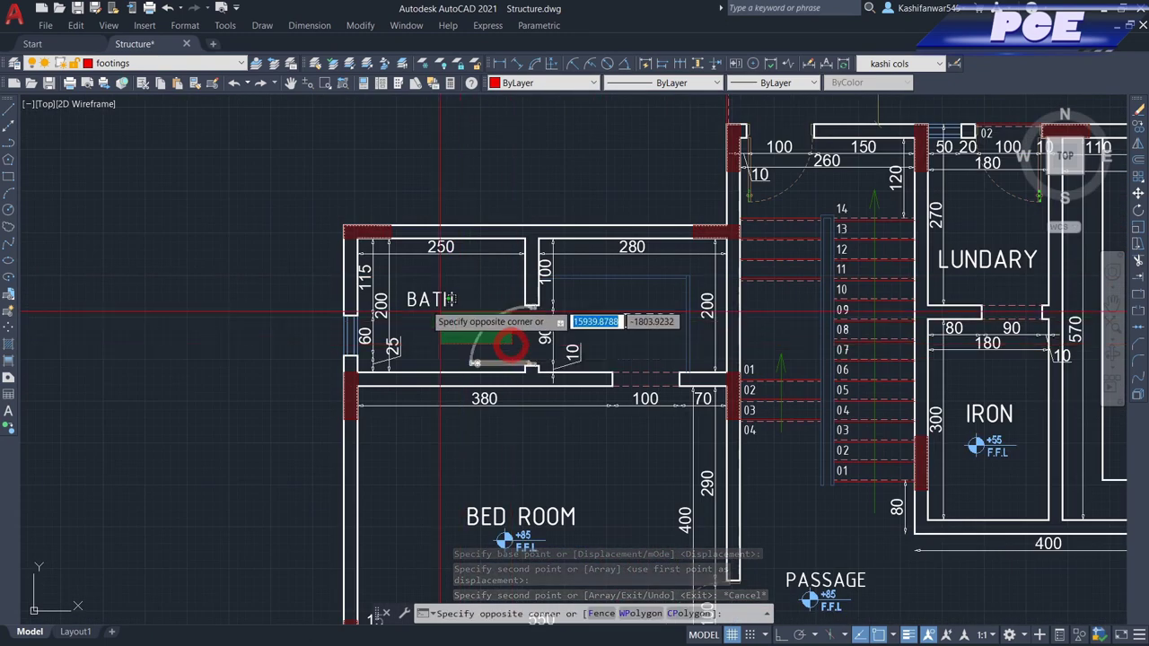
scroll(359, 301, "up", 3)
scroll(355, 207, "down", 1)
left_click(350, 206)
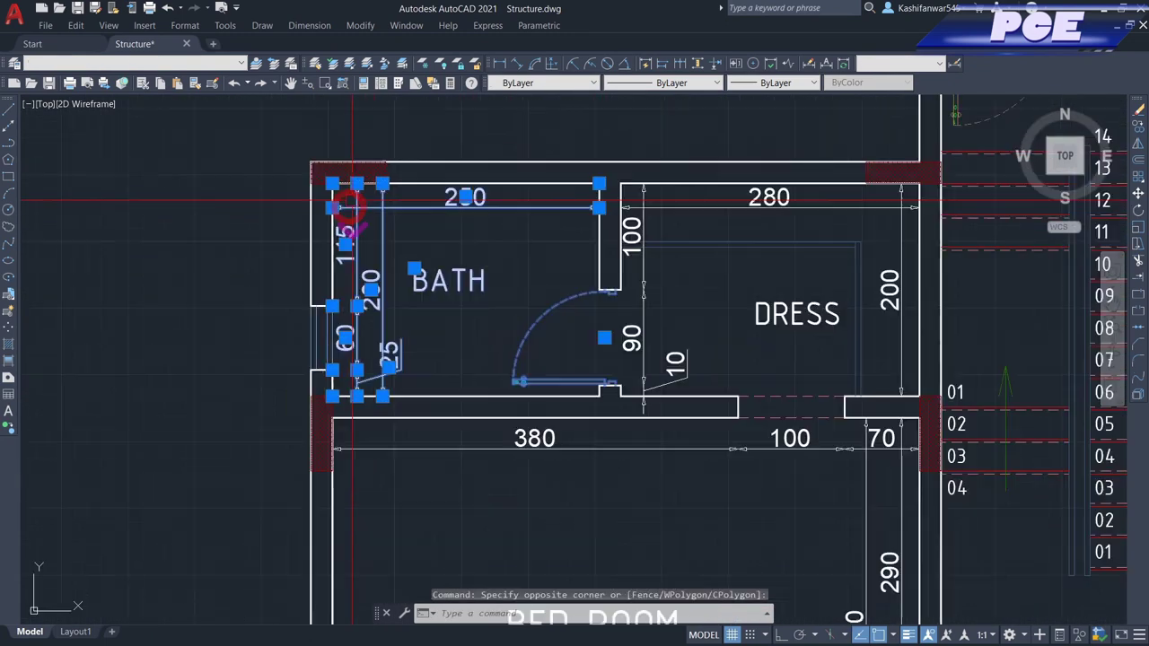
scroll(352, 203, "down", 2)
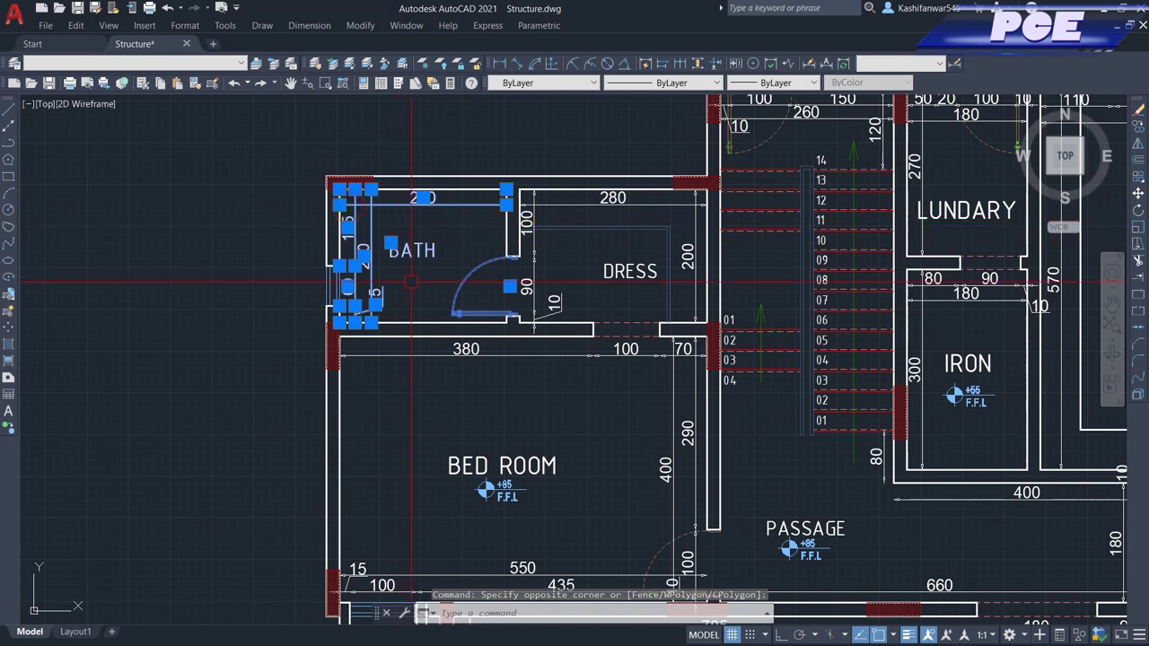
scroll(413, 280, "down", 3)
scroll(464, 317, "up", 3)
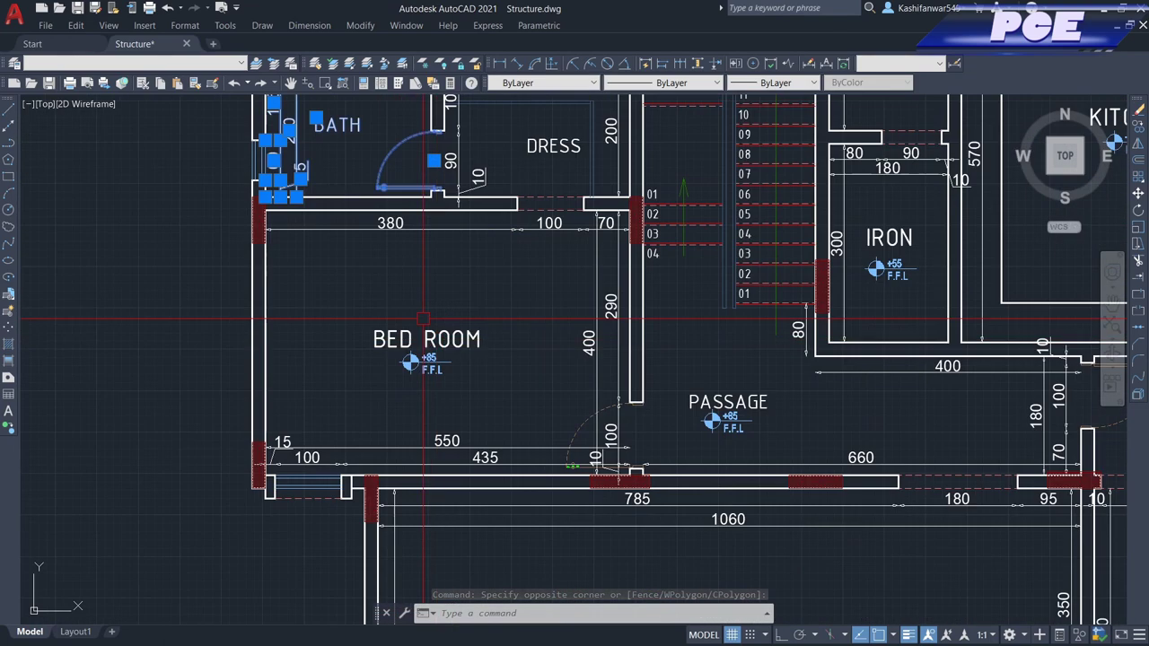
scroll(507, 342, "down", 2)
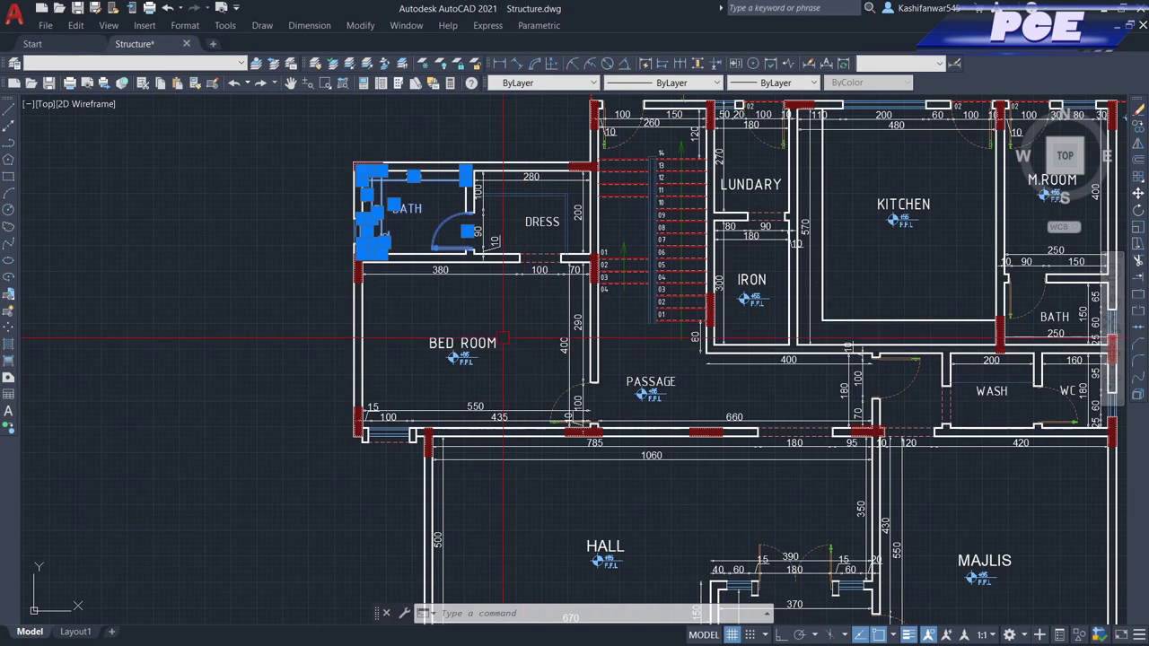
scroll(376, 226, "up", 4)
type("e")
key("Return")
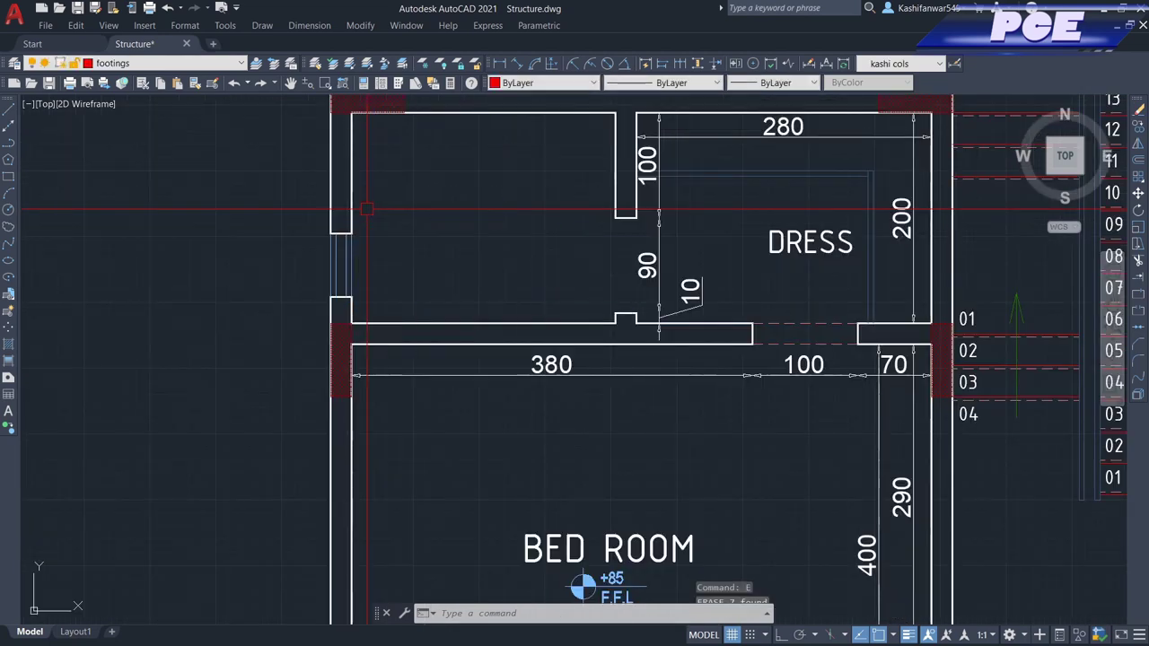
- Erase the window and its jamb lines in the bath's outer wall
left_click(276, 182)
left_click(464, 407)
type("e")
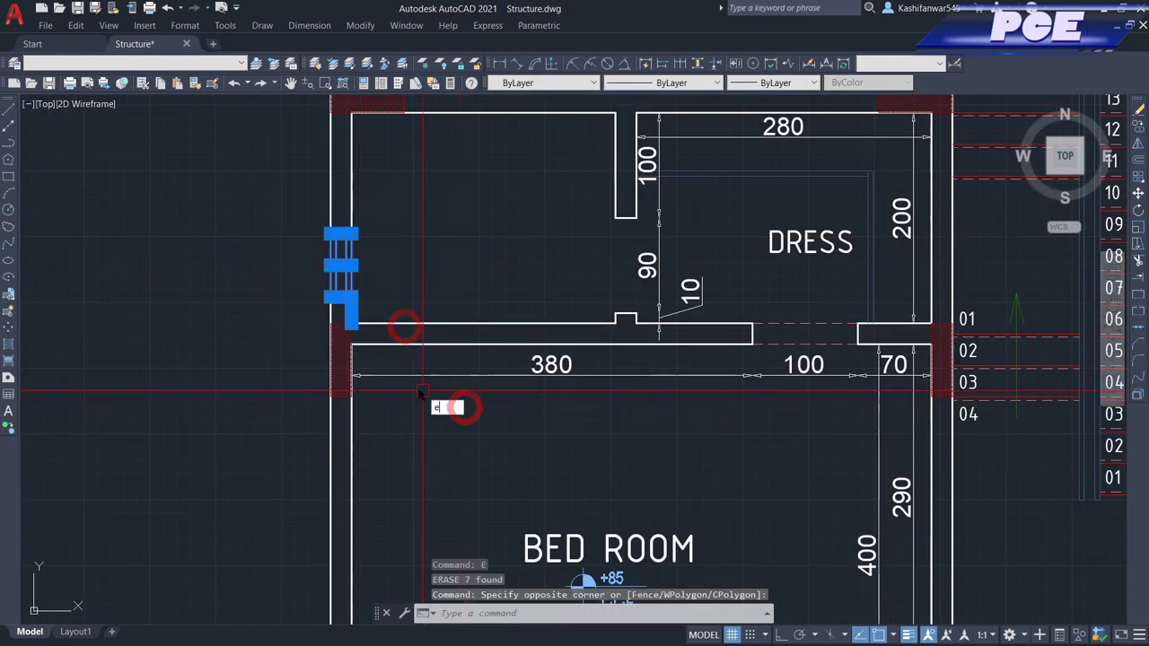
key("Return")
- Erase the bedroom's corner window with its jambs and the 15 and 100 dimensions, keeping the columns
scroll(381, 199, "down", 2)
scroll(346, 401, "up", 4)
scroll(391, 380, "down", 2)
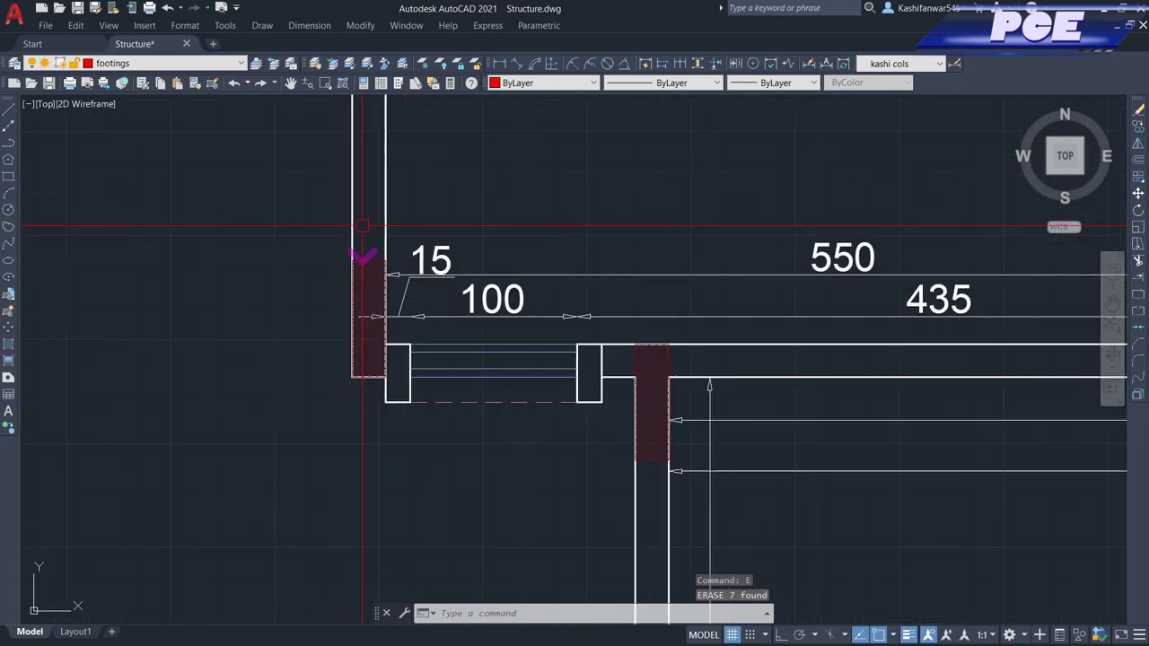
left_click(337, 252)
left_click(606, 437)
key("Delete")
scroll(377, 301, "down", 3)
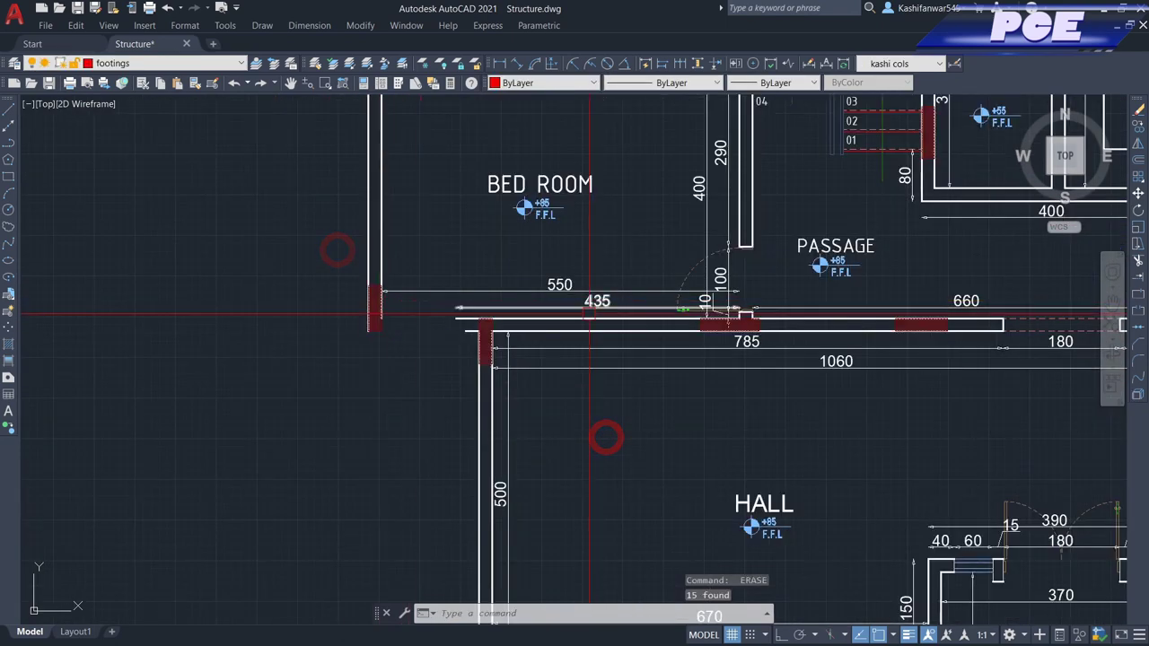
- Erase the 550 and 435 dimensions in the bedroom and the 785, 1060 and 500 dimensions in the hall
scroll(601, 290, "up", 3)
left_click(647, 284)
left_click(525, 336)
key("Delete")
scroll(558, 350, "down", 3)
left_click(569, 451)
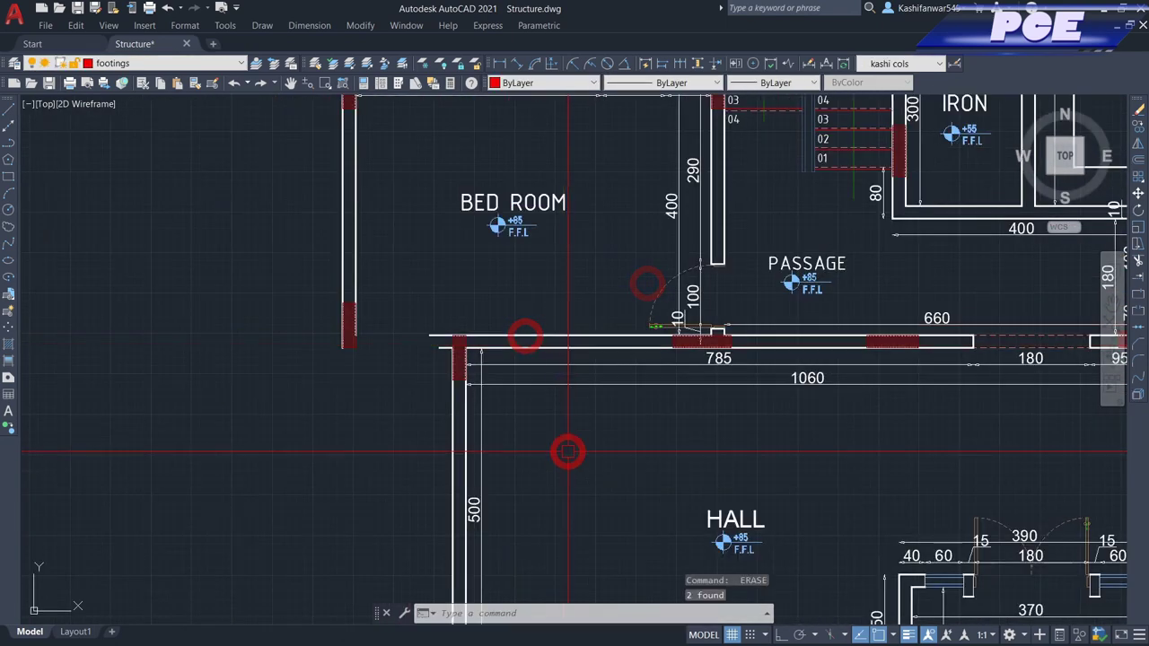
scroll(494, 377, "up", 4)
left_click(431, 292)
key("space")
scroll(540, 308, "down", 3)
- Fillet the inner wall lines into a sharp corner at the bedroom's lower-left corner
scroll(539, 308, "down", 3)
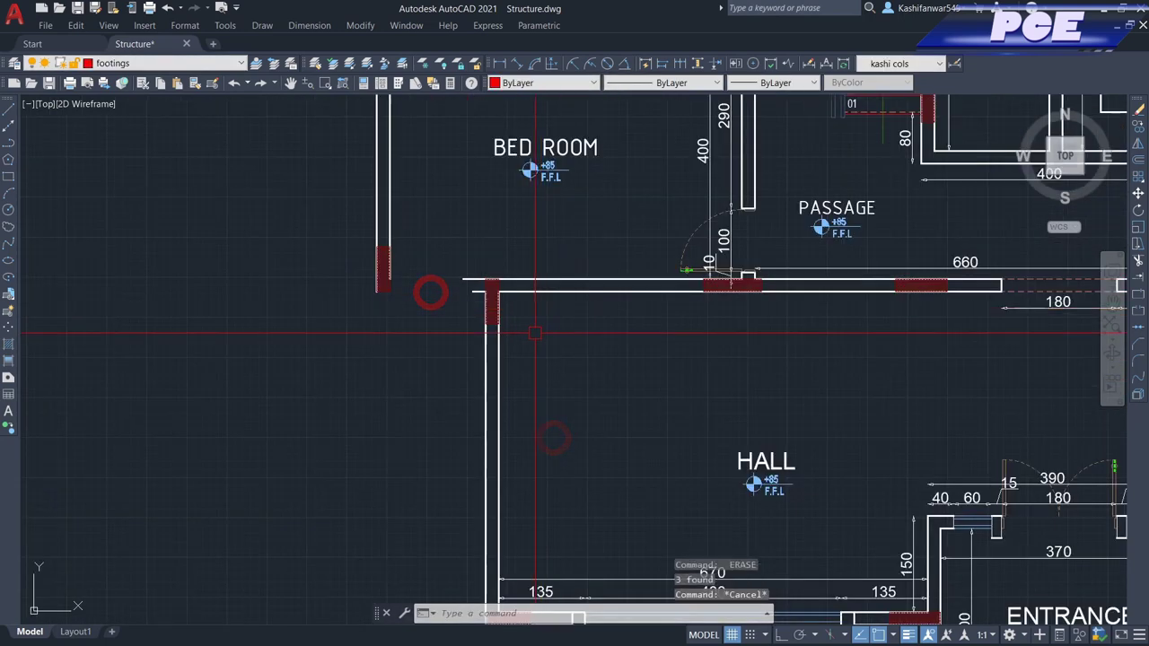
type("f")
key("Return")
left_click(559, 276)
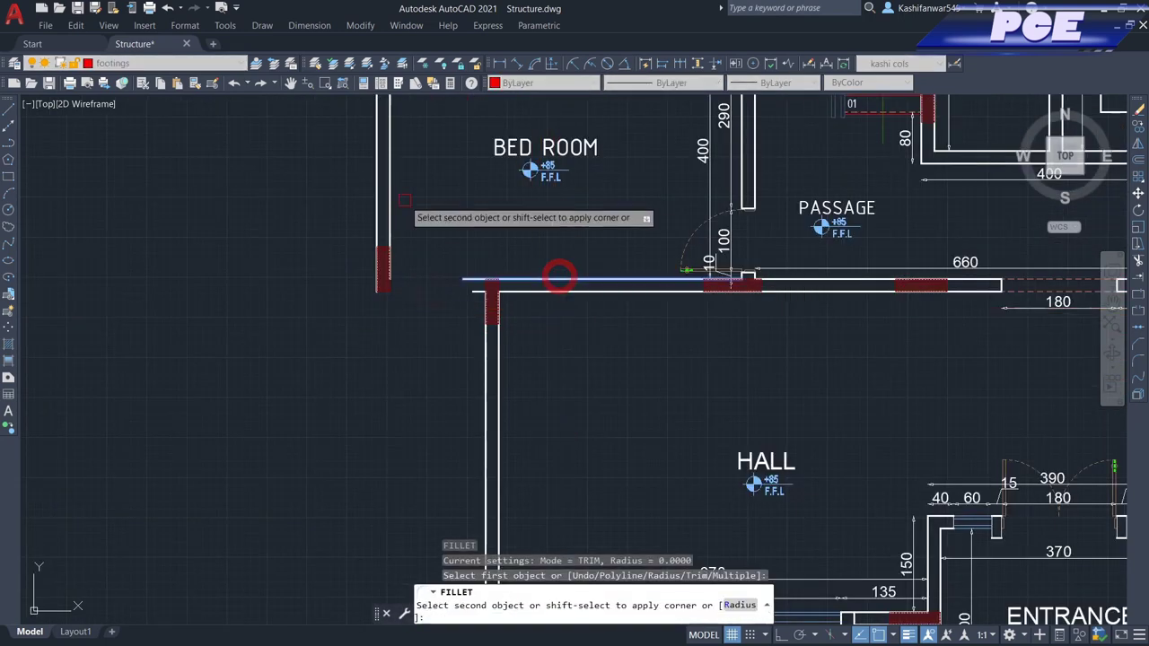
left_click(393, 195)
- Fillet the outer wall lines into a sharp corner around the column at the bedroom's lower-left corner
key("Return")
scroll(468, 302, "up", 2)
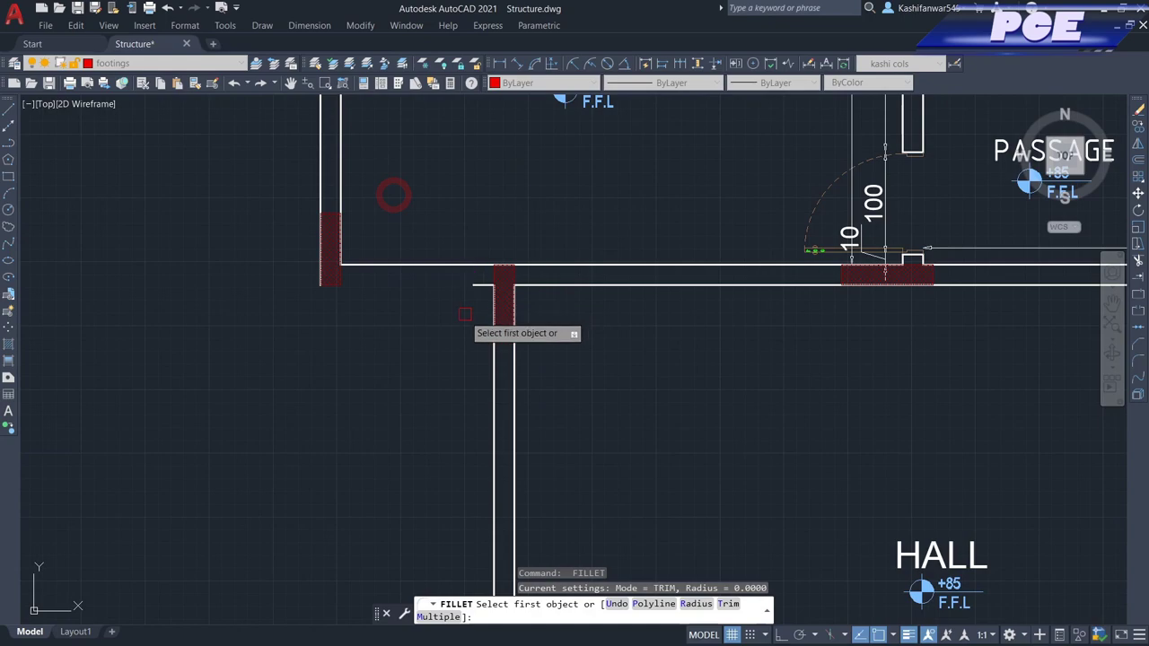
key("Escape")
key("Return")
left_click(470, 286)
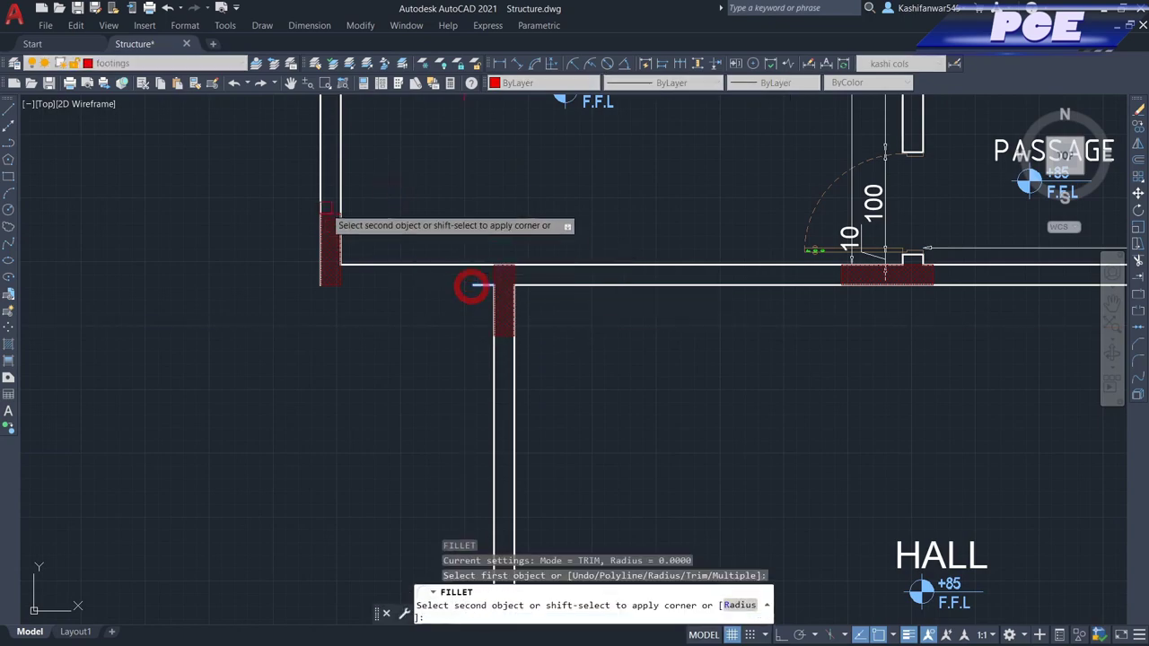
scroll(324, 202, "down", 5)
key("Escape")
scroll(394, 314, "up", 4)
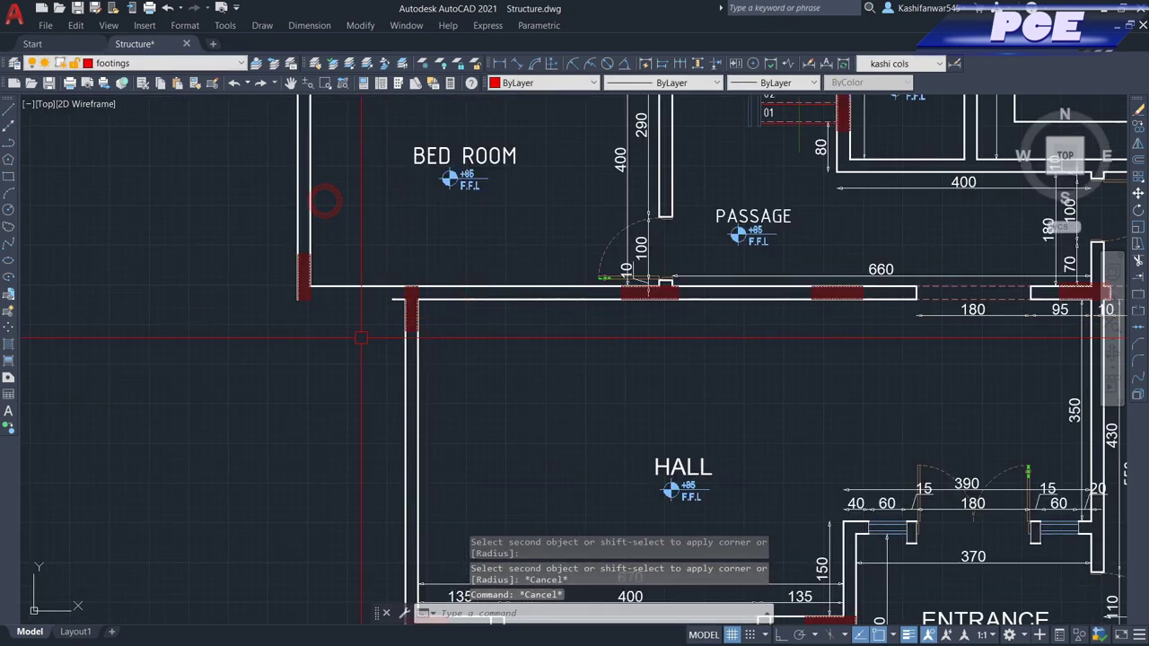
key("Return")
left_click(376, 295)
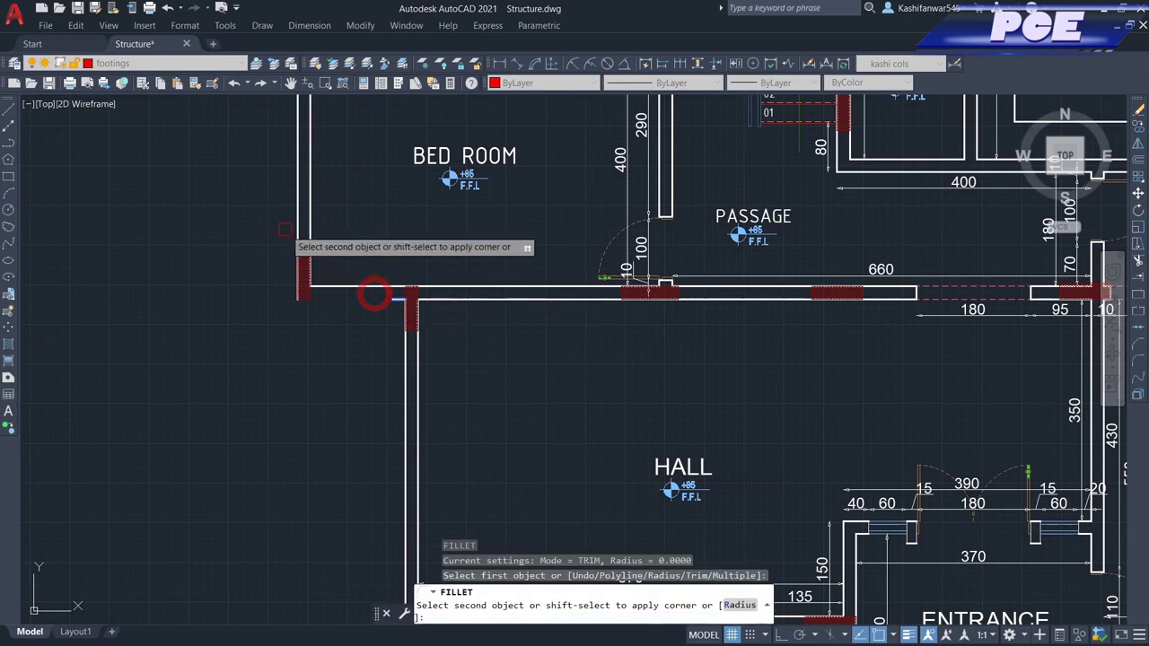
left_click(298, 236)
- Fillet the bedroom's outer left wall line with the bath's outer top wall line to close the window gap
scroll(298, 235, "down", 4)
key("Return")
scroll(400, 301, "up", 4)
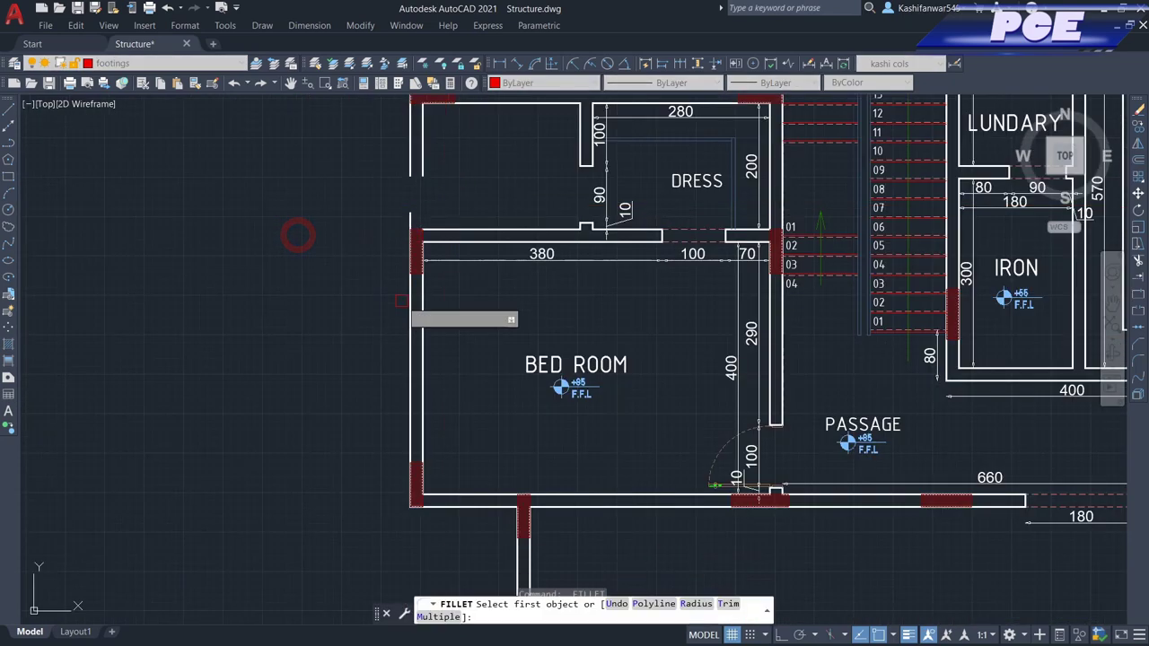
left_click(410, 321)
scroll(410, 320, "down", 4)
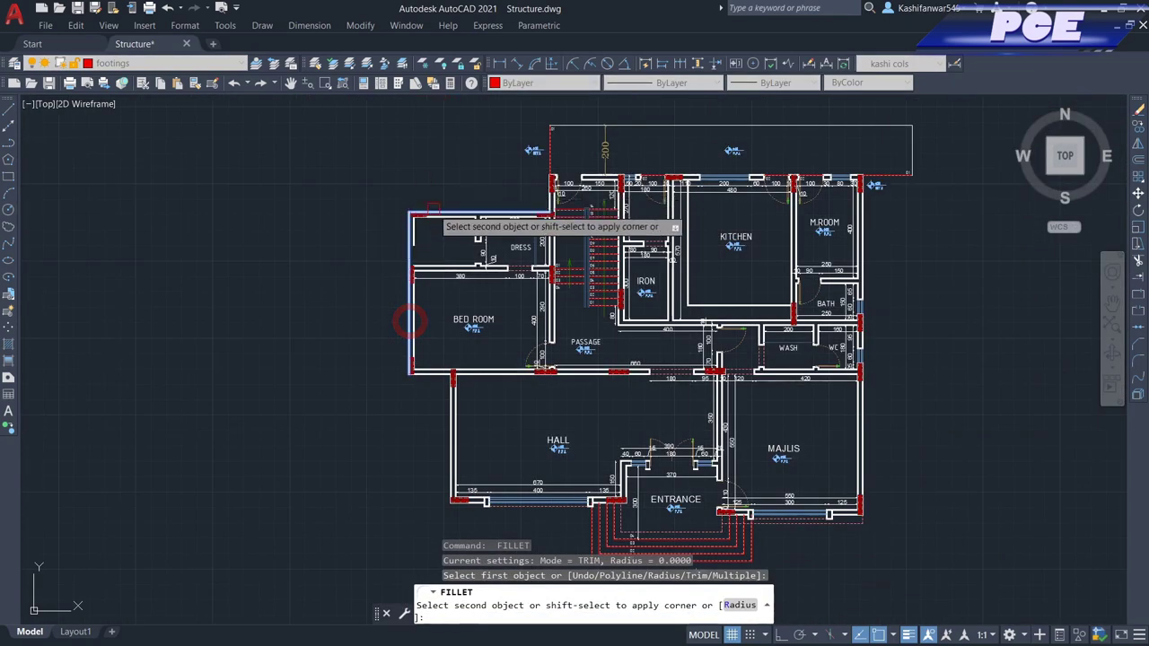
left_click(437, 212)
- Fillet the bedroom's inner left wall line with the bath's inner top wall line
key("Return")
scroll(436, 212, "up", 4)
left_click(343, 407)
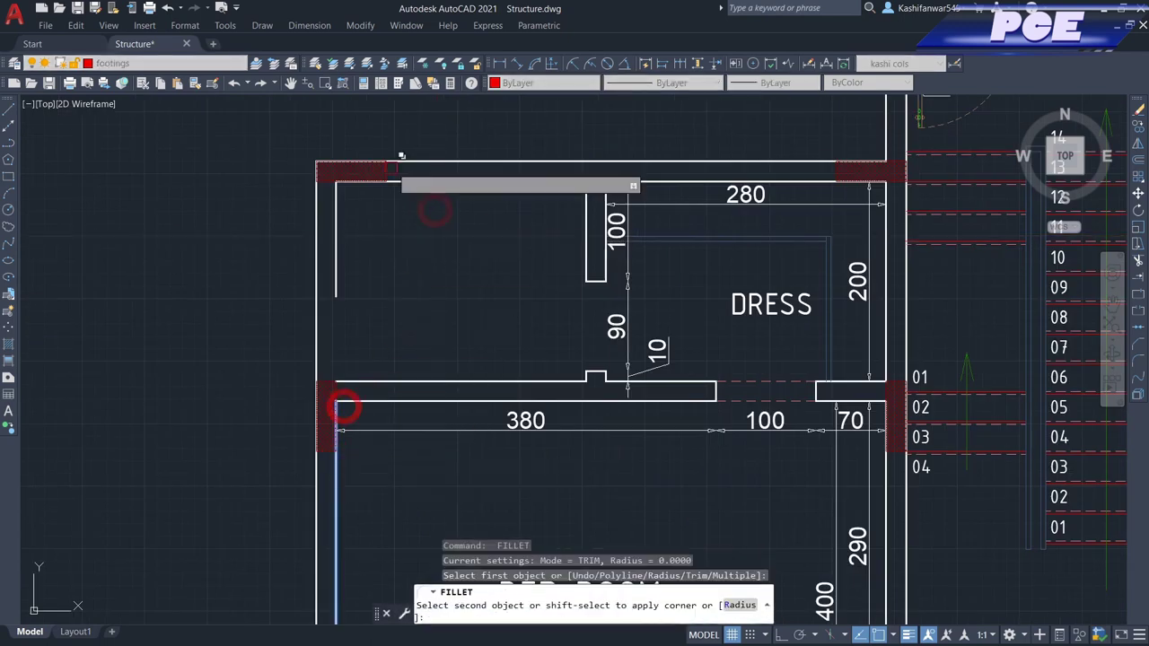
left_click(409, 181)
scroll(409, 180, "down", 3)
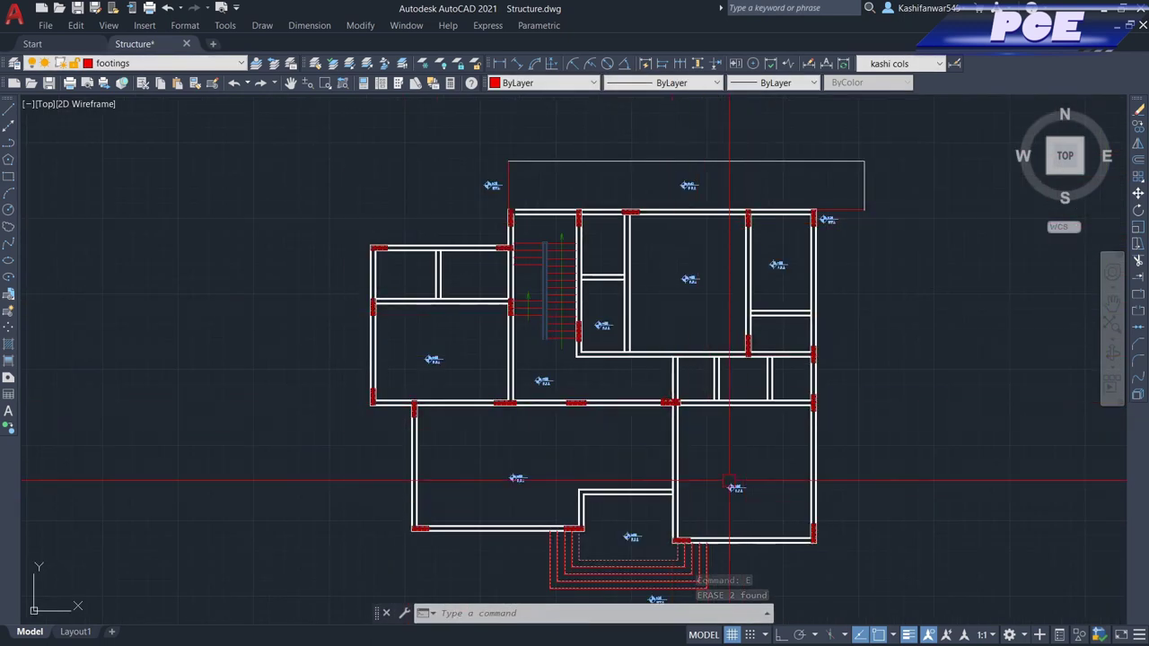
- Examine the cleaned ground floor copy's walls, columns and finished floor level marks, then its place among the drawing sheets
scroll(620, 503, "up", 4)
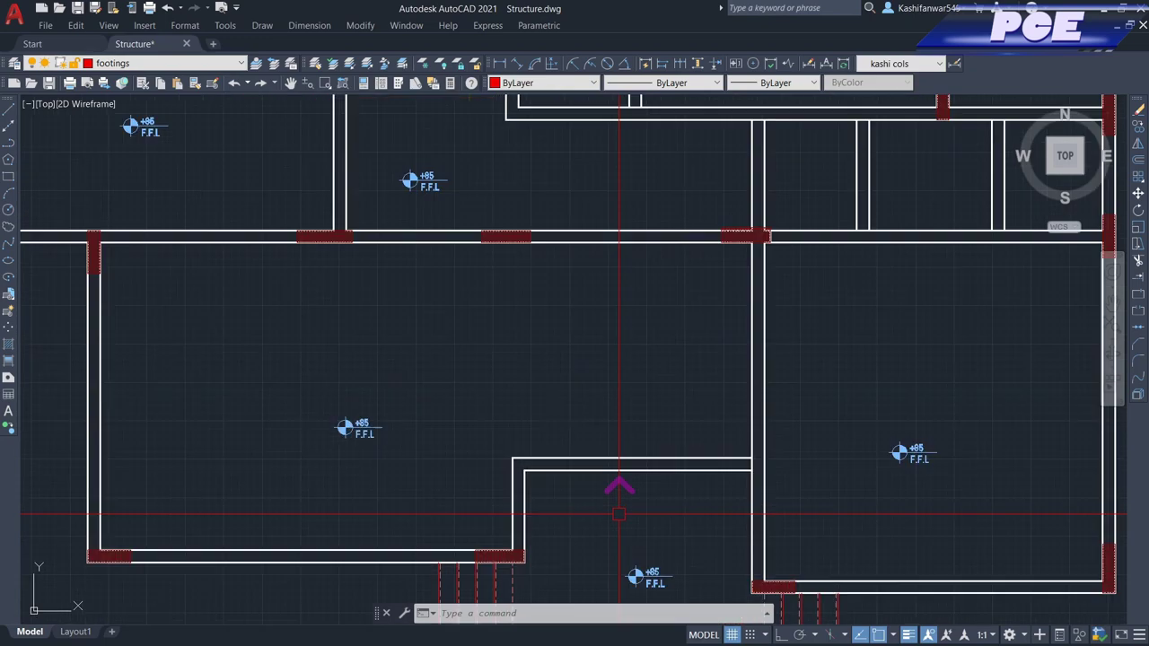
scroll(688, 325, "down", 2)
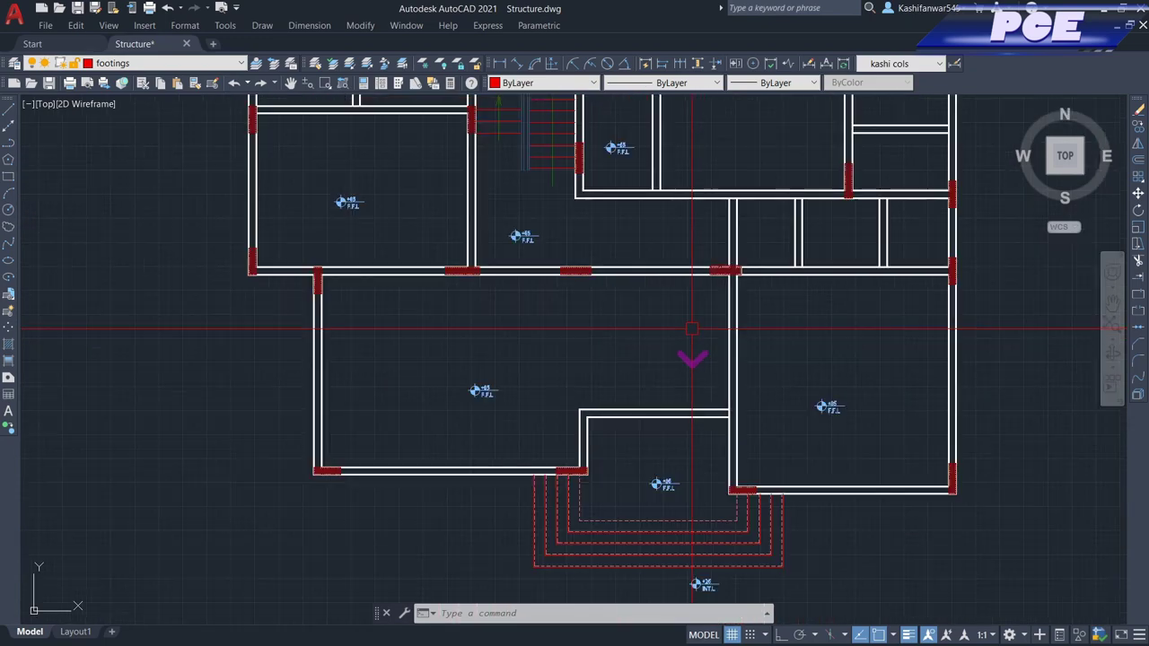
scroll(646, 329, "down", 4)
scroll(574, 249, "up", 13)
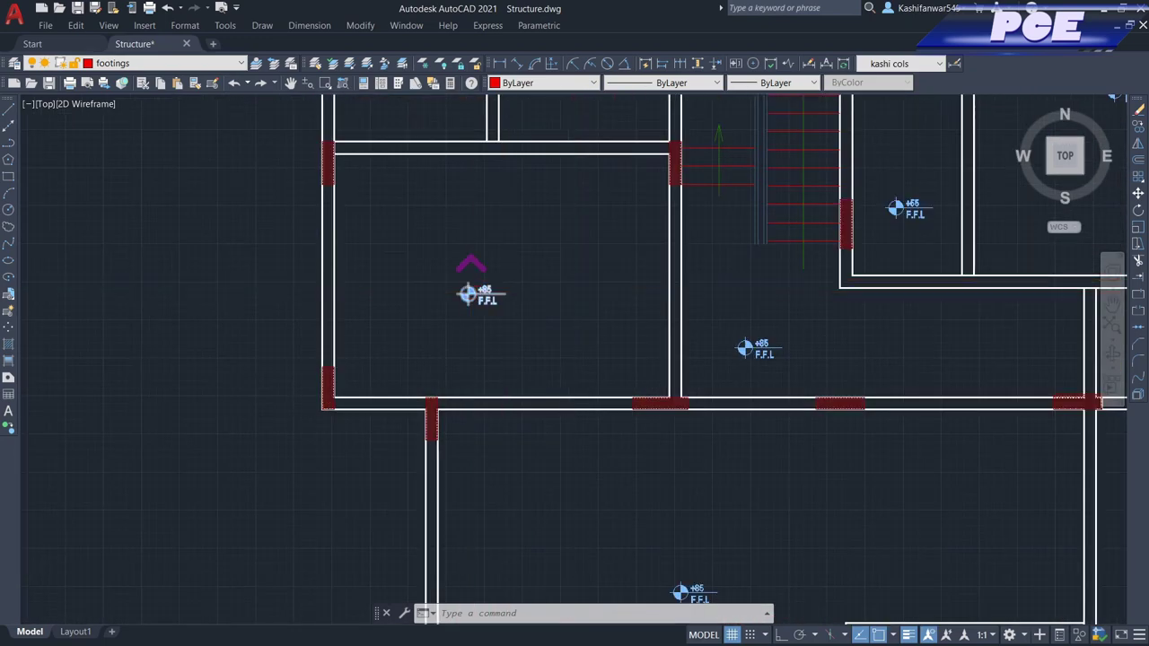
scroll(542, 331, "down", 3)
scroll(554, 326, "up", 5)
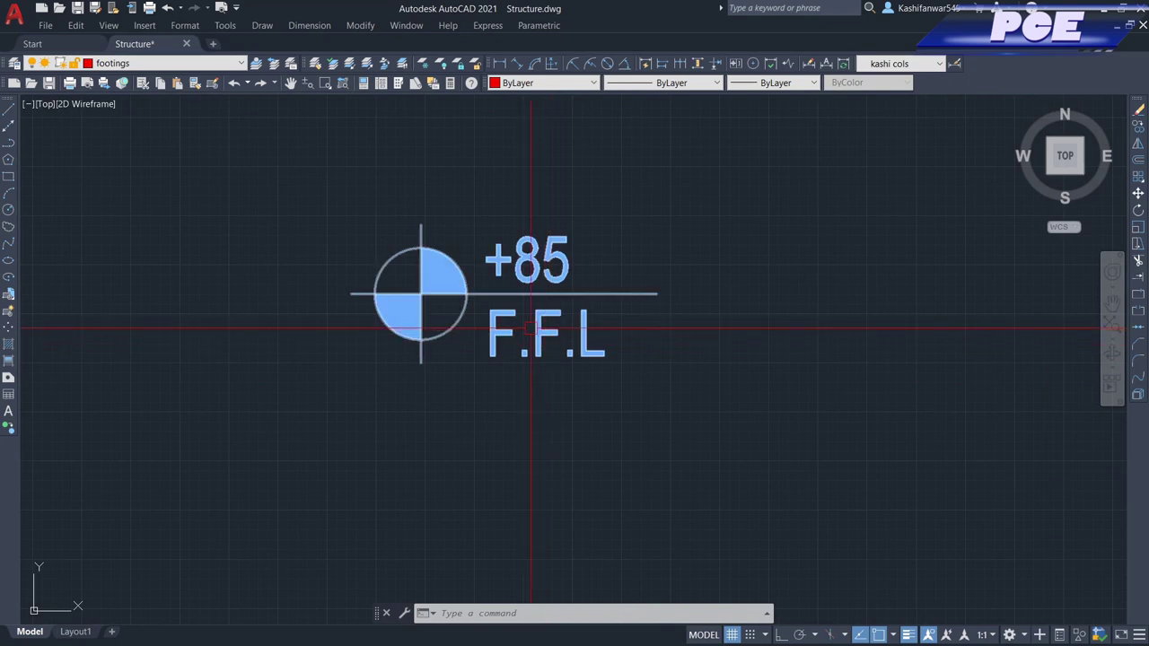
scroll(535, 321, "down", 3)
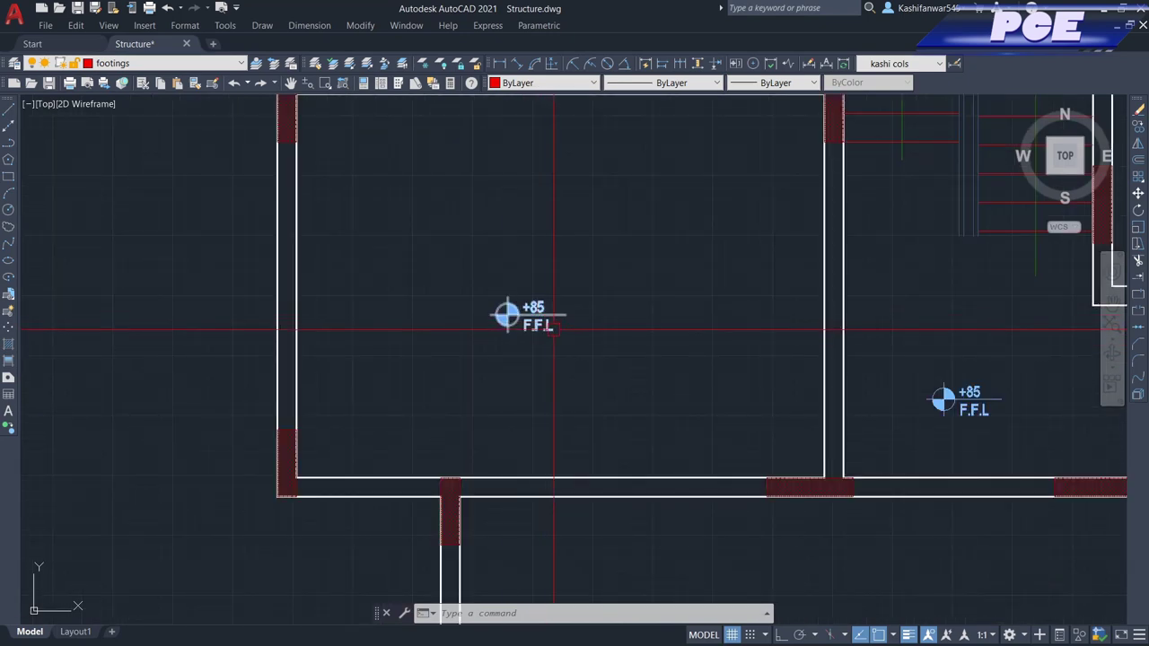
scroll(550, 333, "down", 2)
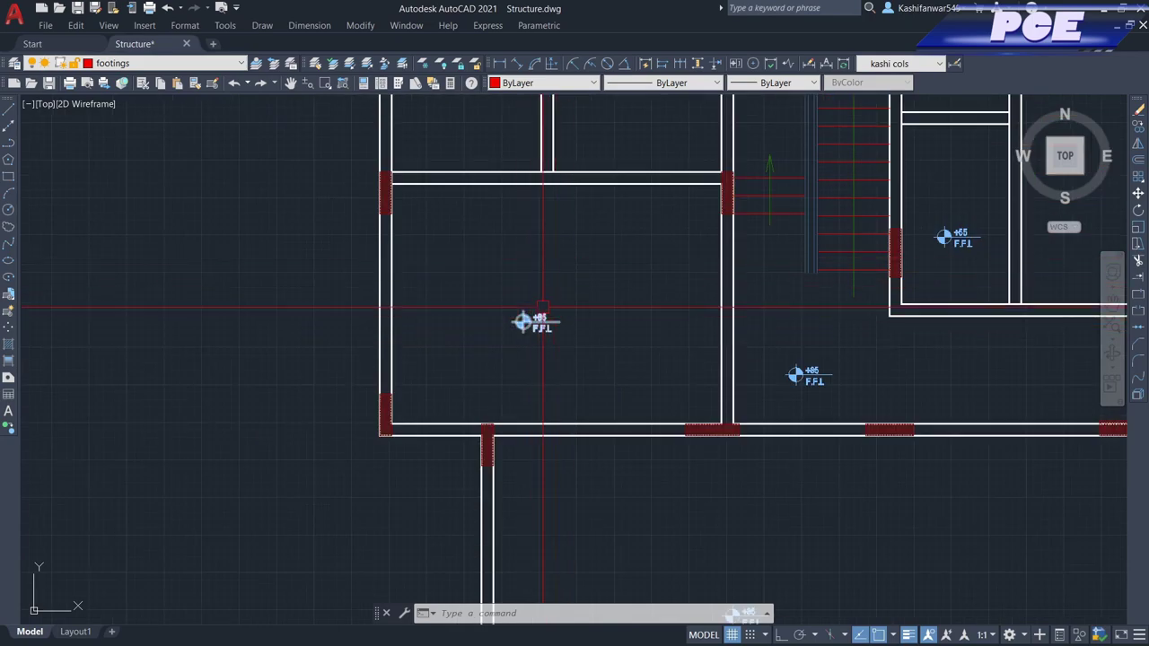
scroll(561, 337, "up", 2)
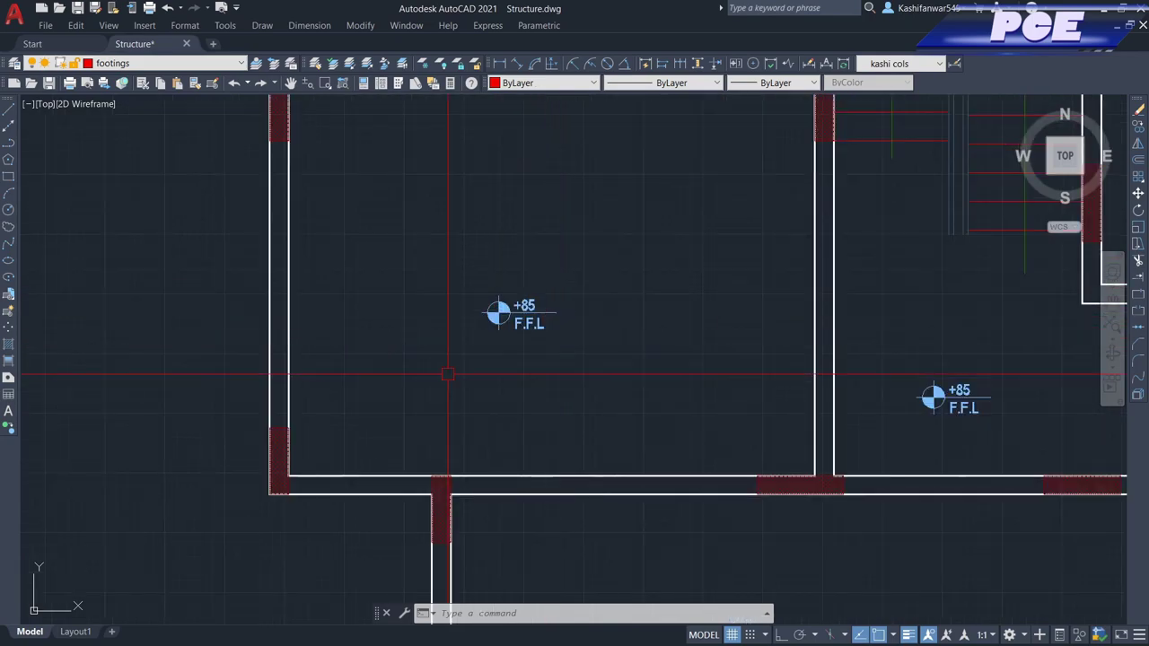
scroll(503, 395, "down", 6)
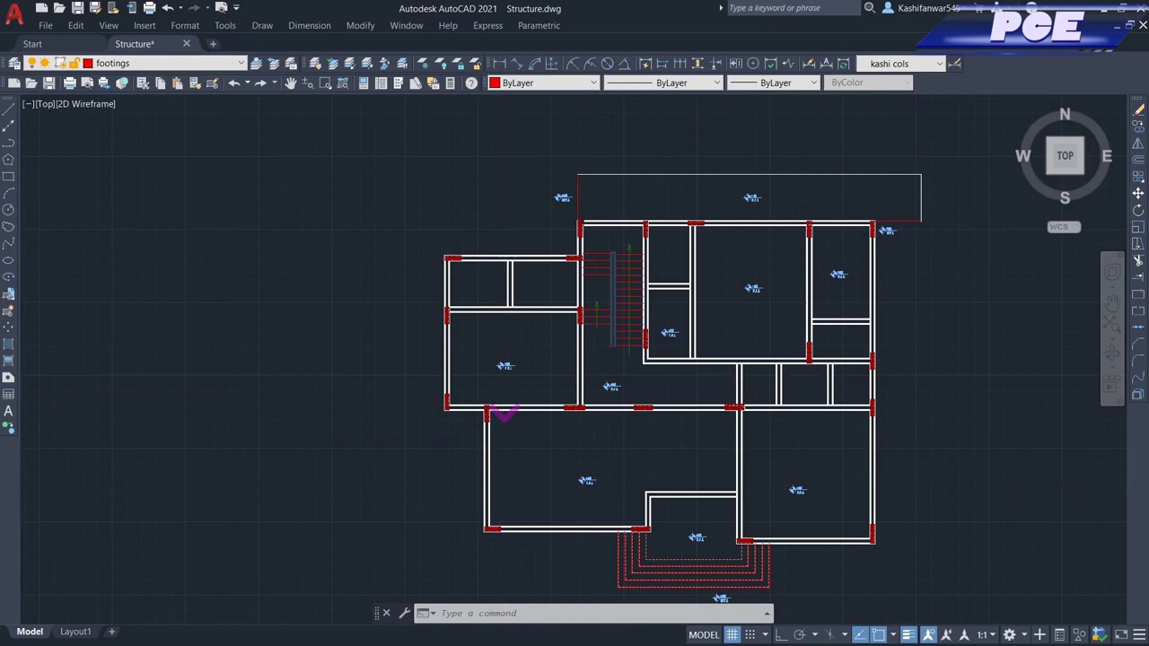
scroll(511, 373, "down", 4)
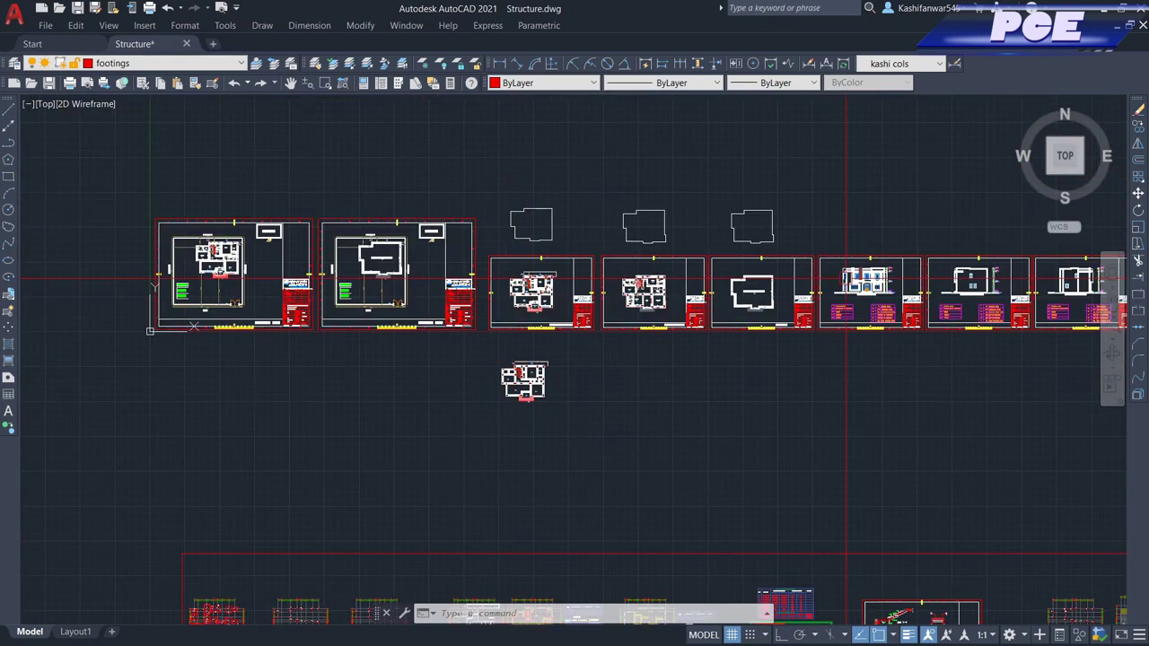
- Examine the floor and ground level marks on the elevation and at the base of Section AA
scroll(846, 280, "up", 15)
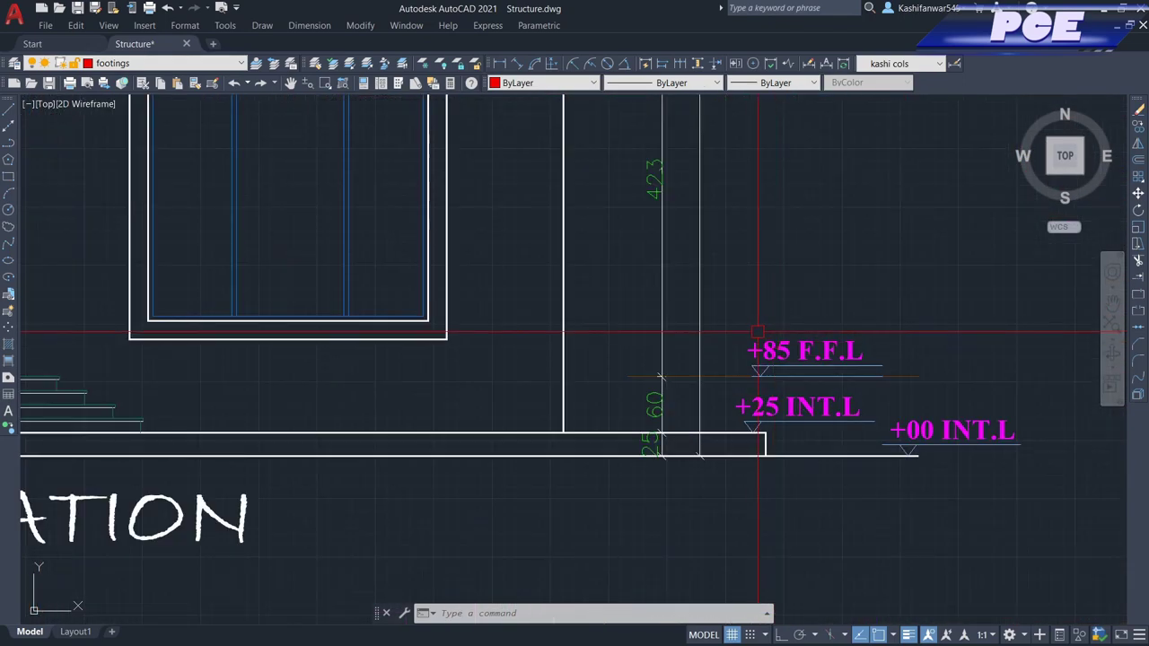
scroll(655, 308, "down", 15)
scroll(827, 383, "up", 15)
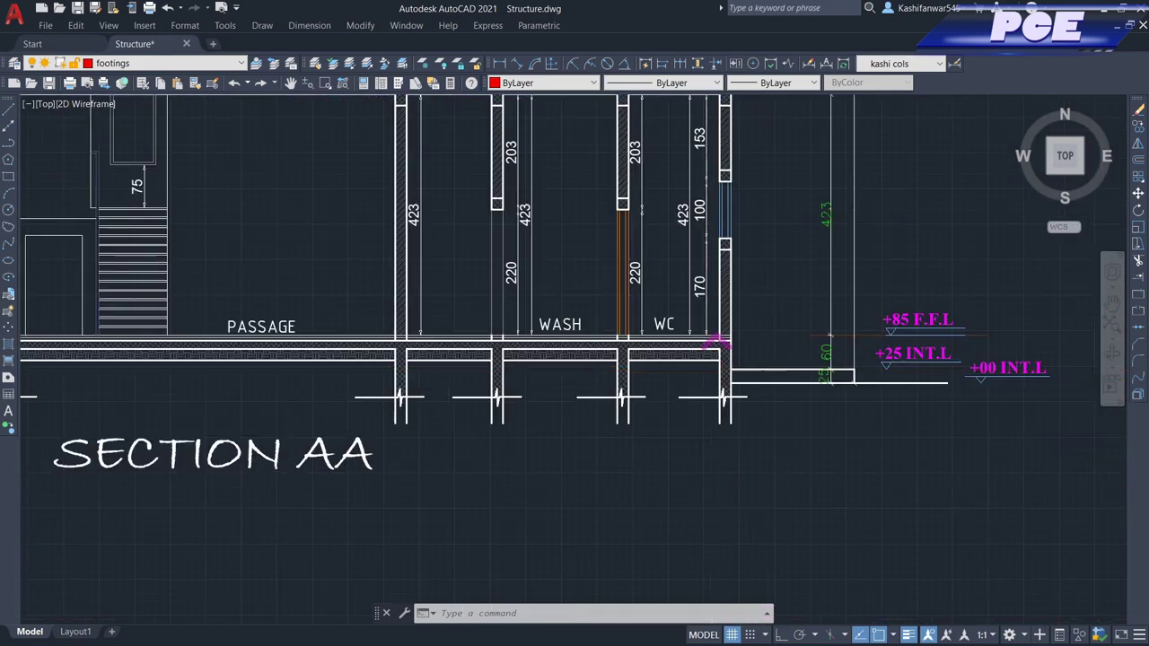
scroll(718, 339, "up", 3)
scroll(661, 328, "up", 4)
scroll(752, 308, "down", 4)
scroll(674, 334, "down", 6)
scroll(674, 329, "up", 6)
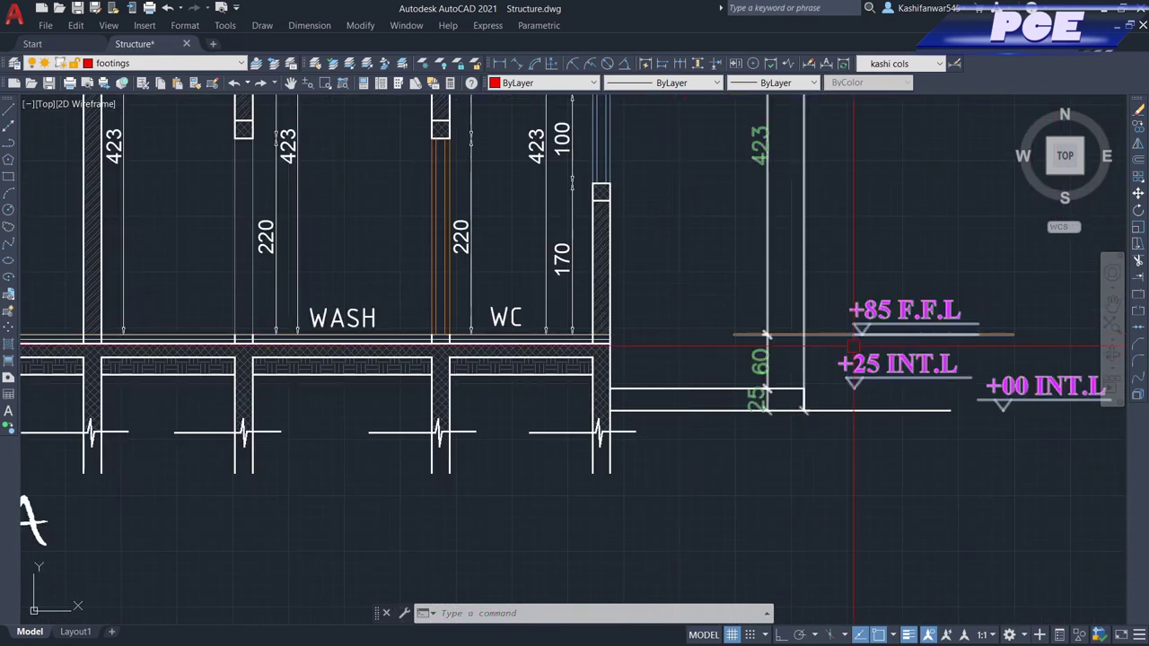
scroll(617, 340, "up", 2)
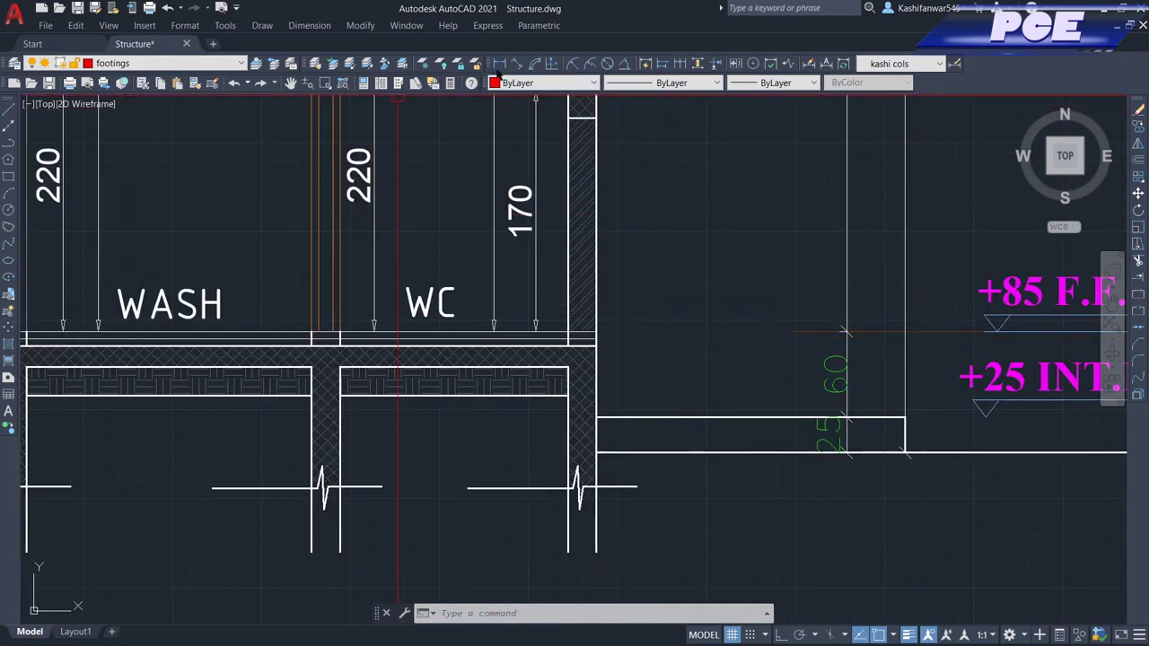
- Measure the thickness between the finished floor line and the slab top at Section AA's outer wall beside the WC
left_click(501, 64)
scroll(610, 314, "up", 5)
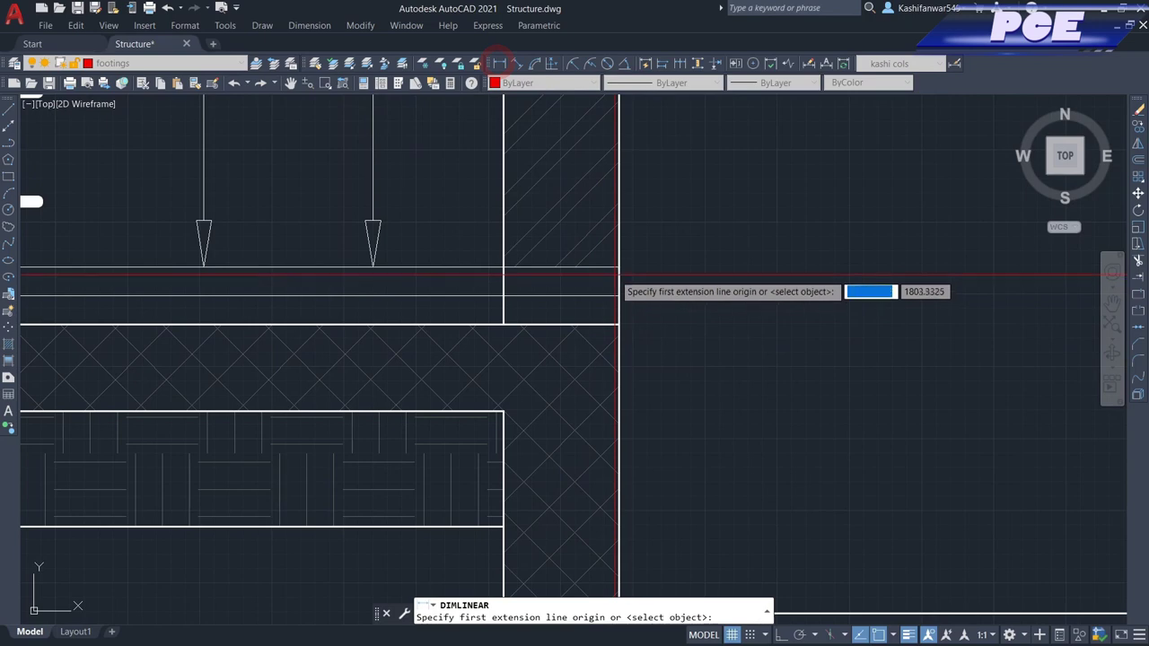
left_click(618, 267)
left_click(619, 324)
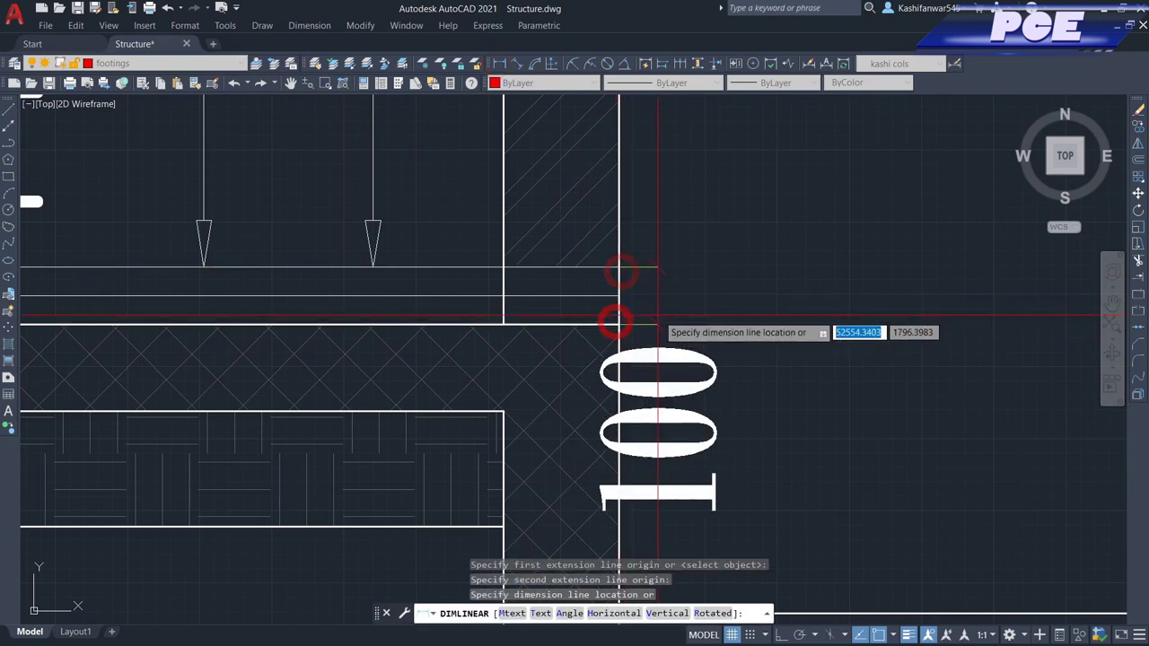
scroll(669, 321, "down", 2)
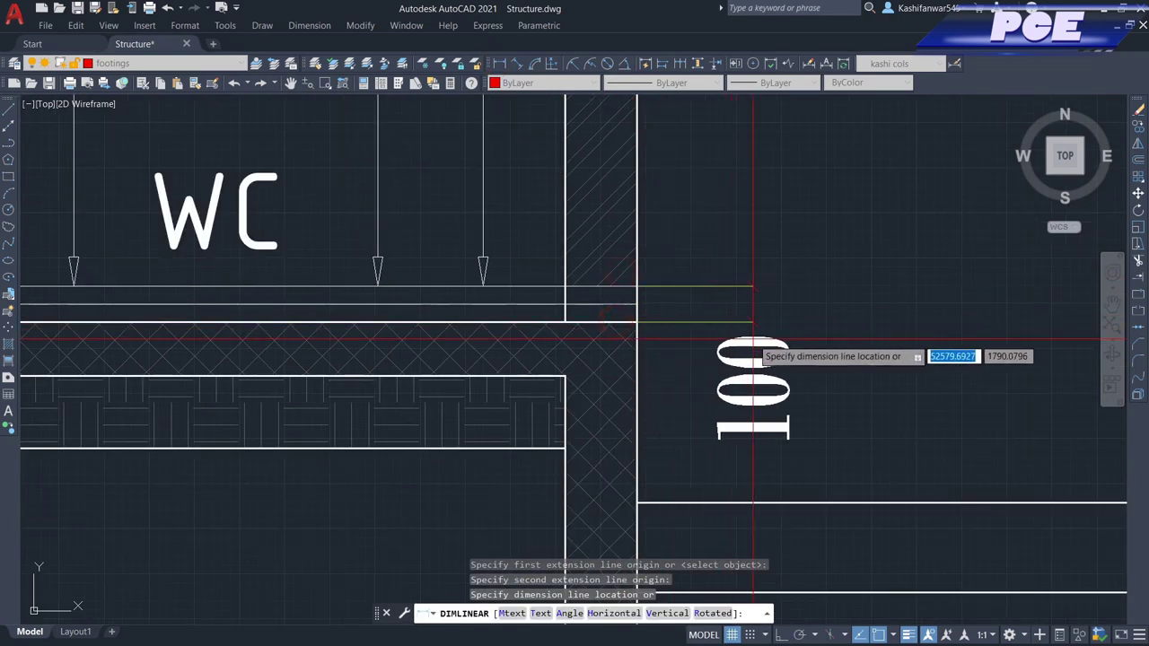
key("Escape")
scroll(753, 356, "down", 5)
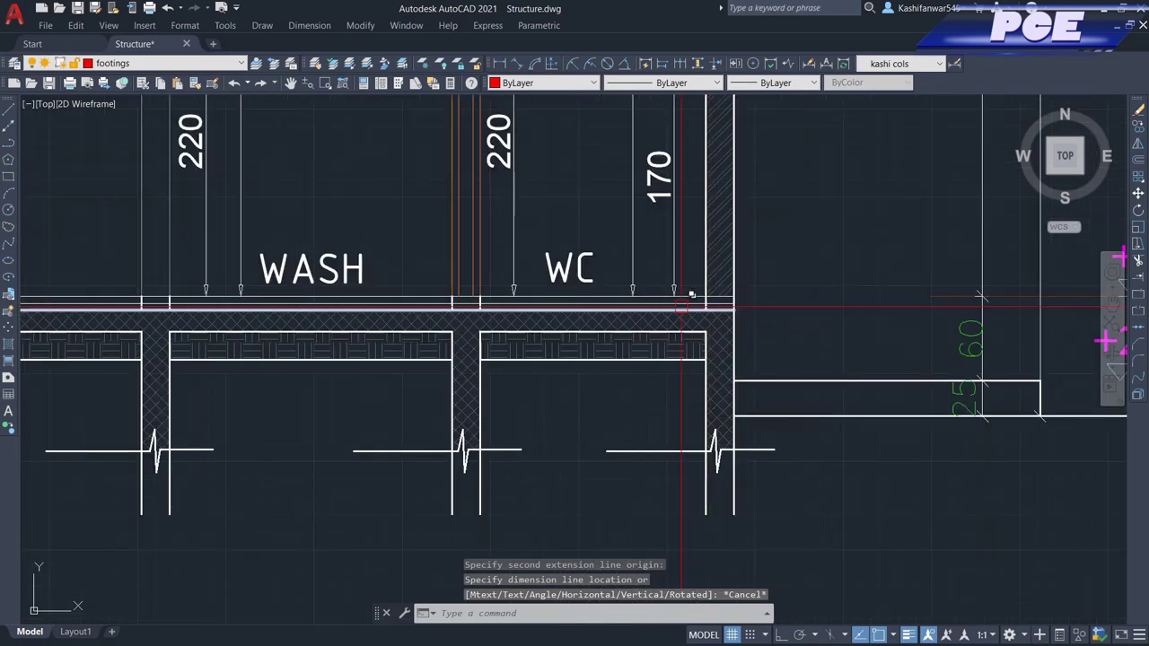
scroll(724, 314, "down", 8)
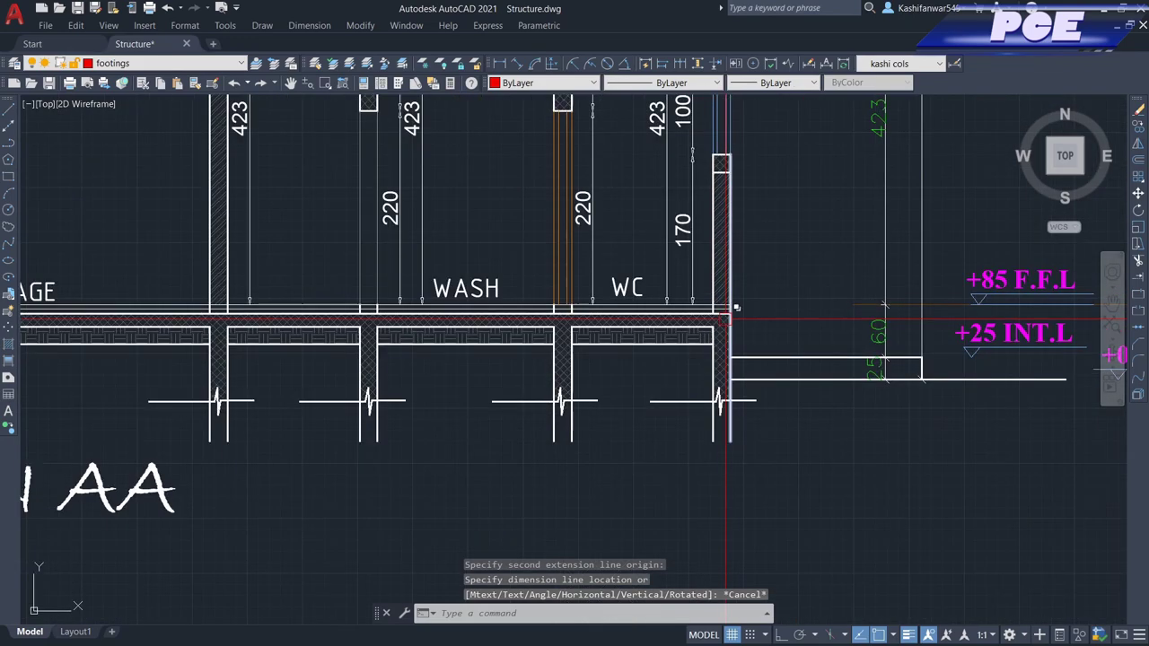
scroll(808, 310, "down", 3)
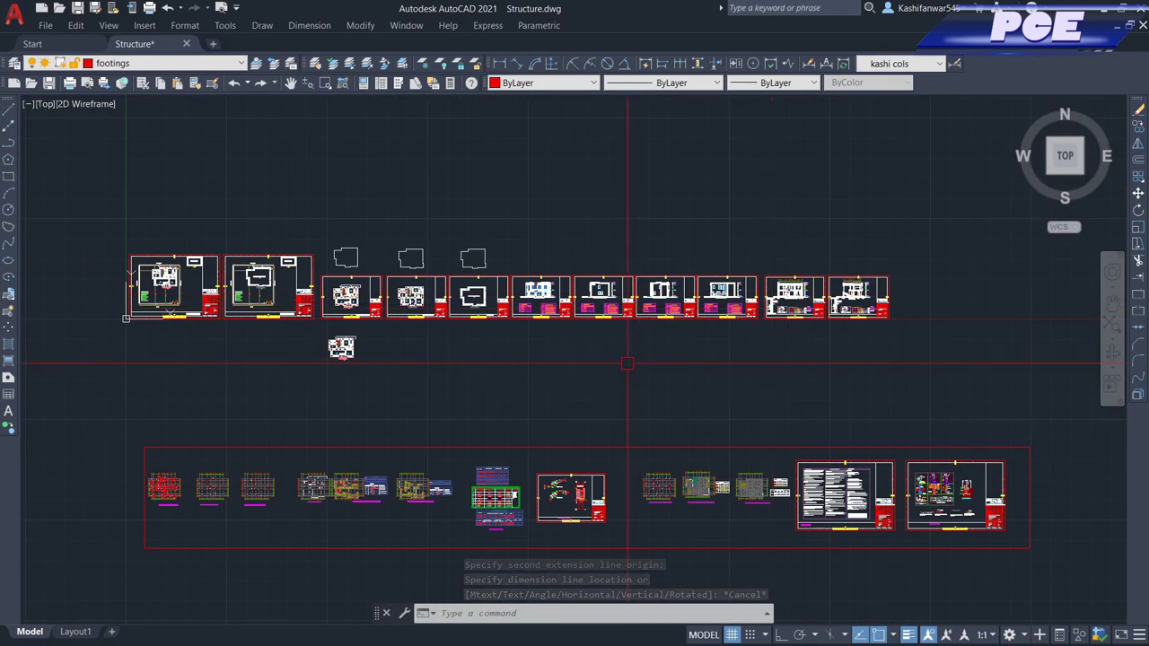
- Set the level value of the +85 mark in the ground floor copy's room left of the staircase to +0.75
scroll(335, 342, "up", 6)
scroll(254, 366, "up", 6)
scroll(341, 351, "down", 3)
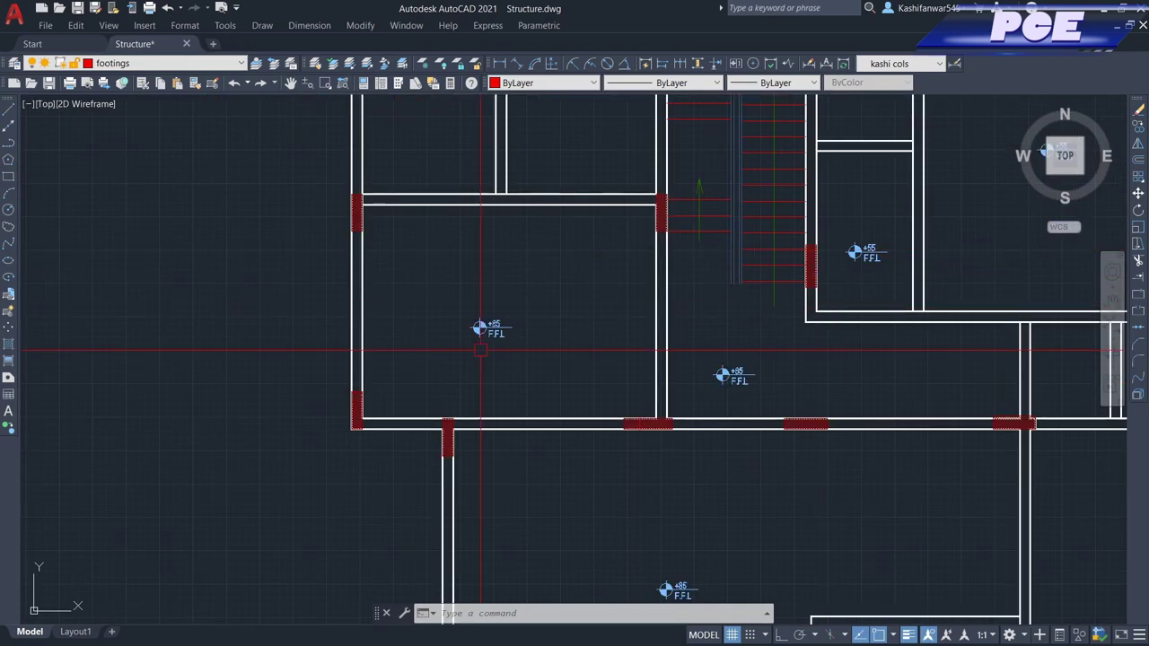
scroll(475, 339, "up", 5)
left_click(630, 239)
double_click(629, 240)
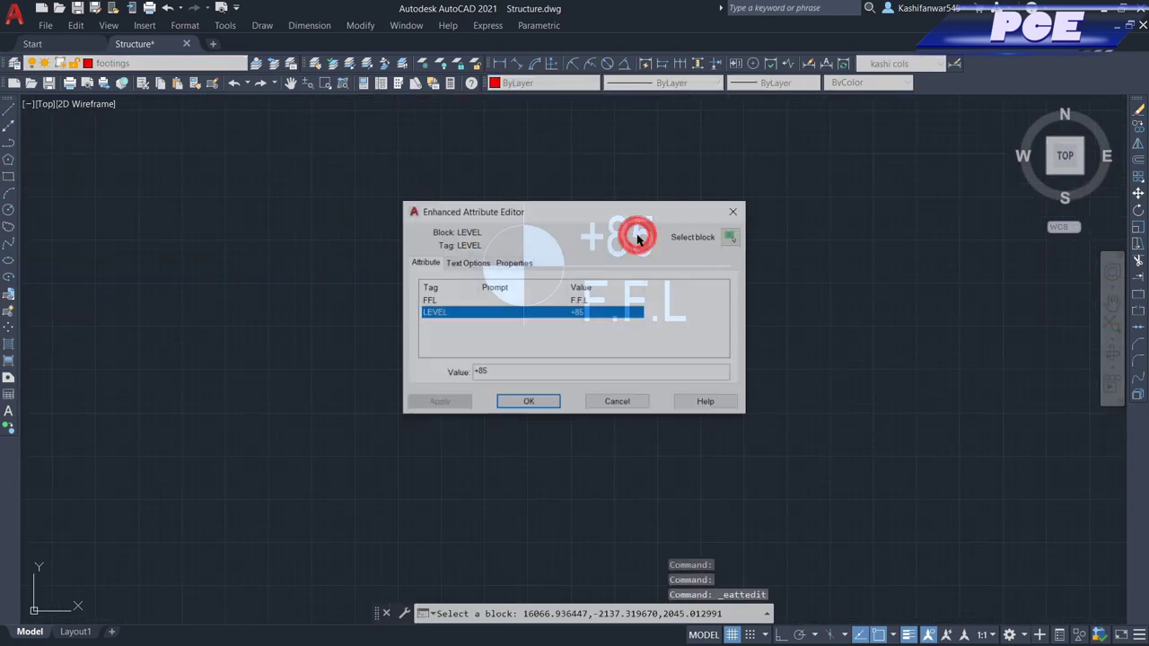
left_click(544, 375)
key("BackSpace")
key("BackSpace")
type("0.7")
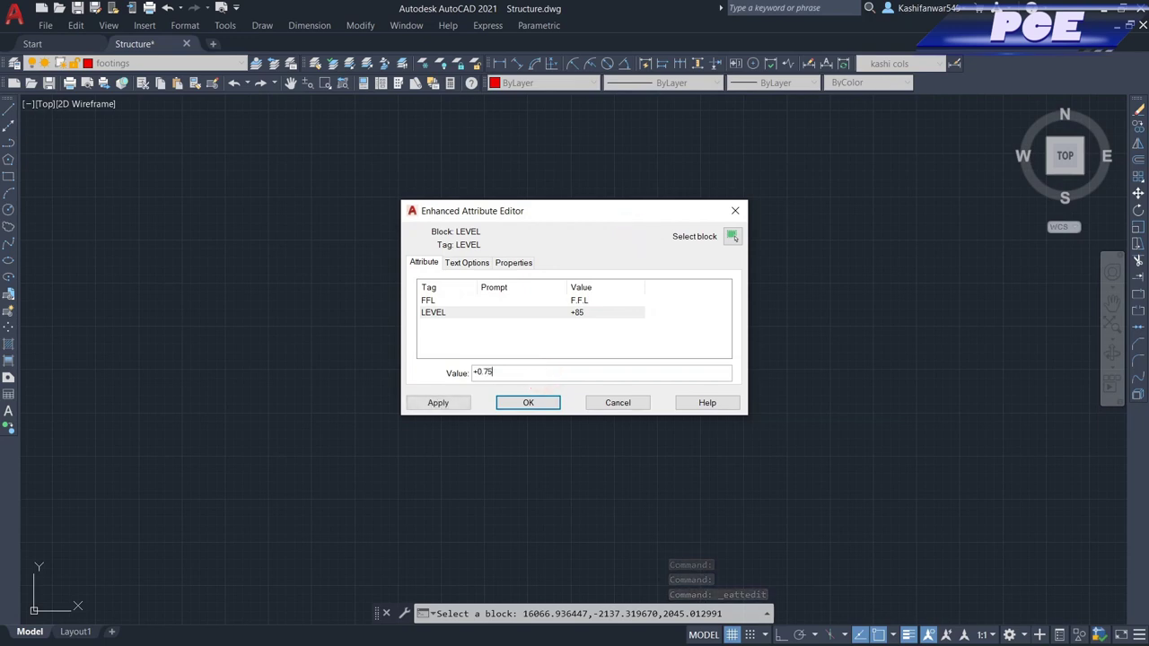
- Change the same level mark's F.F.L label to S.S.L and apply the attribute edits
left_click(580, 301)
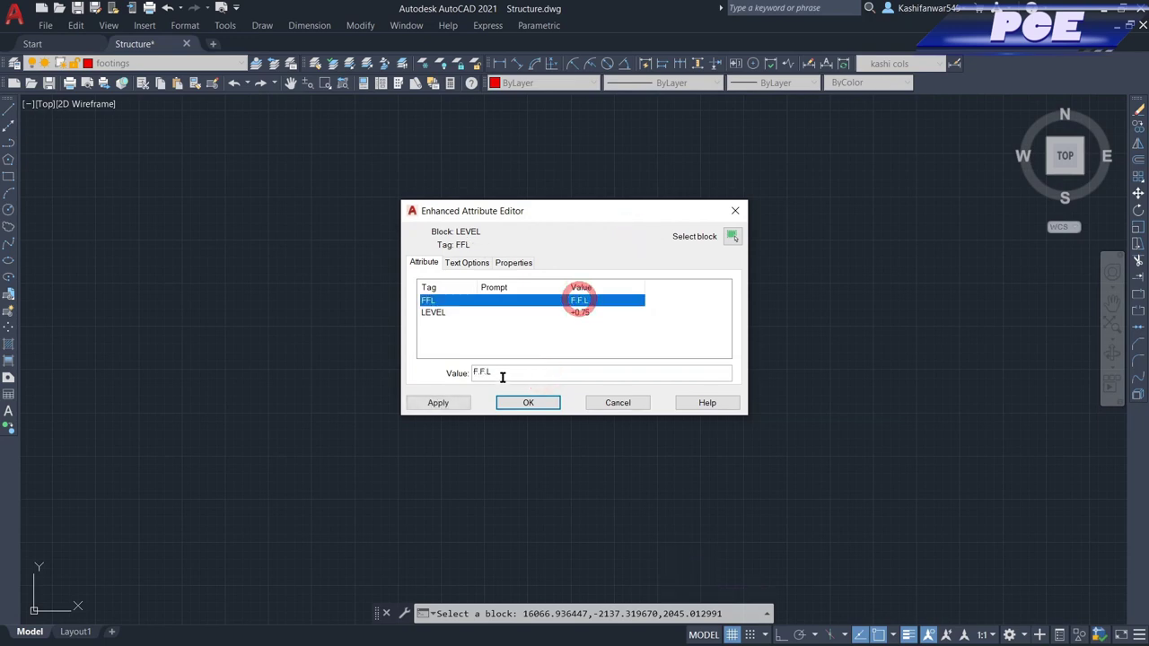
left_click_drag(503, 378, 437, 390)
type("s")
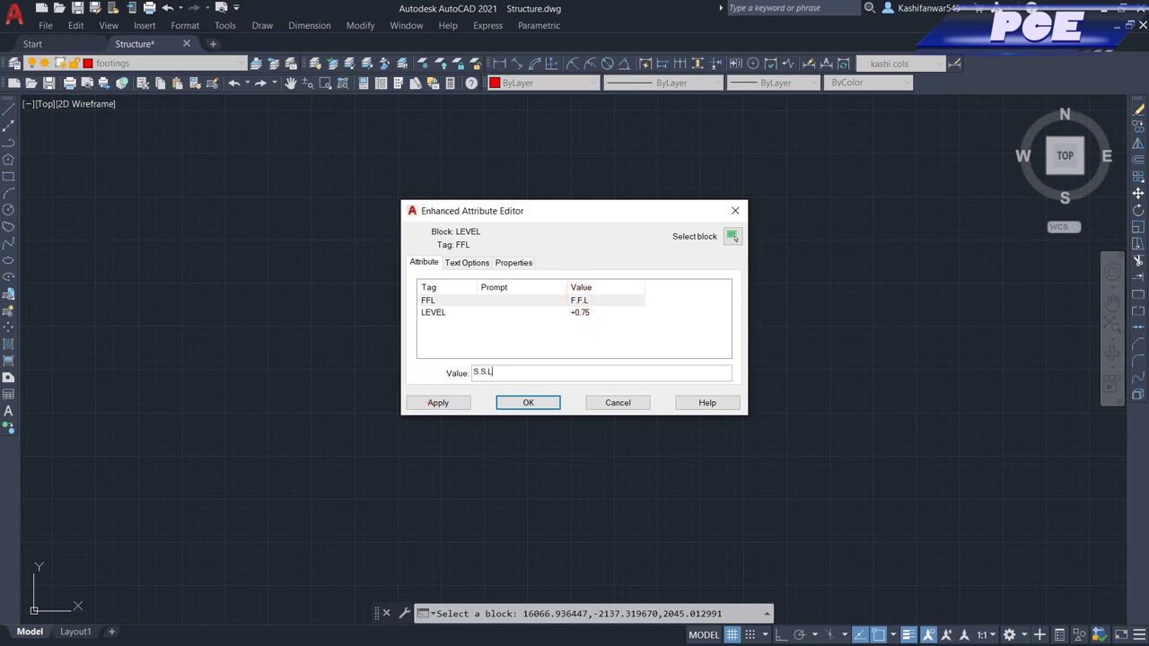
left_click(440, 402)
left_click(526, 402)
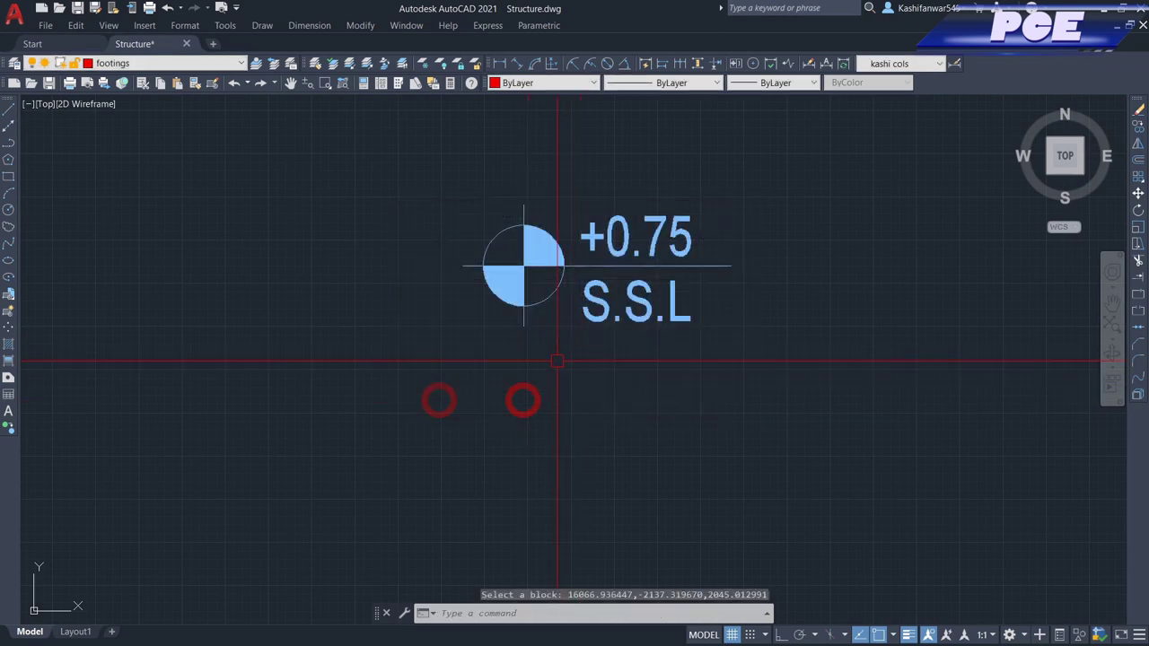
- Set the level value of the +55 mark in the room right of the staircase to +0.45
scroll(653, 344, "down", 5)
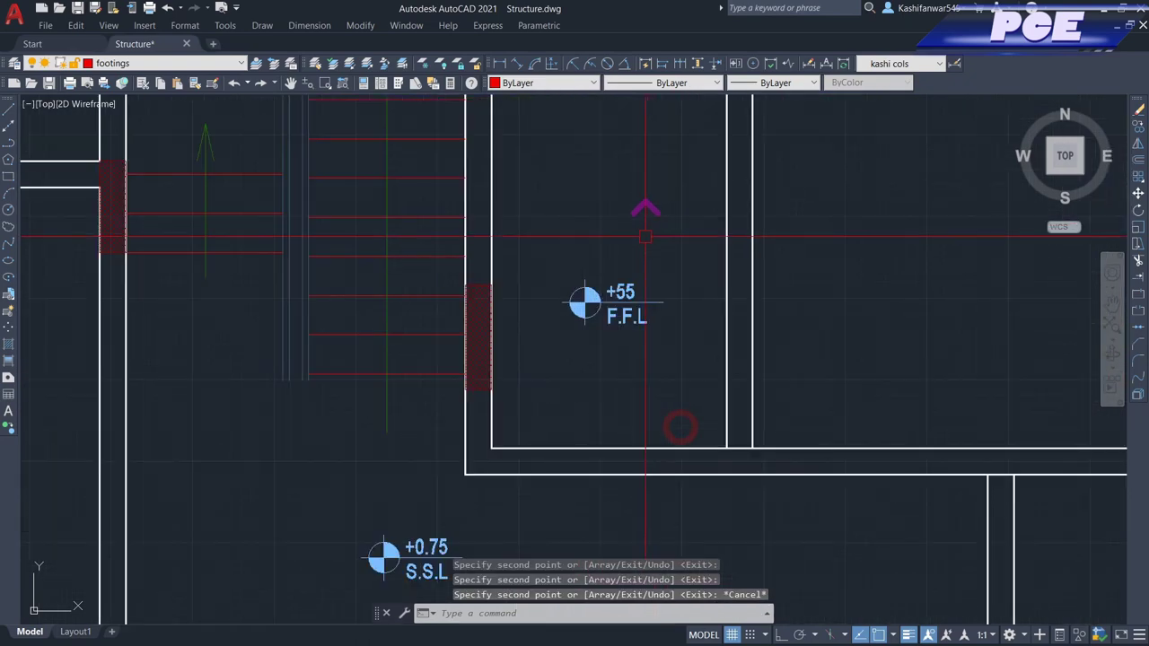
scroll(641, 284, "up", 5)
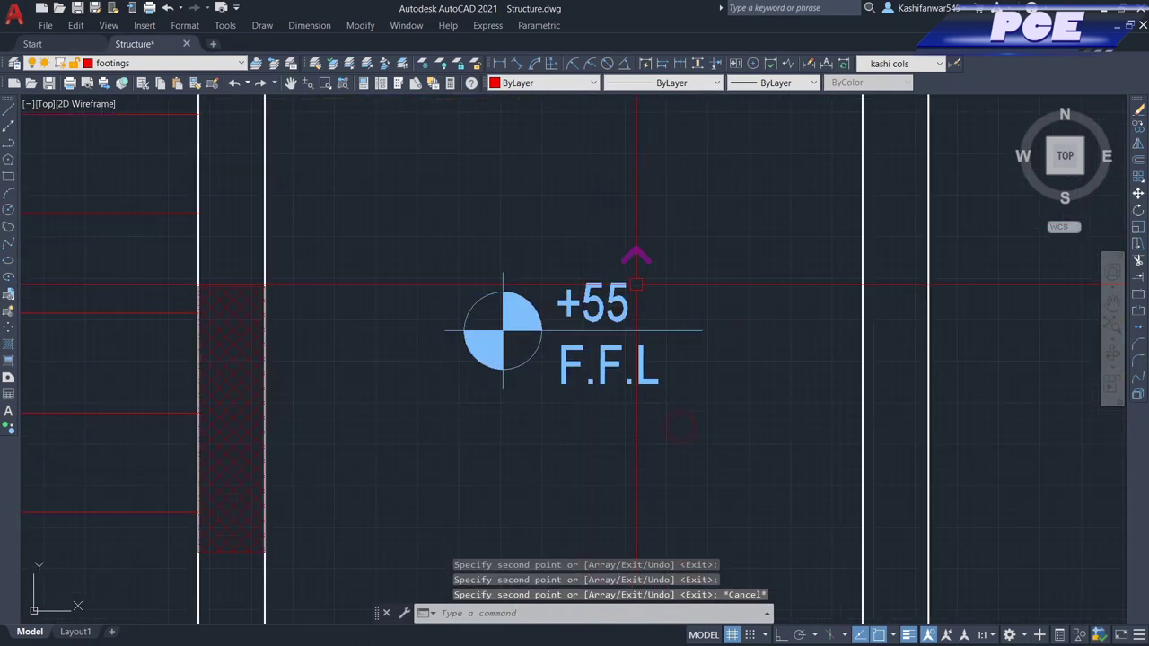
left_click(624, 297)
double_click(626, 298)
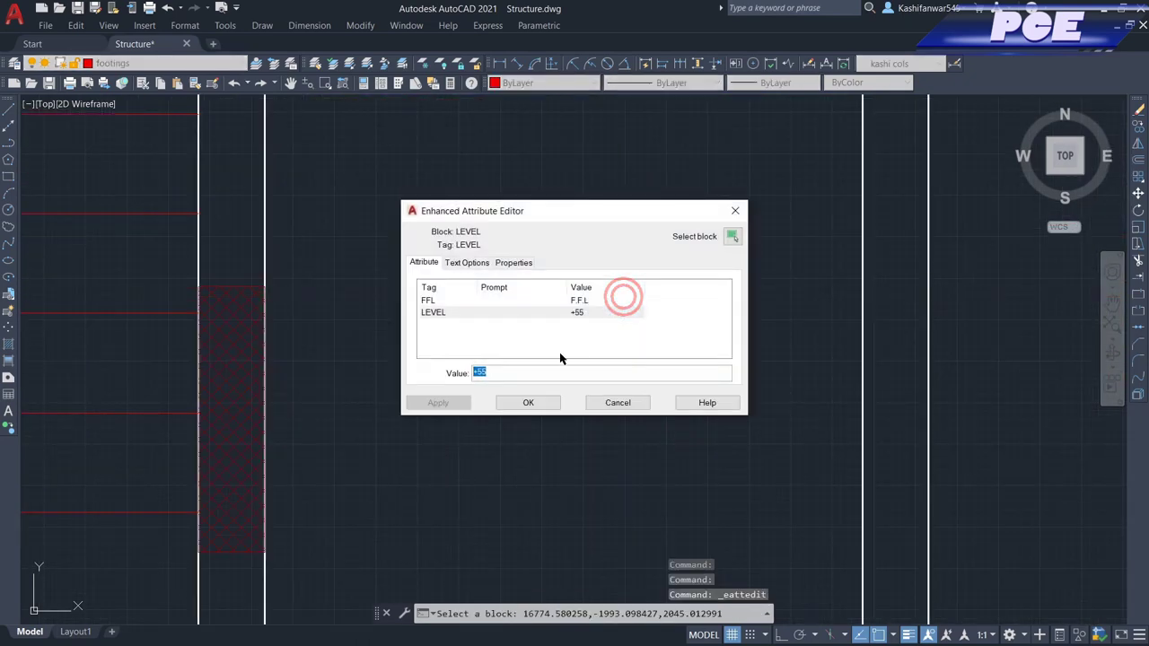
type("+0.4")
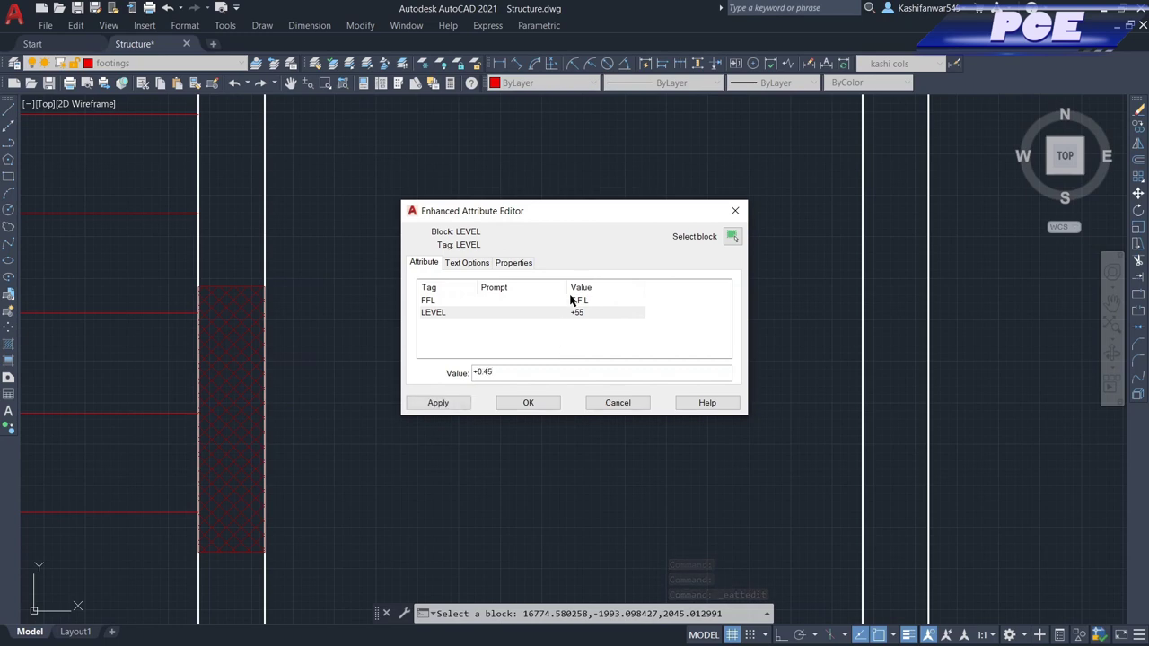
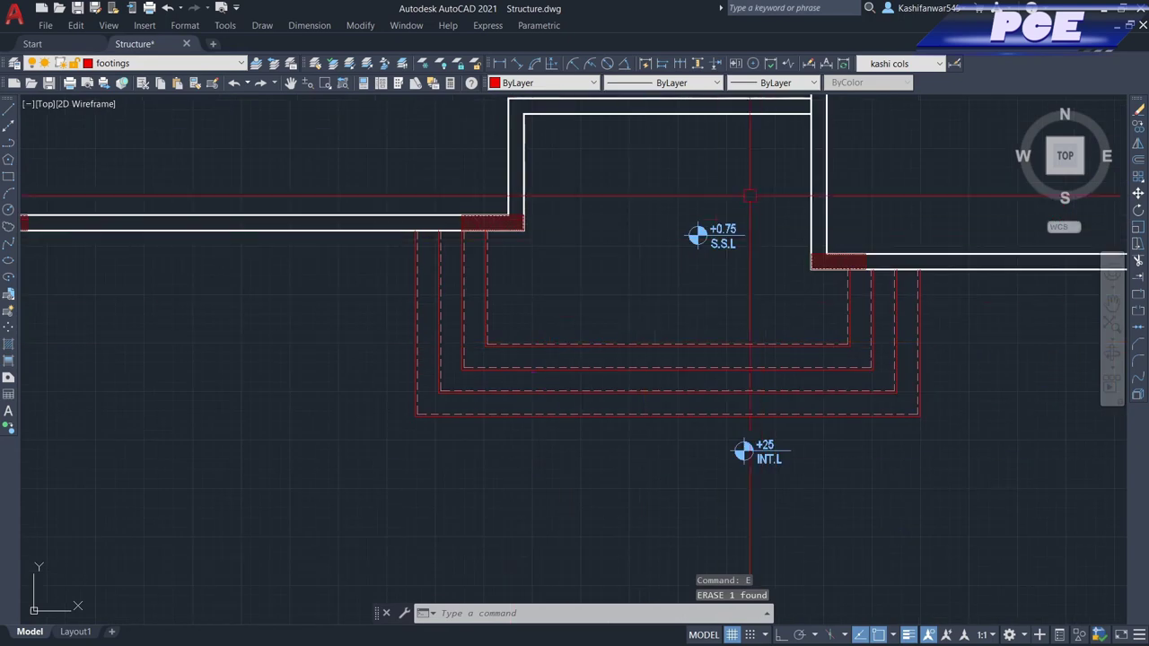
- Erase the dashed lines and the outer step outlines at the front entrance, keeping only the innermost solid outline
scroll(448, 328, "up", 1)
scroll(539, 343, "up", 2)
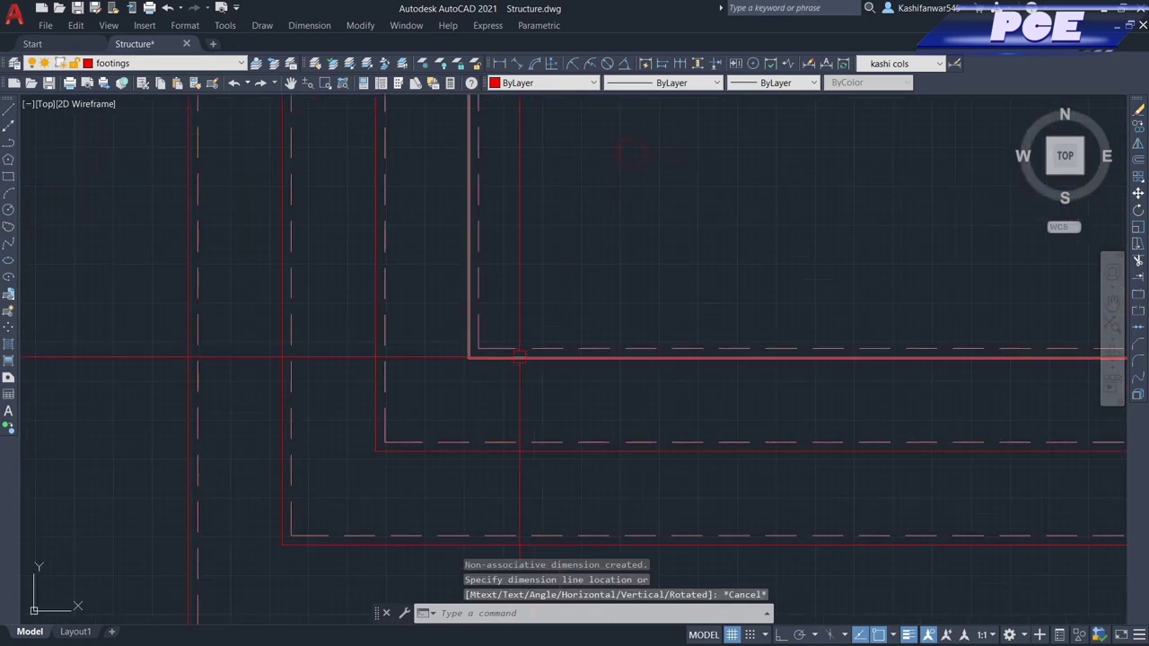
left_click(516, 350)
scroll(549, 252, "down", 2)
left_click(570, 318)
left_click(393, 427)
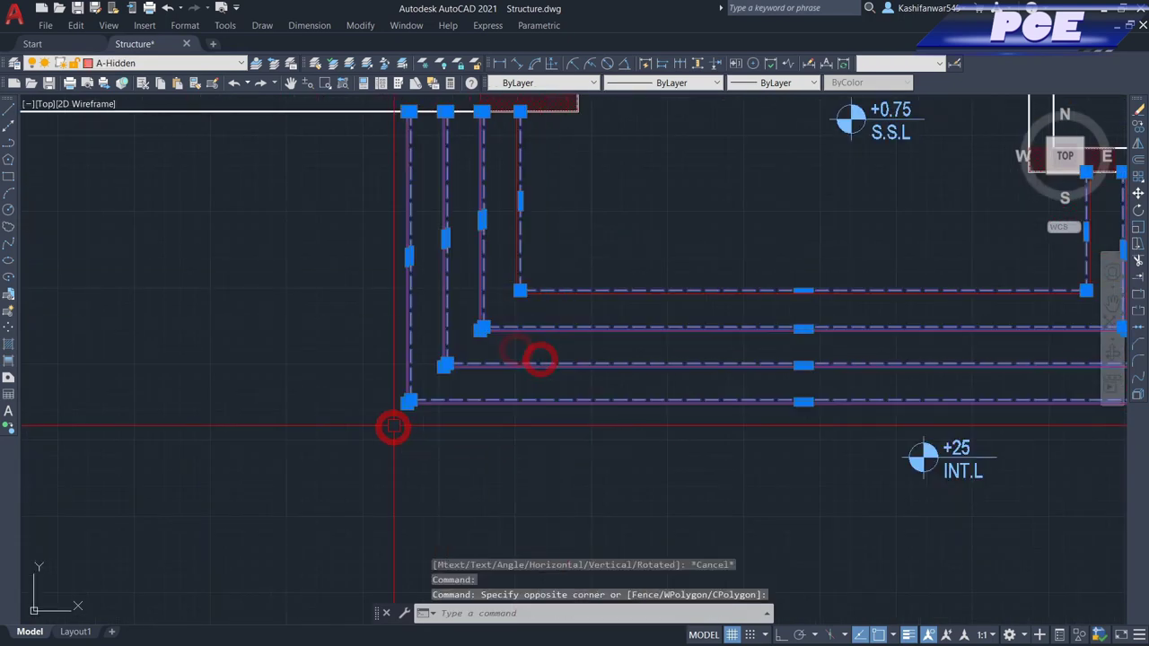
type("e")
key("Return")
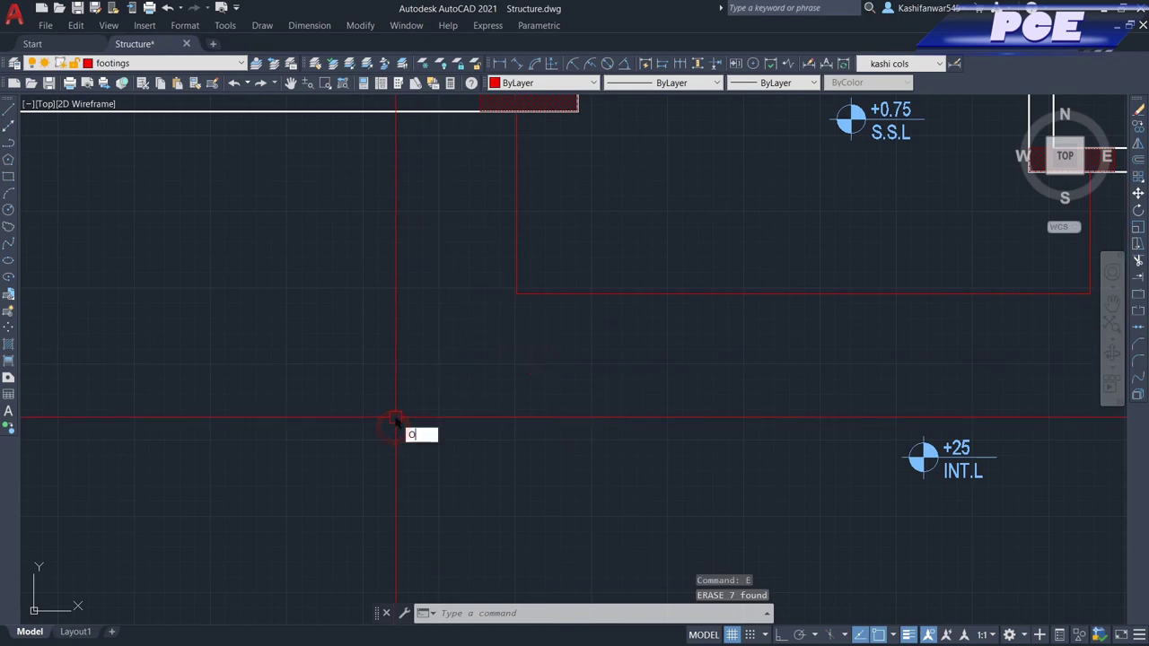
- Offset the remaining front entrance outline inward by 20
key("Return")
type("20")
key("Return")
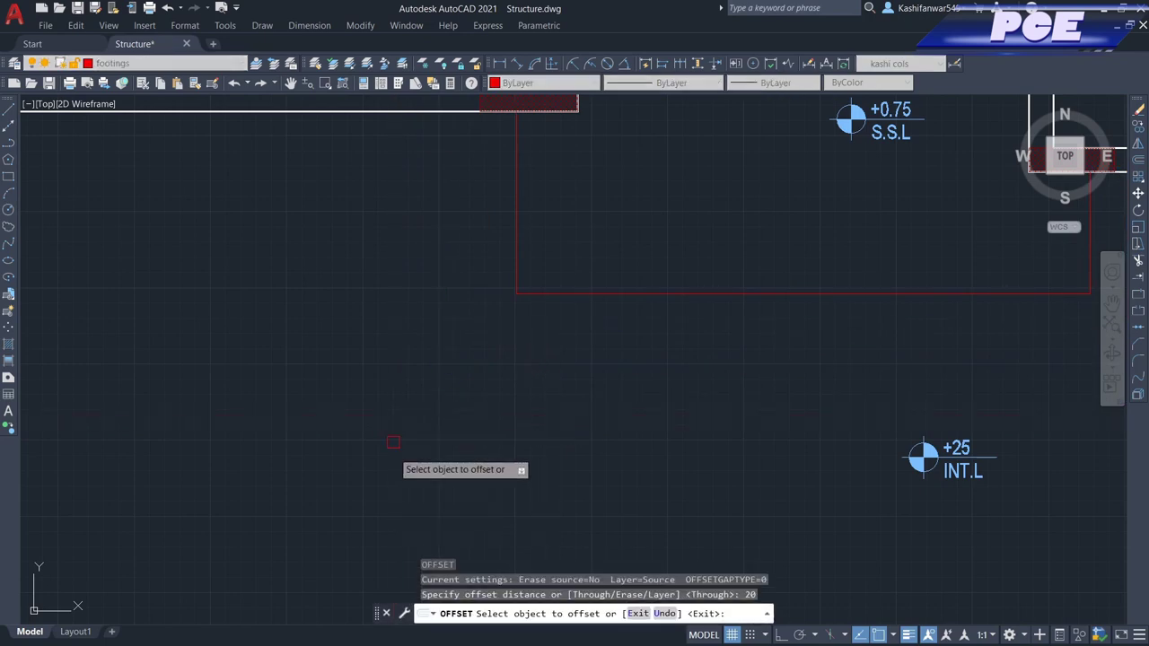
scroll(390, 431, "down", 3)
left_click(572, 372)
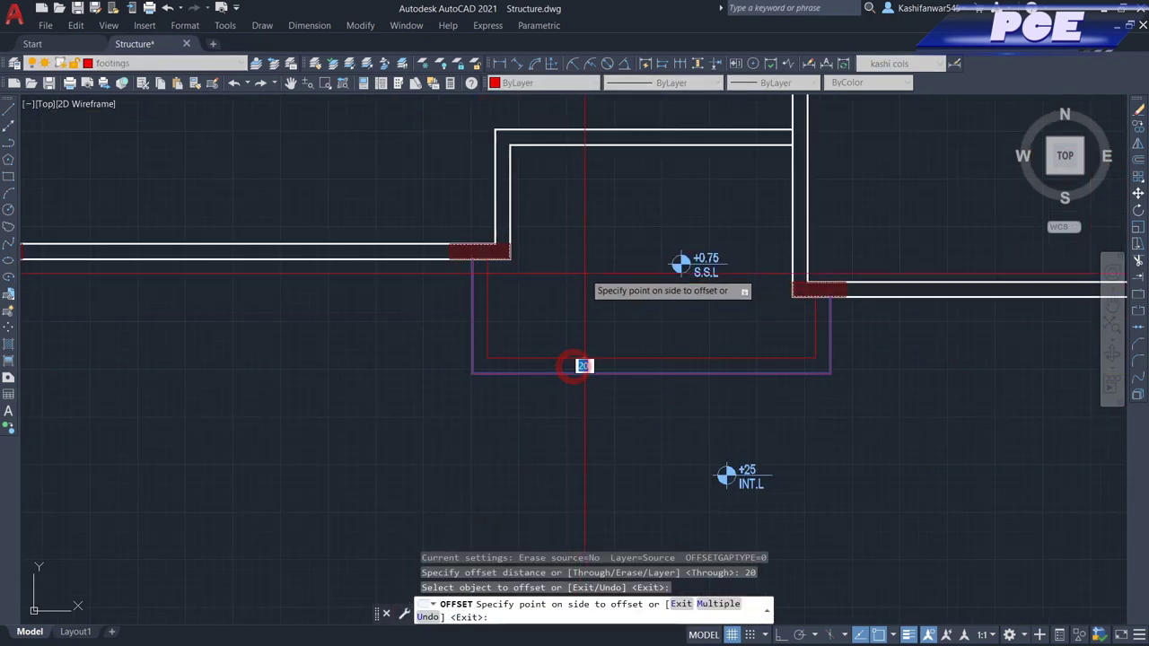
left_click(586, 264)
key("Escape")
scroll(487, 301, "up", 2)
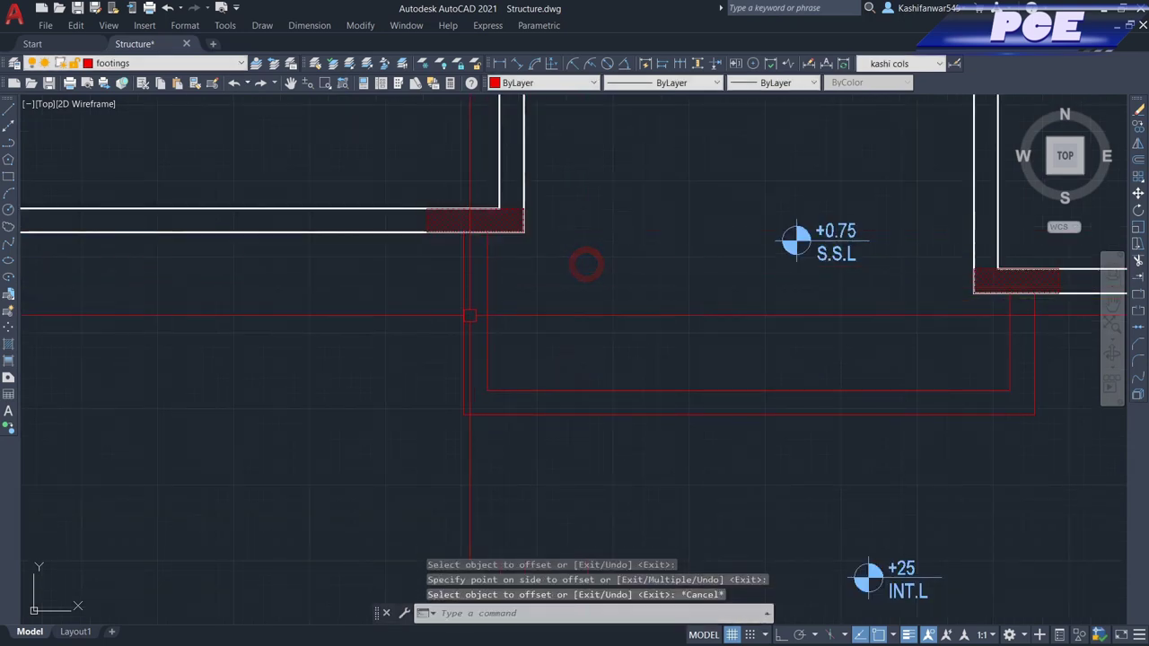
- Fillet the vertical and horizontal outline lines together at the upper-left corner of the rear terrace
scroll(471, 401, "down", 2)
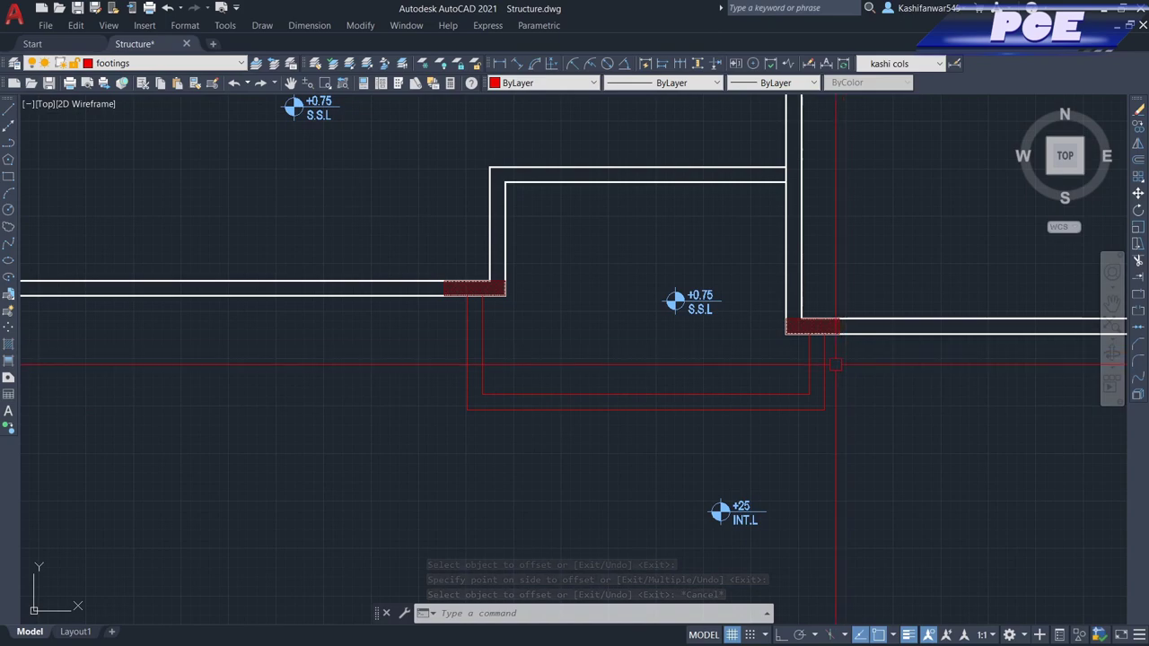
scroll(463, 432, "up", 2)
scroll(710, 395, "down", 6)
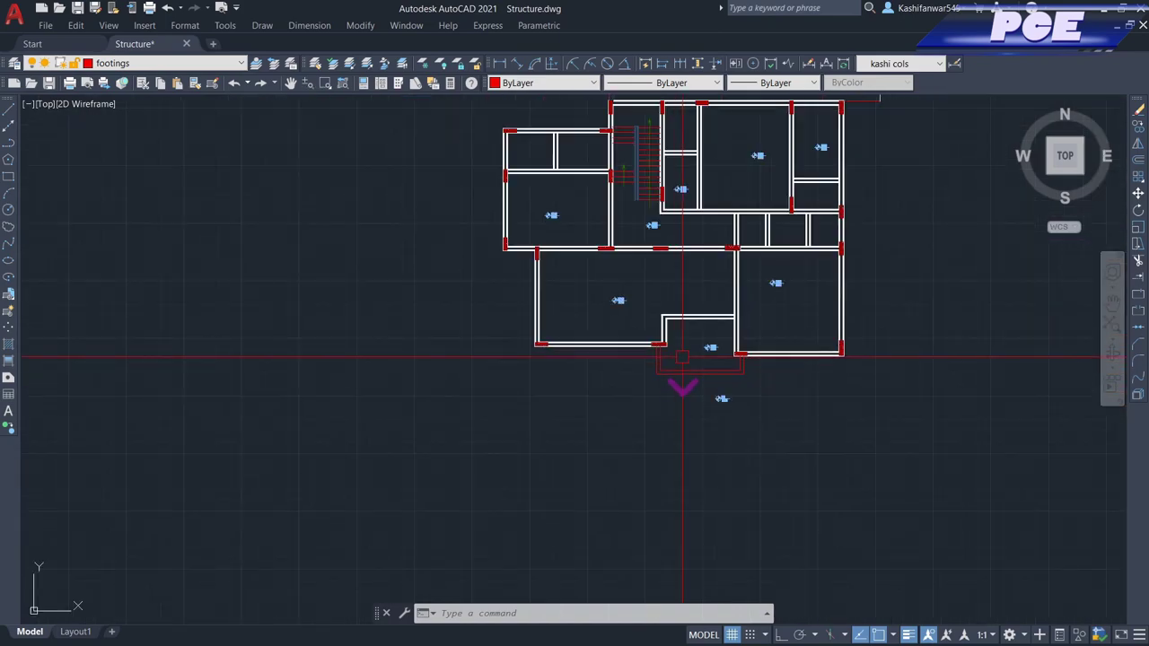
scroll(648, 148, "up", 3)
scroll(280, 225, "down", 1)
middle_click_drag(280, 225, 328, 175)
key("Escape")
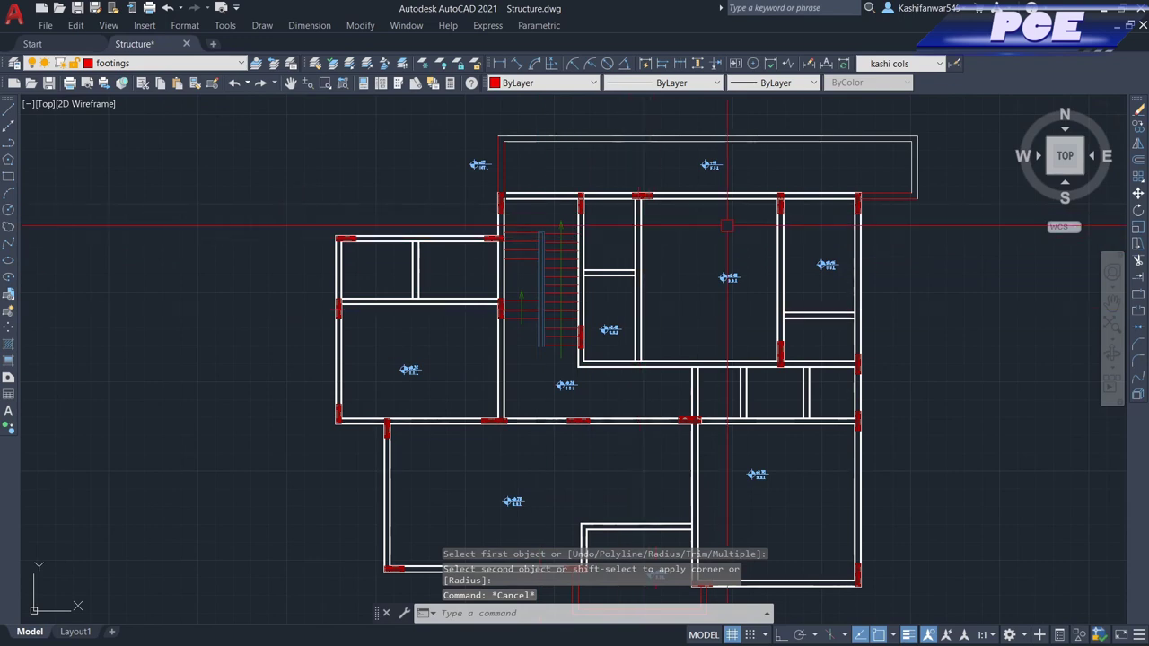
- Examine the ground floor copy's rooms, columns and slab level marks around the staircase
scroll(724, 235, "down", 2)
scroll(676, 242, "up", 4)
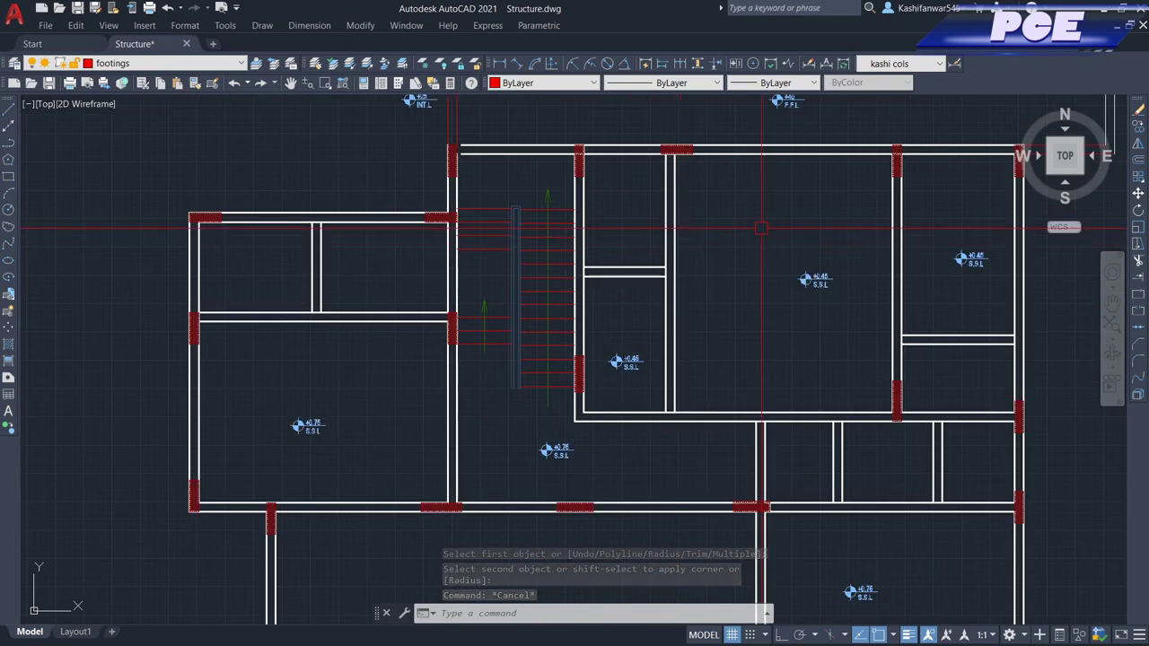
scroll(615, 452, "up", 3)
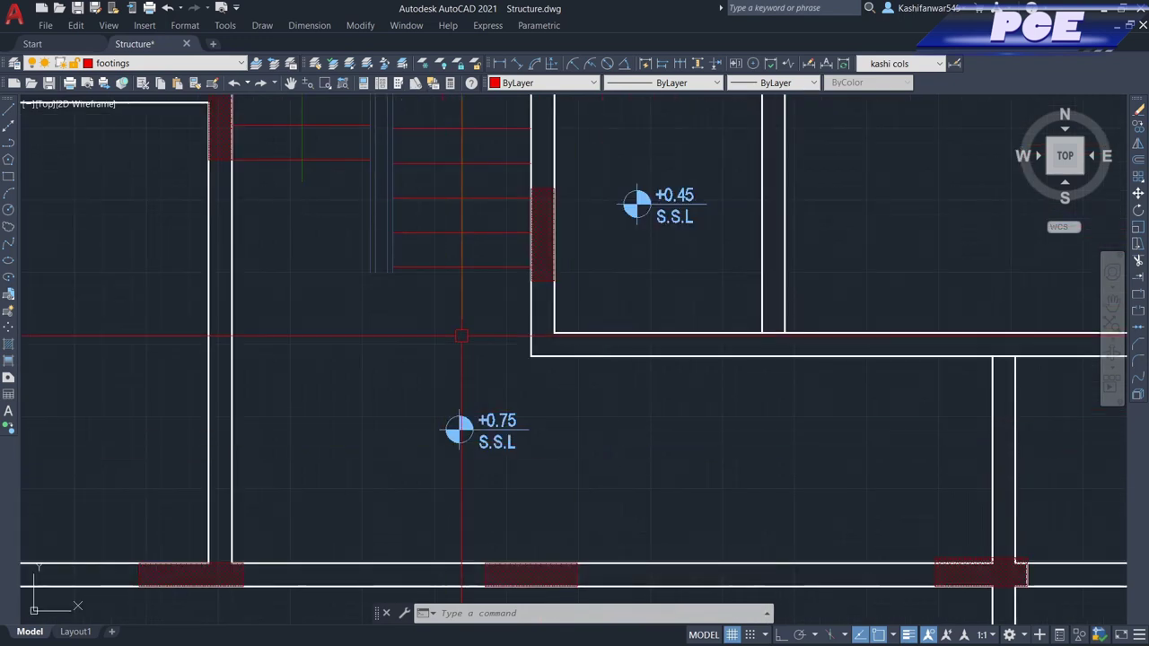
scroll(634, 315, "down", 5)
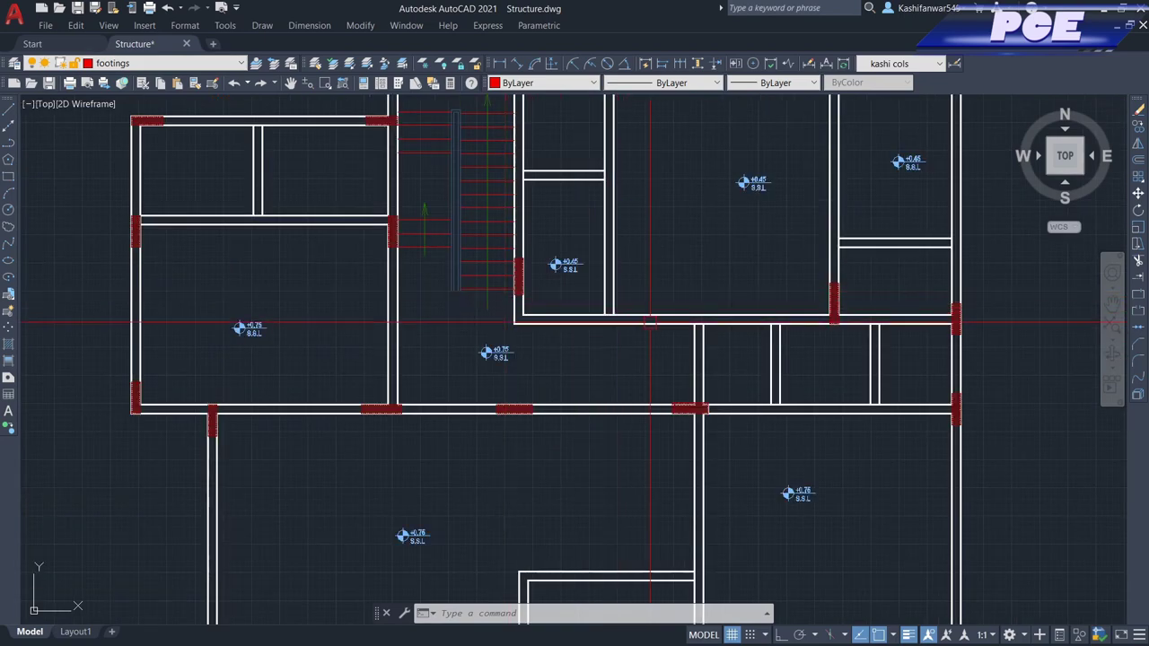
scroll(661, 332, "down", 2)
scroll(732, 323, "up", 3)
scroll(795, 283, "down", 3)
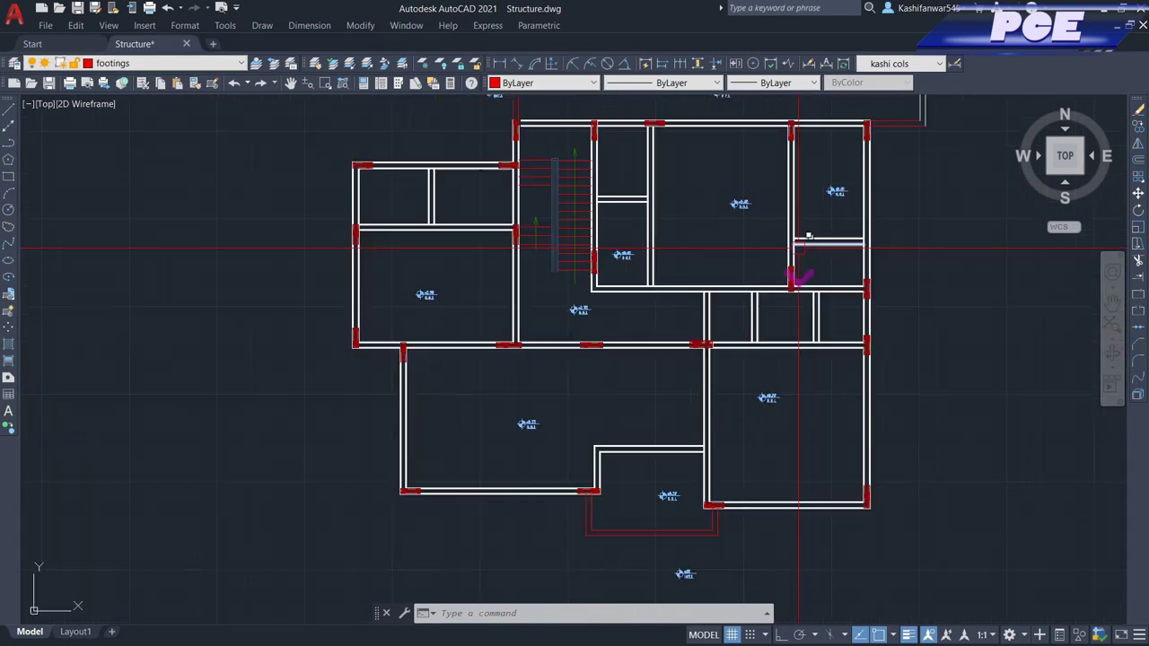
- Examine the walls and columns around the front entrance recess and the adjoining large rooms
scroll(602, 449, "up", 2)
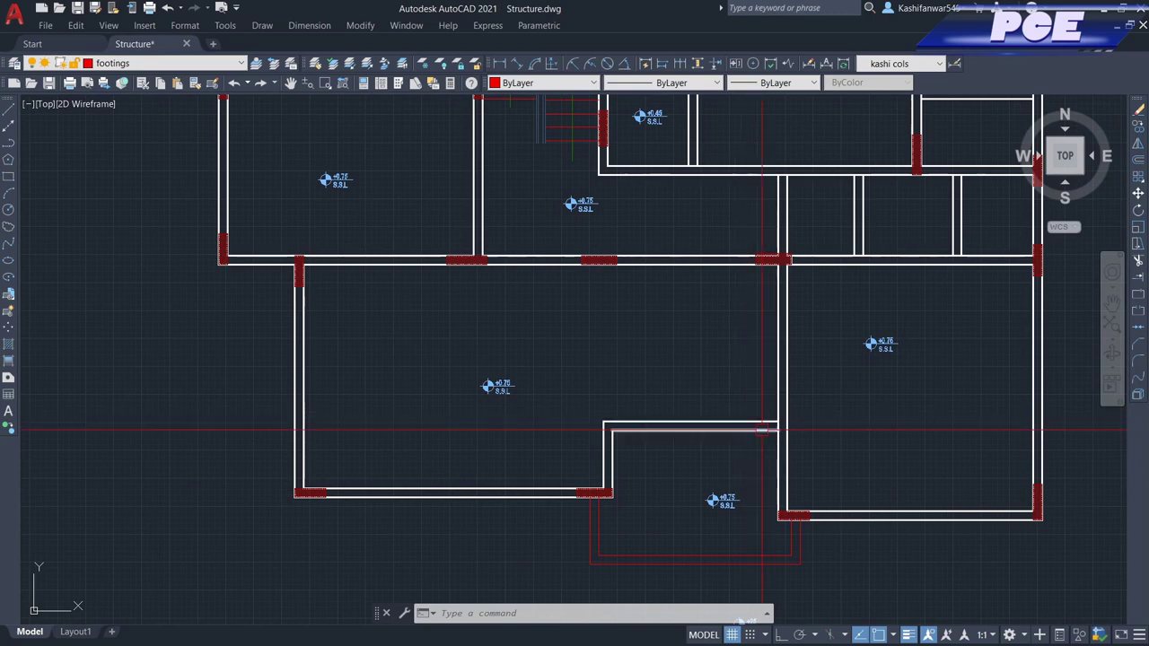
scroll(641, 461, "up", 2)
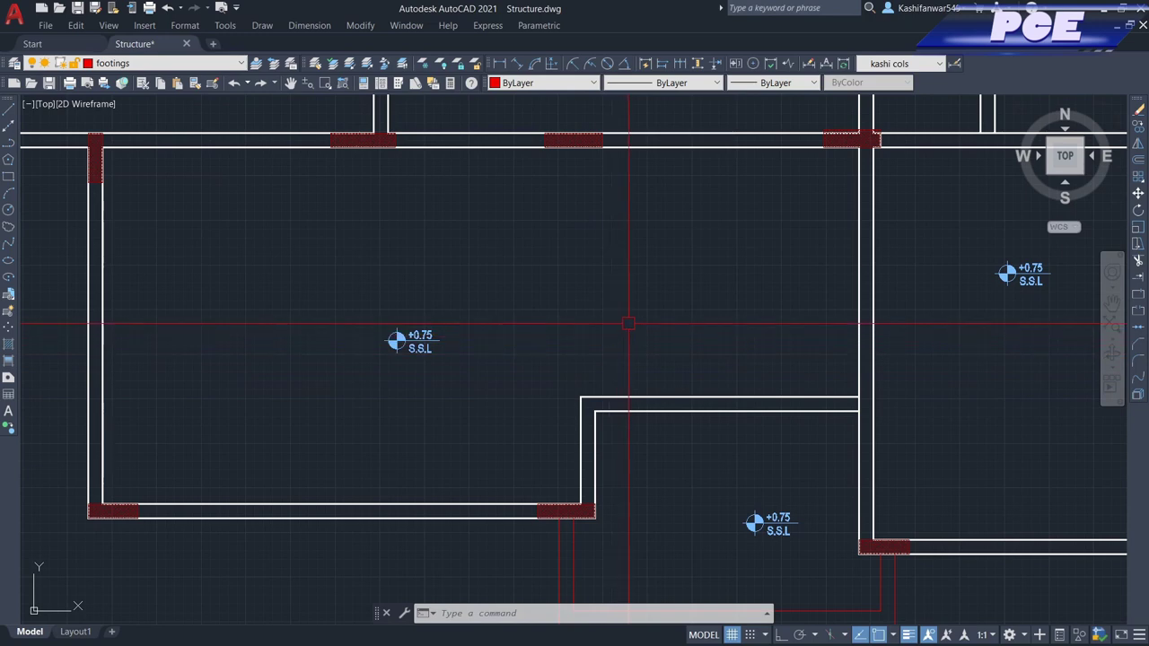
scroll(629, 324, "down", 2)
scroll(609, 391, "up", 5)
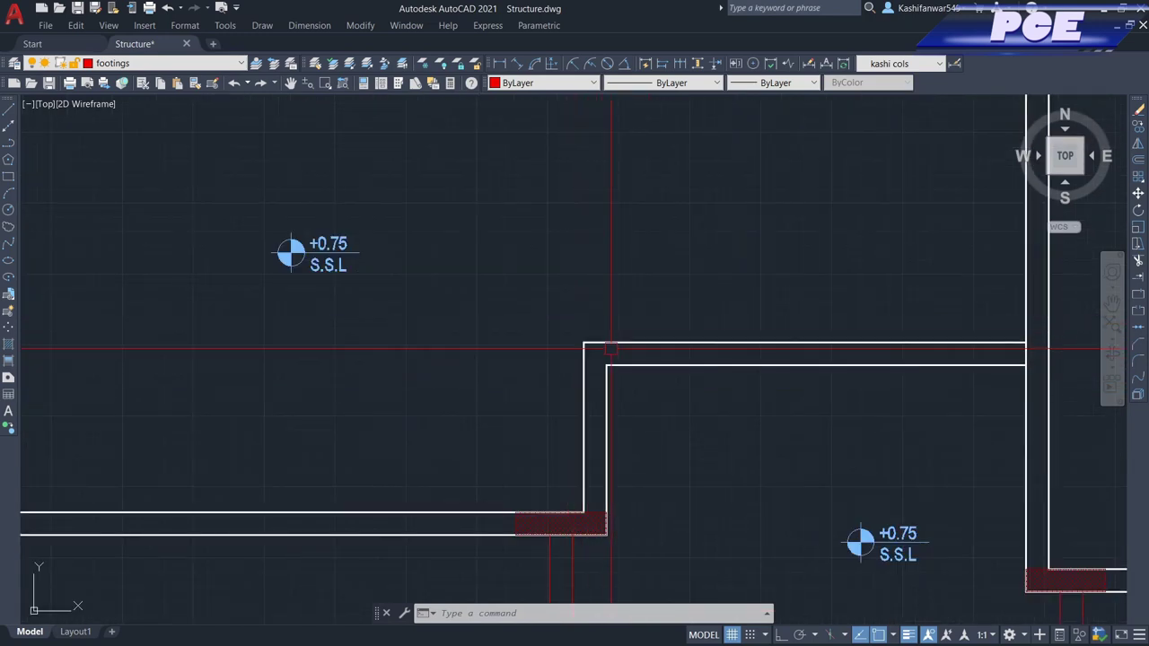
scroll(571, 403, "down", 4)
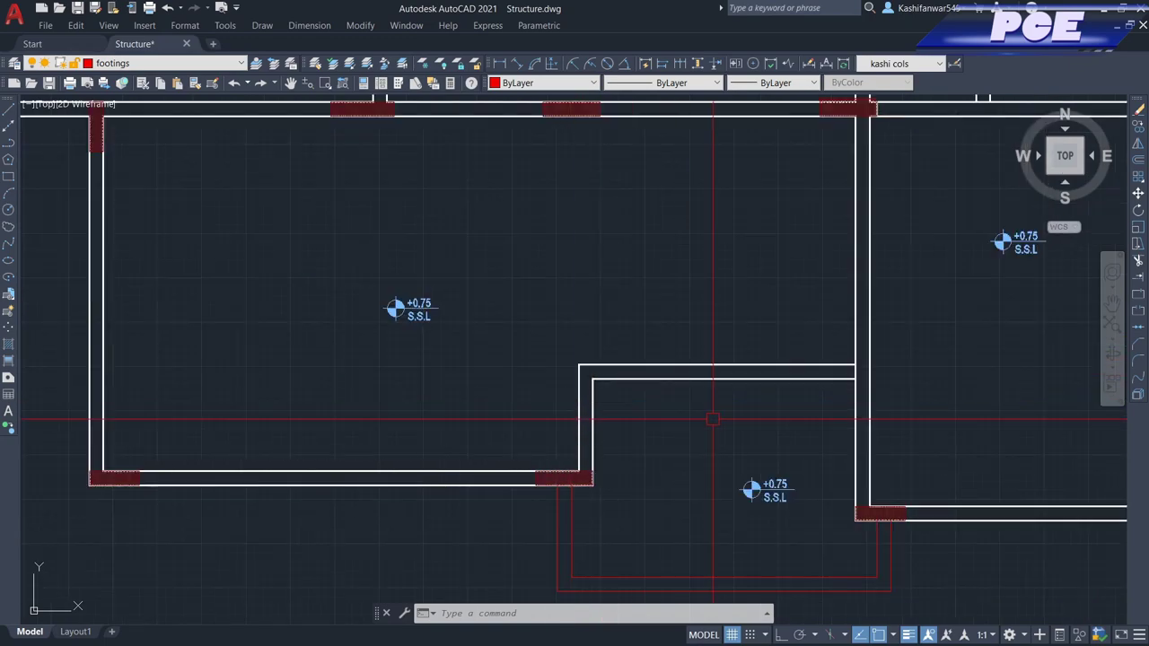
scroll(855, 395, "up", 4)
scroll(835, 418, "down", 2)
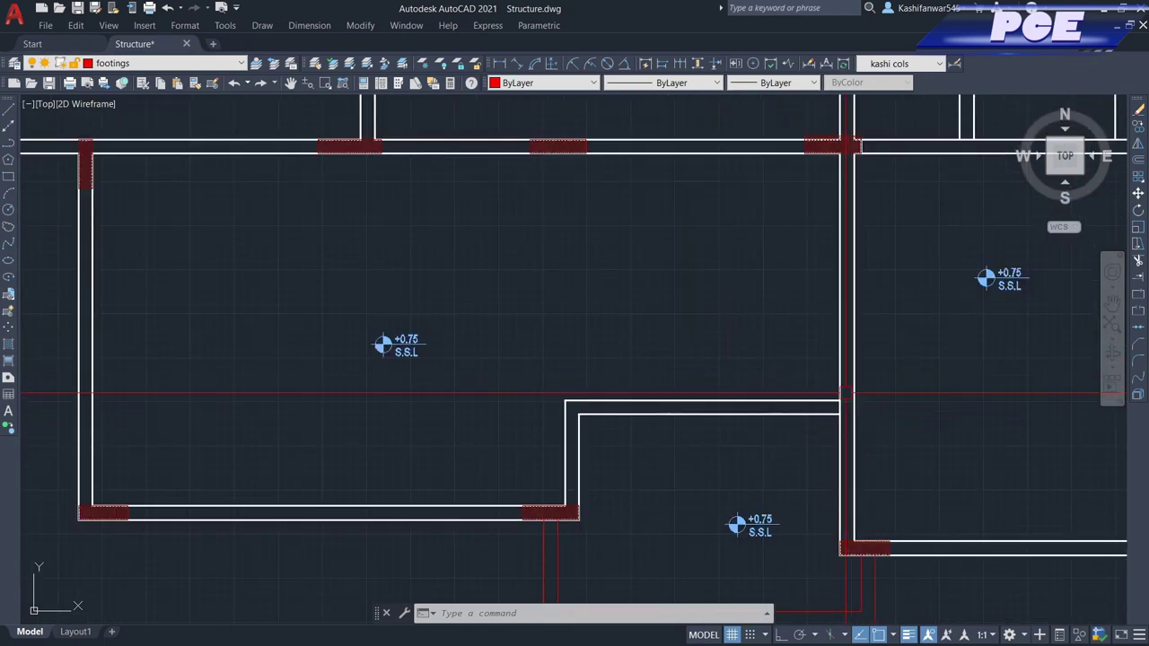
scroll(689, 393, "down", 2)
scroll(805, 402, "up", 2)
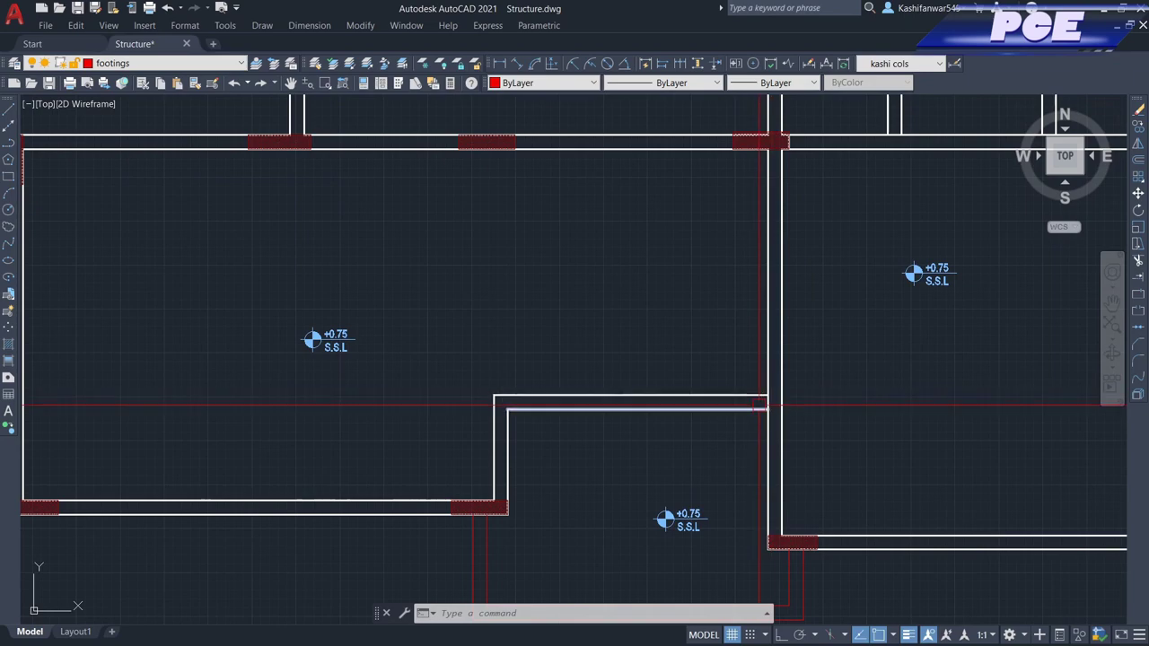
scroll(714, 414, "down", 3)
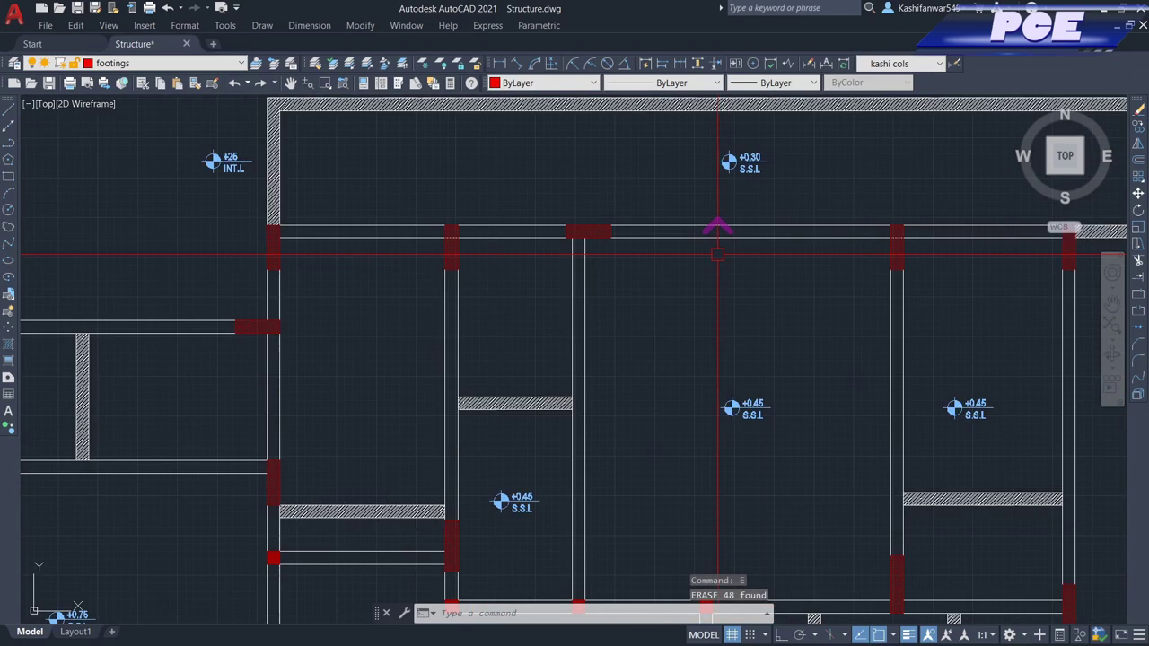
- Examine the tie beams plan's beam lines, stub columns and hatched walls from the staircase to the front entrance
scroll(629, 251, "down", 4)
scroll(578, 205, "down", 2)
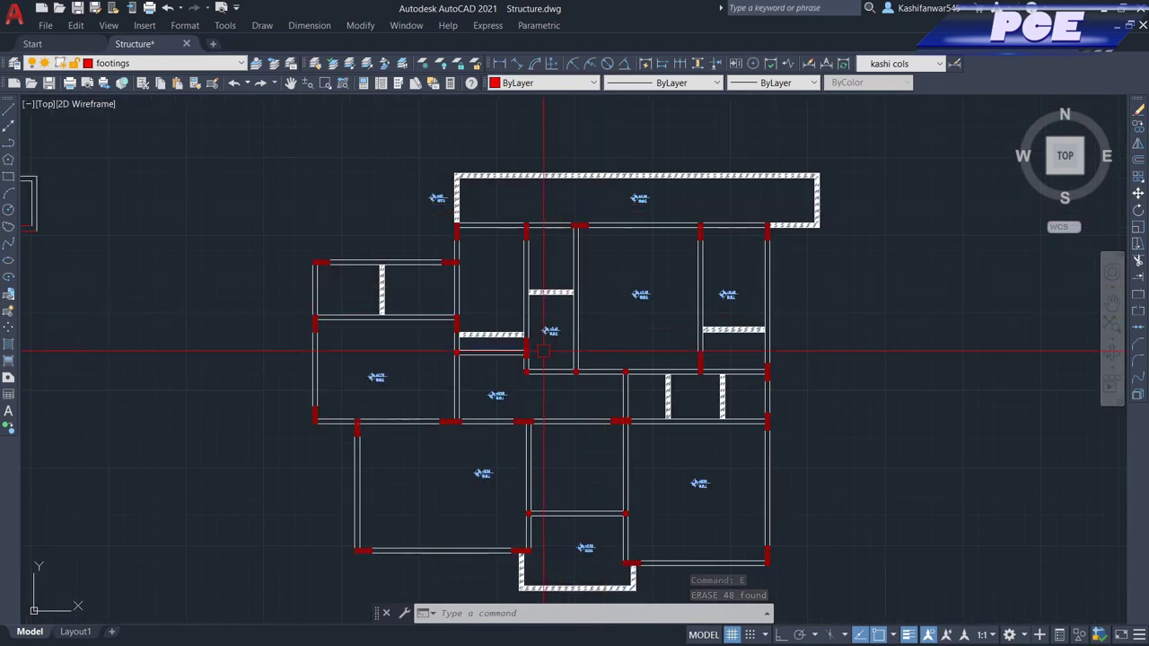
scroll(543, 350, "up", 3)
scroll(665, 332, "down", 2)
scroll(533, 326, "up", 4)
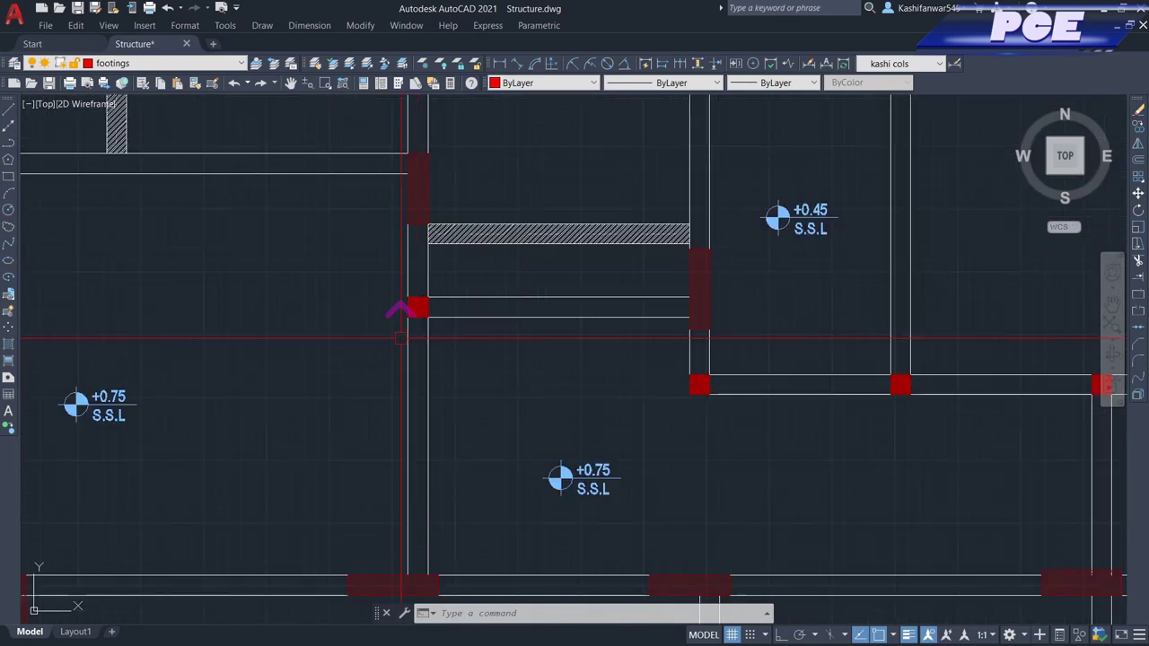
scroll(421, 310, "down", 2)
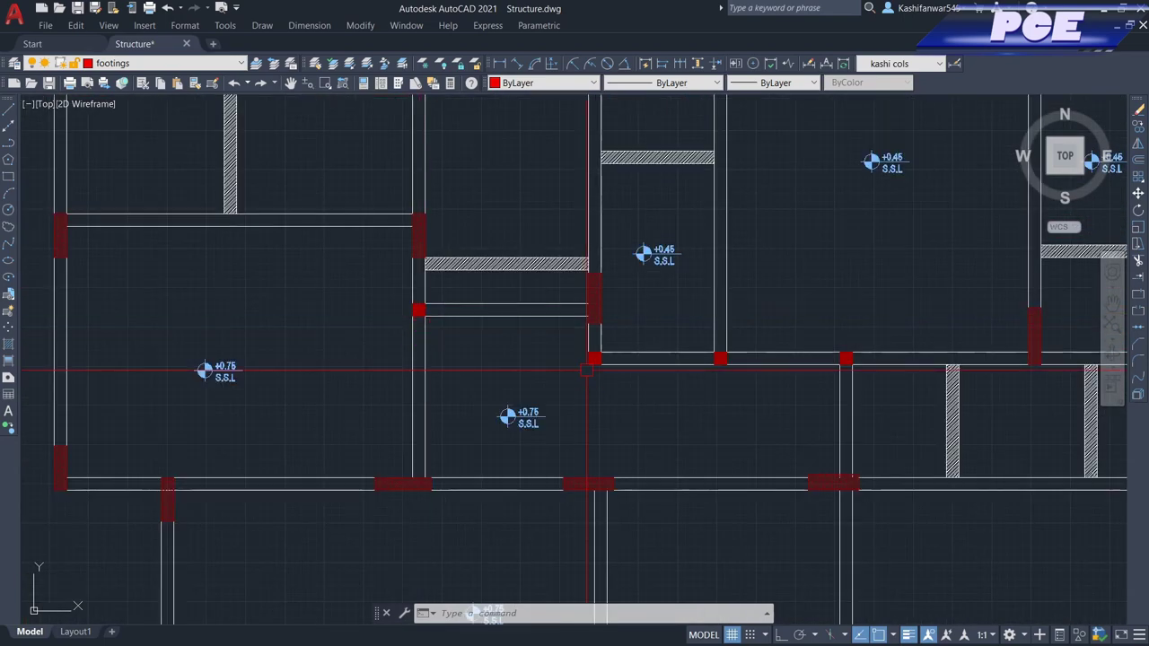
left_click(653, 363)
scroll(654, 364, "down", 2)
scroll(722, 279, "down", 2)
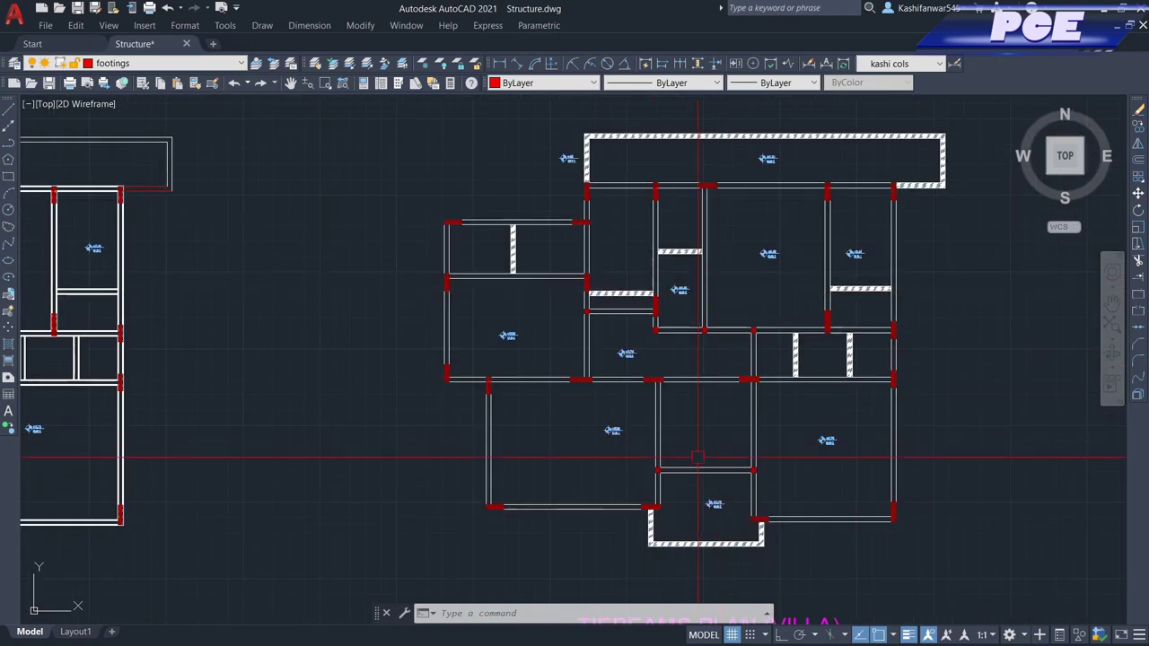
scroll(709, 269, "up", 5)
scroll(814, 456, "down", 5)
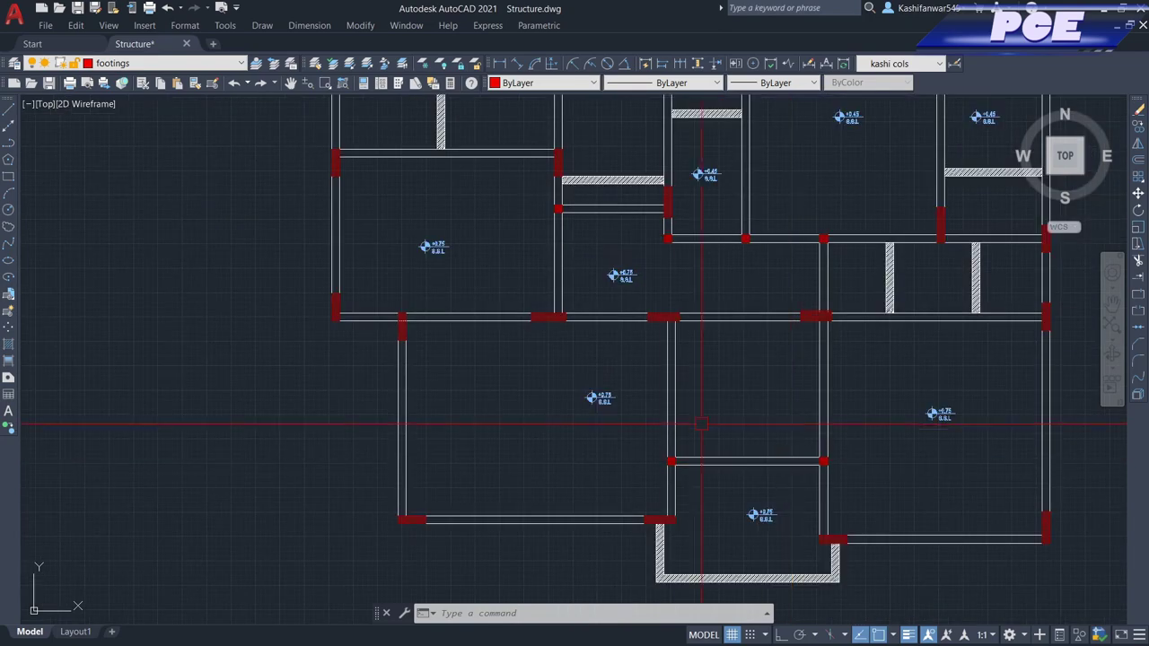
scroll(811, 370, "up", 2)
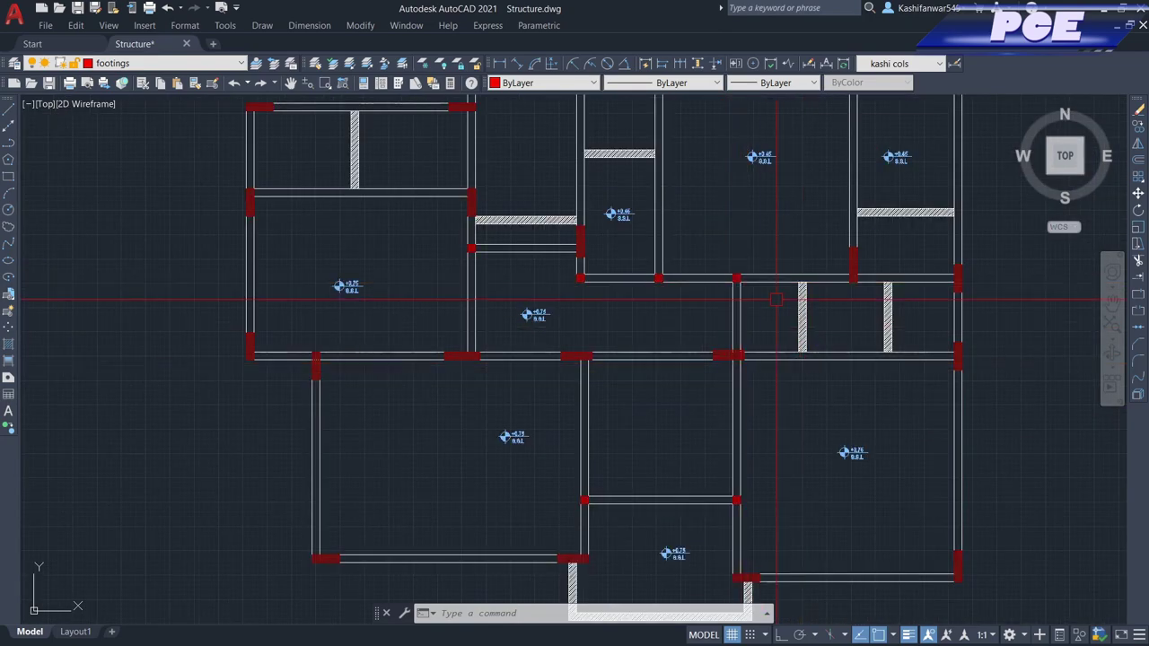
scroll(791, 287, "down", 5)
scroll(807, 343, "up", 5)
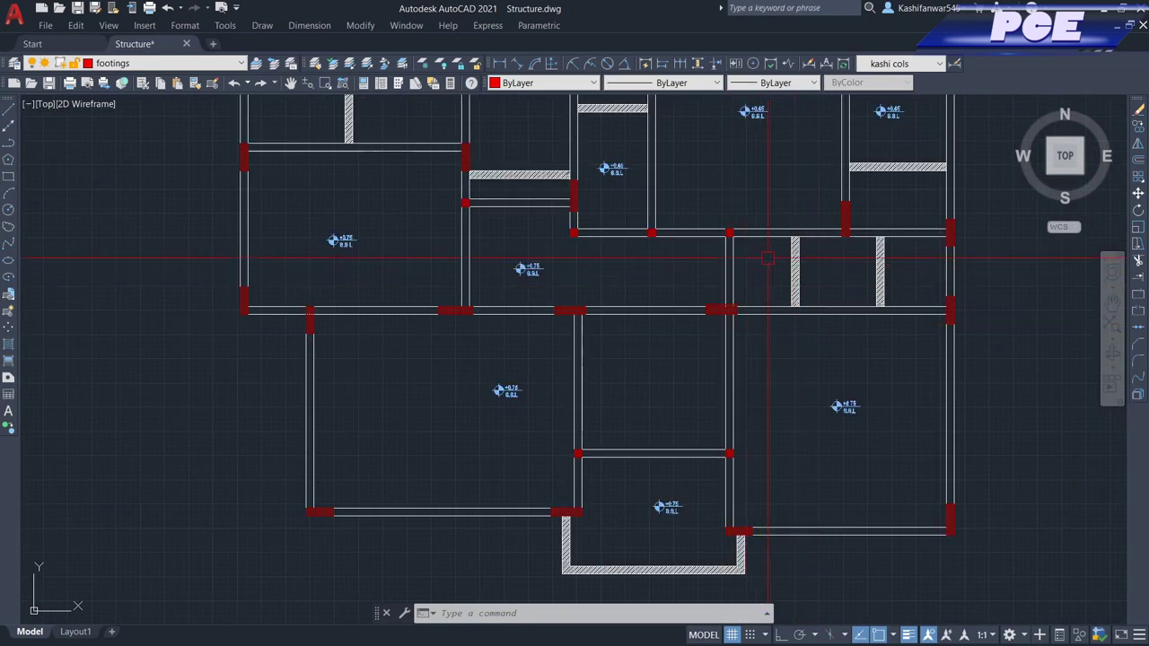
scroll(767, 260, "up", 4)
scroll(808, 257, "down", 2)
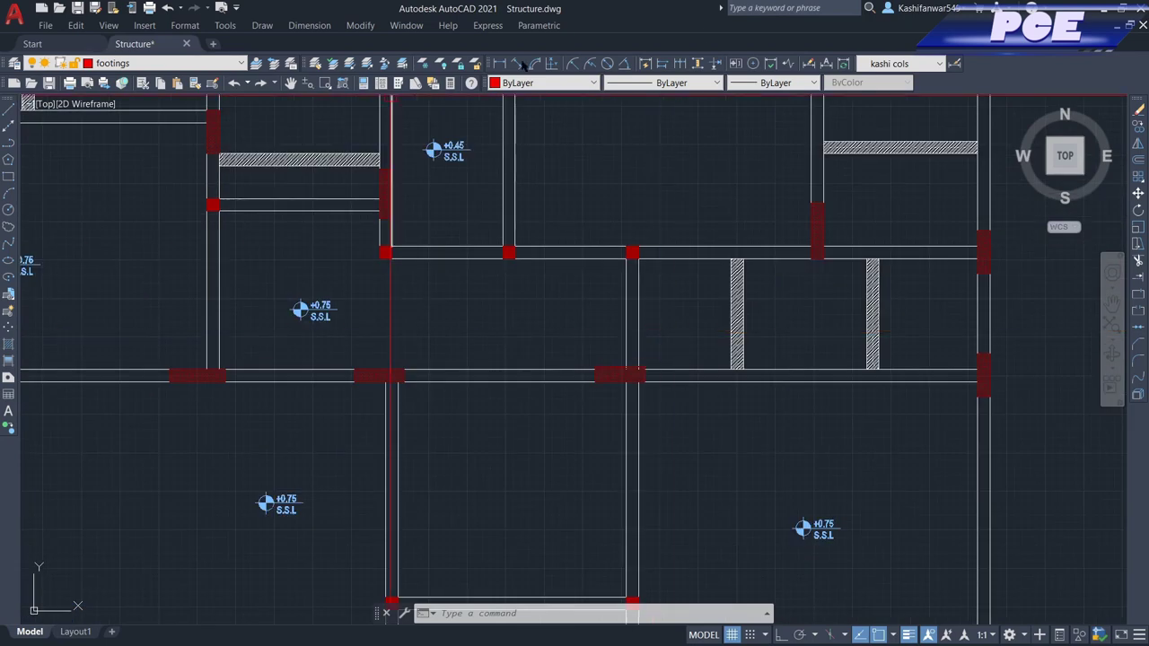
- Measure the clear vertical spacing between the two horizontal beams beside the hatched partition walls
left_click(495, 65)
scroll(768, 339, "up", 3)
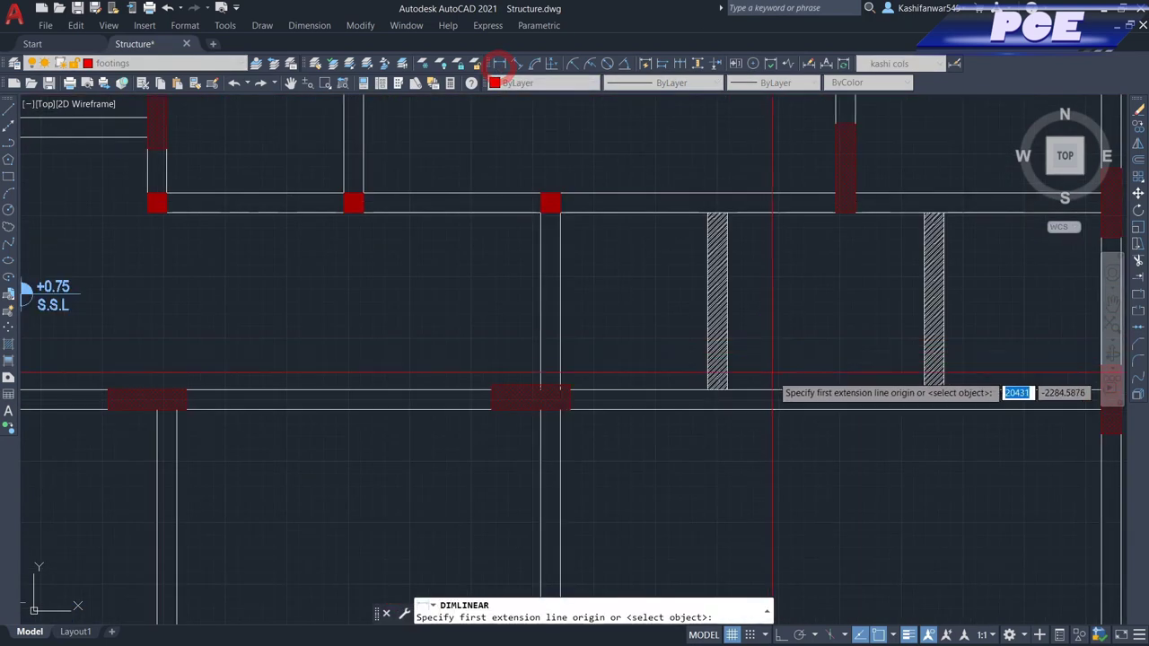
left_click(774, 337)
left_click(774, 213)
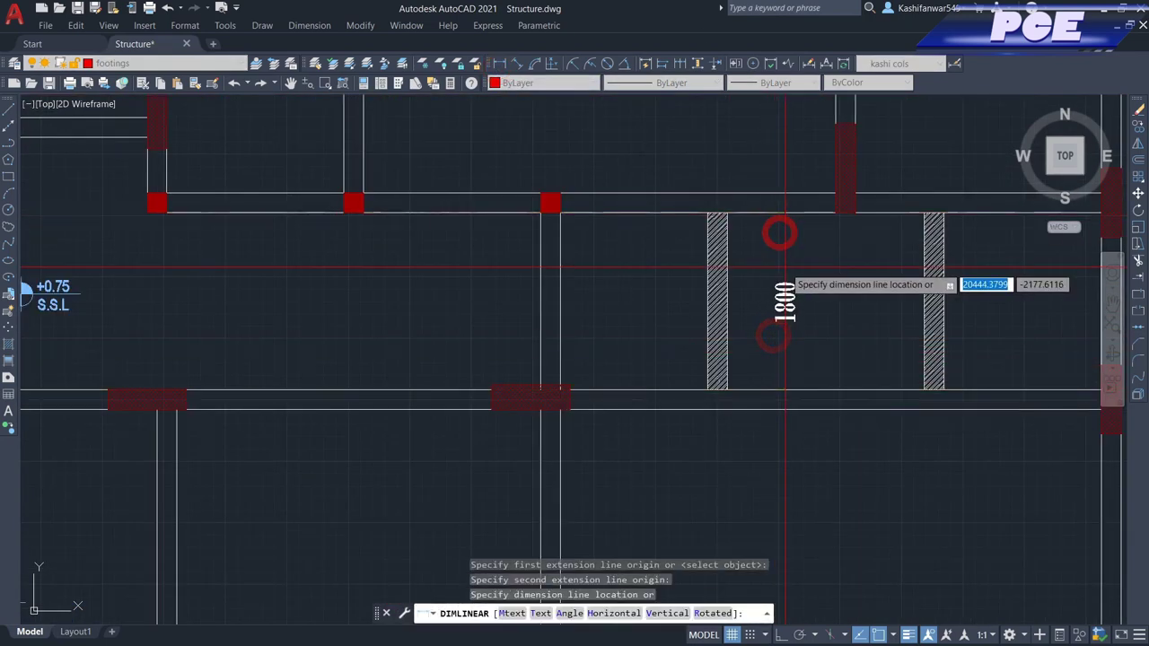
scroll(778, 231, "up", 2)
key("Escape")
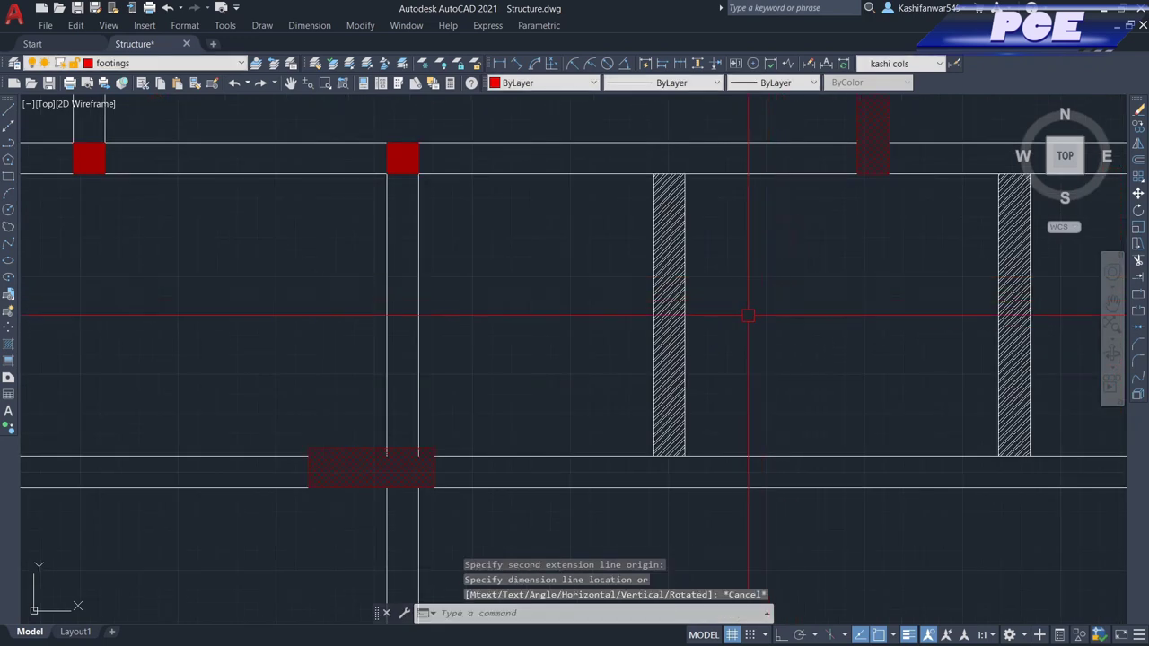
scroll(732, 336, "down", 2)
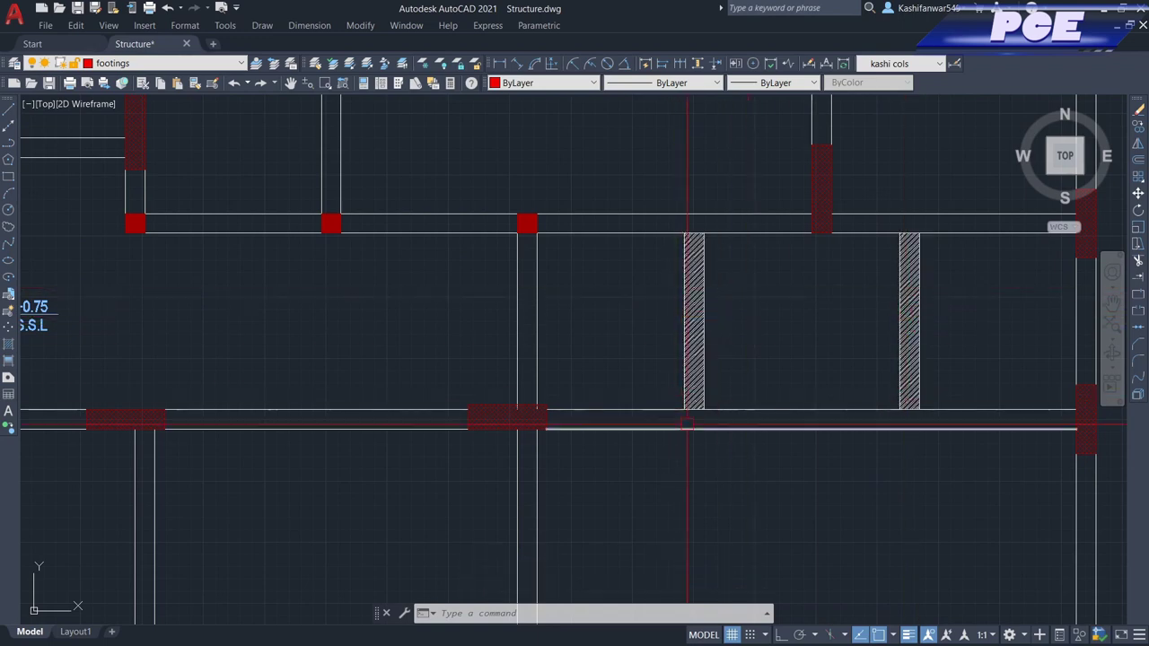
scroll(812, 383, "down", 3)
scroll(880, 314, "up", 3)
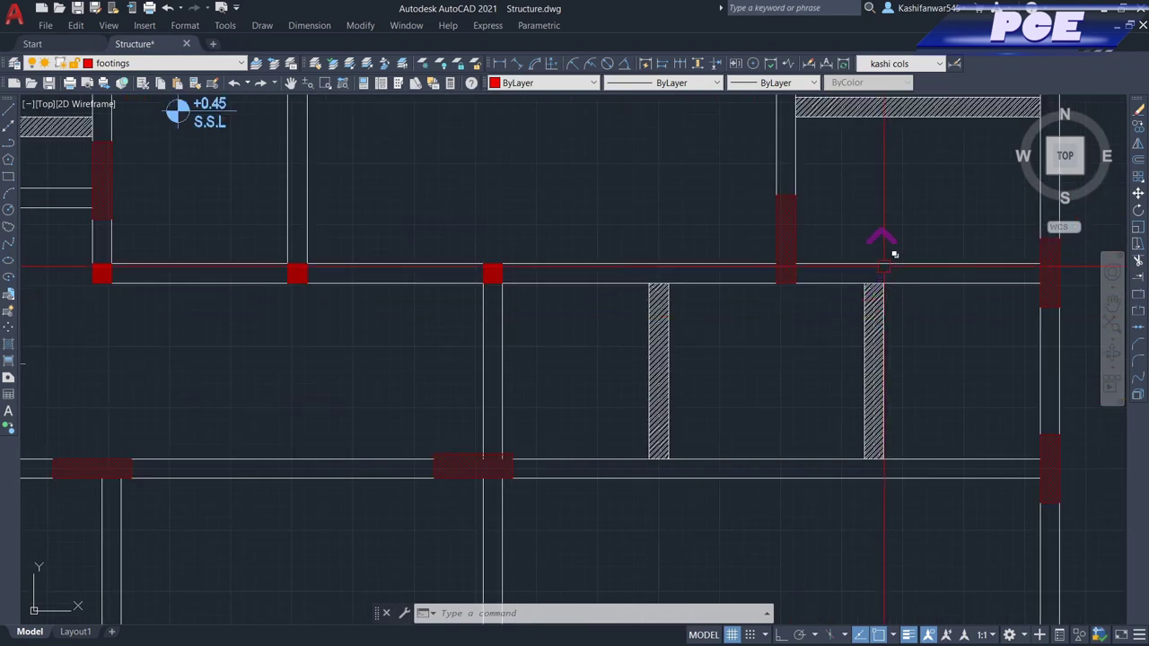
scroll(873, 393, "down", 3)
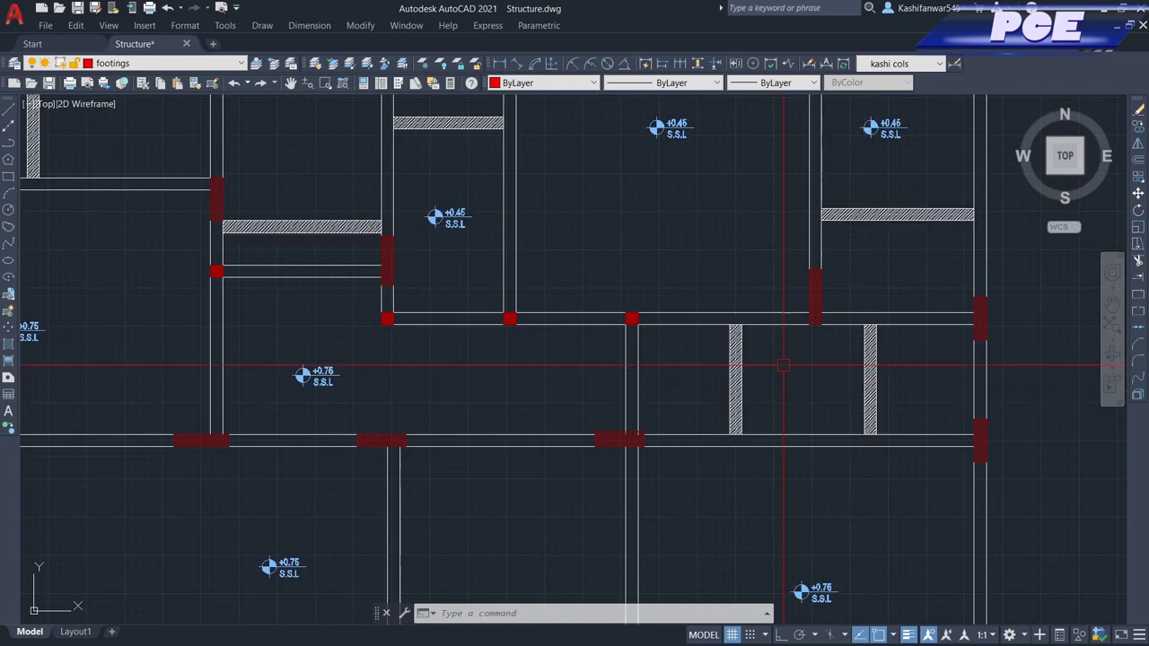
scroll(616, 329, "down", 3)
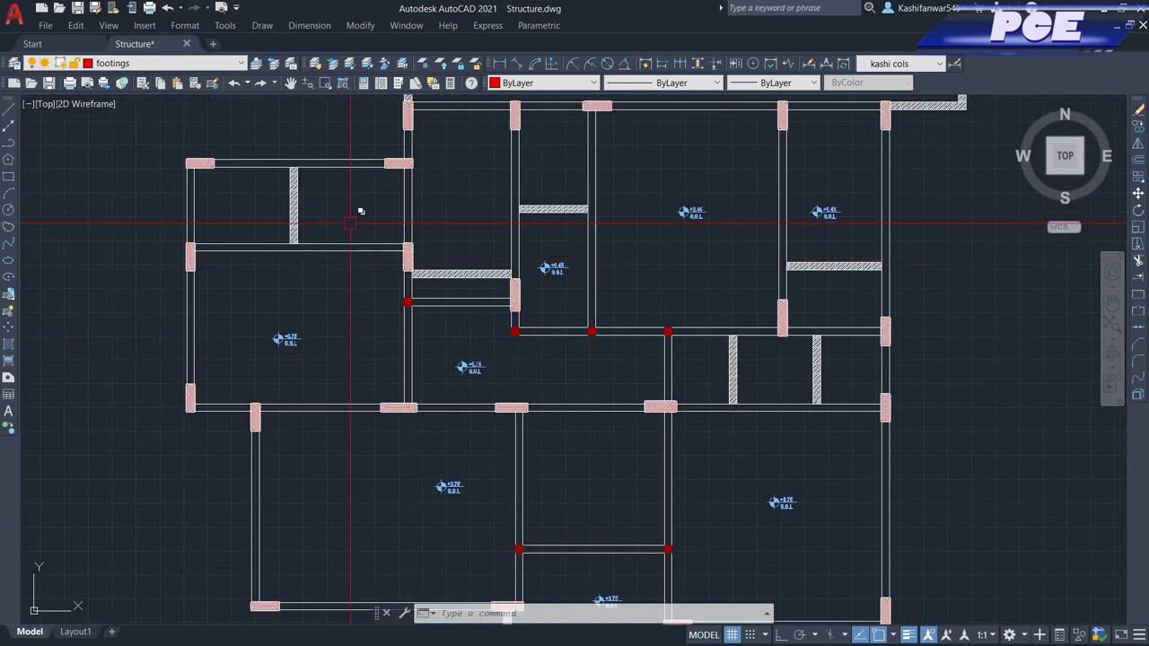
- Examine the tie beams plan's hatched walls around the front entrance recess and along the rear external strip
scroll(340, 186, "up", 3)
scroll(558, 285, "down", 3)
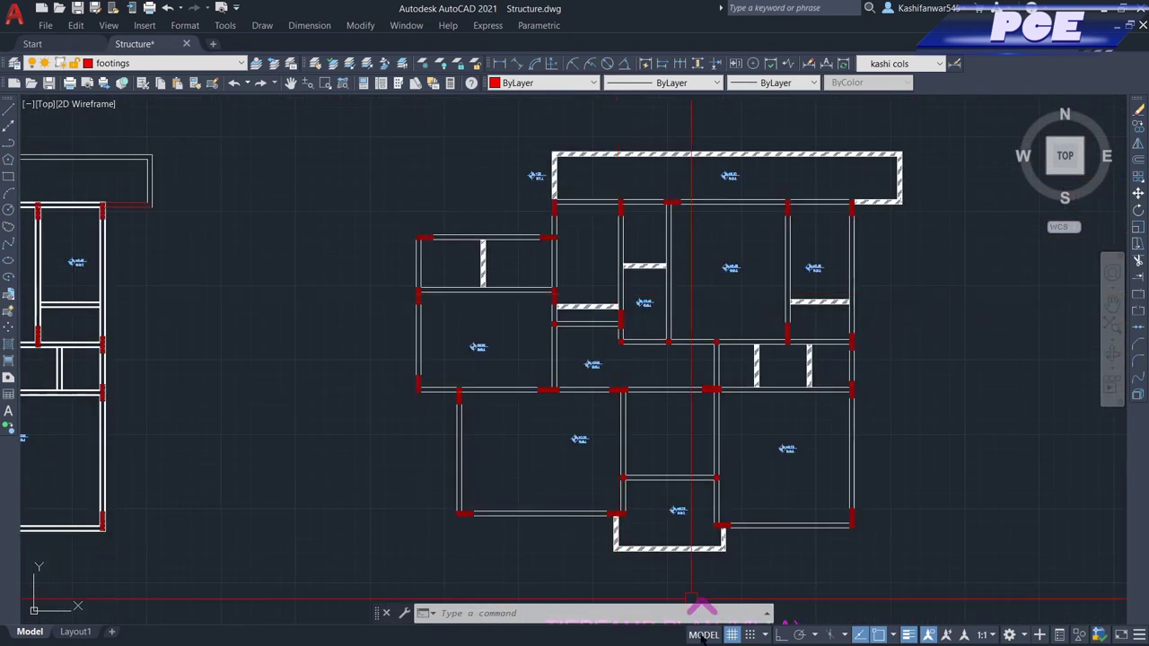
scroll(661, 484, "up", 3)
scroll(606, 423, "down", 2)
scroll(607, 423, "up", 6)
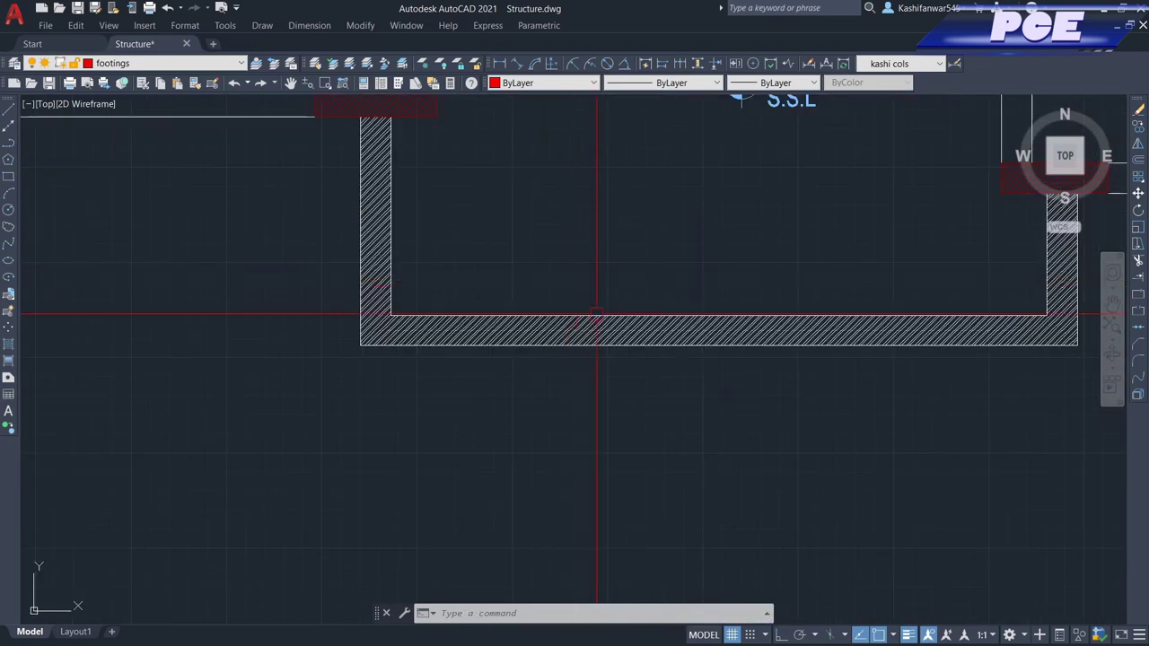
scroll(635, 352, "down", 2)
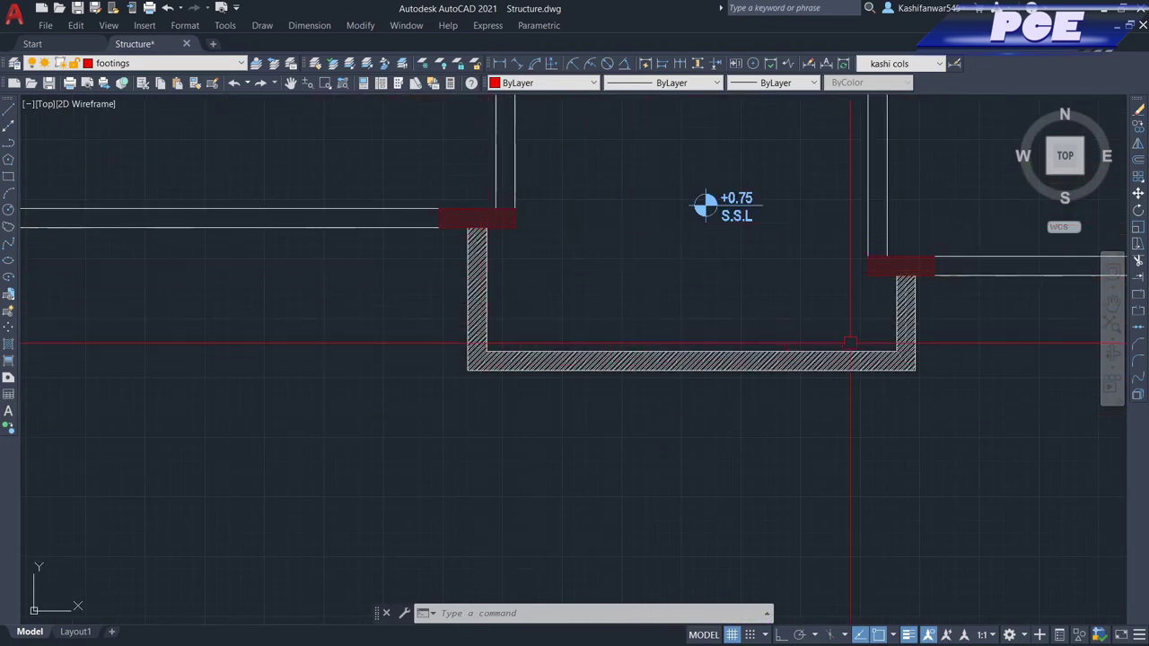
scroll(895, 376, "down", 2)
scroll(718, 436, "down", 2)
scroll(726, 388, "down", 3)
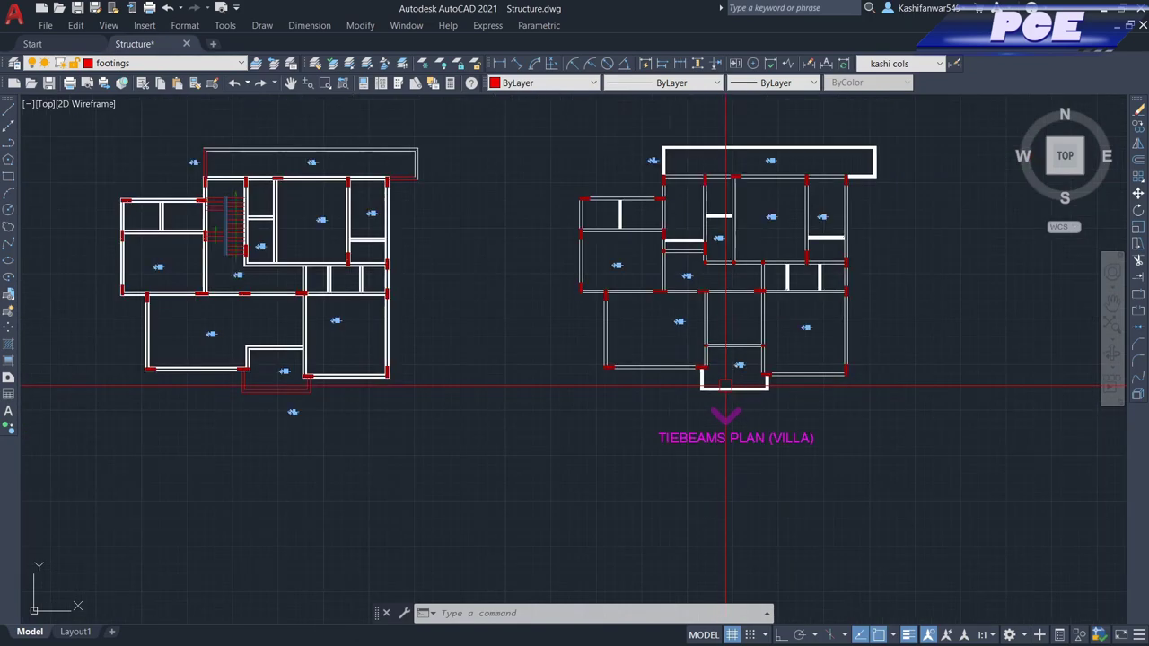
scroll(482, 210, "up", 4)
scroll(470, 210, "down", 3)
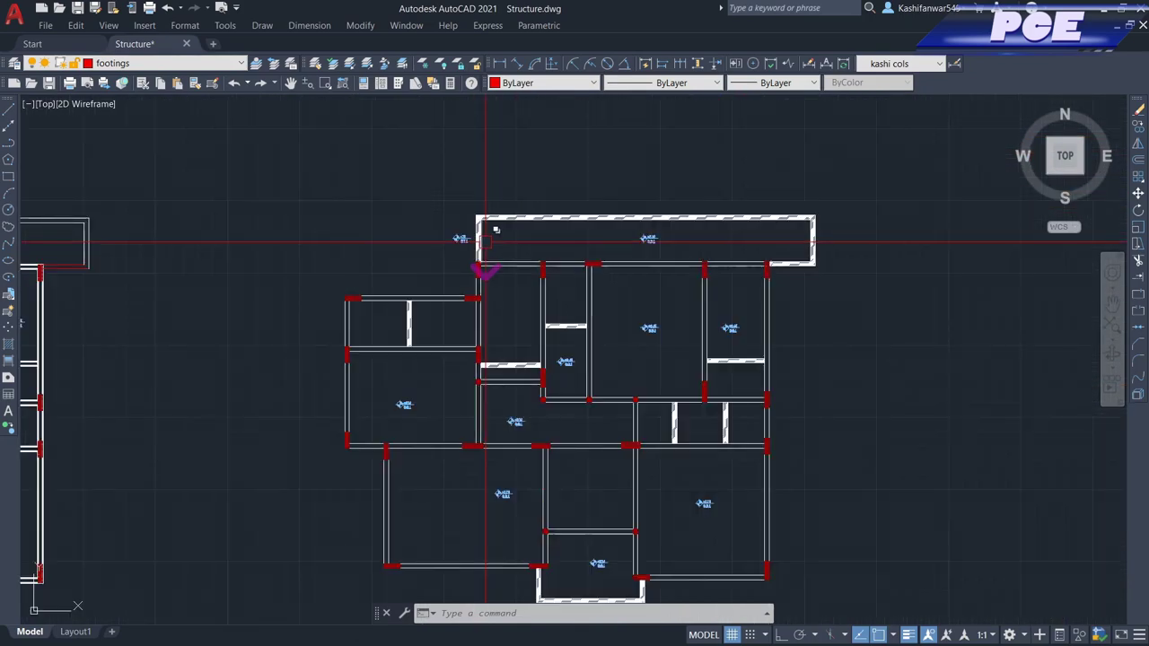
scroll(531, 410, "up", 2)
scroll(673, 216, "down", 2)
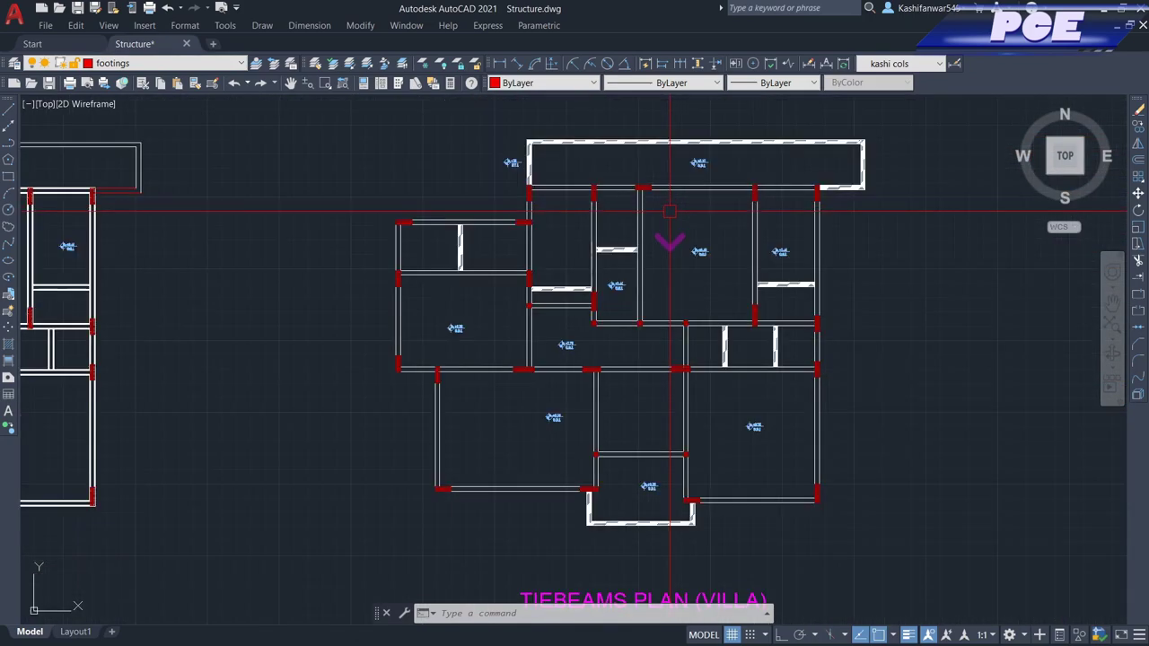
scroll(662, 258, "up", 2)
scroll(679, 263, "down", 2)
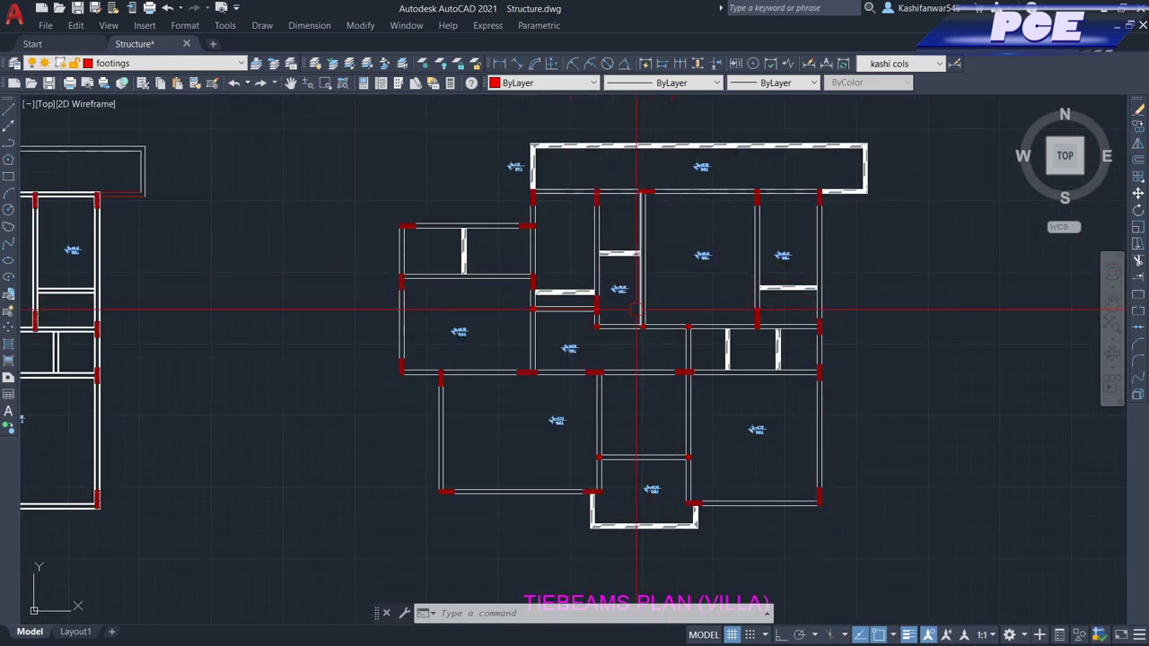
- Review the ground floor and first floor plan sheets alongside the ground floor copy and the tie beams plan
scroll(545, 377, "down", 5)
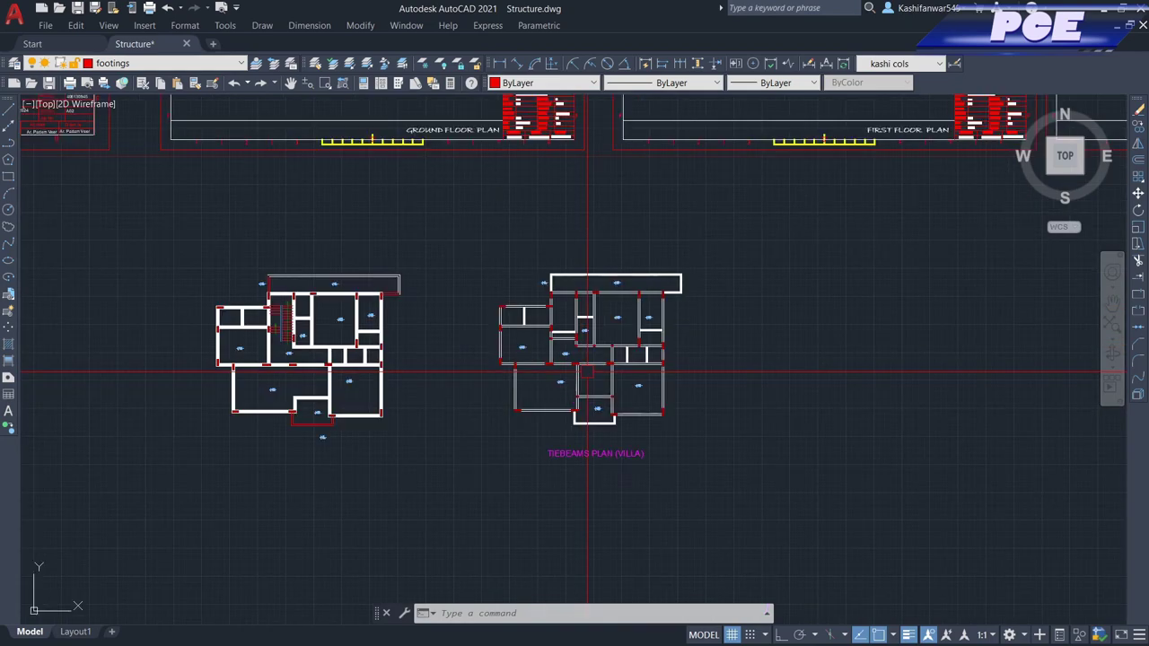
scroll(611, 333, "up", 3)
scroll(610, 333, "down", 4)
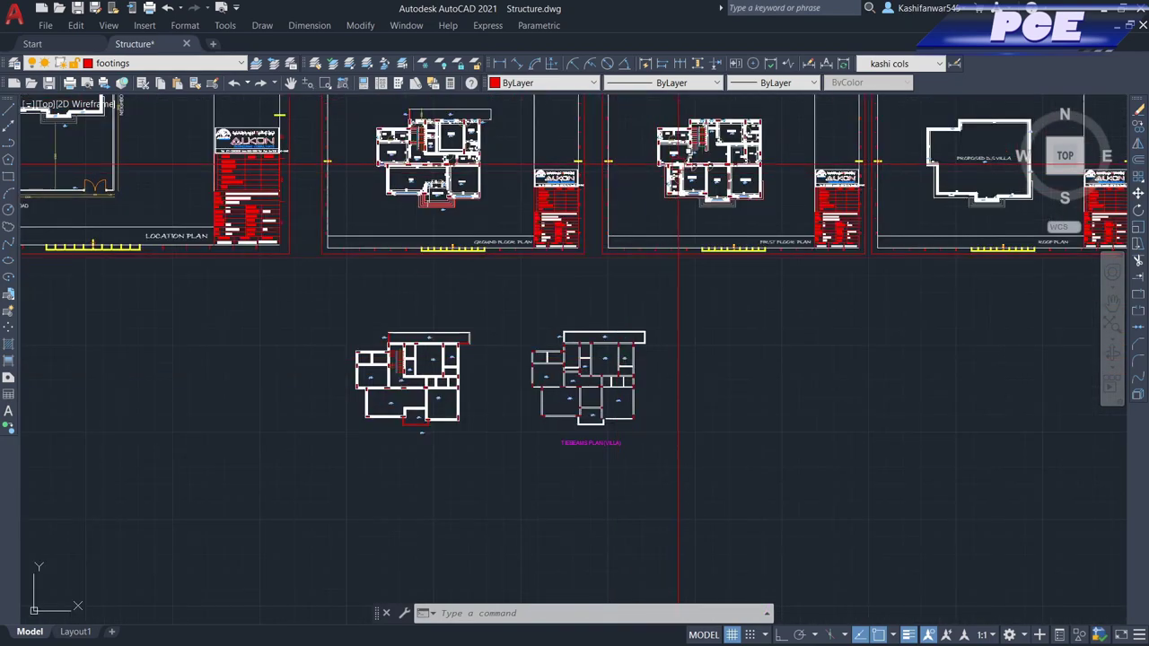
scroll(678, 164, "up", 2)
scroll(665, 180, "down", 2)
scroll(651, 191, "up", 3)
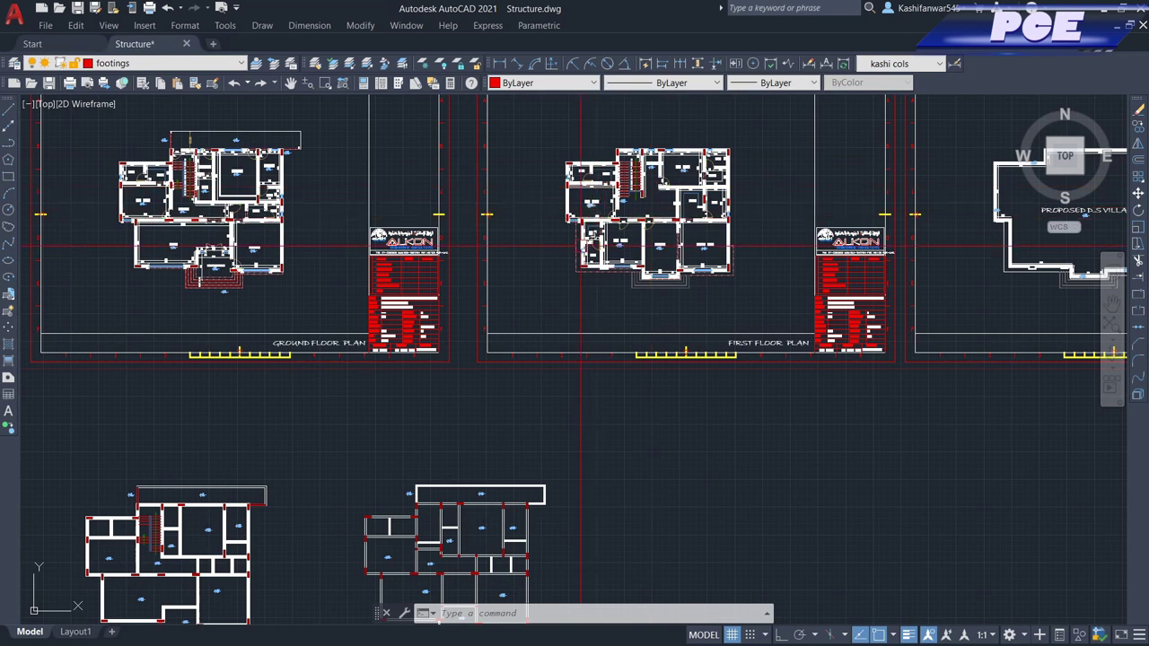
left_click(563, 126)
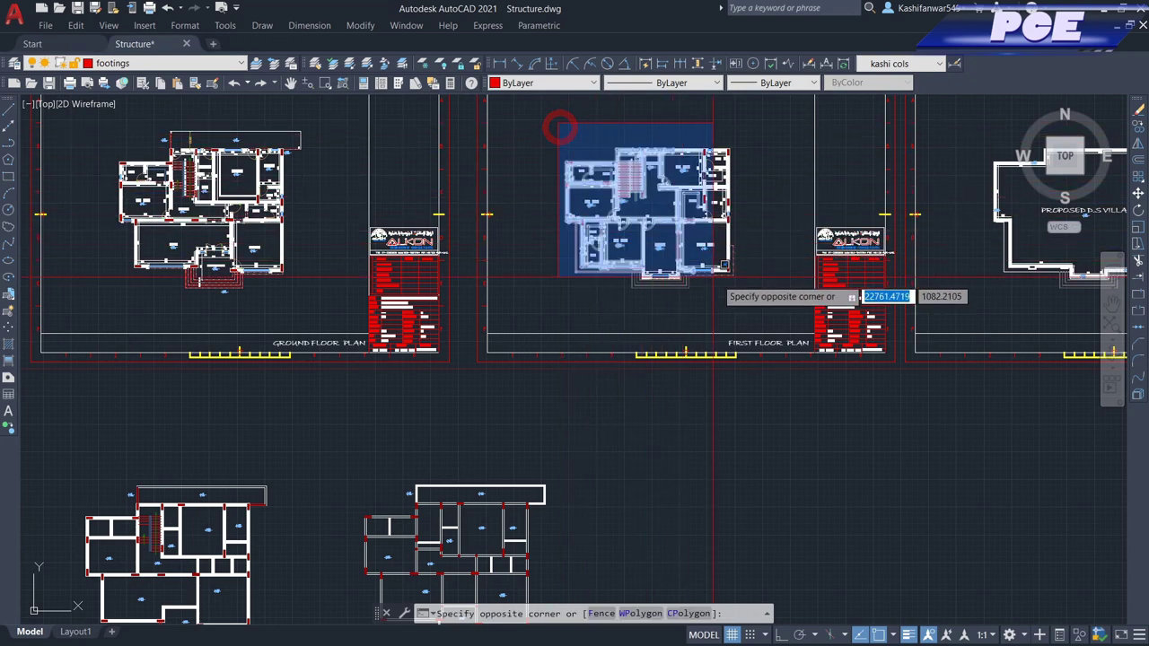
key("Escape")
scroll(762, 297, "down", 2)
scroll(400, 217, "up", 4)
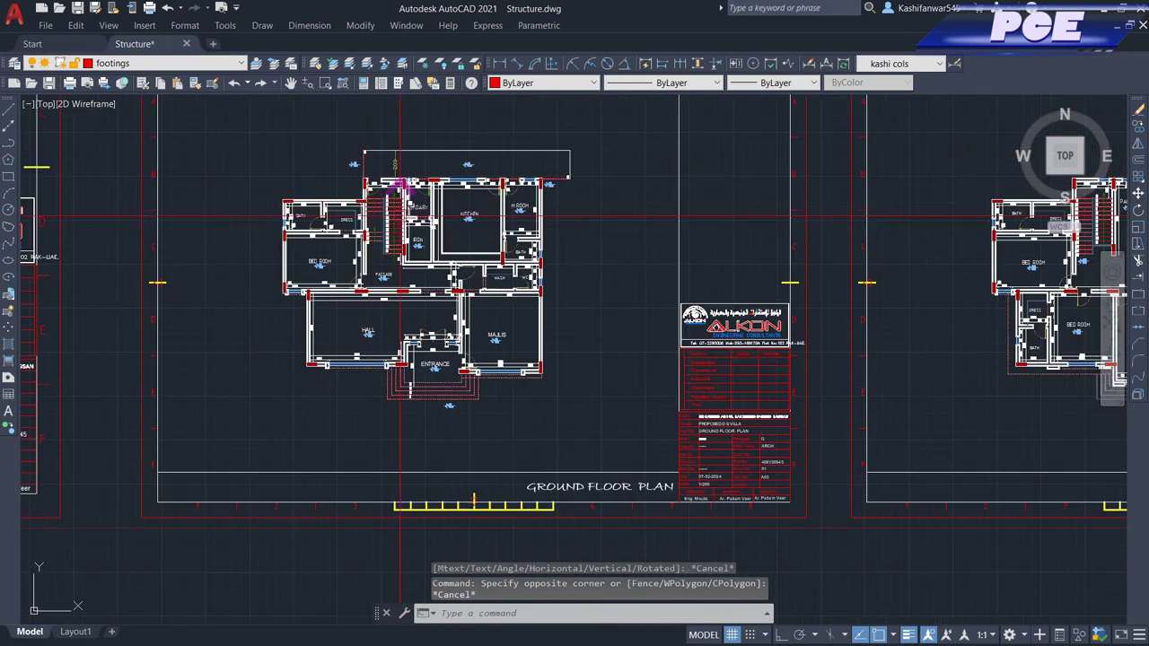
left_click(248, 141)
key("Escape")
scroll(256, 144, "down", 3)
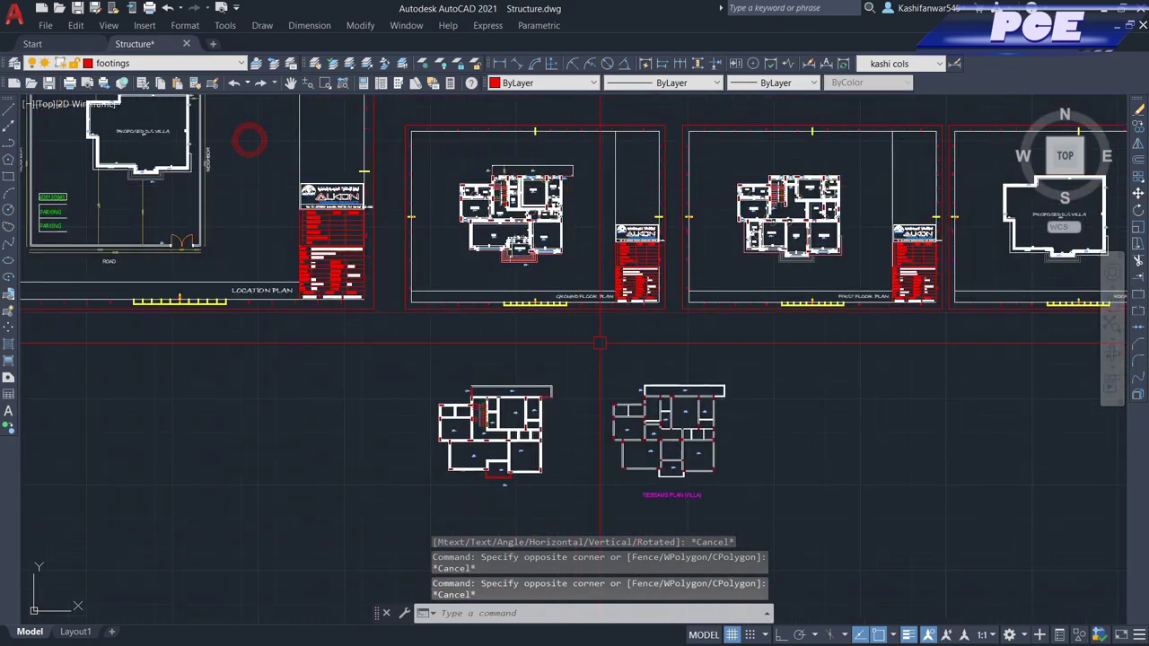
scroll(511, 211, "up", 4)
scroll(505, 197, "down", 2)
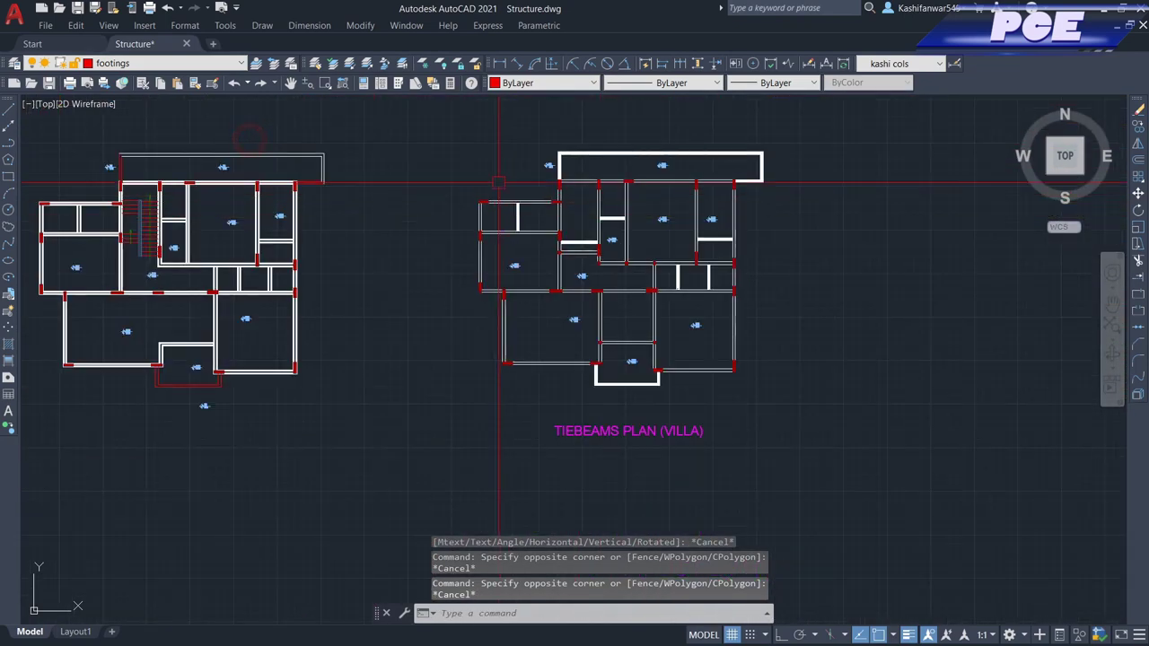
- Erase the whole ground floor copy standing beside the tie beams plan
left_click(447, 130)
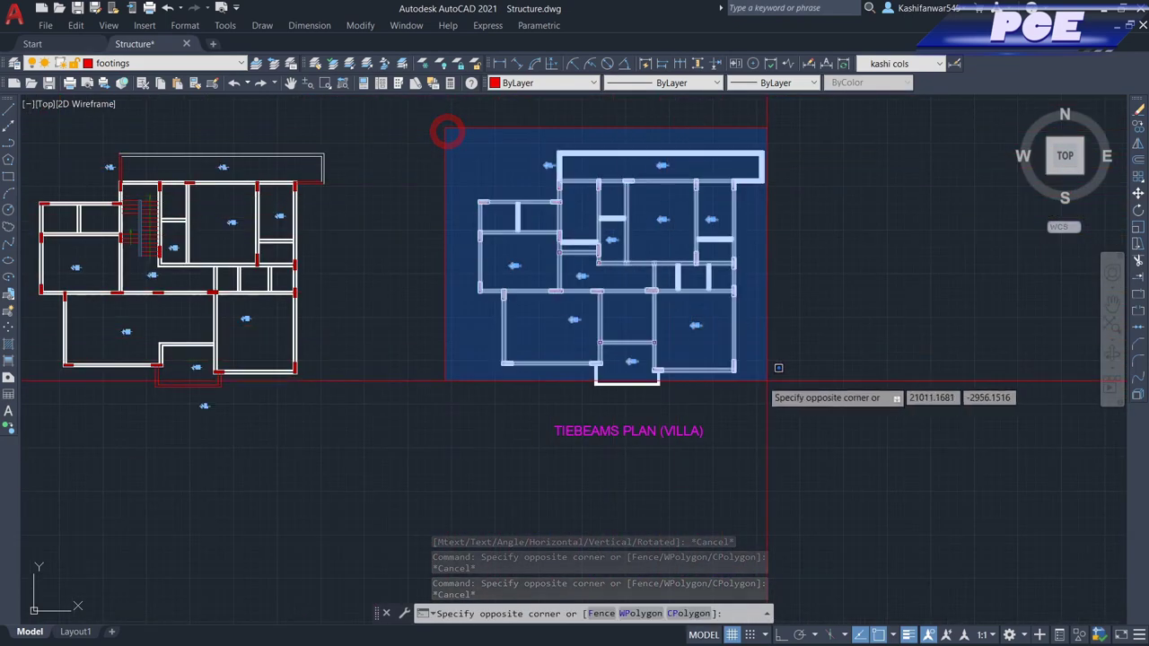
key("Escape")
scroll(511, 256, "down", 2)
left_click(428, 218)
left_click(231, 405)
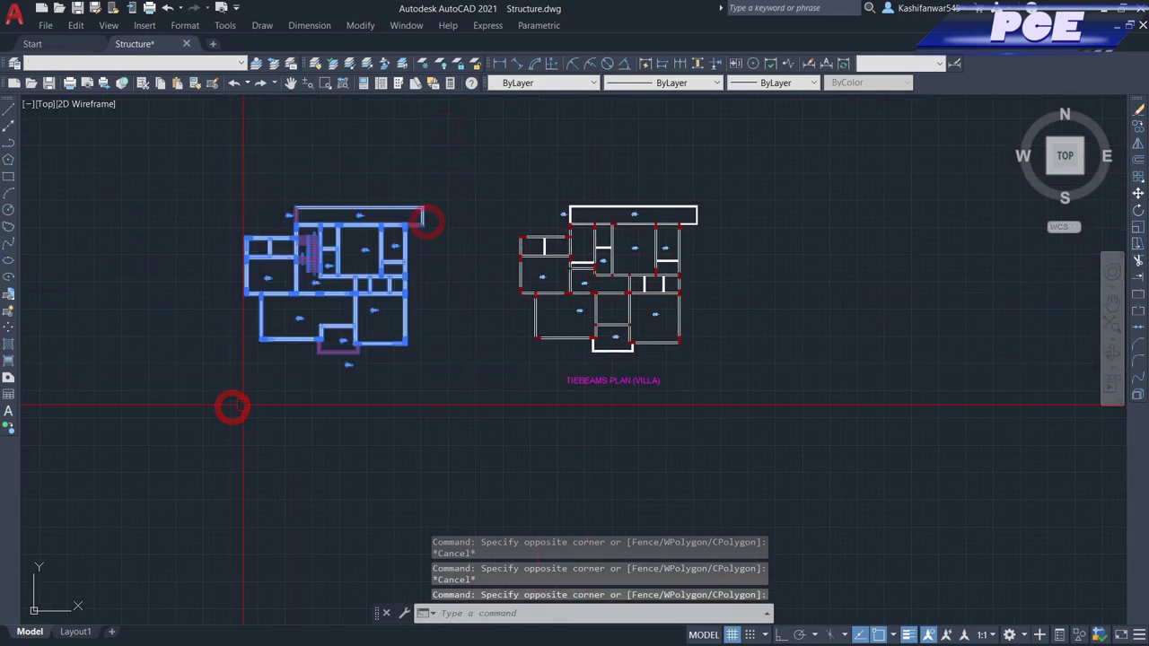
type("E")
key("Return")
scroll(777, 250, "up", 2)
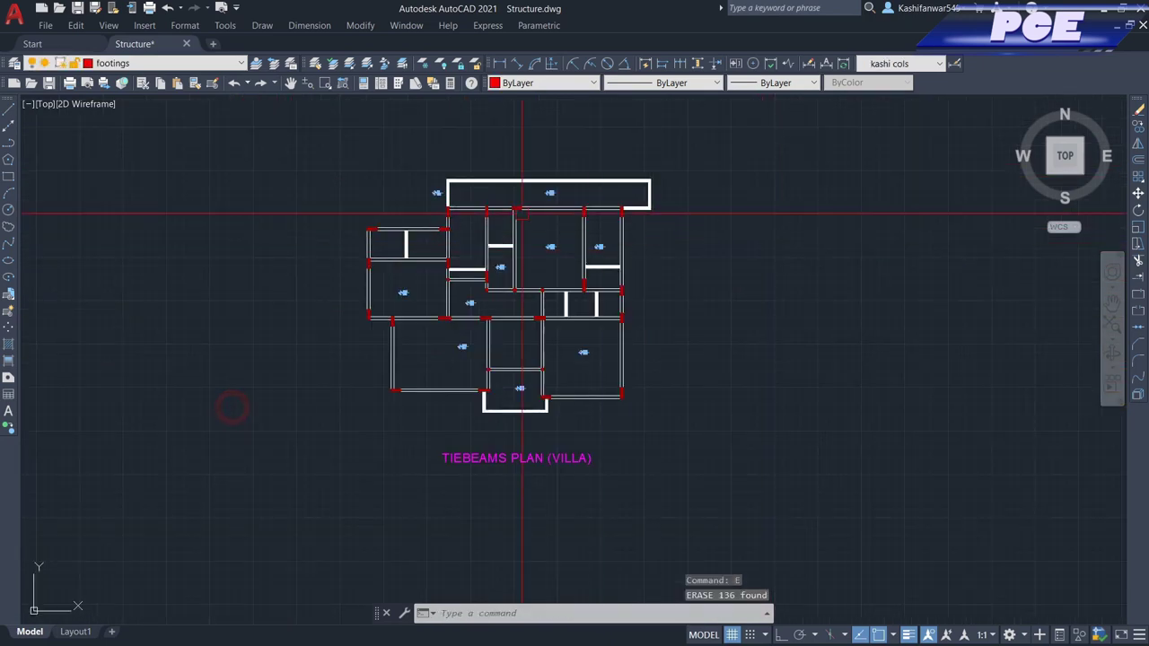
- Copy the entire tie beams drawing, without its title, to the empty area on its east side
left_click(310, 146)
left_click(737, 444)
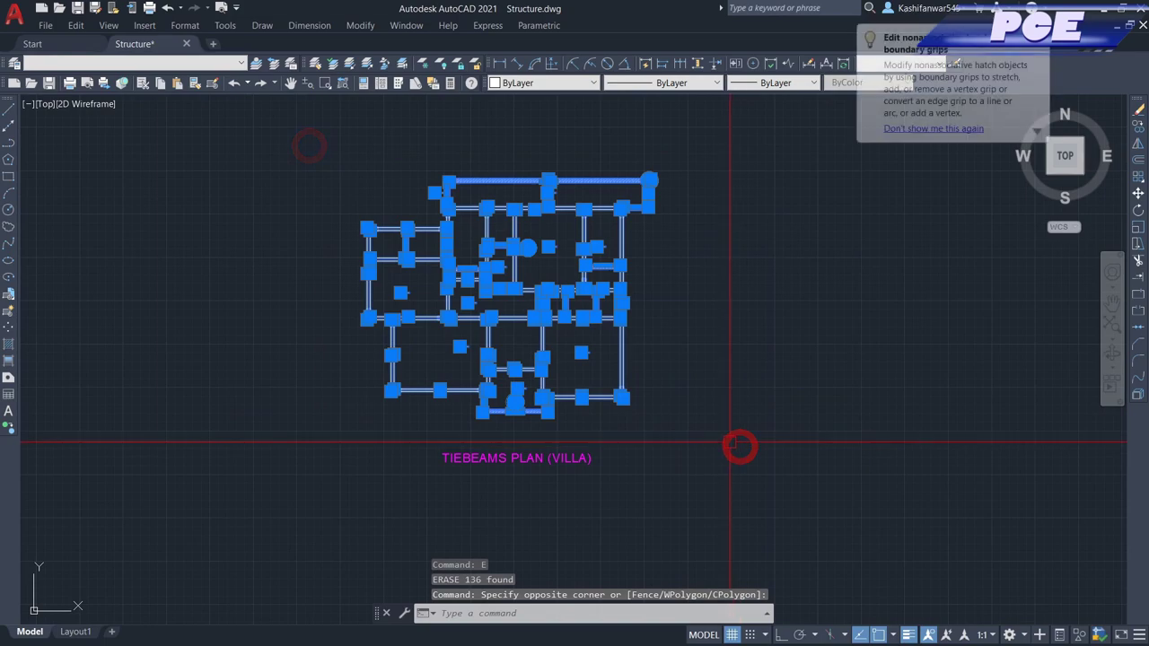
type("CO")
key("Return")
left_click(560, 351)
scroll(386, 422, "down", 2)
scroll(635, 396, "up", 2)
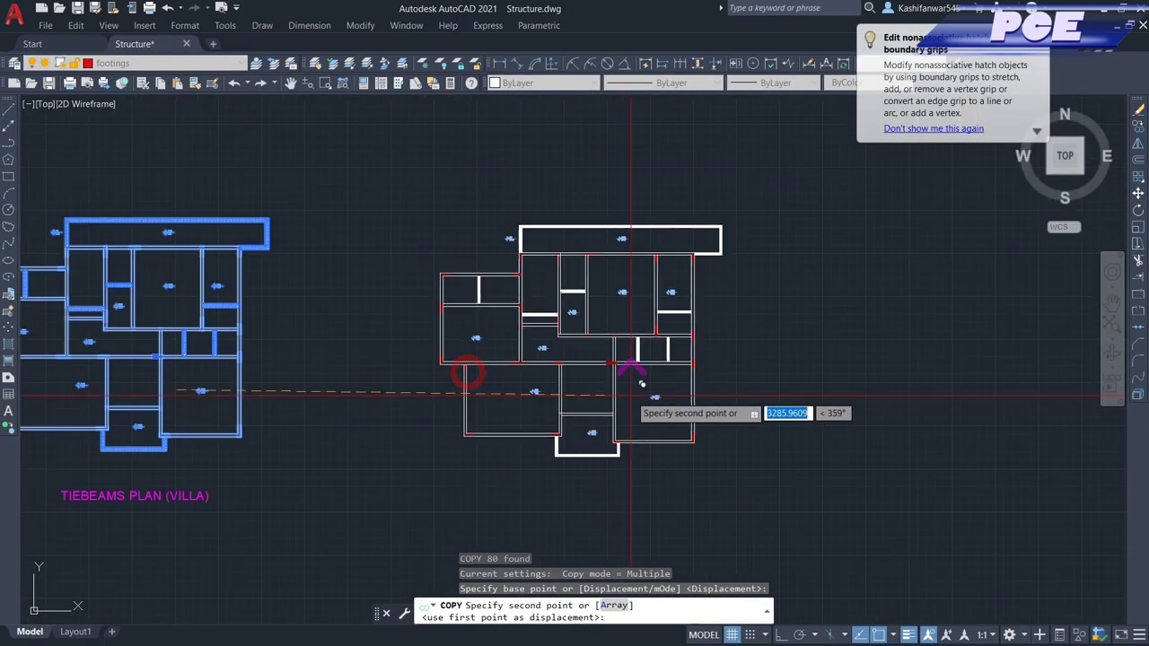
left_click(627, 389)
key("Escape")
- Erase the small square stub columns from the copied plan
scroll(628, 377, "up", 5)
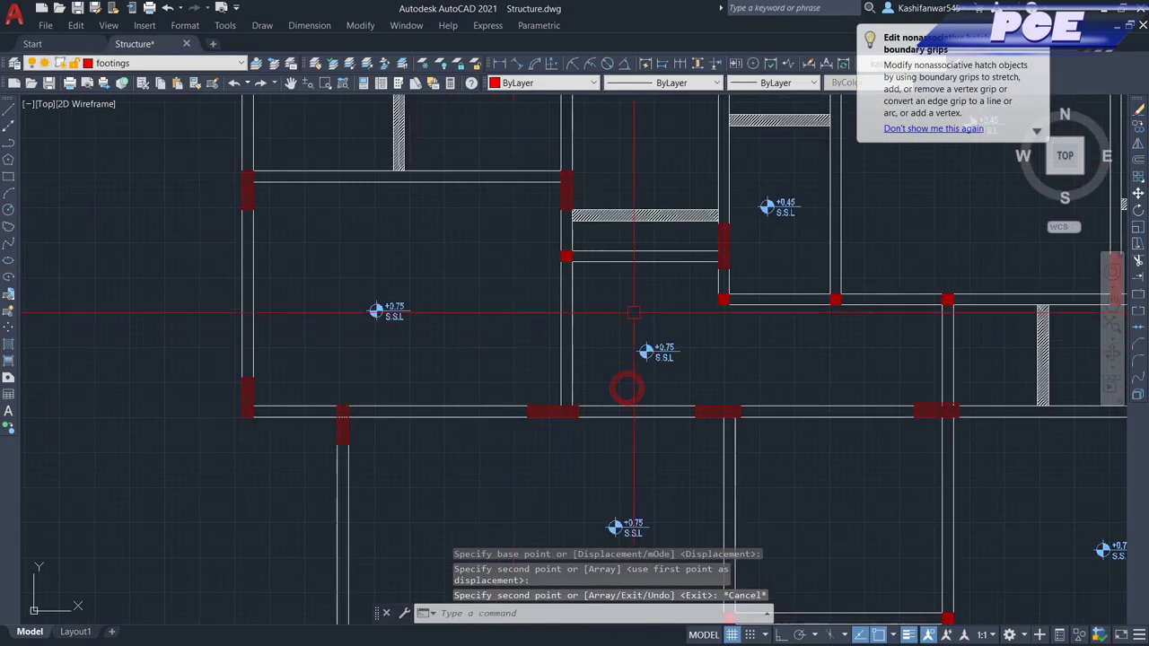
scroll(556, 259, "up", 4)
left_click(557, 270)
scroll(629, 305, "down", 8)
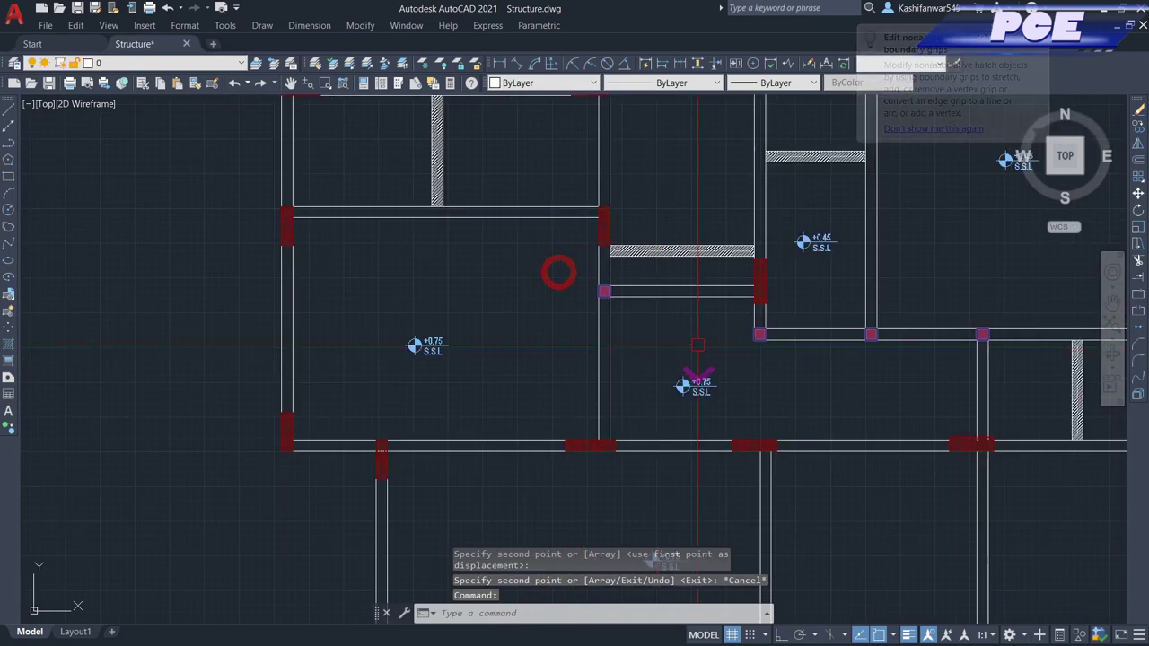
scroll(663, 338, "up", 4)
scroll(463, 379, "down", 2)
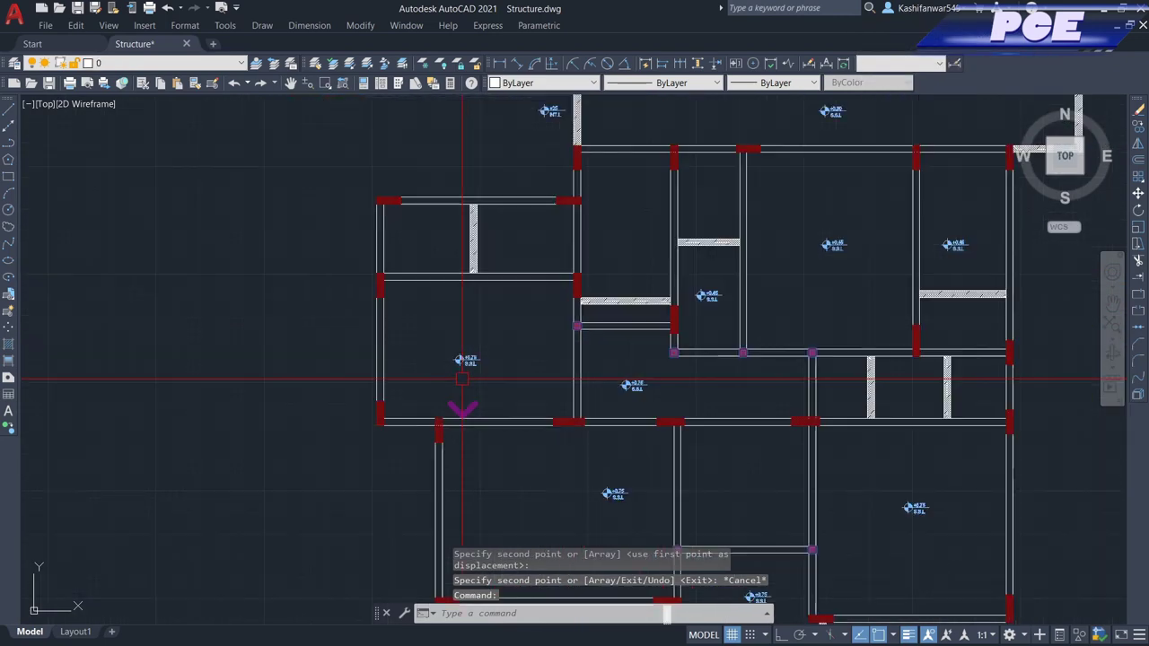
key("Return")
- Erase the partition walls' hatching in the copied plan together with the upper edge line of the staircase partition
scroll(636, 261, "up", 3)
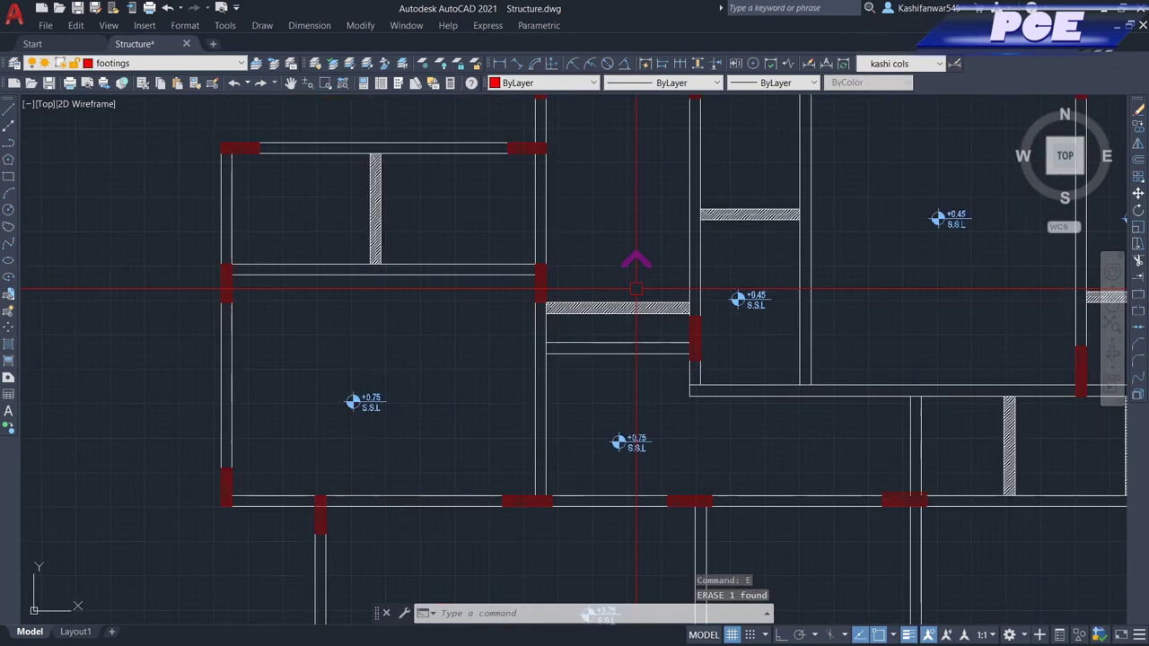
left_click(642, 272)
left_click(595, 311)
type("E")
key("Return")
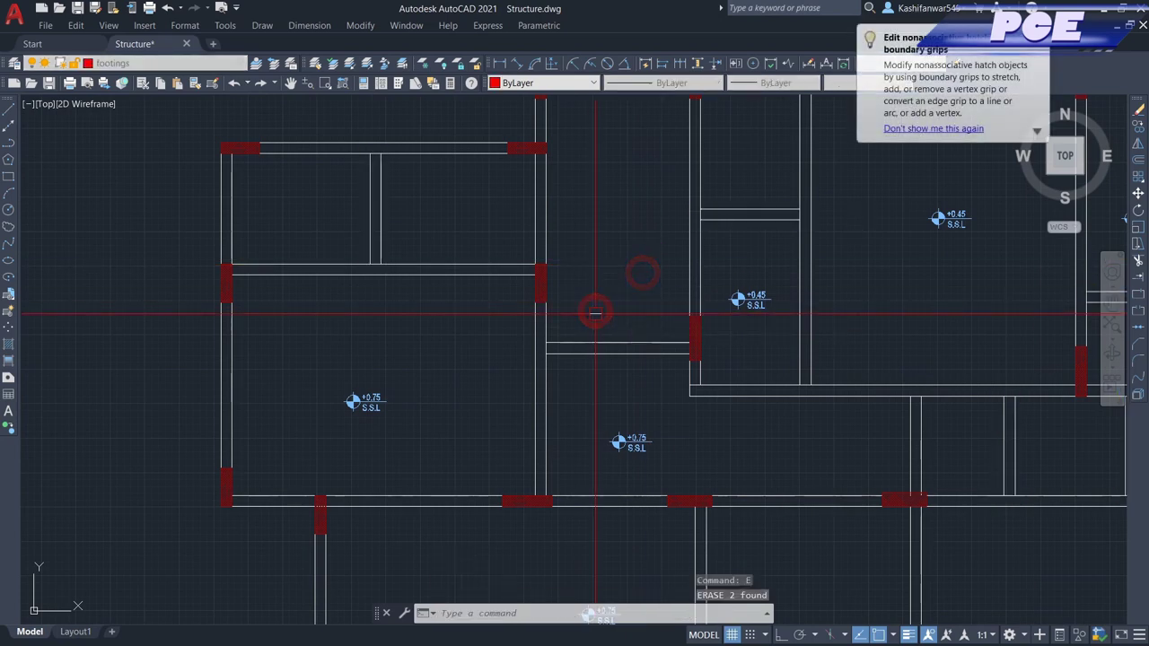
- Erase the rear external strip's outline and its leftover corner piece from the copied plan
scroll(552, 323, "down", 2)
scroll(557, 329, "down", 2)
left_click(747, 115)
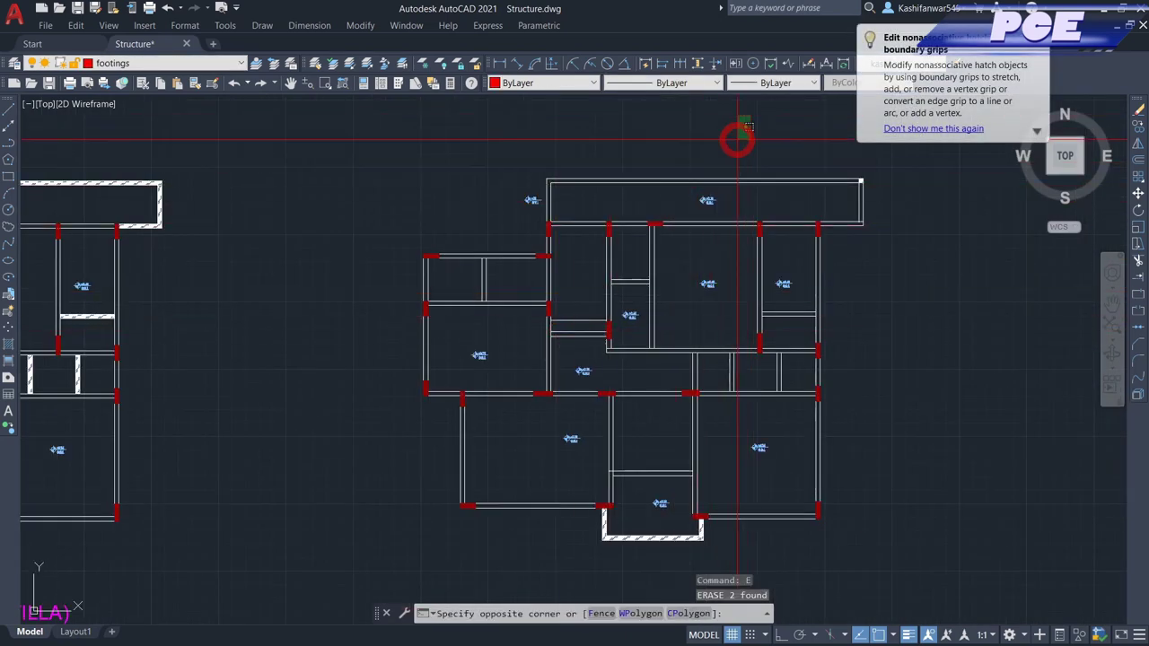
left_click(643, 211)
key("Return")
left_click(860, 187)
type("e")
key("Return")
scroll(669, 142, "down", 1)
scroll(625, 282, "up", 2)
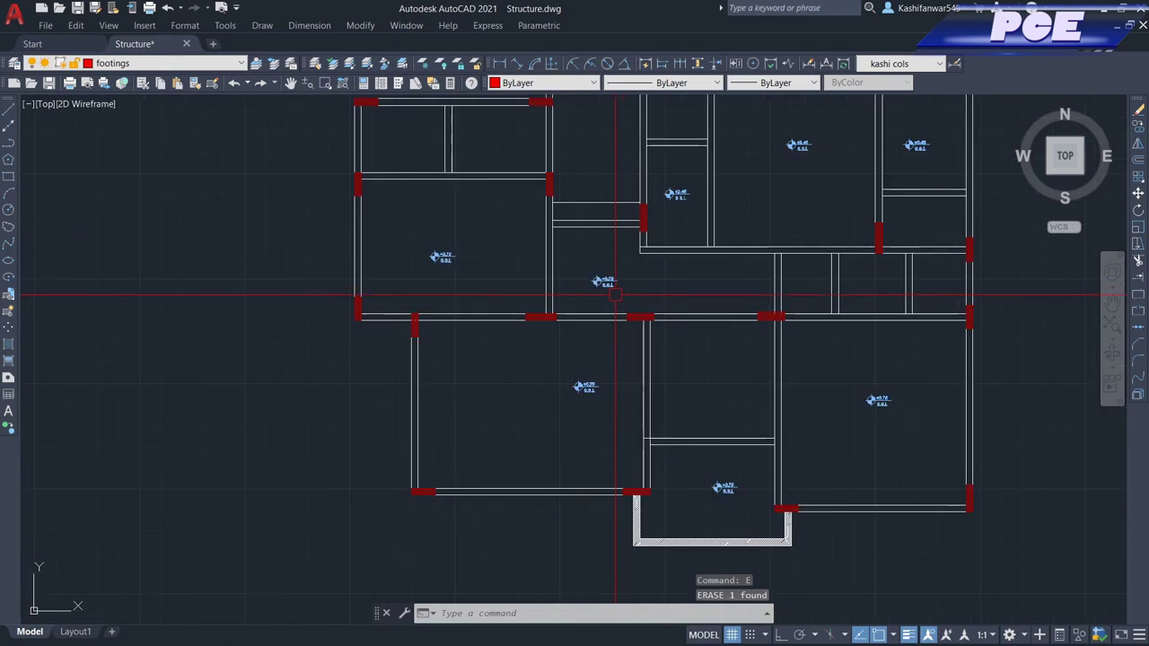
- Erase the remaining staircase partition line, the beam below it and the adjacent corridor level mark
scroll(614, 360, "down", 1)
scroll(612, 235, "up", 2)
left_click(622, 208)
left_click(588, 434)
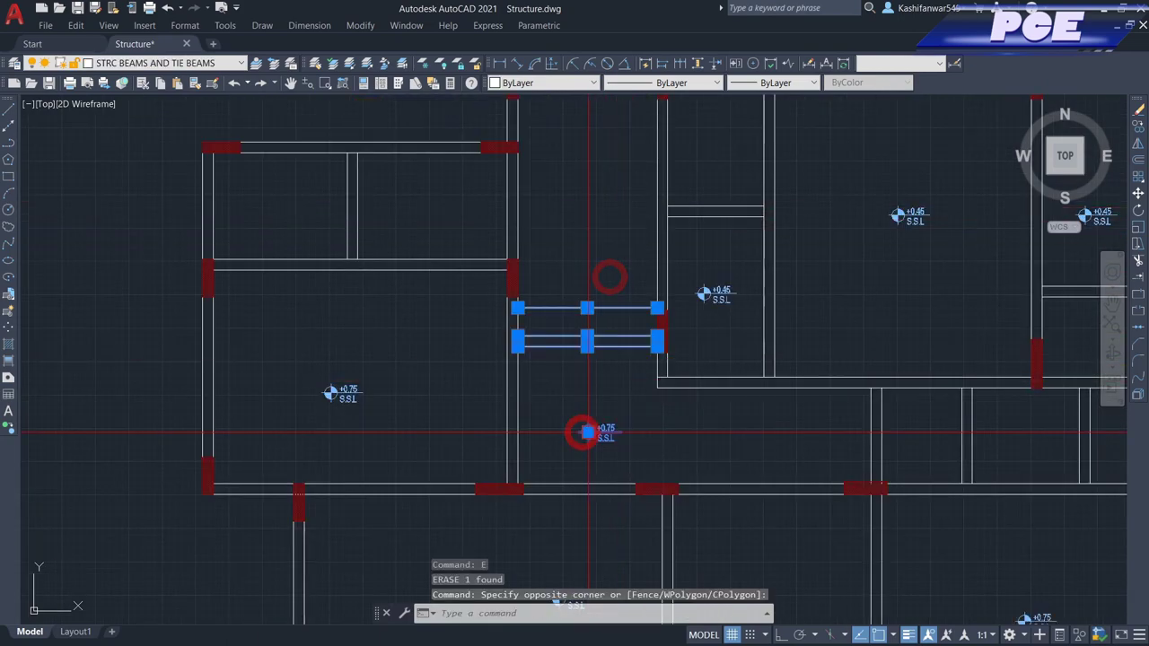
type("E")
key("Return")
- Erase the interior beams and partitions dividing the rear rooms, along with the level marks caught in the same selection
scroll(757, 320, "down", 3)
scroll(957, 210, "up", 3)
left_click(953, 247)
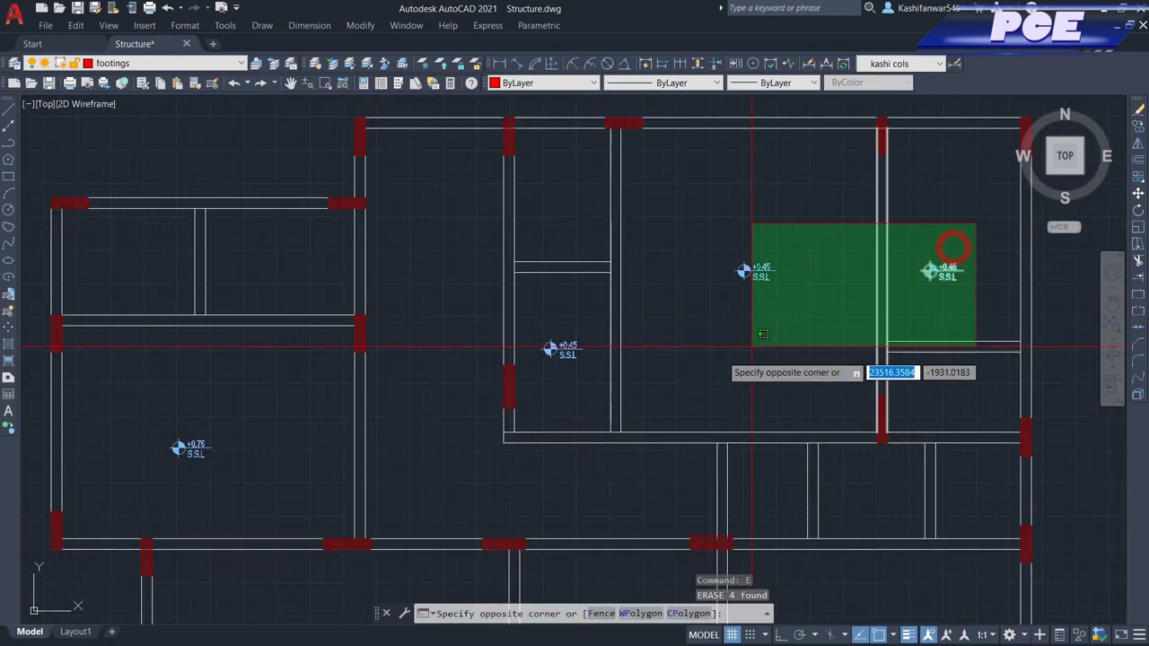
left_click(605, 368)
key("Return")
scroll(698, 251, "down", 2)
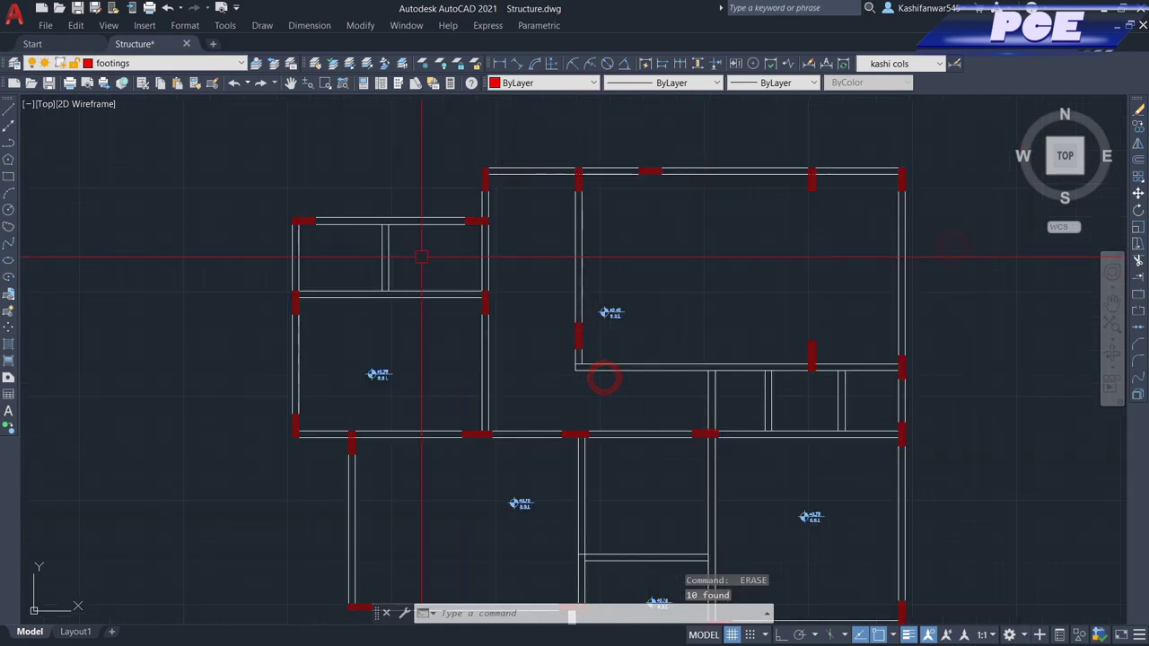
- Erase the cross beam, short partition and level mark inside the west wing's rooms
left_click(403, 276)
left_click(355, 387)
key("Return")
scroll(569, 249, "down", 2)
scroll(738, 329, "up", 2)
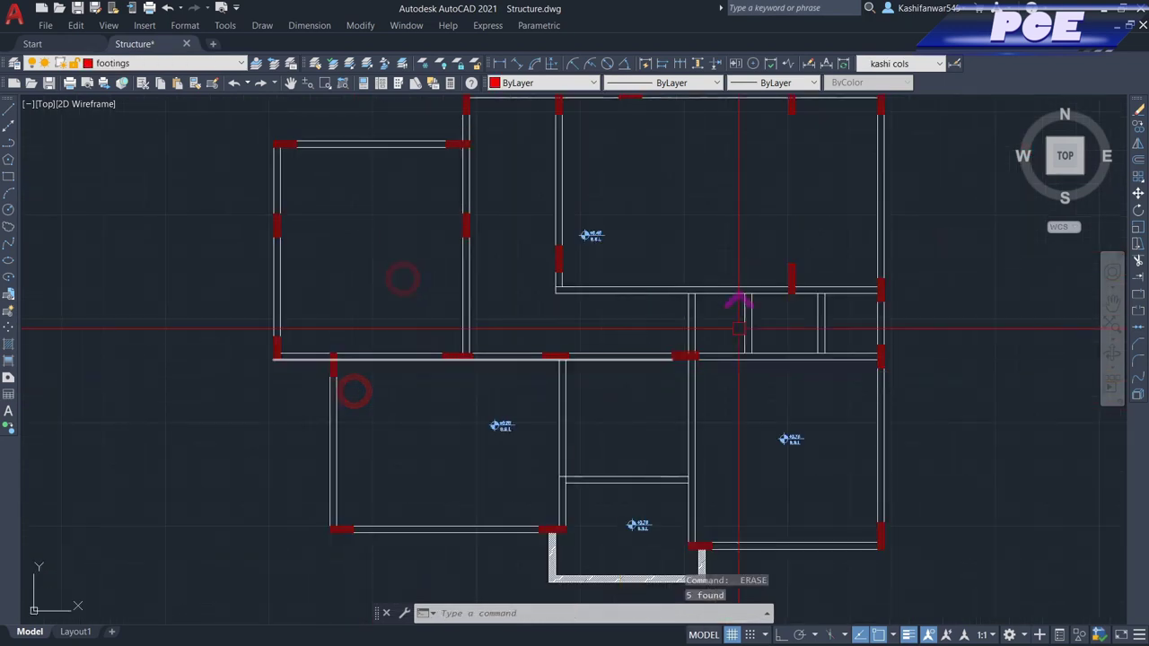
- Erase the easternmost small-room partition and the horizontal beam lines it meets above the large front east room
left_click(846, 288)
left_click(803, 378)
key("Return")
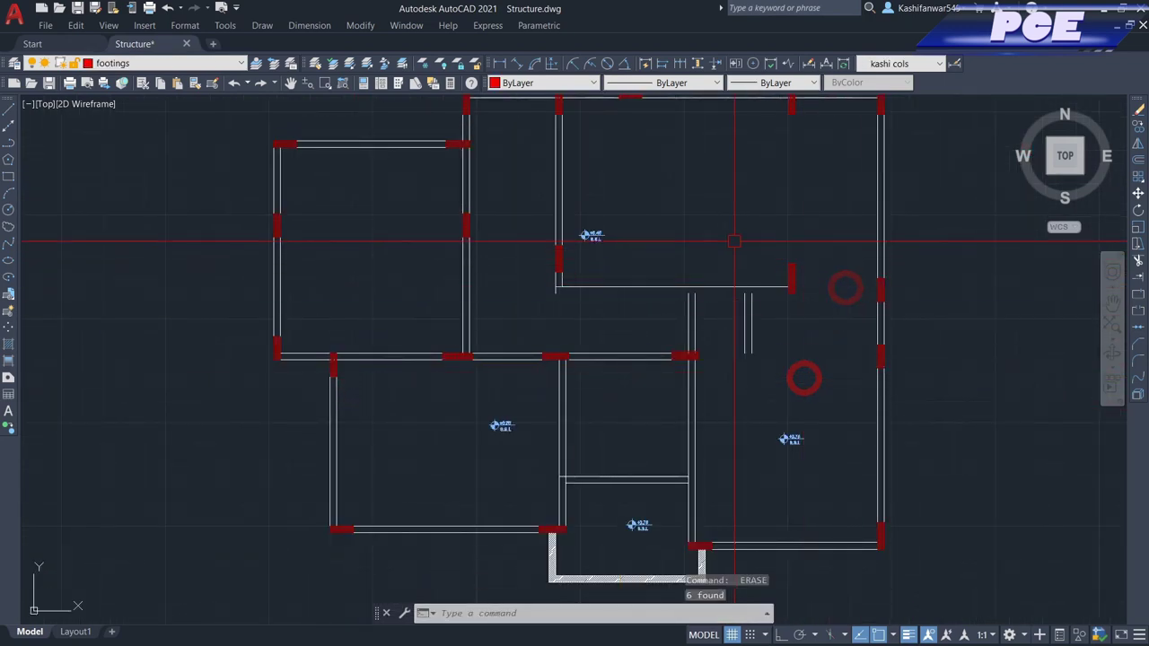
- Erase the remaining small-room partition lines and the leftover horizontal beam line along the corridor
left_click(716, 293)
left_click(669, 321)
key("Return")
left_click(703, 321)
left_click(674, 322)
key("Return")
left_click(616, 273)
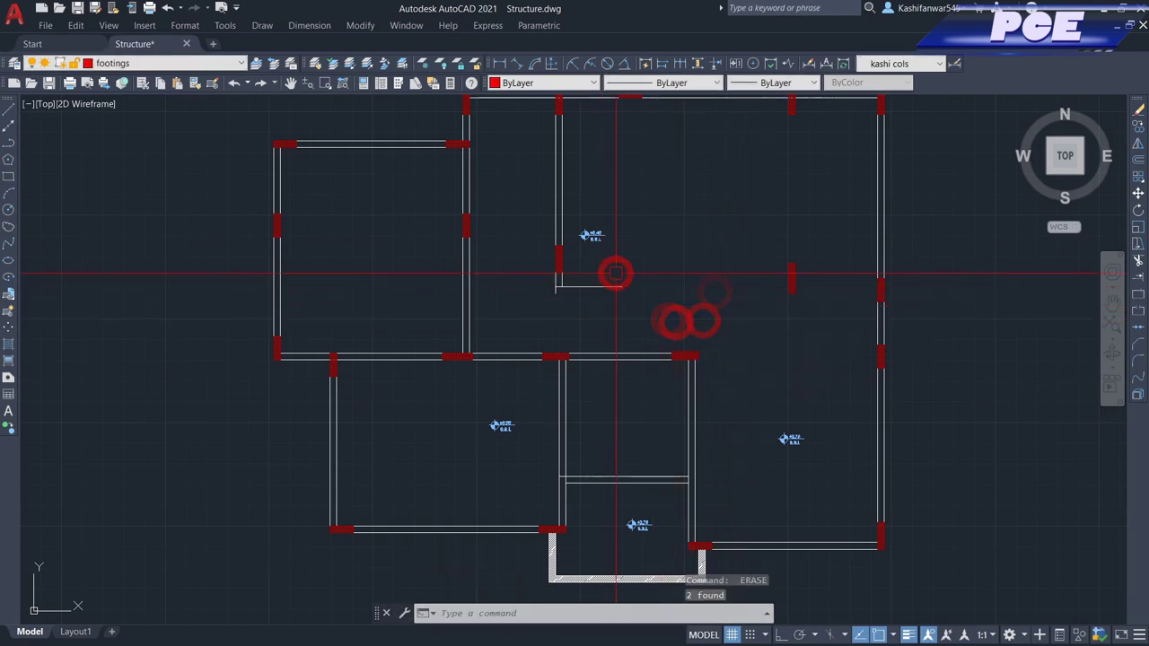
left_click(579, 314)
key("Return")
scroll(611, 377, "up", 2)
scroll(638, 318, "down", 2)
key("Escape")
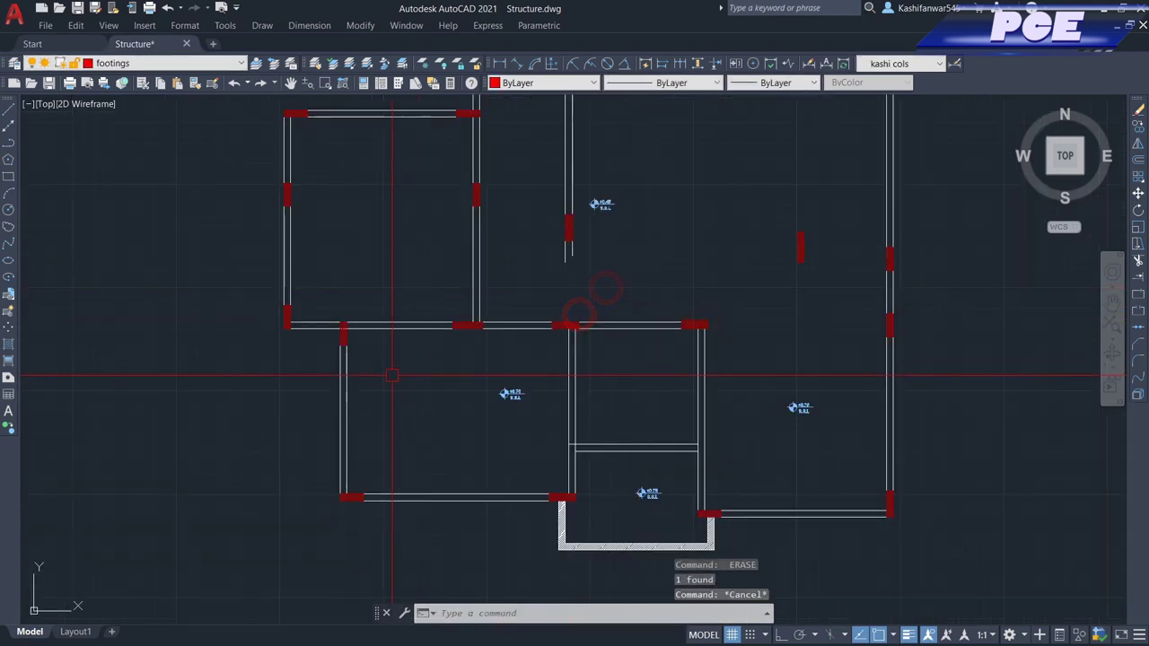
- Trim away the central horizontal beam segments above the front west room and above the middle room, between their columns
key("Return")
key("Return")
left_click(418, 284)
left_click(387, 378)
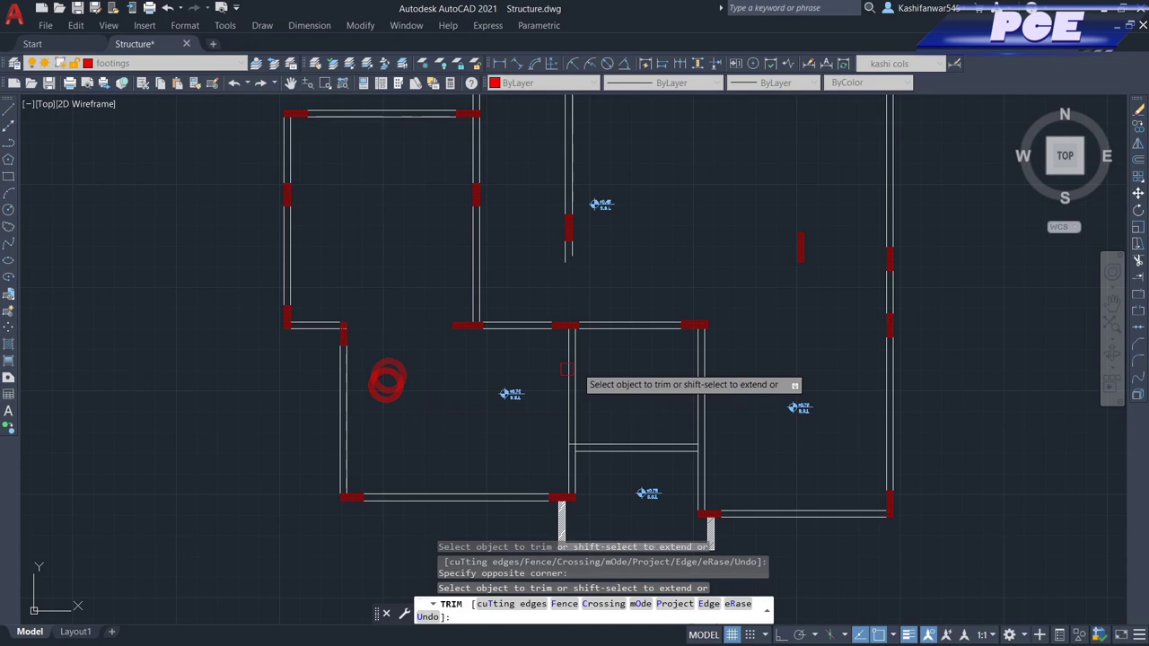
left_click(653, 290)
left_click(619, 386)
key("Escape")
left_click(724, 380)
key("Escape")
scroll(646, 444, "up", 2)
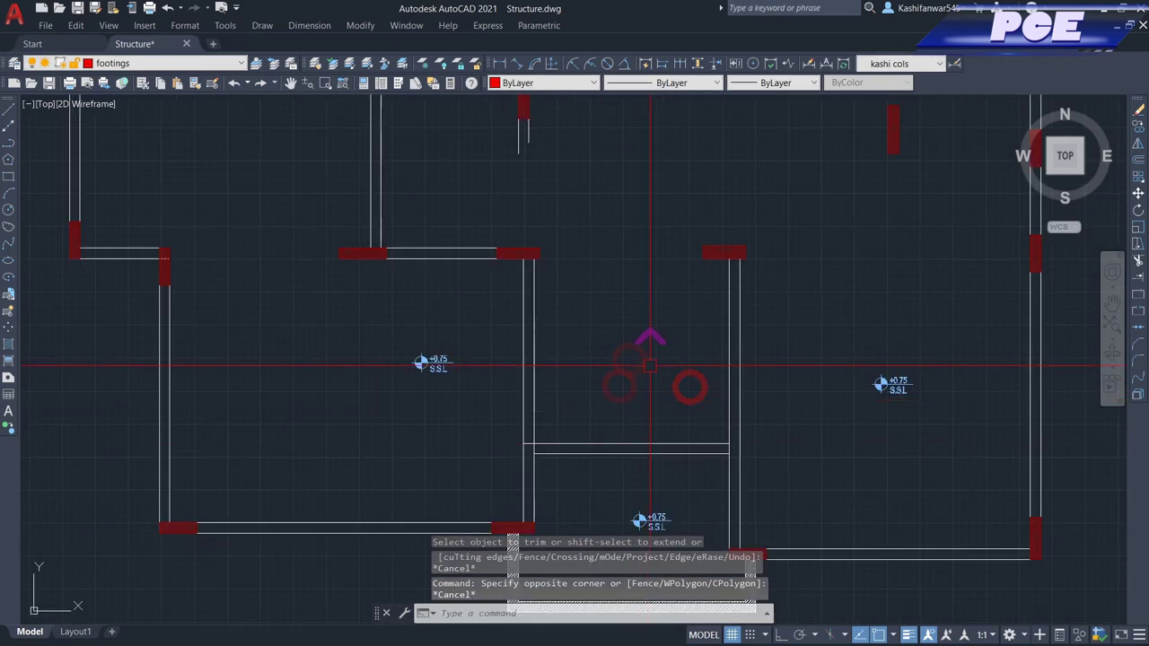
- Erase the two horizontal beam lines crossing the middle bay between the front west and front east rooms
left_click(617, 423)
left_click(593, 450)
scroll(610, 404, "down", 5)
scroll(629, 305, "up", 7)
left_click(615, 350)
left_click(594, 389)
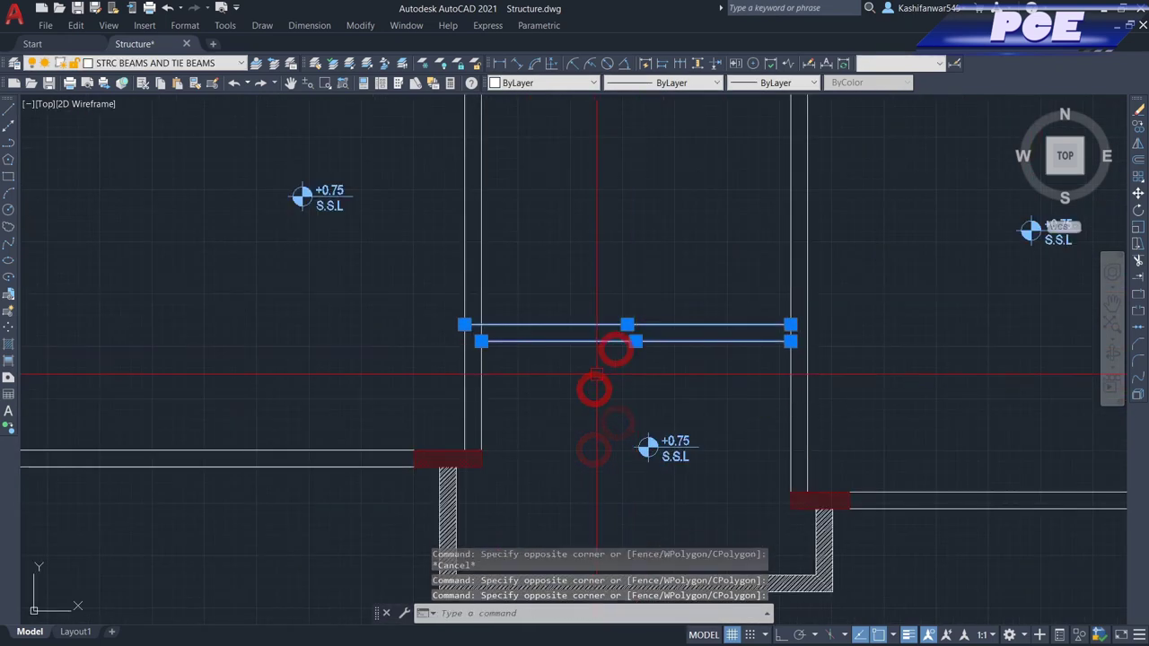
key("Return")
- Erase the hatched wall around the front porch and the level mark in the middle bay
scroll(648, 202, "down", 2)
scroll(645, 429, "up", 2)
left_click(644, 436)
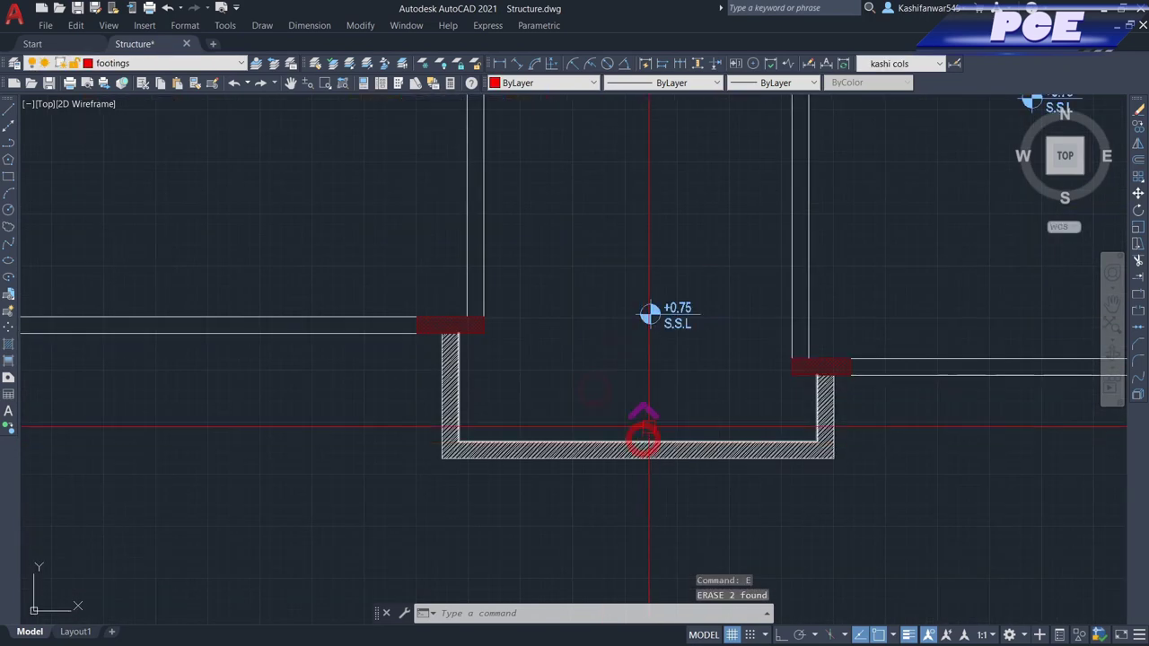
left_click(550, 494)
key("Return")
scroll(655, 429, "down", 2)
left_click(698, 329)
left_click(633, 402)
key("Return")
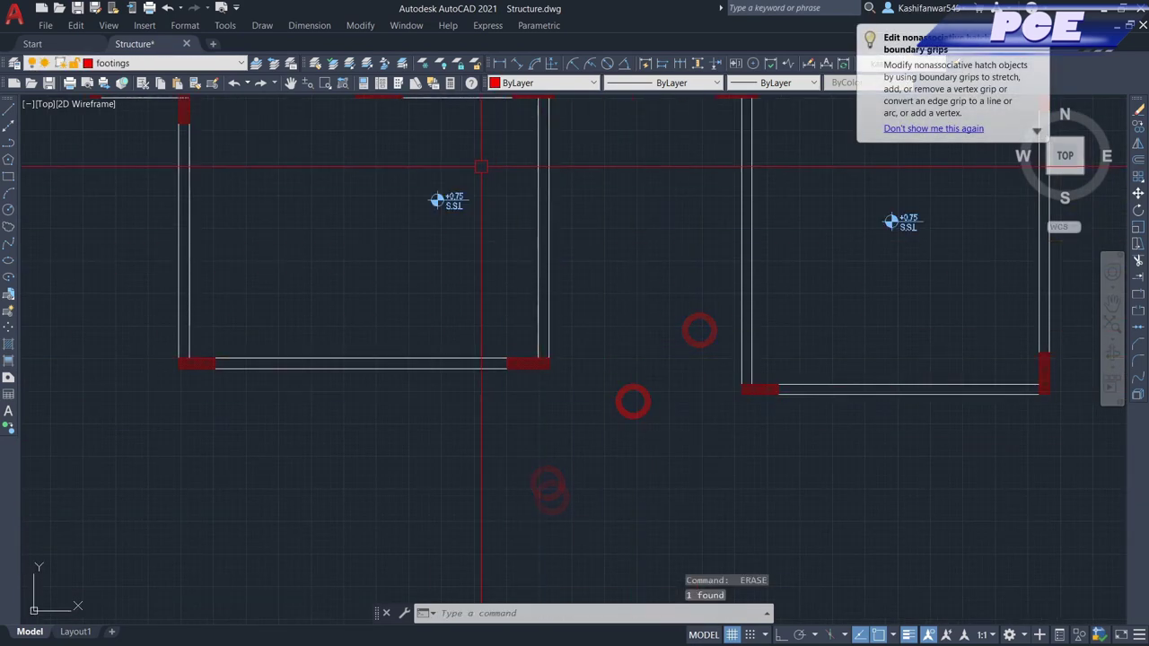
- Erase the level marks inside the front west and front east rooms
left_click(479, 167)
left_click(420, 267)
key("Return")
scroll(737, 329, "down", 2)
left_click(865, 236)
left_click(811, 289)
key("Return")
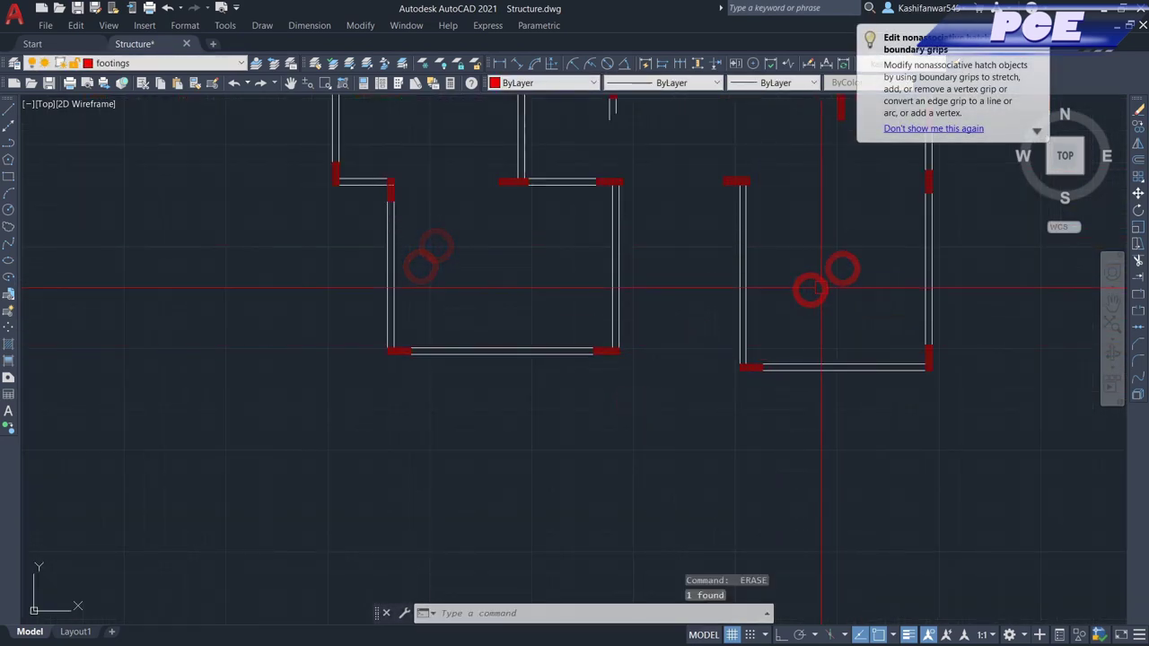
- Trim away the horizontal beam segment between the two columns above the front west room
scroll(823, 299, "down", 4)
scroll(782, 202, "up", 4)
left_click(743, 207)
left_click(705, 255)
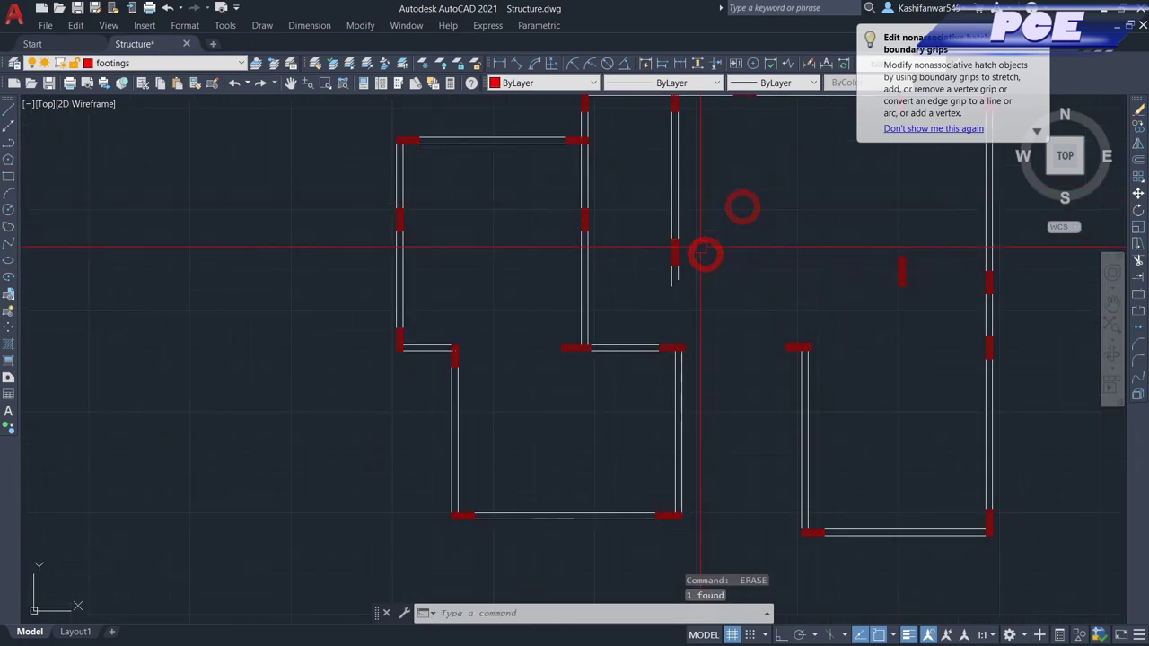
key("Escape")
scroll(616, 333, "up", 2)
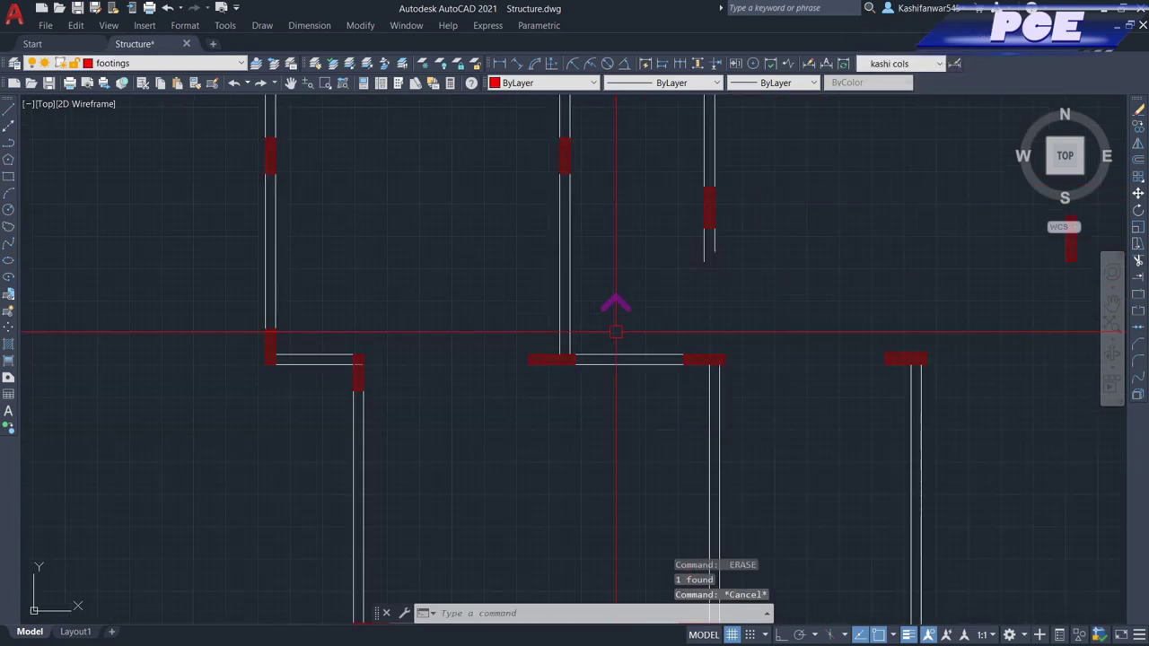
key("Return")
left_click(652, 328)
left_click(628, 398)
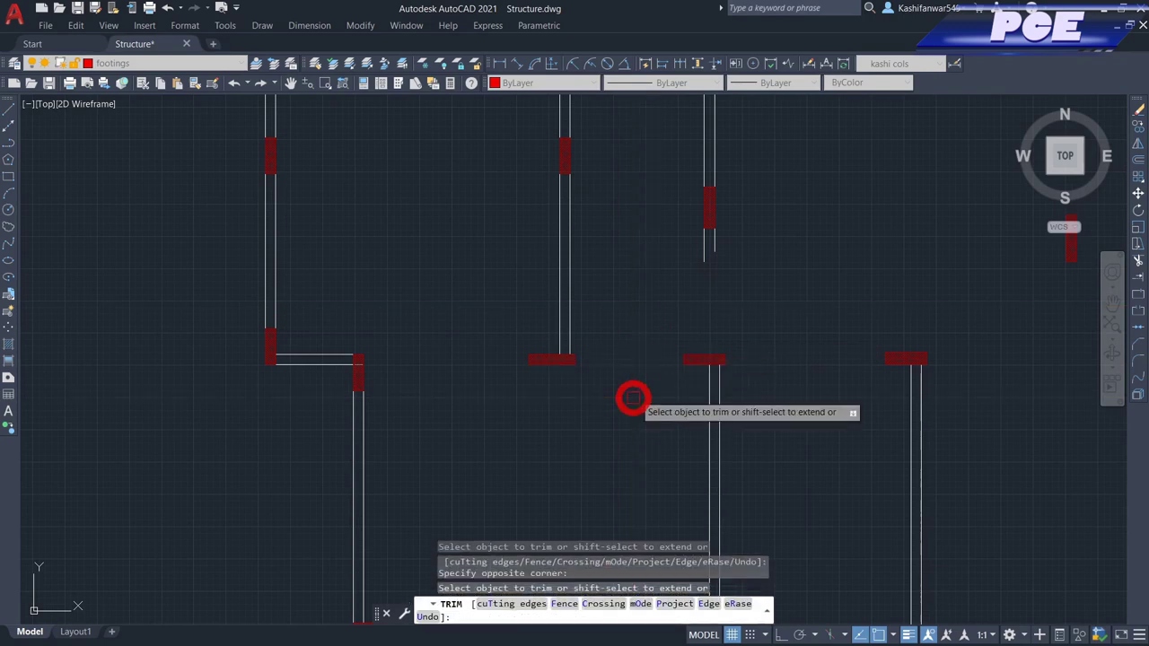
- Trim off the loose beam line ends below the interior column north of the front west room's corner
scroll(641, 331, "down", 2)
scroll(618, 261, "up", 2)
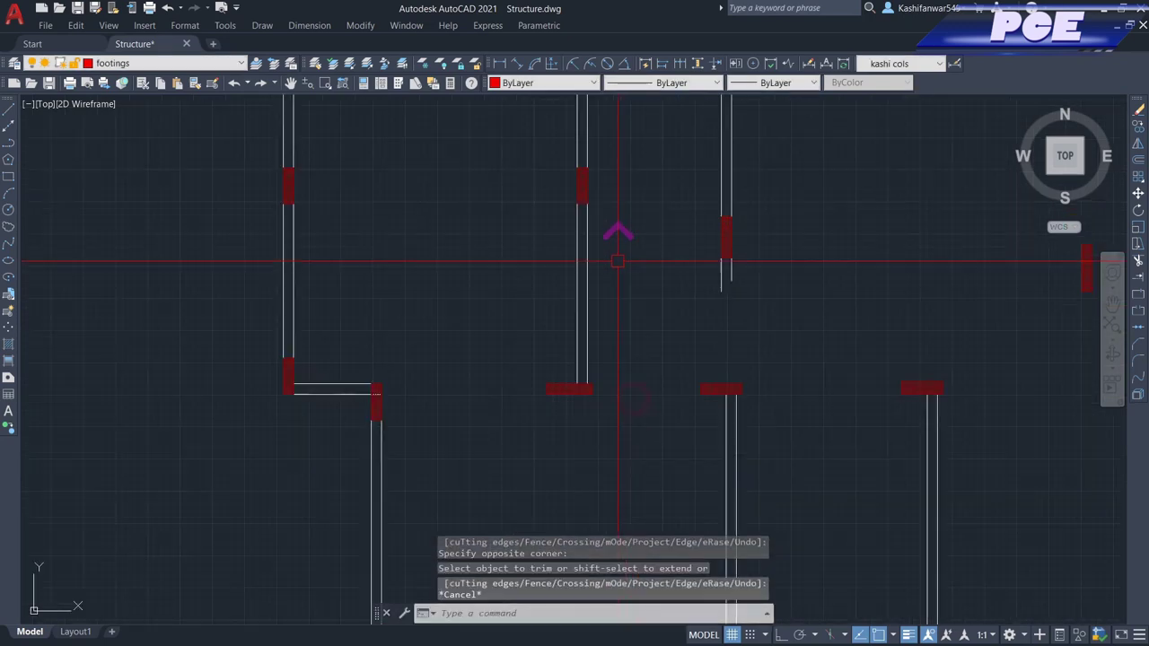
key("Return")
left_click(725, 287)
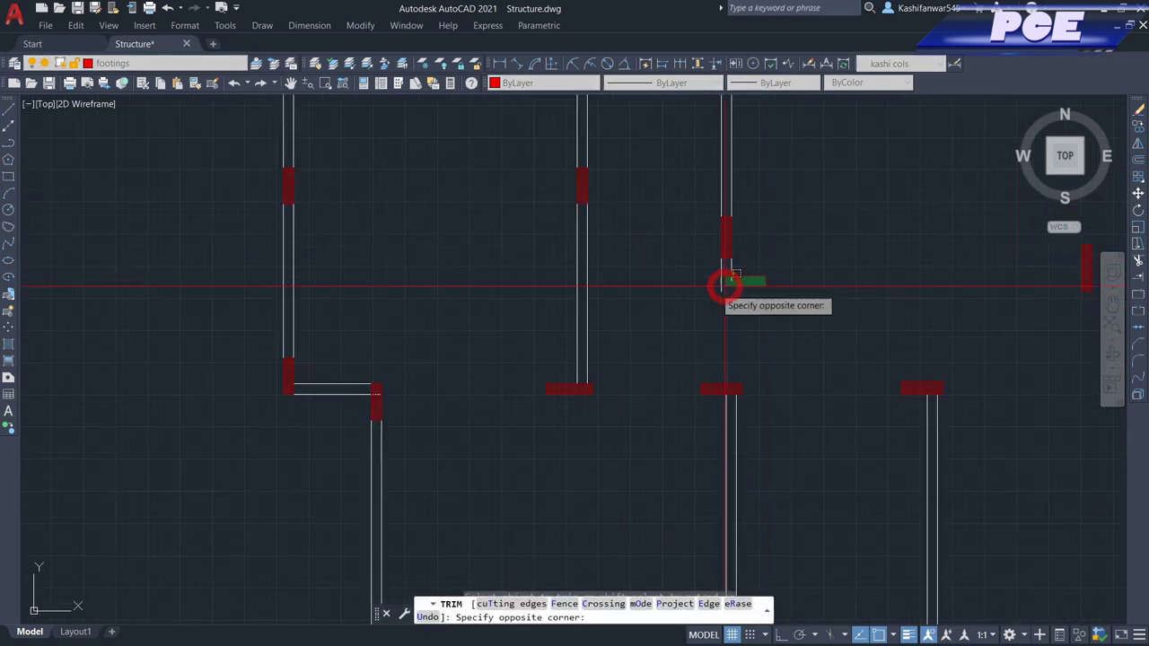
left_click(682, 300)
key("Escape")
- Copy the staircase with its step numbers and arrow from the first floor plan to the stripped beam plan, aligning the corner column of the stairwell
scroll(691, 370, "down", 3)
scroll(692, 370, "down", 3)
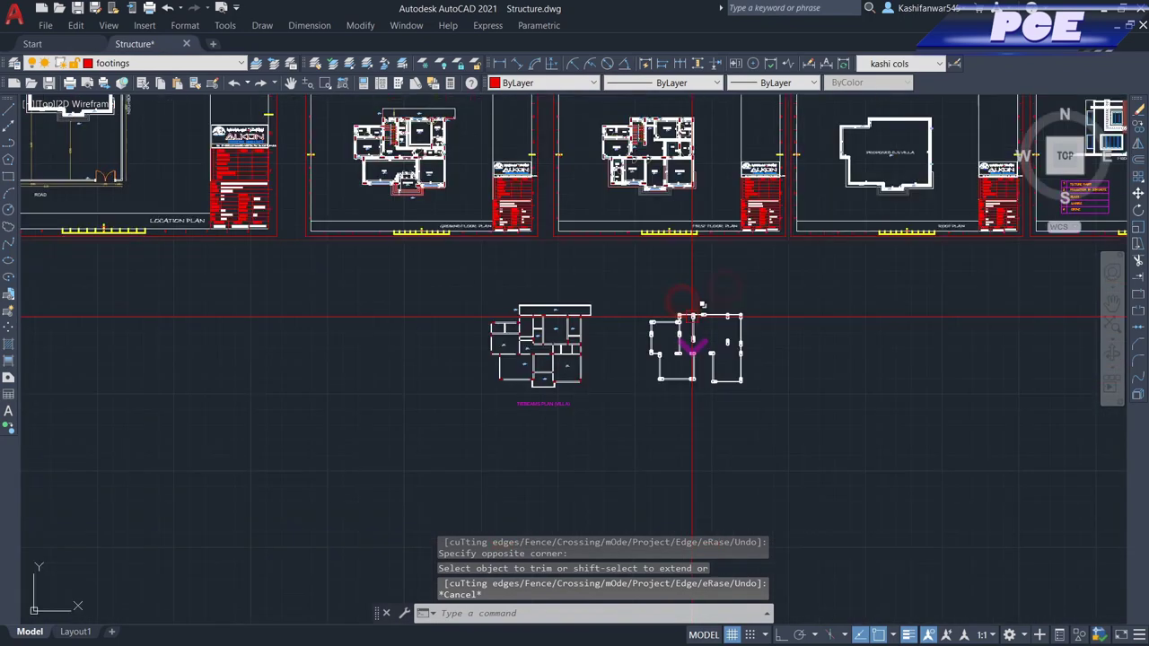
scroll(653, 143, "up", 6)
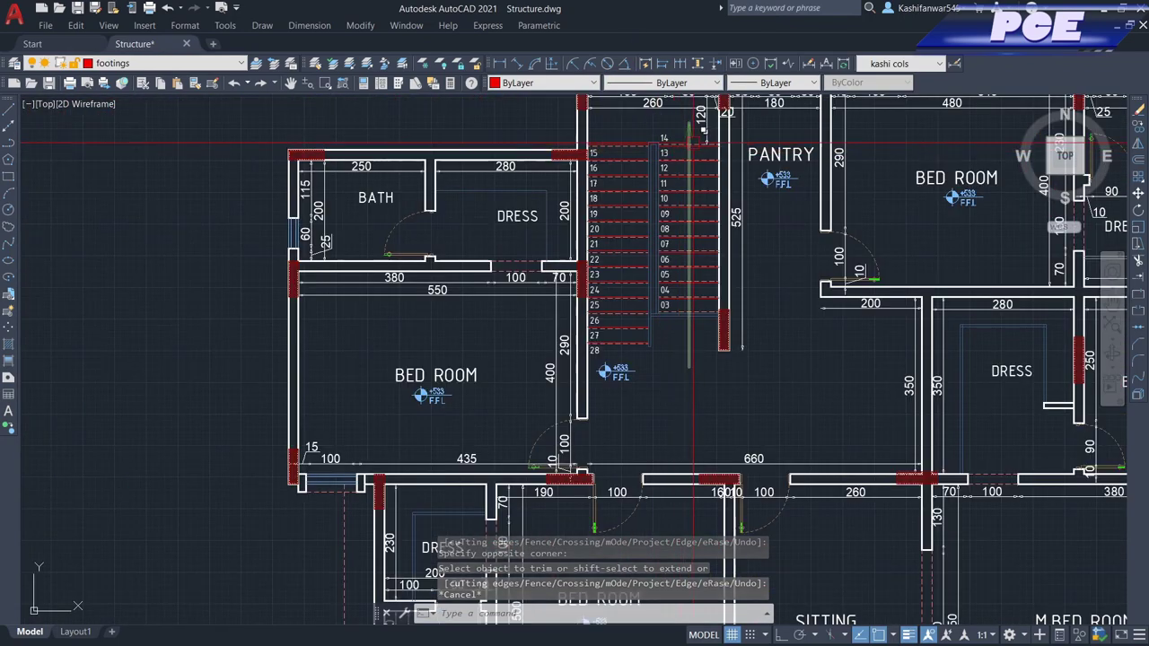
scroll(651, 203, "down", 1)
scroll(686, 152, "up", 2)
left_click(664, 141)
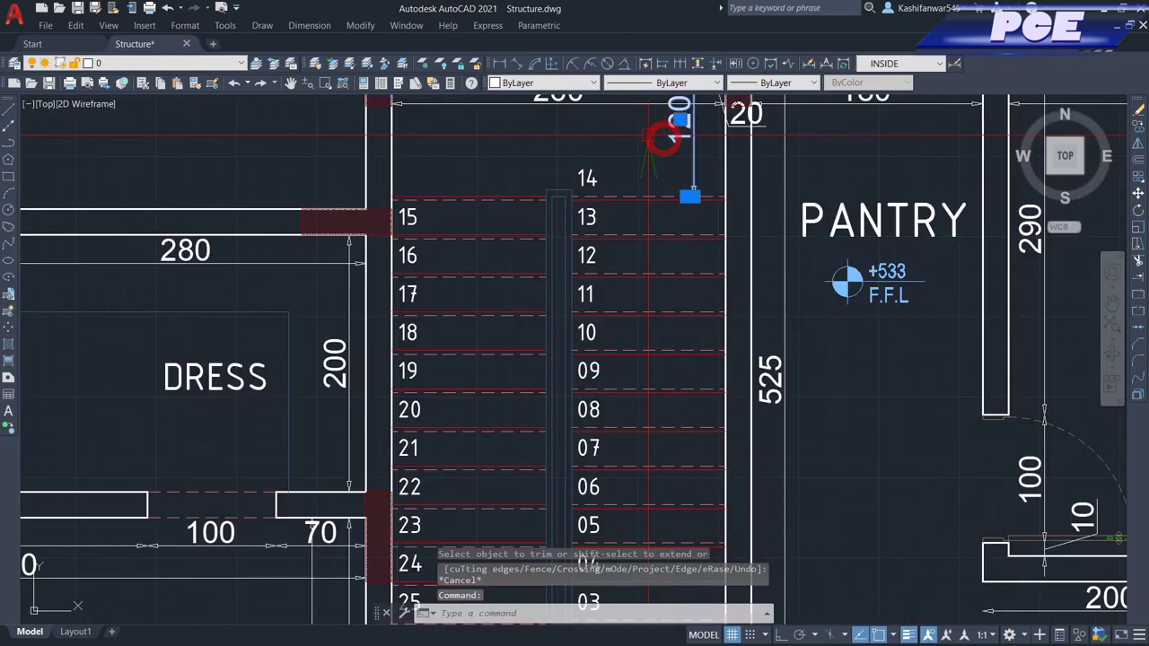
scroll(644, 131, "down", 2)
scroll(602, 305, "up", 2)
scroll(671, 342, "down", 3)
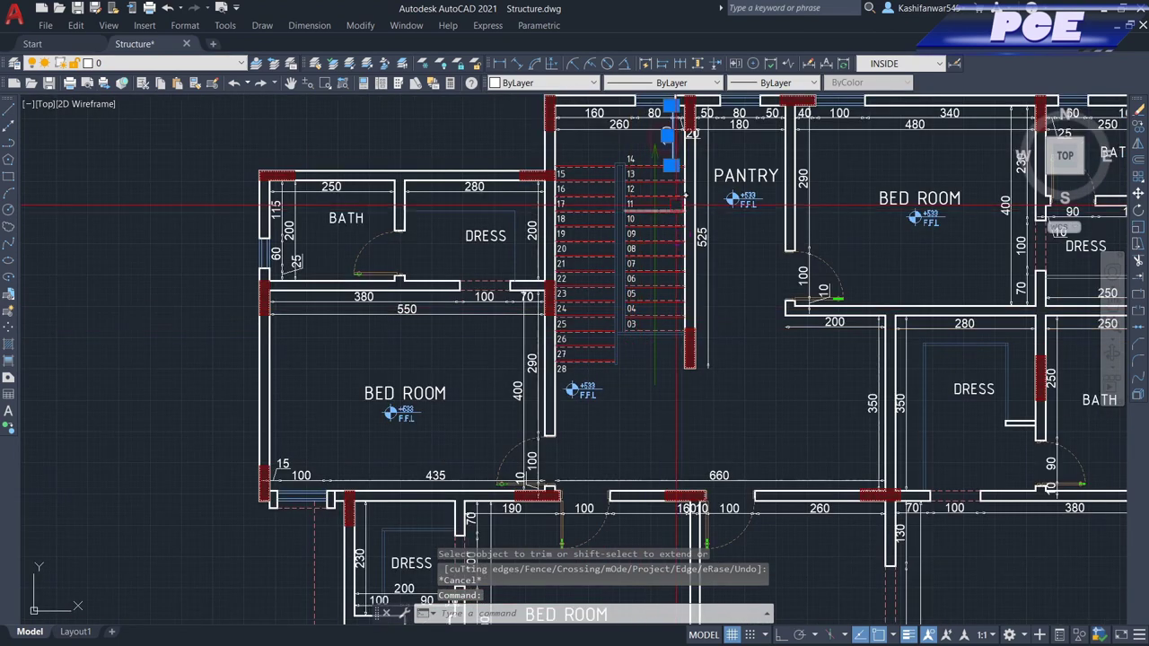
scroll(643, 164, "up", 4)
key("Escape")
left_click(646, 153)
scroll(649, 153, "down", 3)
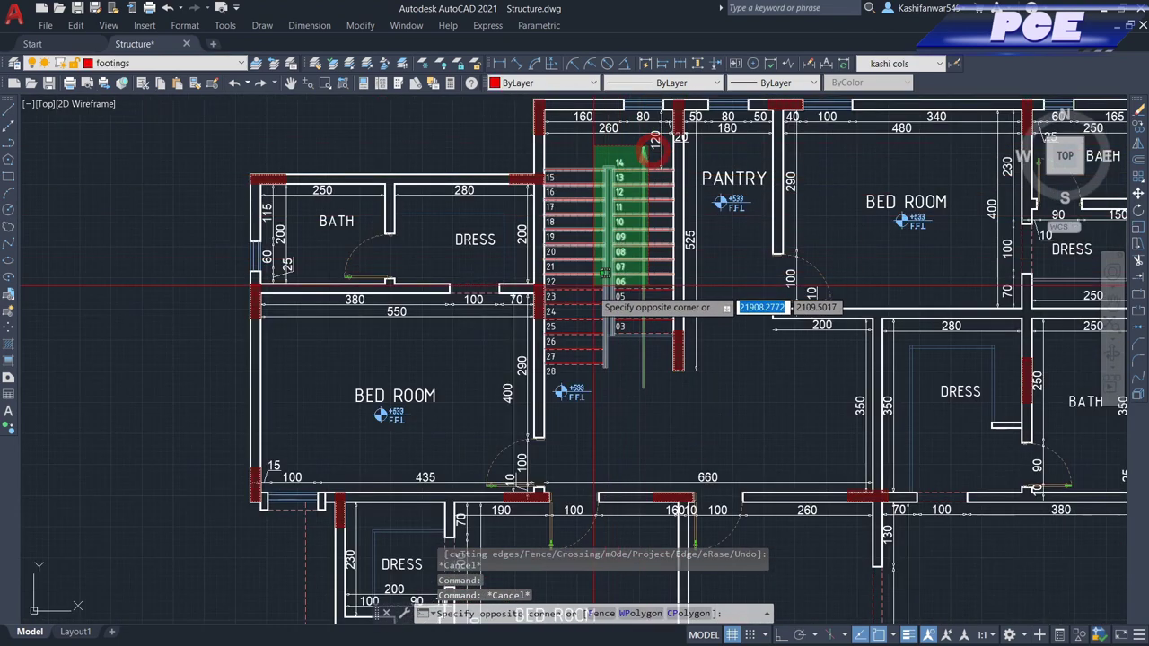
scroll(539, 359, "up", 3)
left_click(503, 429)
scroll(503, 429, "down", 5)
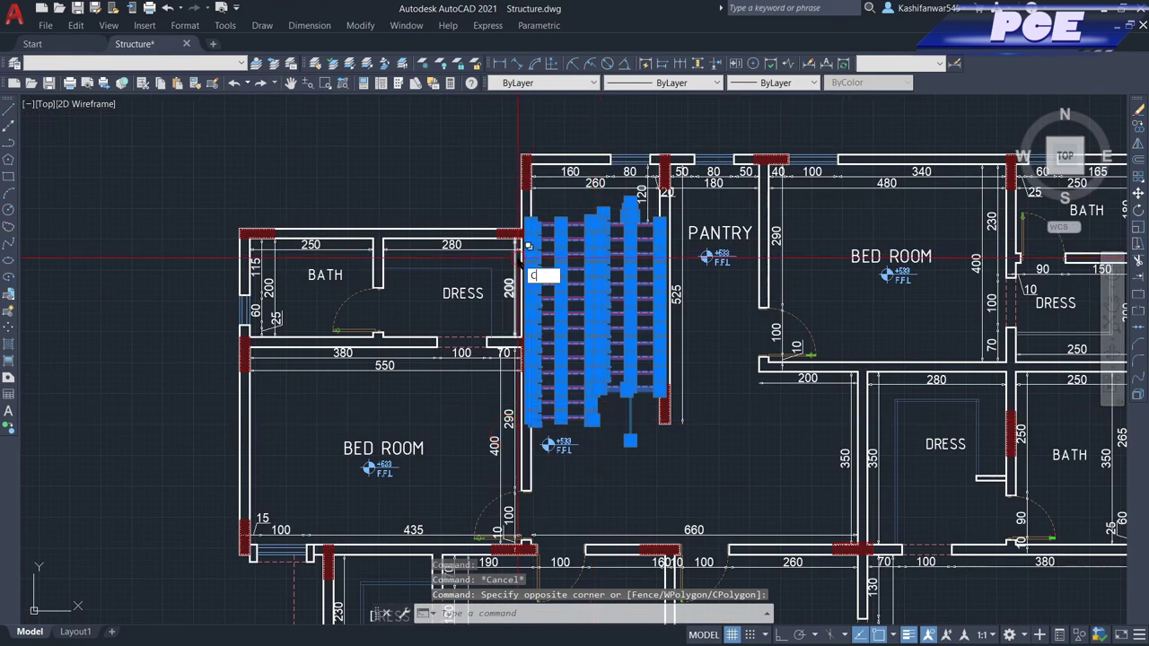
type("co")
key("Return")
scroll(518, 139, "up", 4)
left_click(531, 172)
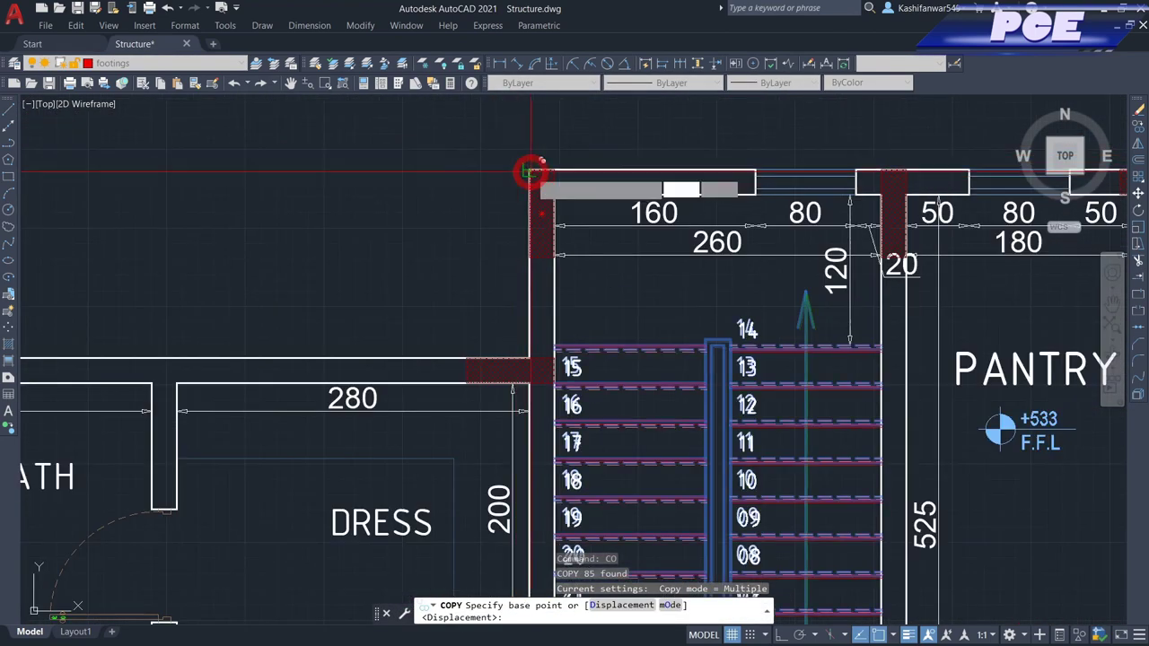
scroll(533, 125, "down", 8)
scroll(550, 135, "down", 6)
scroll(533, 170, "up", 10)
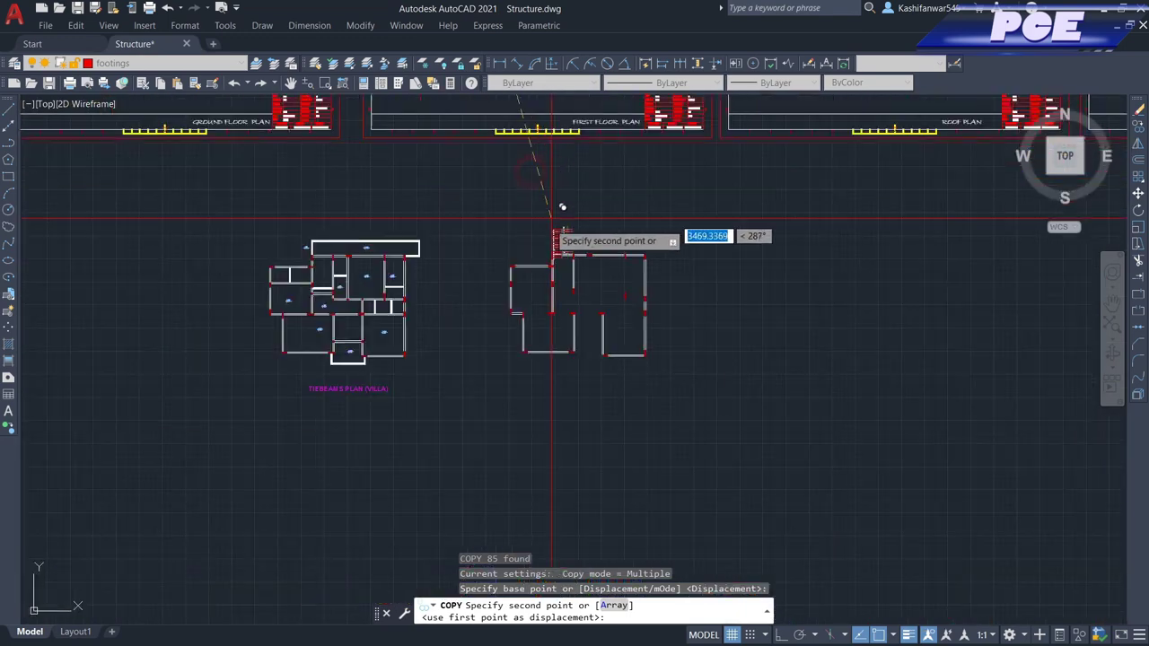
scroll(610, 228, "up", 5)
left_click(626, 216)
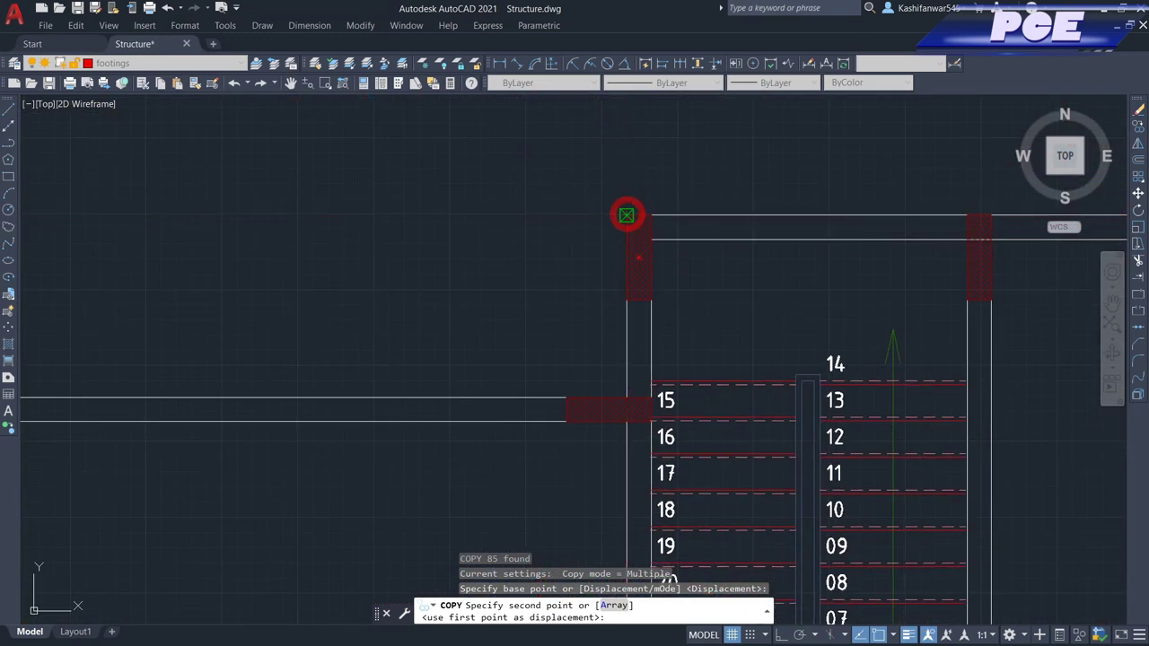
scroll(625, 215, "down", 5)
key("Escape")
- Examine the stripped beam plan with its copied staircase next to the tie beams plan
scroll(768, 313, "up", 3)
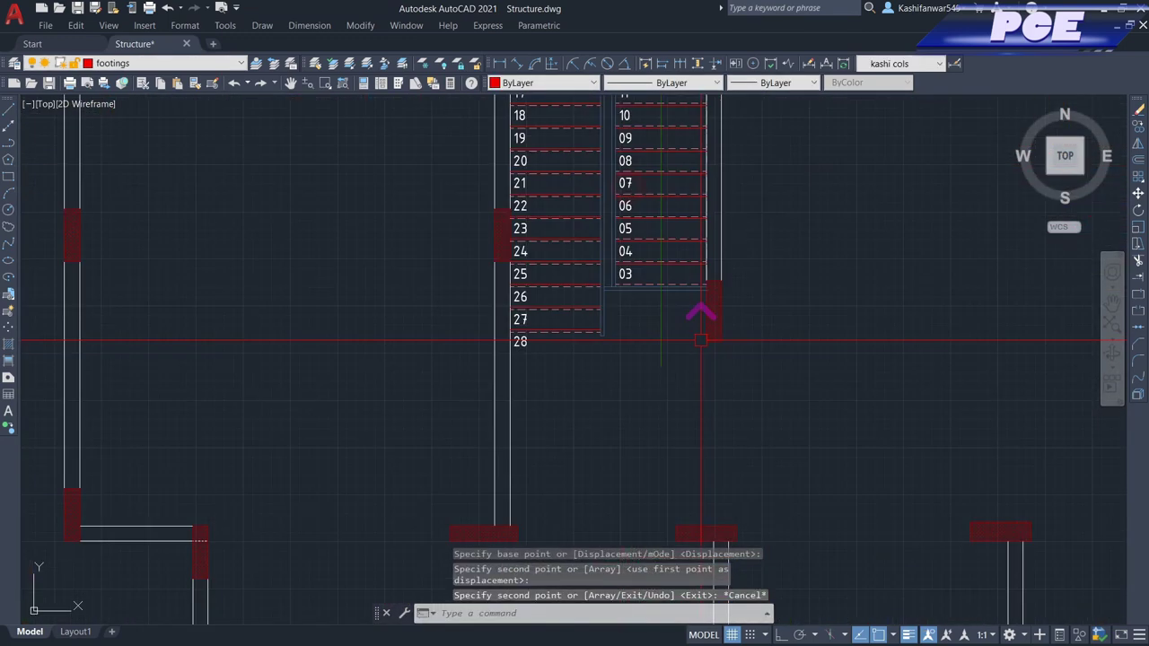
scroll(710, 314, "down", 6)
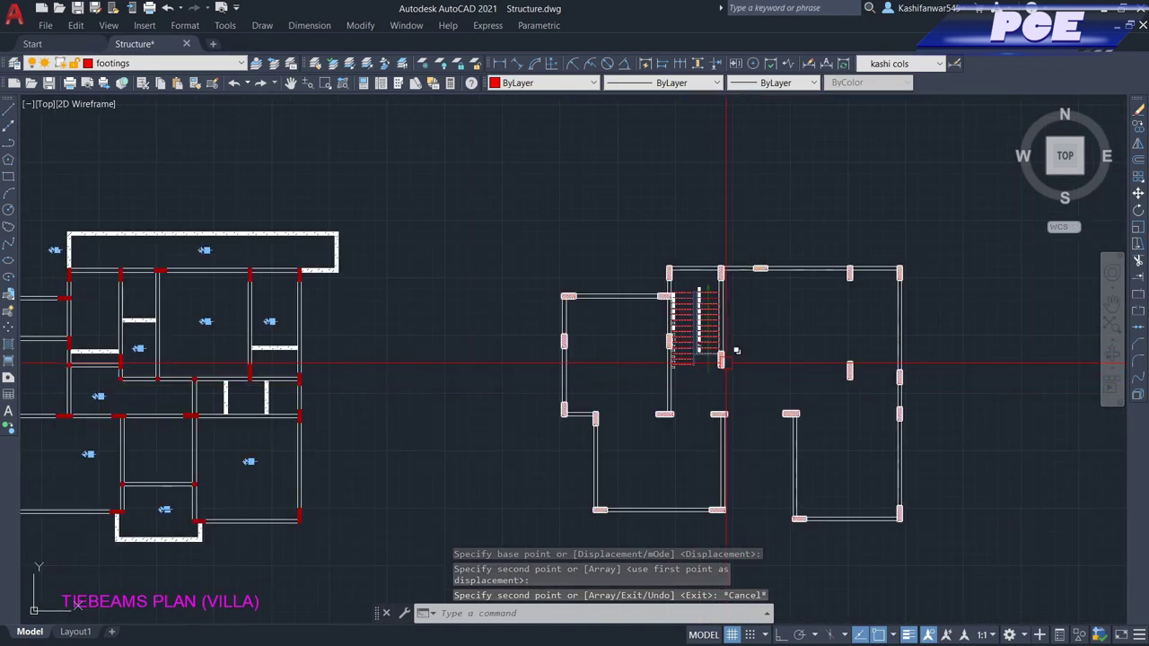
scroll(627, 357, "up", 2)
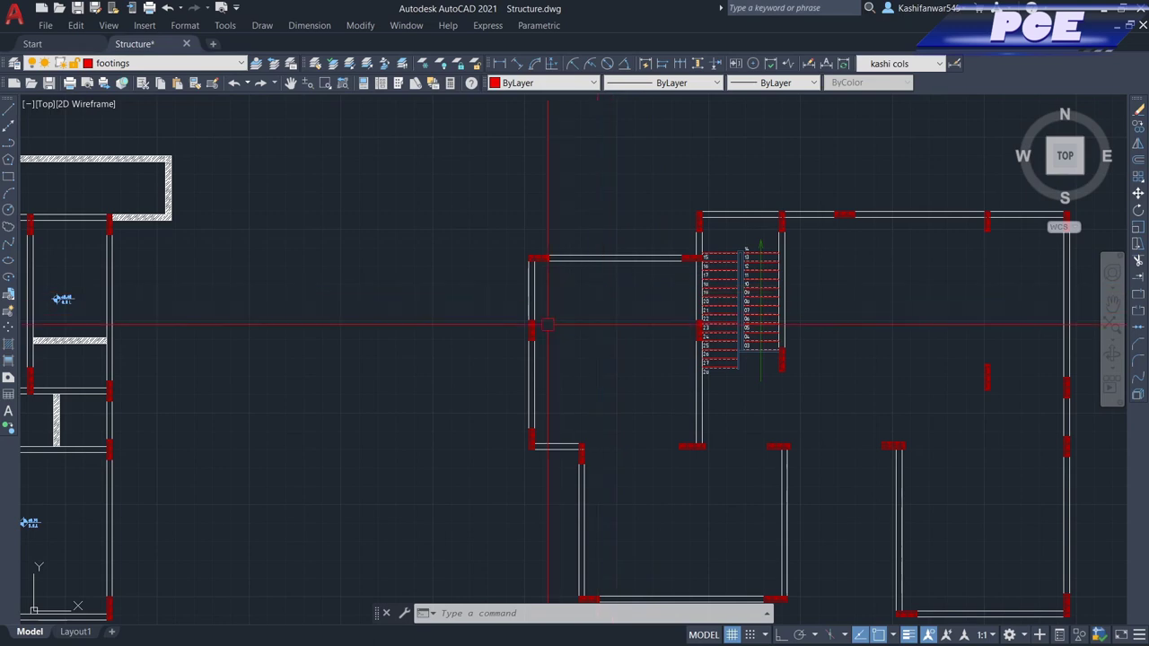
scroll(603, 357, "down", 3)
scroll(619, 308, "up", 3)
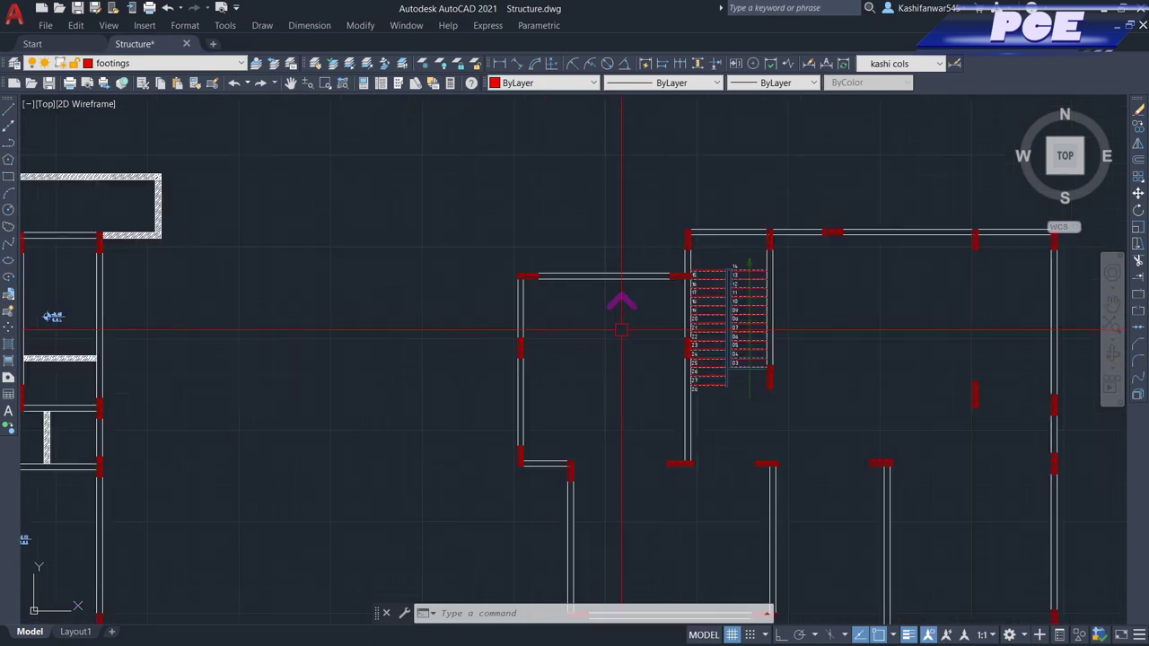
scroll(580, 336, "down", 2)
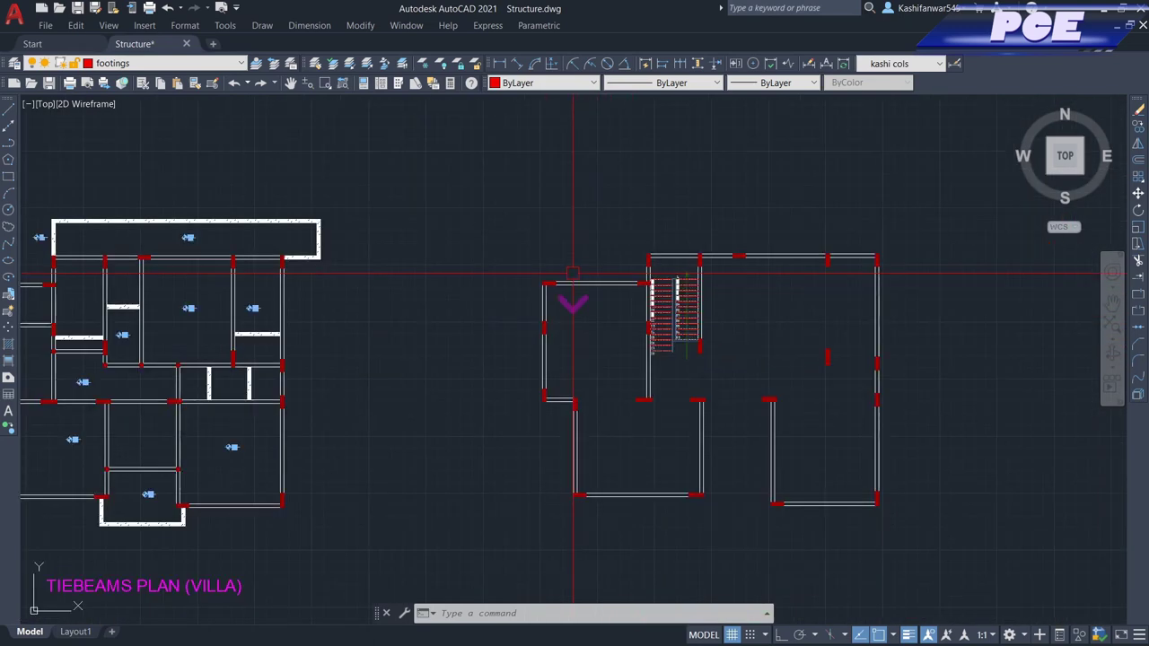
scroll(618, 428, "up", 2)
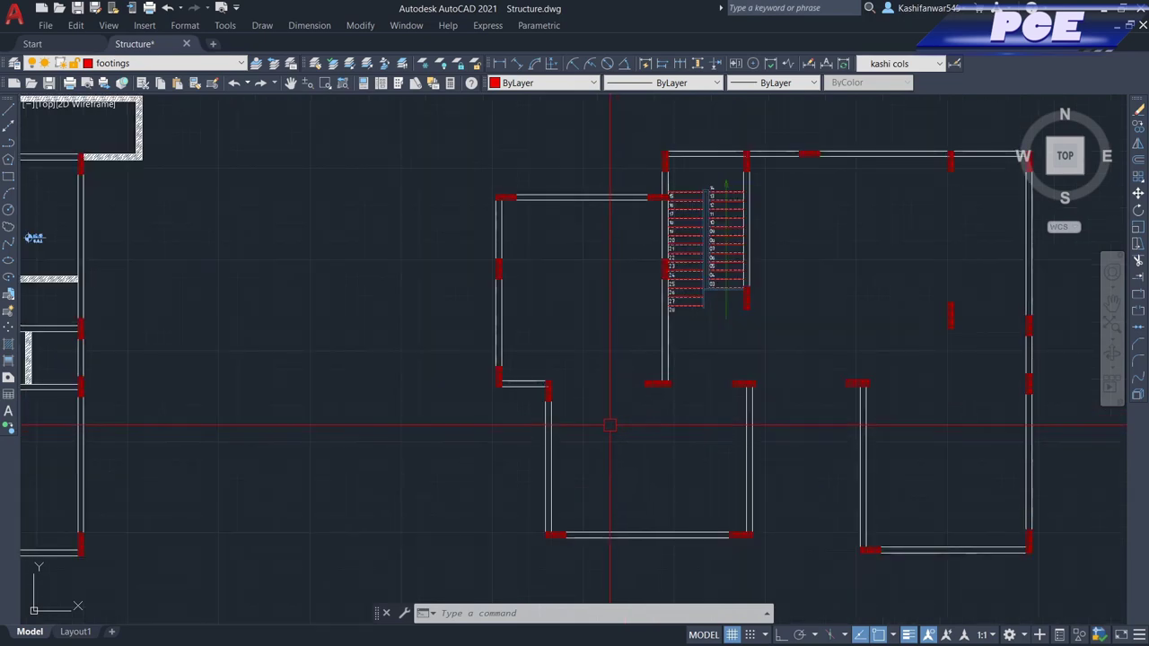
scroll(574, 346, "down", 8)
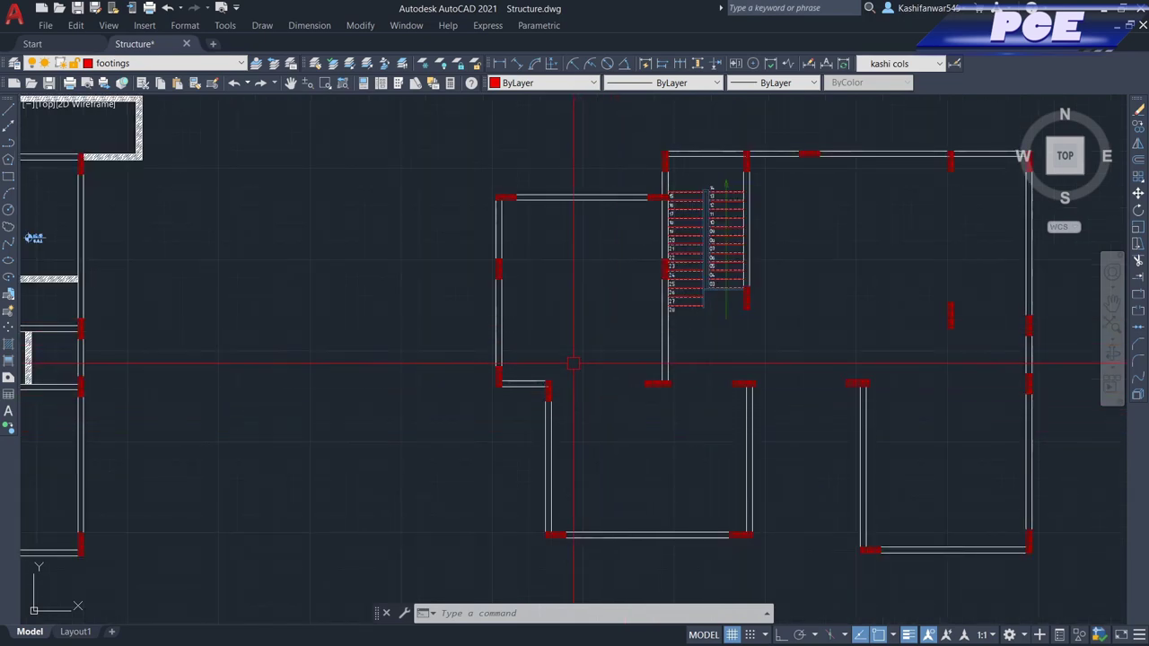
- Draw a rectangle along the inner wall faces of the north-west bath in the first floor plan
scroll(550, 179, "up", 6)
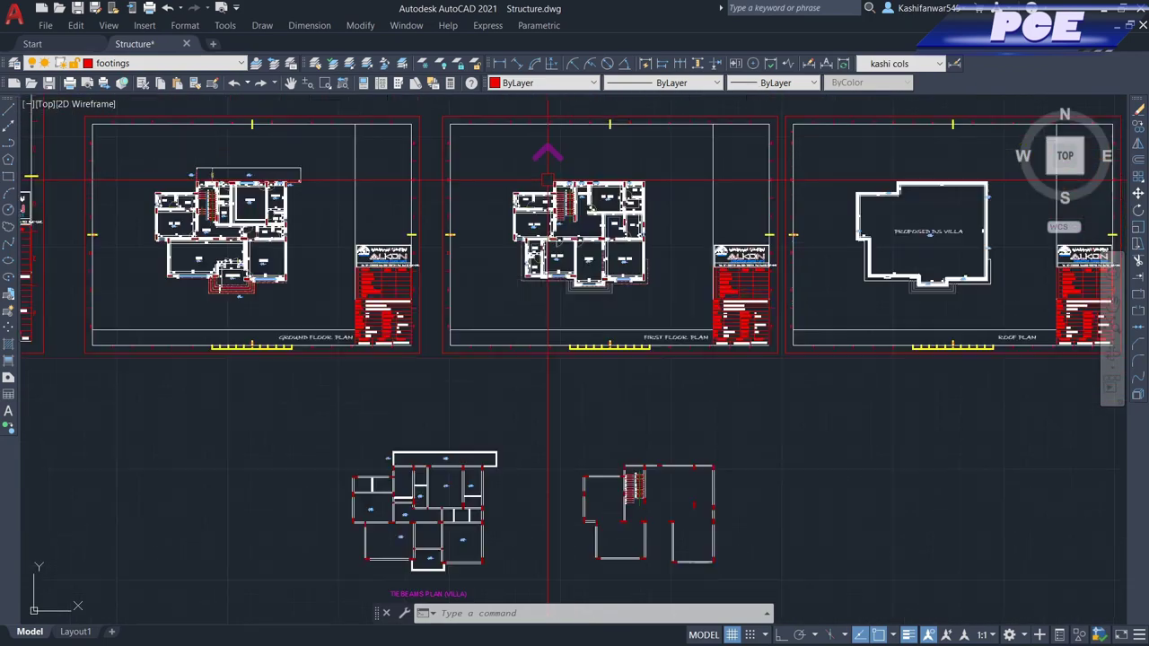
scroll(412, 232, "up", 4)
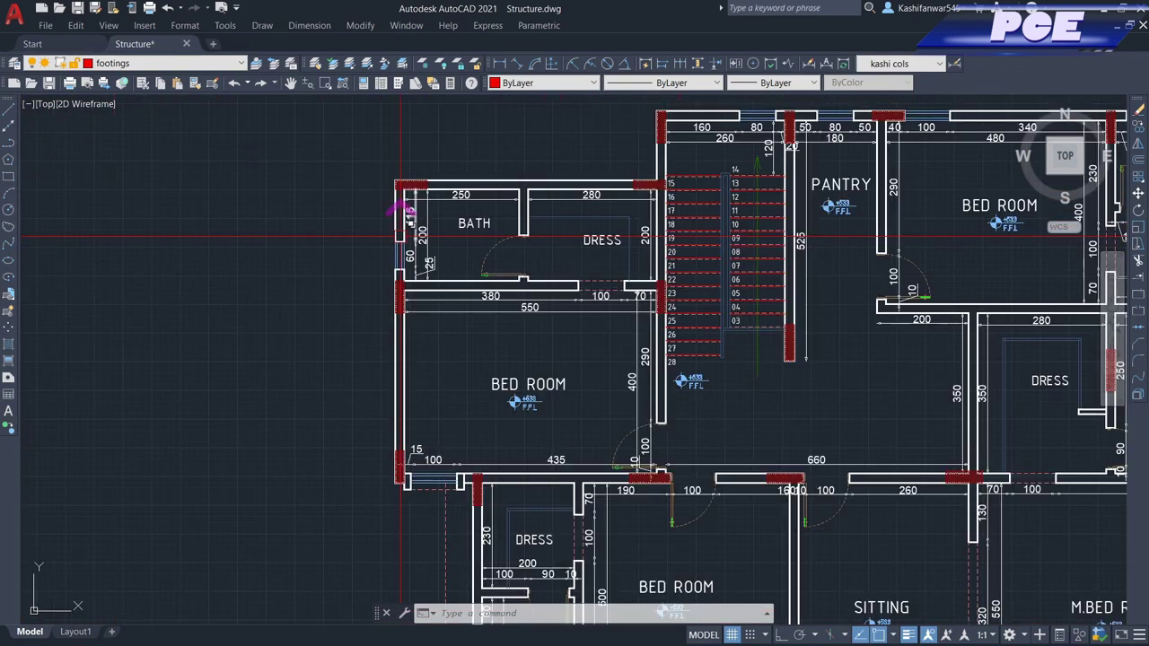
left_click(8, 177)
scroll(572, 184, "up", 2)
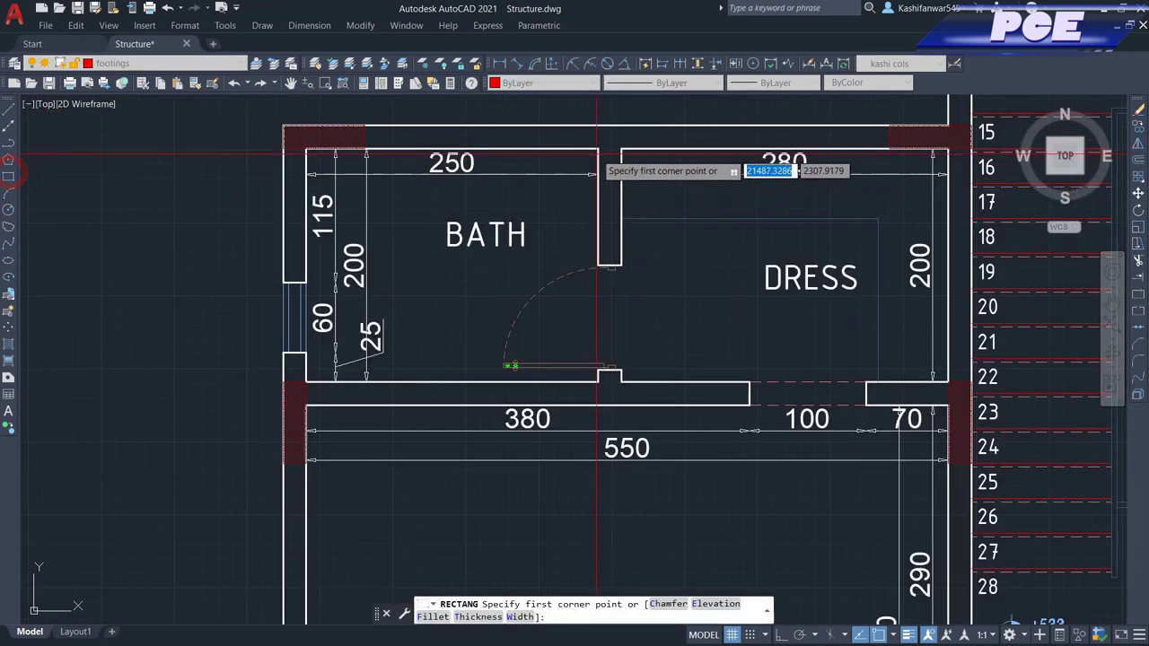
left_click(597, 150)
left_click(306, 381)
scroll(418, 296, "down", 3)
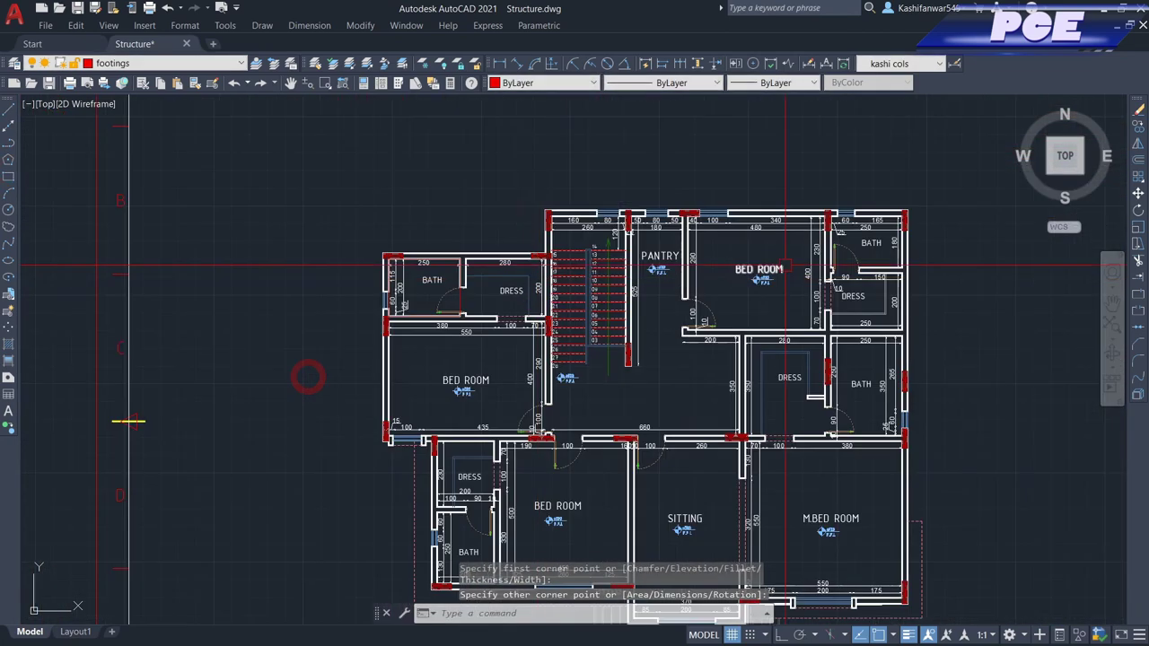
- Draw a rectangle over the north-east bath area in the first floor plan
scroll(890, 243, "up", 3)
key("space")
left_click(651, 187)
left_click(938, 391)
scroll(736, 106, "down", 3)
scroll(722, 269, "up", 3)
- Draw rectangles along the inner wall faces of the bath above the master bedroom and of the south-west bath
key("space")
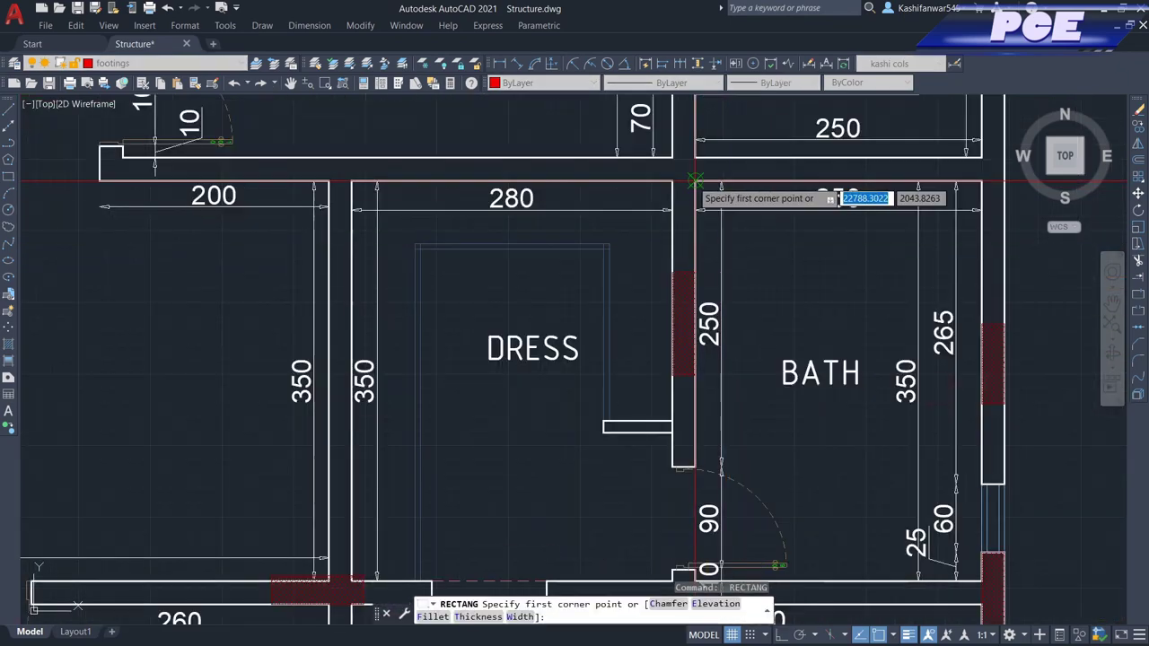
left_click(763, 241)
scroll(763, 241, "down", 2)
scroll(847, 409, "up", 3)
scroll(972, 389, "down", 3)
scroll(461, 257, "up", 5)
scroll(372, 359, "down", 2)
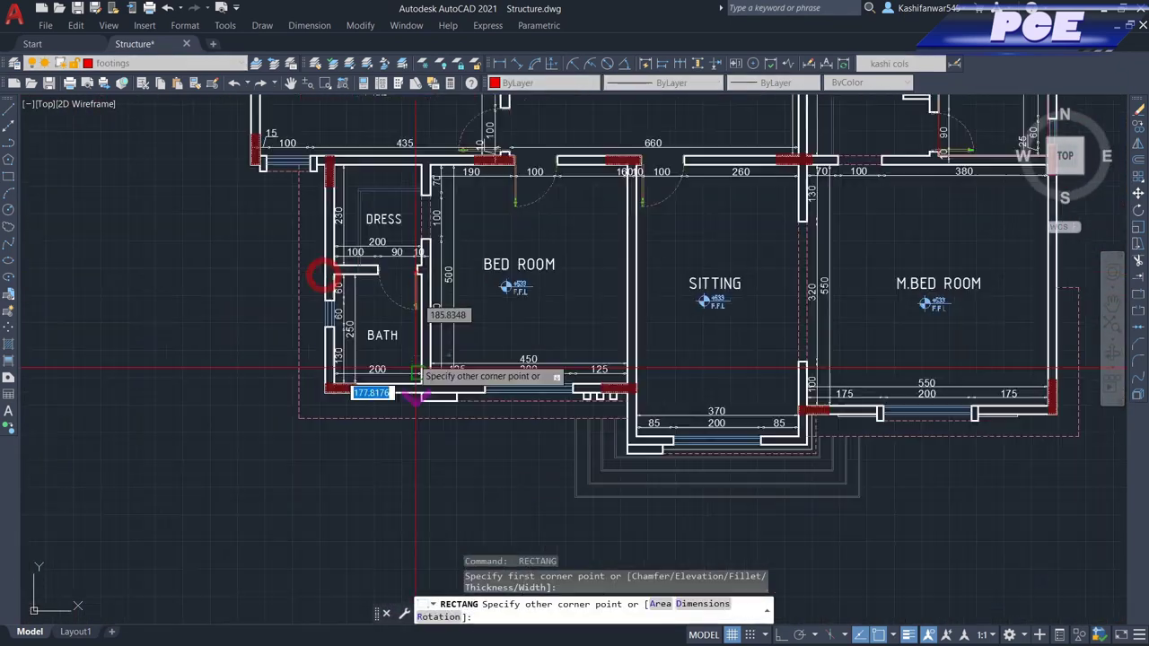
left_click(389, 319)
scroll(247, 143, "up", 3)
key("Escape")
- Copy the four bath rectangles from the first floor plan to their matching positions on the stripped beam plan
left_click(297, 326)
left_click(382, 379)
scroll(438, 386, "down", 5)
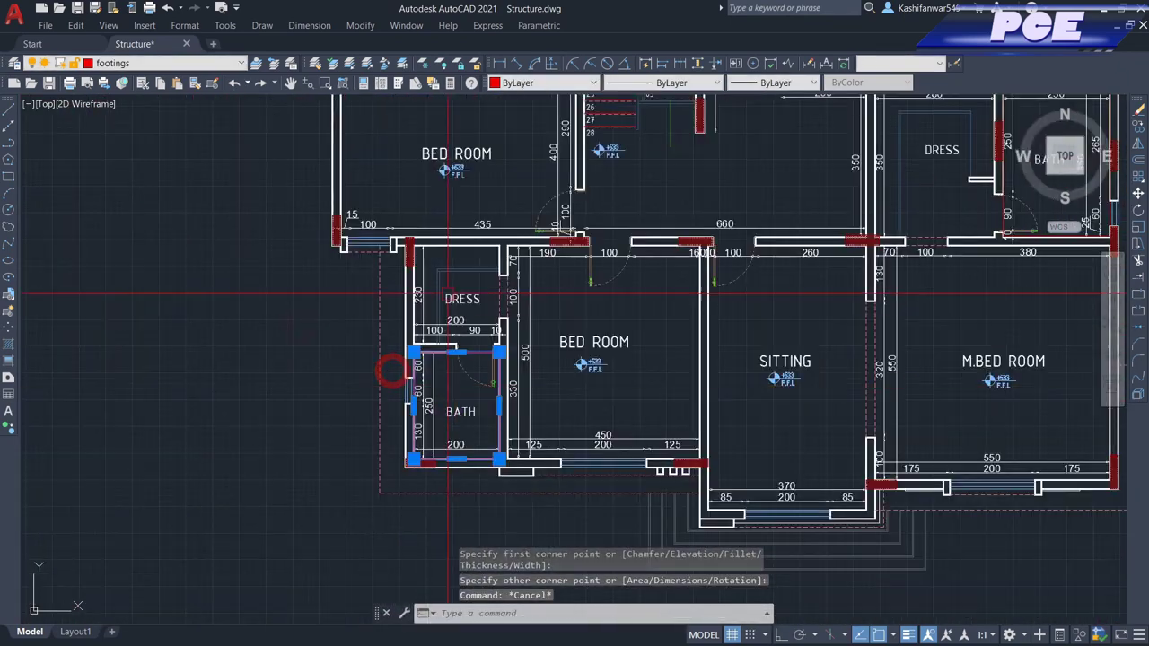
scroll(440, 135, "up", 4)
scroll(329, 197, "down", 5)
scroll(886, 239, "up", 5)
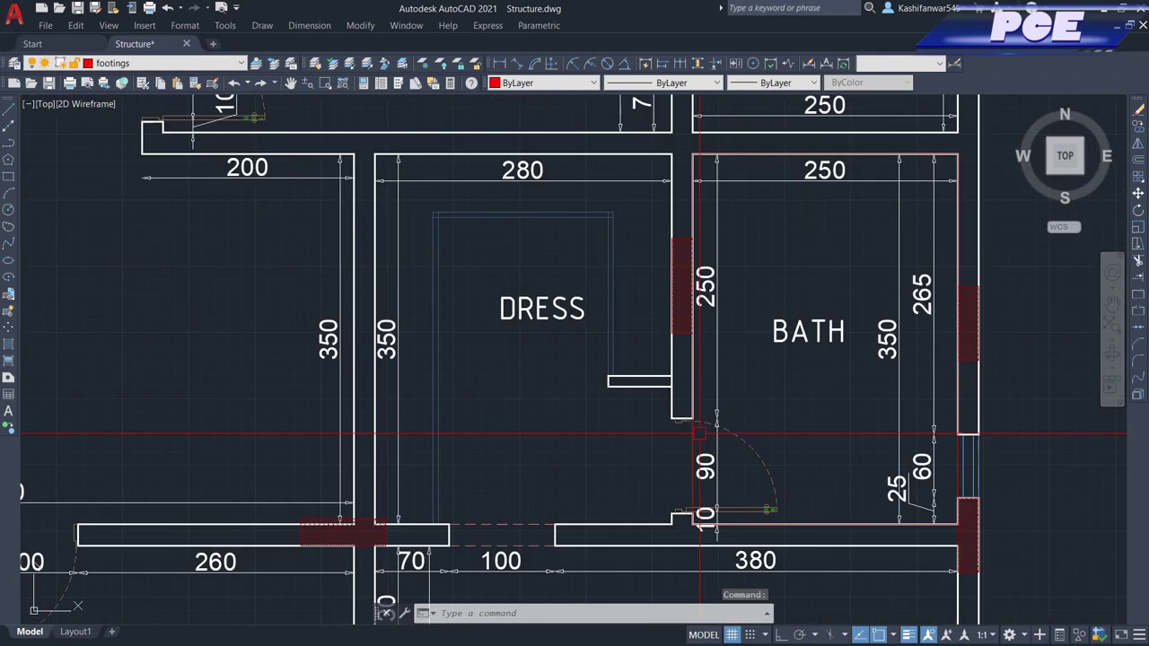
scroll(710, 350, "down", 5)
type("co")
scroll(750, 320, "up", 5)
left_click(744, 303)
scroll(744, 302, "down", 8)
scroll(859, 351, "up", 5)
left_click(885, 418)
key("Escape")
scroll(790, 195, "down", 6)
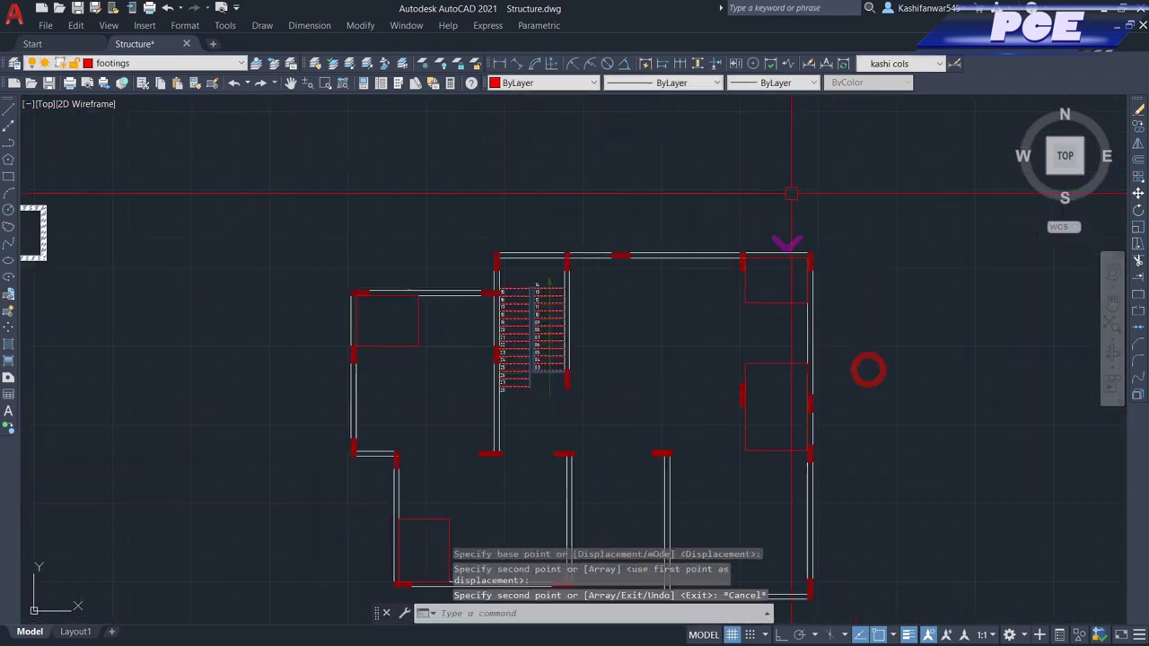
scroll(474, 330, "up", 2)
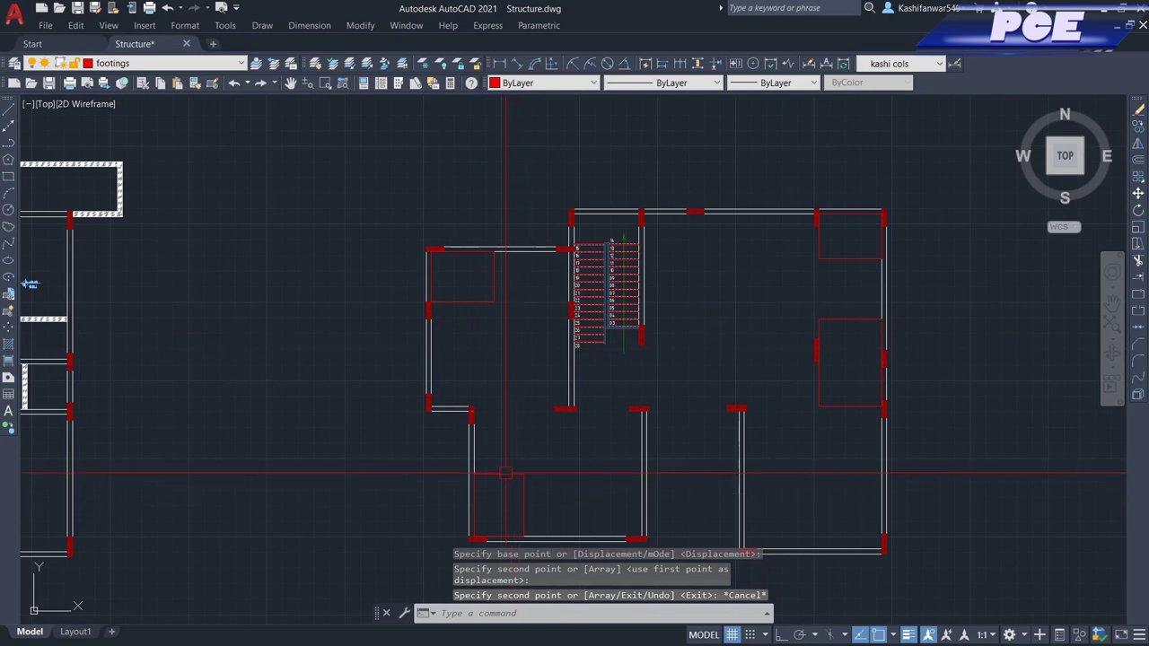
- Hatch the four bath rectangles on the stripped beam plan with the ANSI31 pattern at angle 0 and scale 1
type("h")
key("Return")
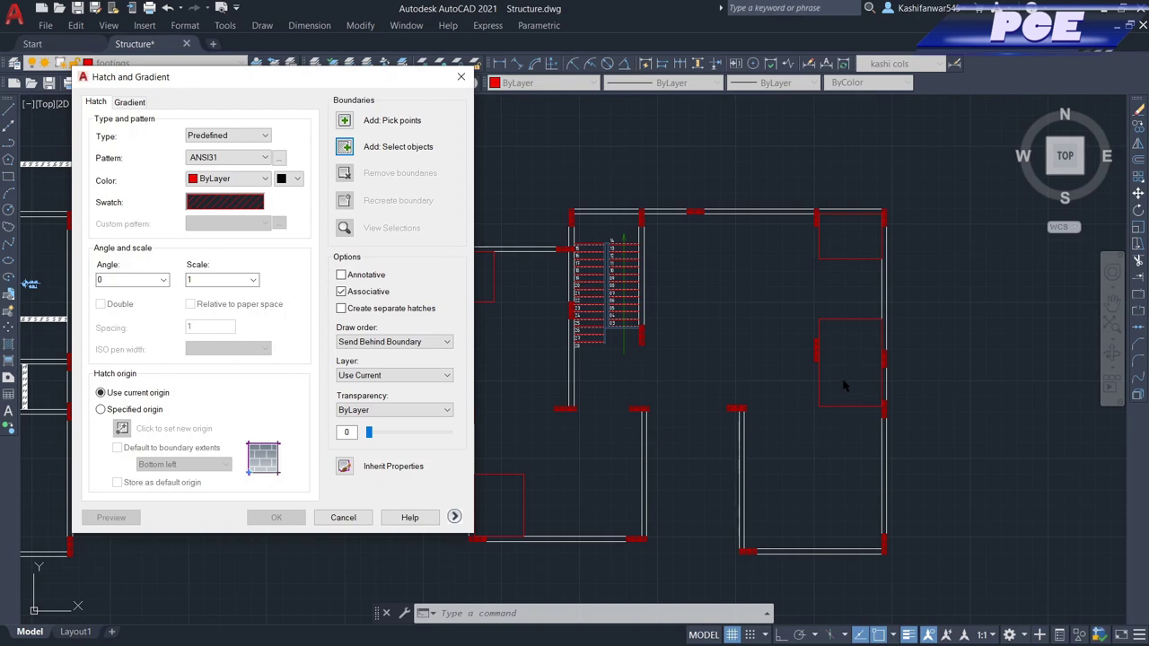
left_click(347, 146)
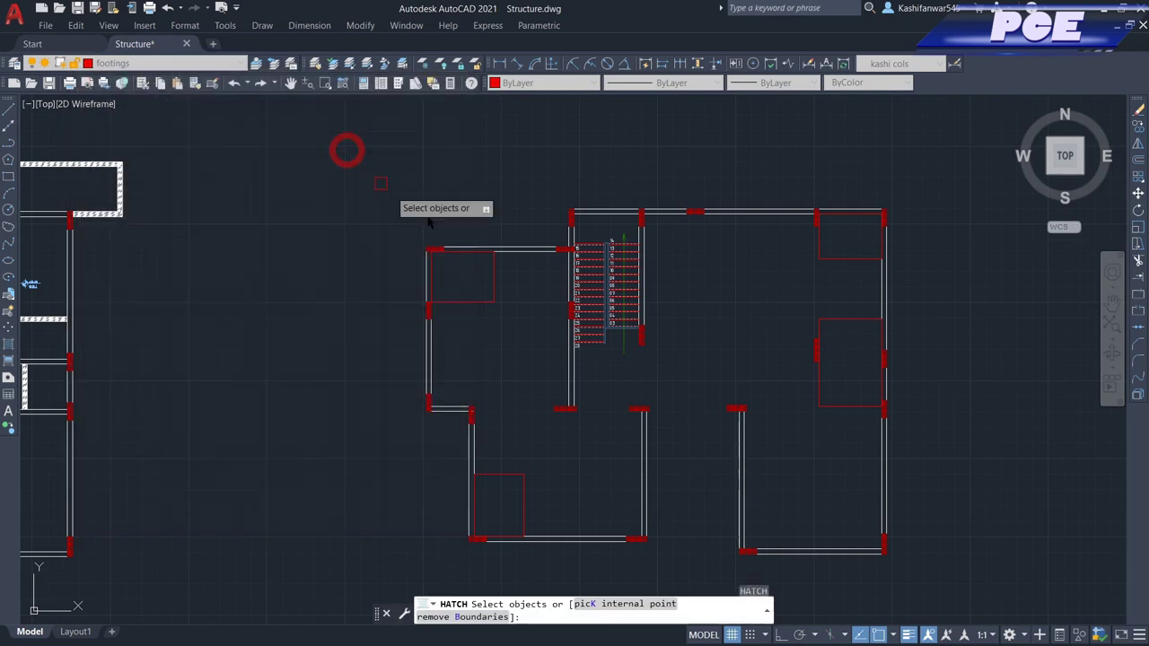
left_click(492, 281)
left_click(523, 476)
left_click(824, 369)
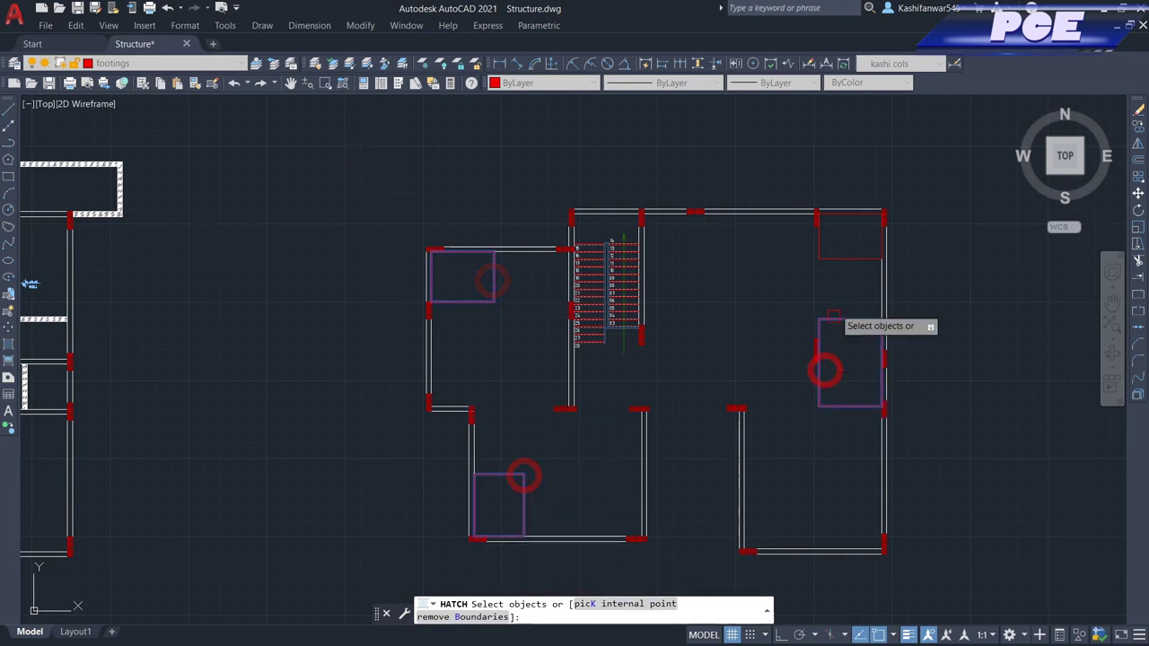
key("Return")
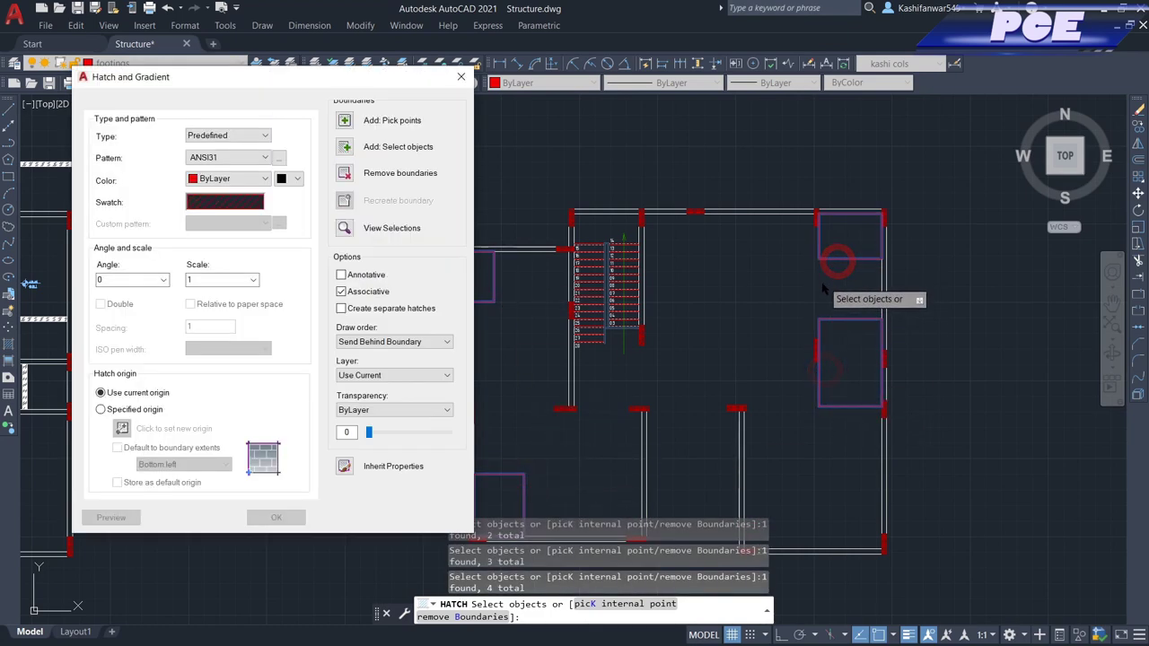
left_click(276, 518)
scroll(670, 263, "down", 4)
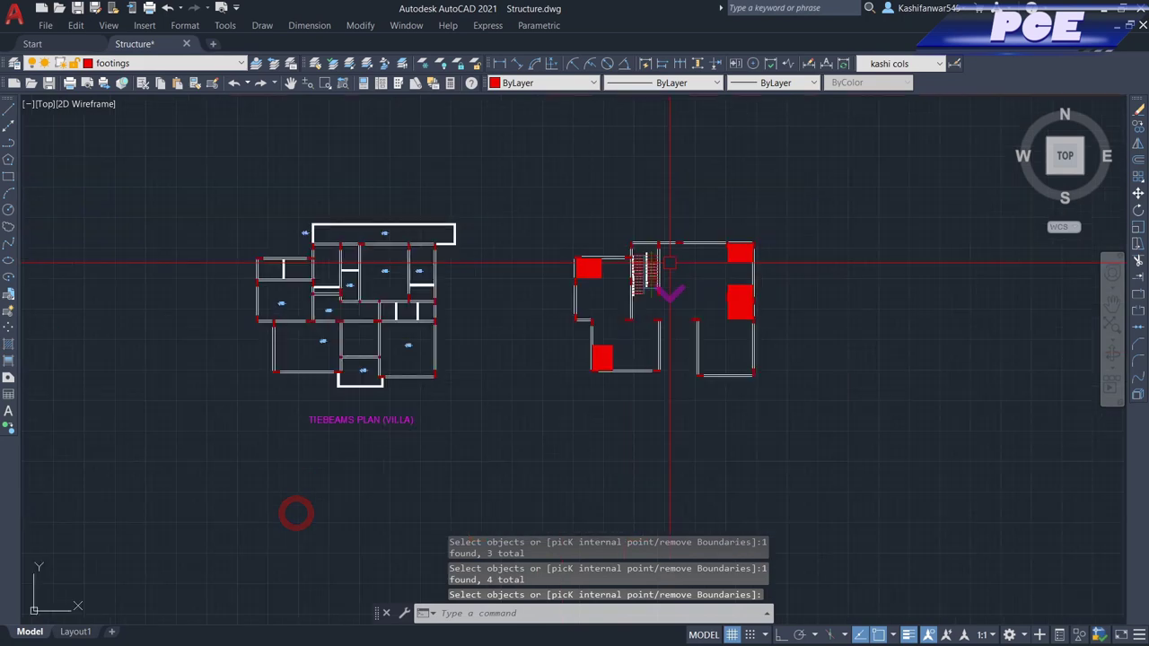
scroll(663, 265, "up", 5)
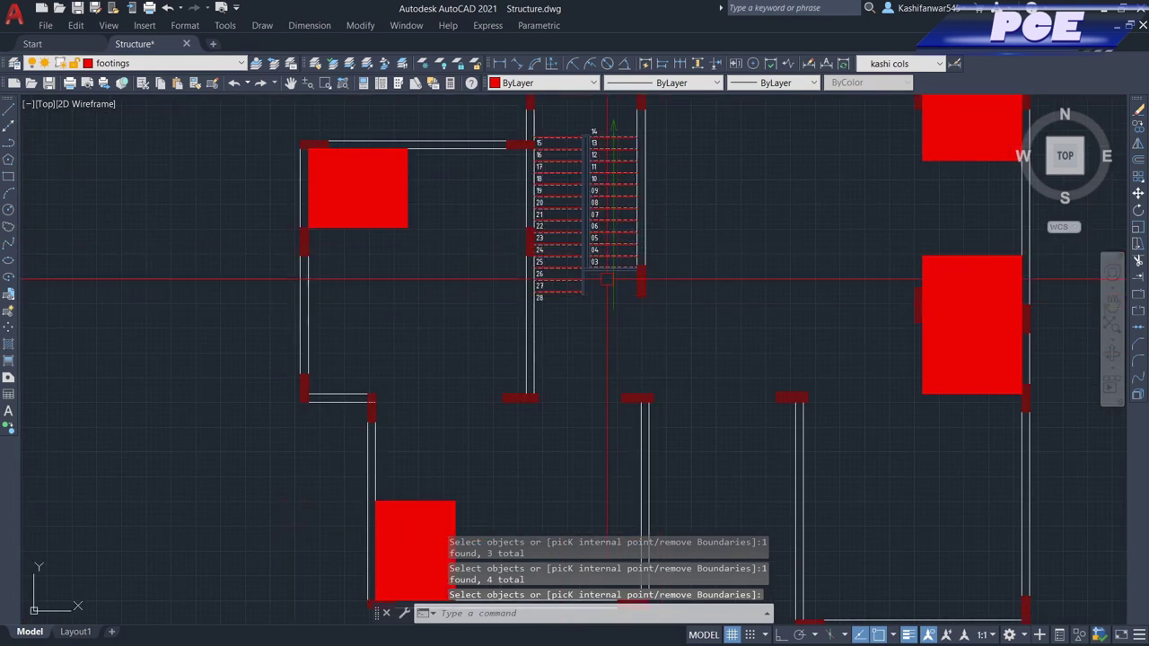
scroll(607, 279, "down", 6)
scroll(663, 404, "up", 4)
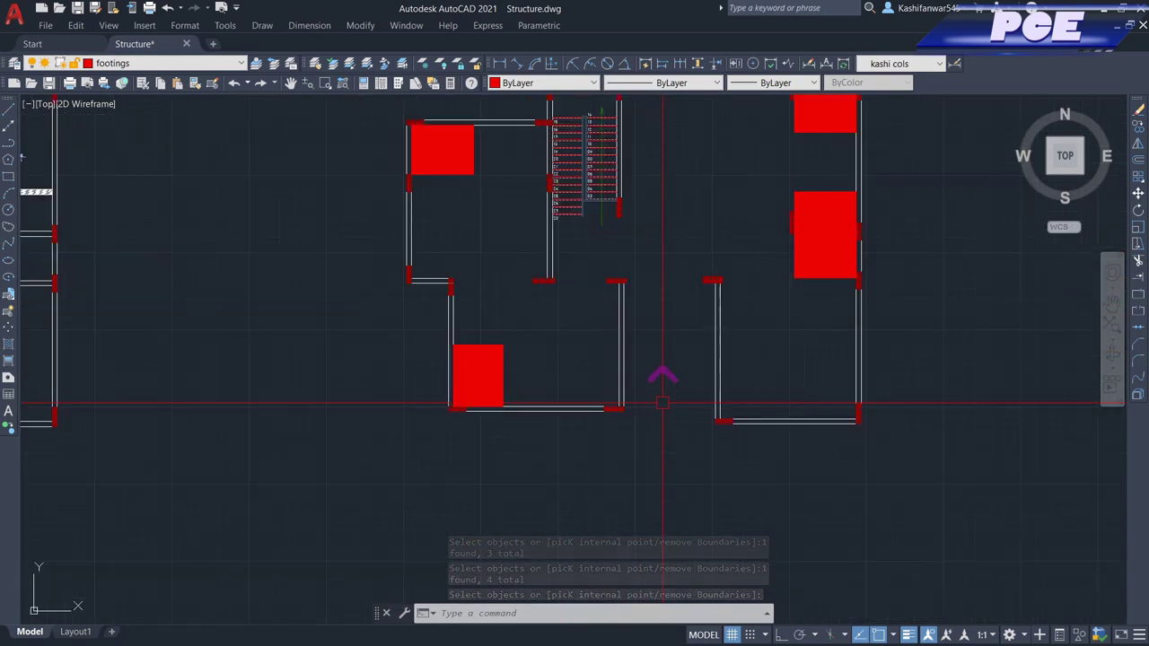
scroll(669, 408, "down", 2)
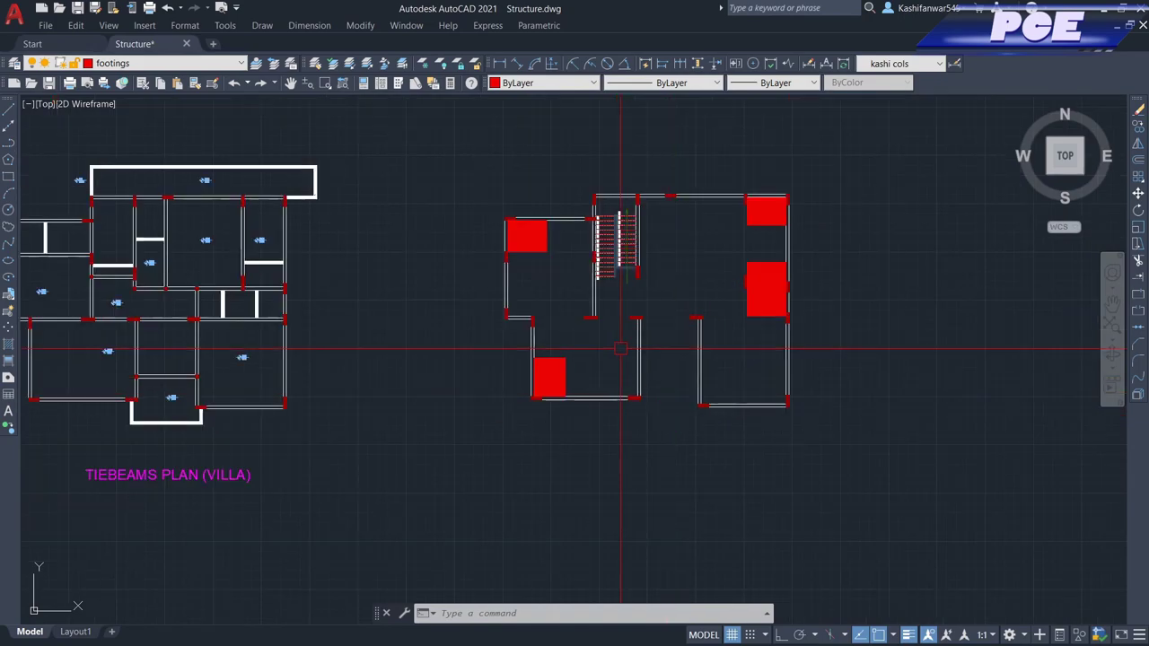
- Copy the F.F.L level marker from the bedroom in the first floor plan to the open area south-east of the stripped plan's staircase
scroll(622, 348, "down", 5)
scroll(596, 204, "up", 5)
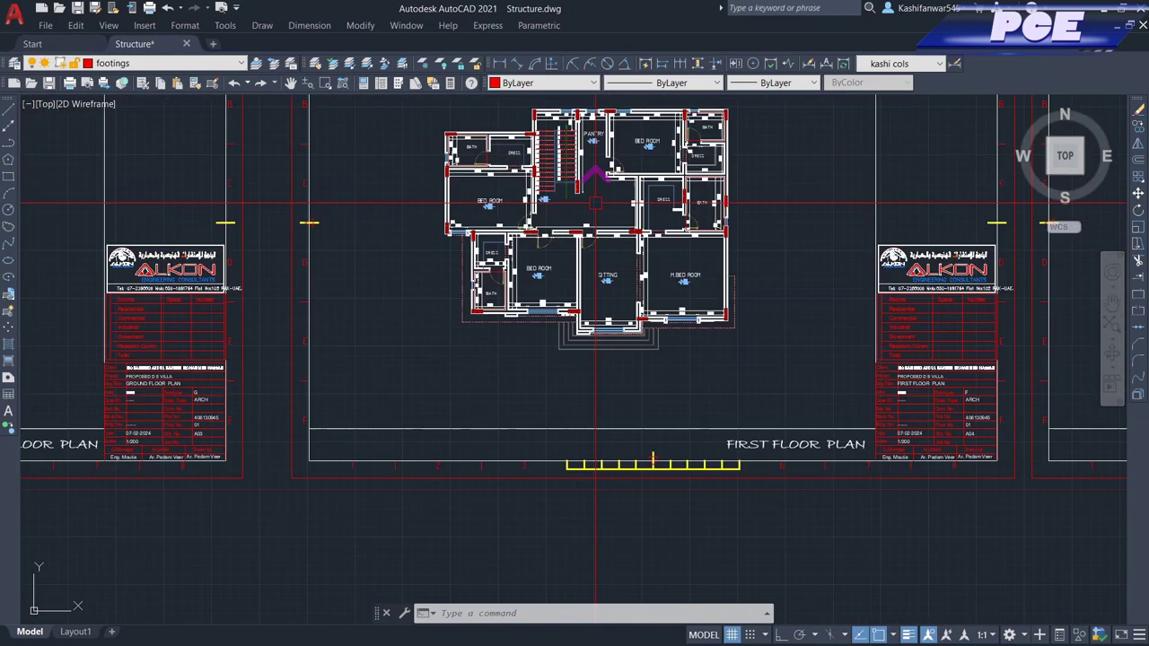
scroll(539, 278, "up", 5)
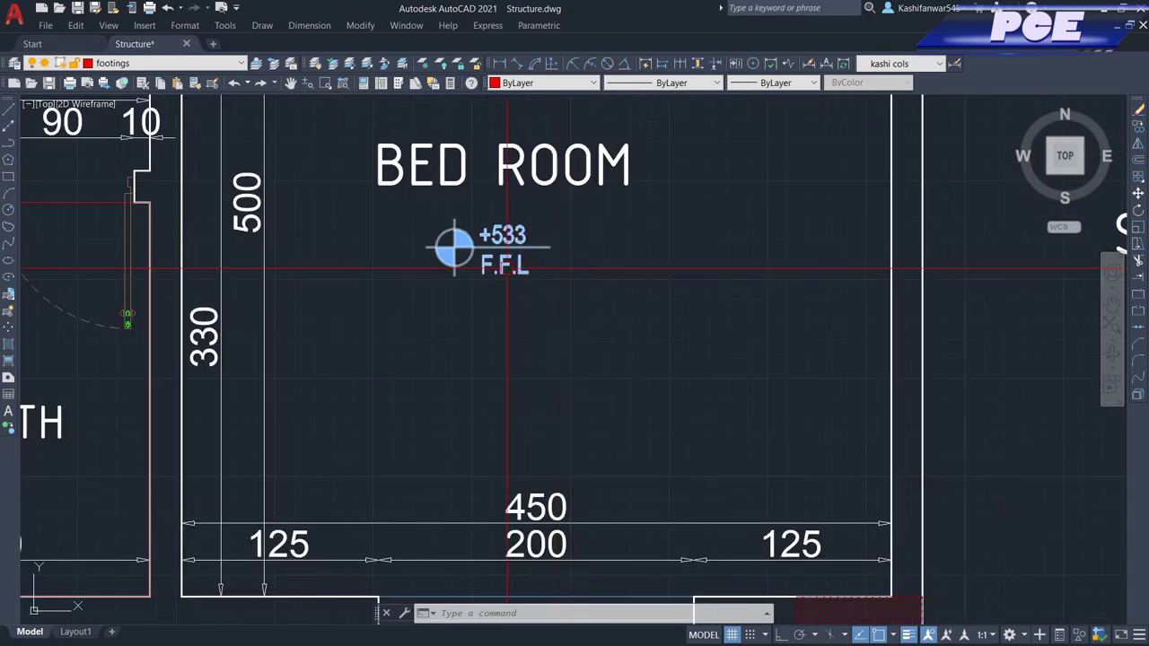
scroll(501, 261, "down", 2)
scroll(456, 242, "up", 2)
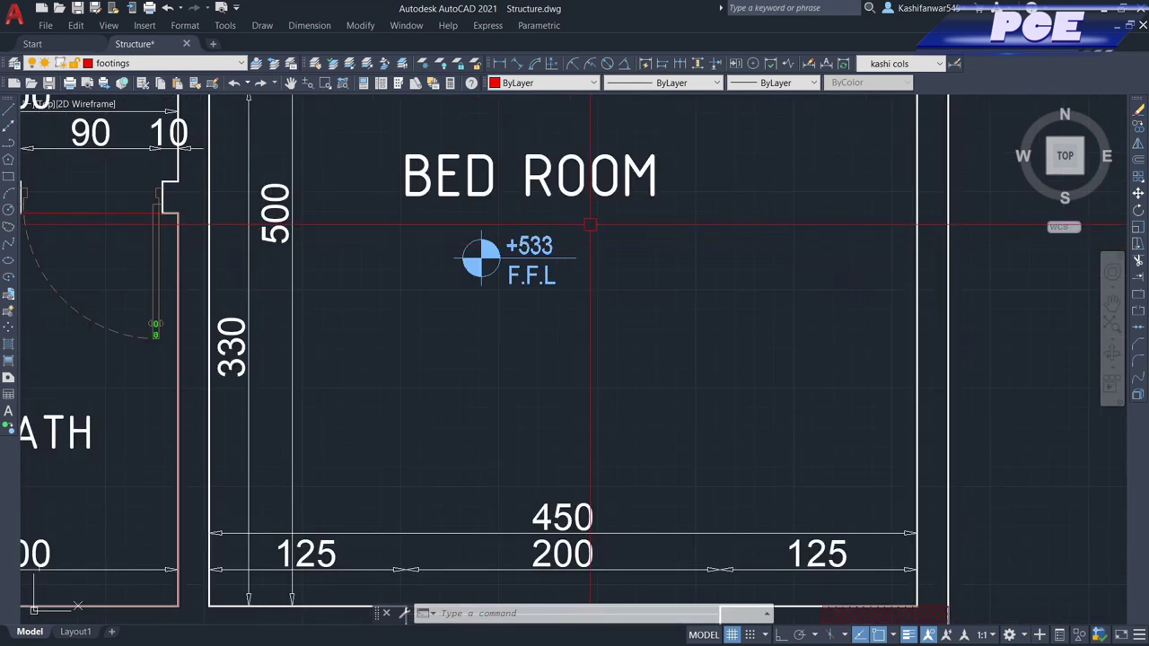
left_click(590, 226)
left_click(459, 311)
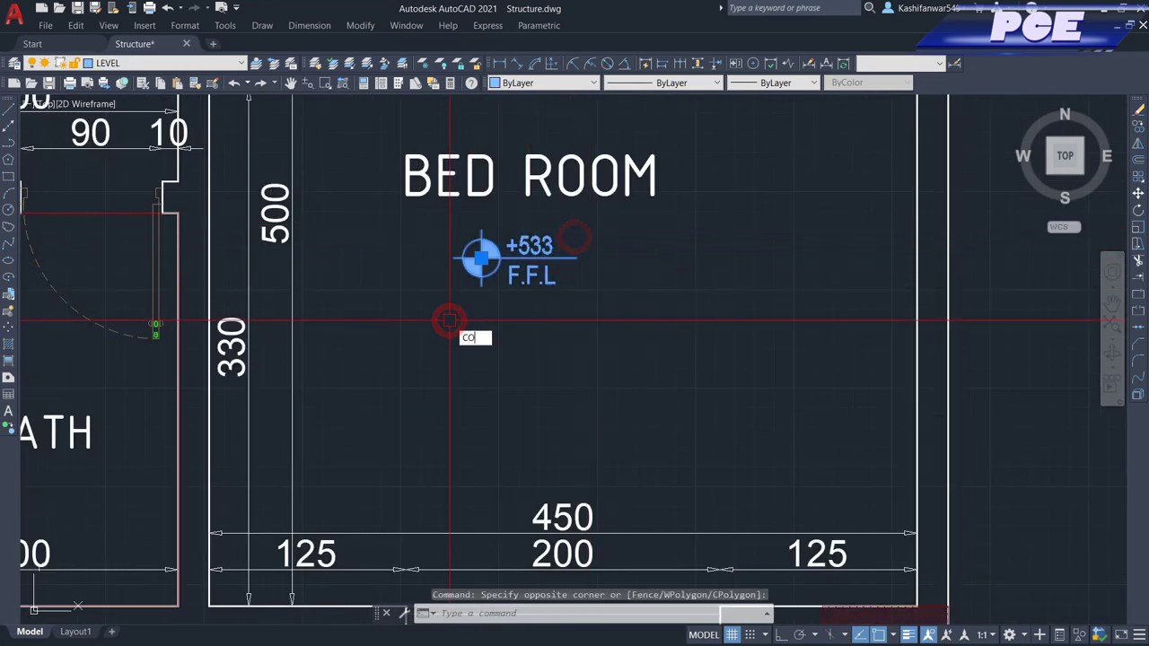
type("co")
key("Return")
left_click(481, 258)
scroll(539, 238, "down", 6)
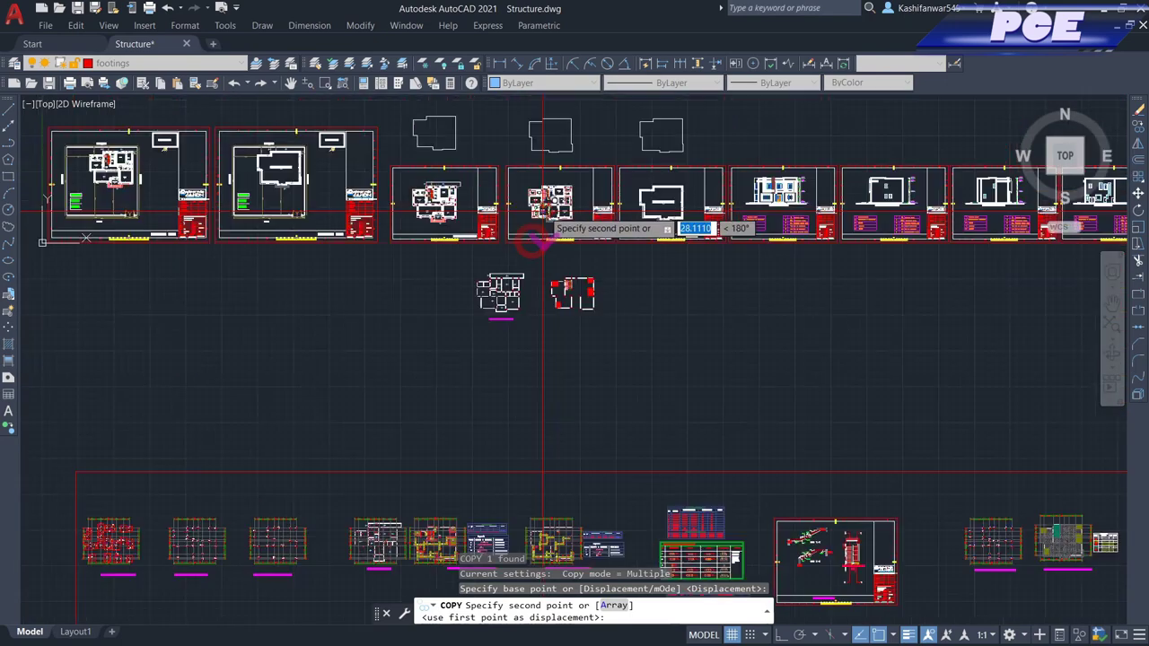
scroll(543, 235, "up", 8)
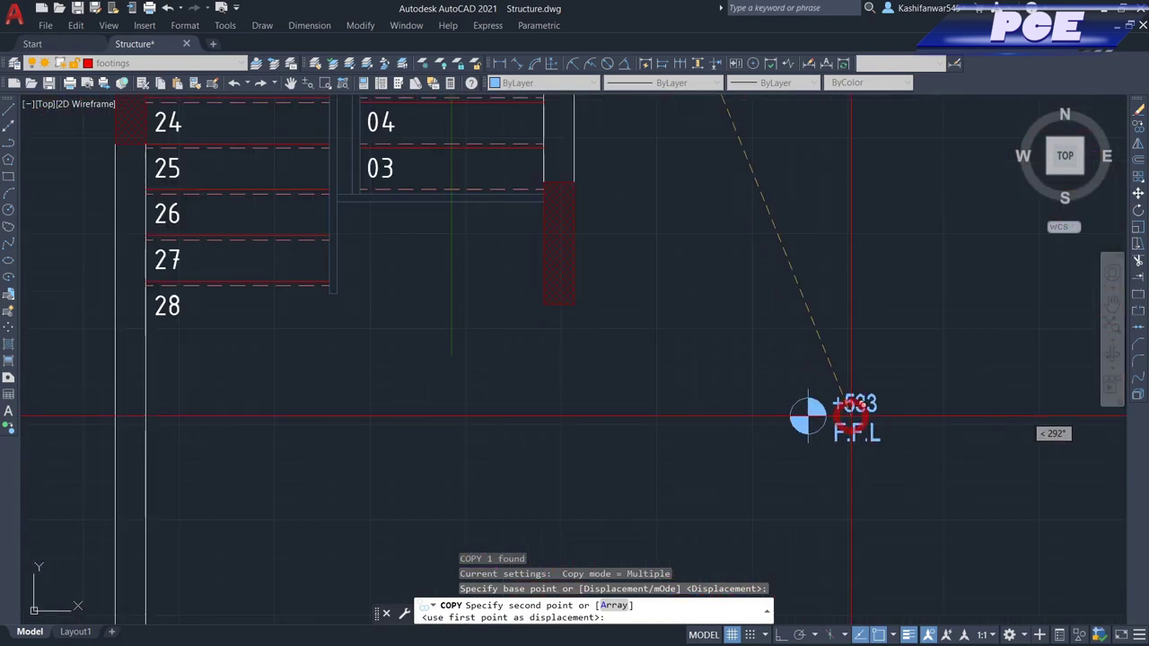
left_click(851, 416)
scroll(764, 333, "down", 5)
scroll(764, 333, "up", 10)
key("Escape")
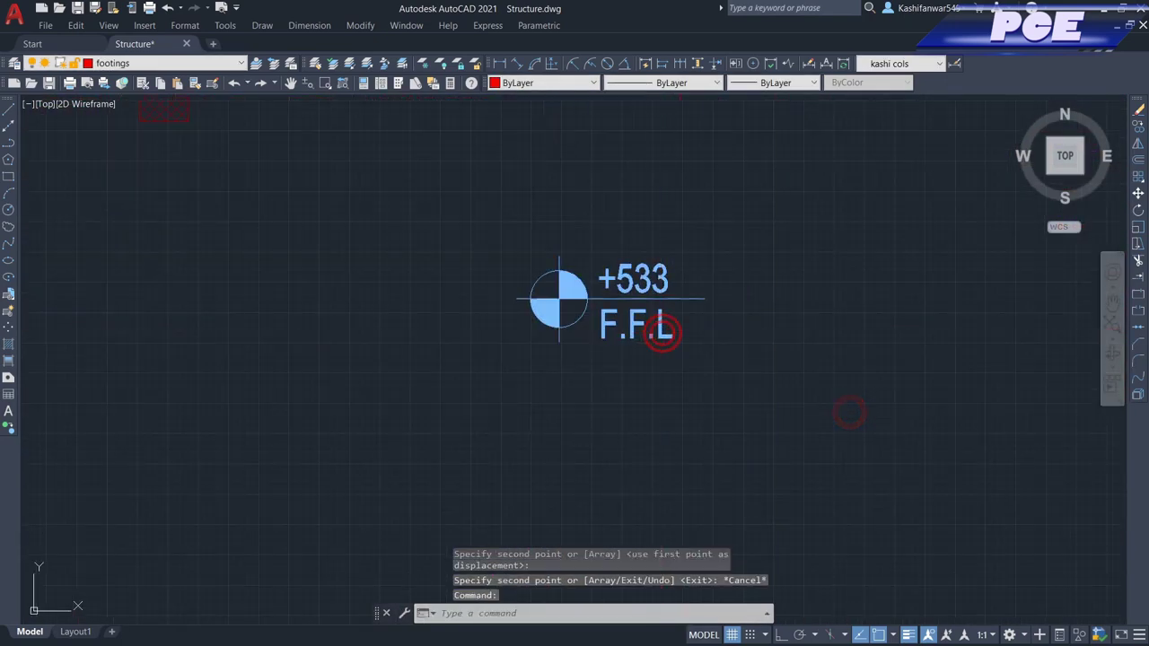
- Change the copied level marker's label to S.S.L and its level to +523
double_click(663, 330)
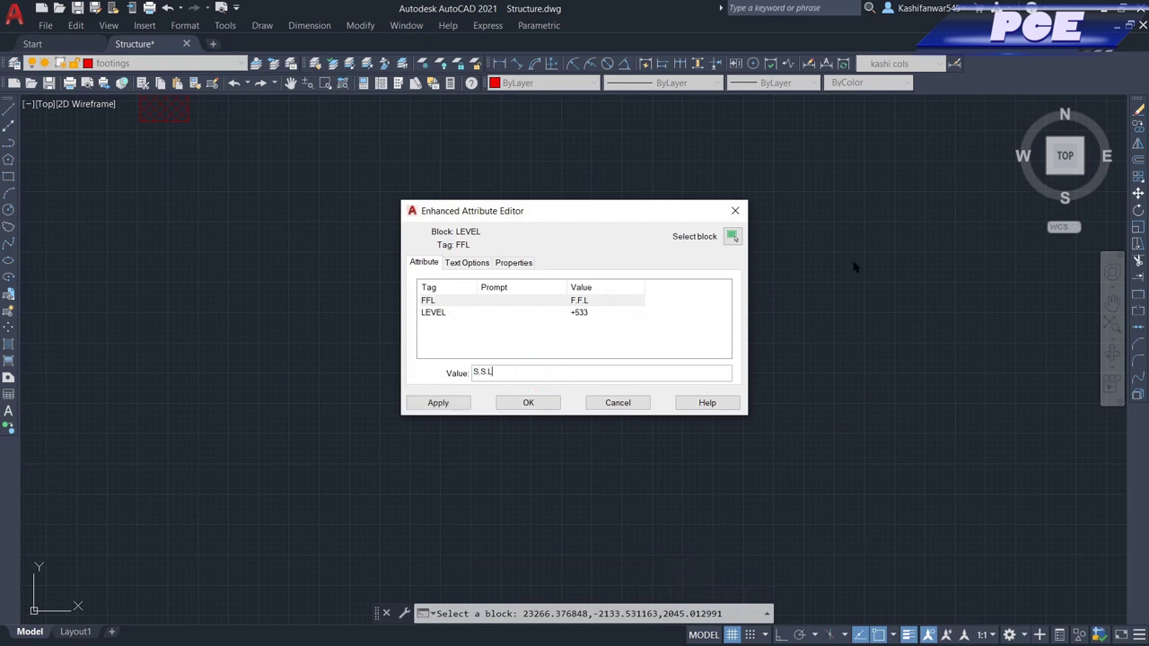
left_click(589, 316)
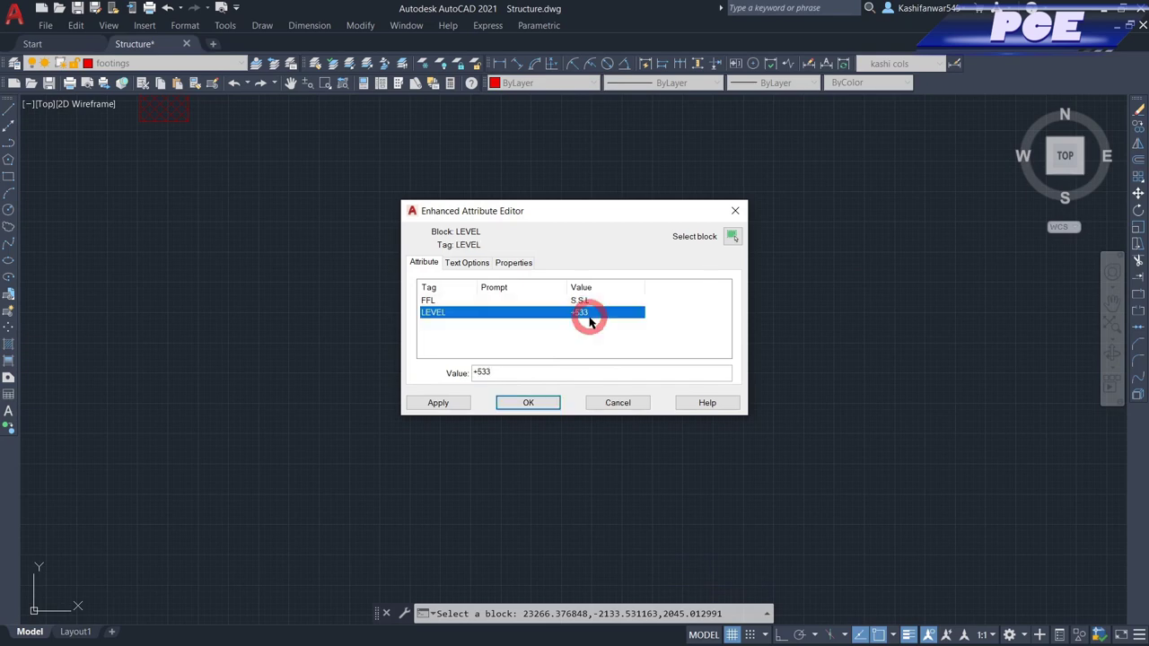
left_click(507, 374)
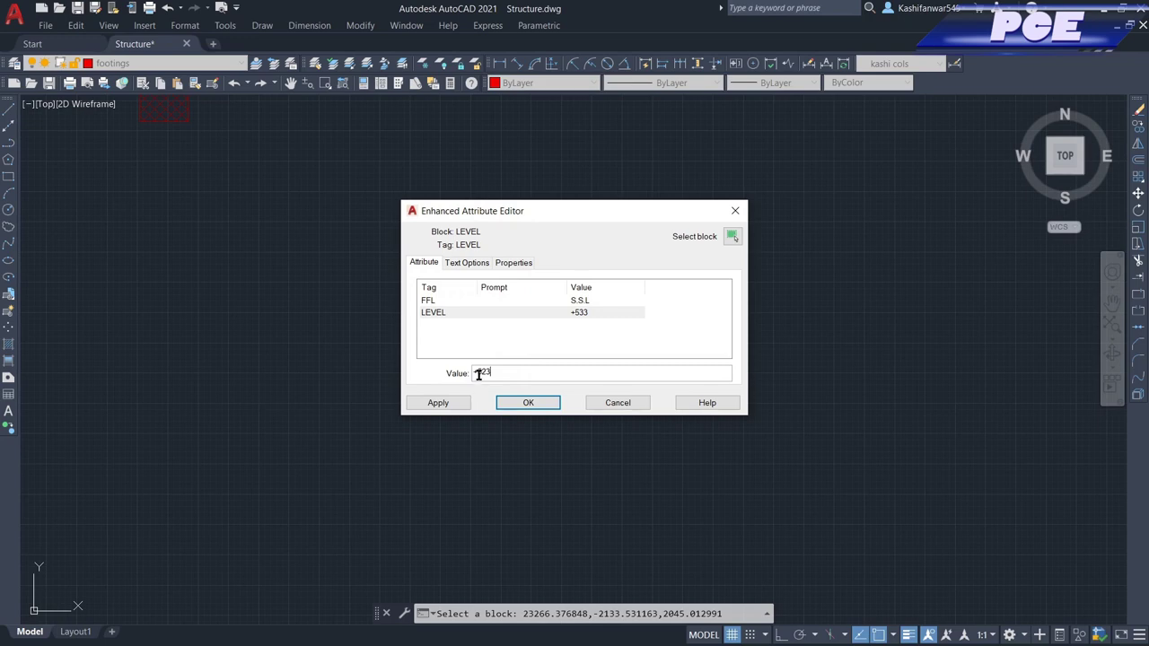
left_click(456, 405)
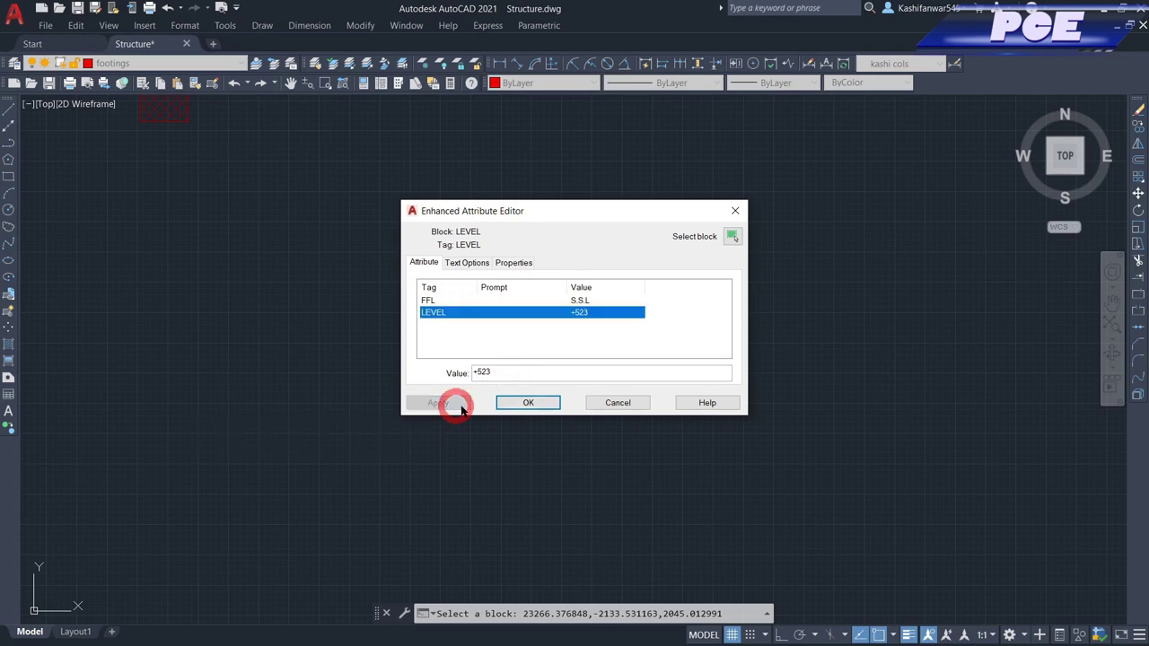
left_click(528, 406)
- Copy the +523 S.S.L marker onto the larger hatched bath on the east side
scroll(646, 352, "down", 5)
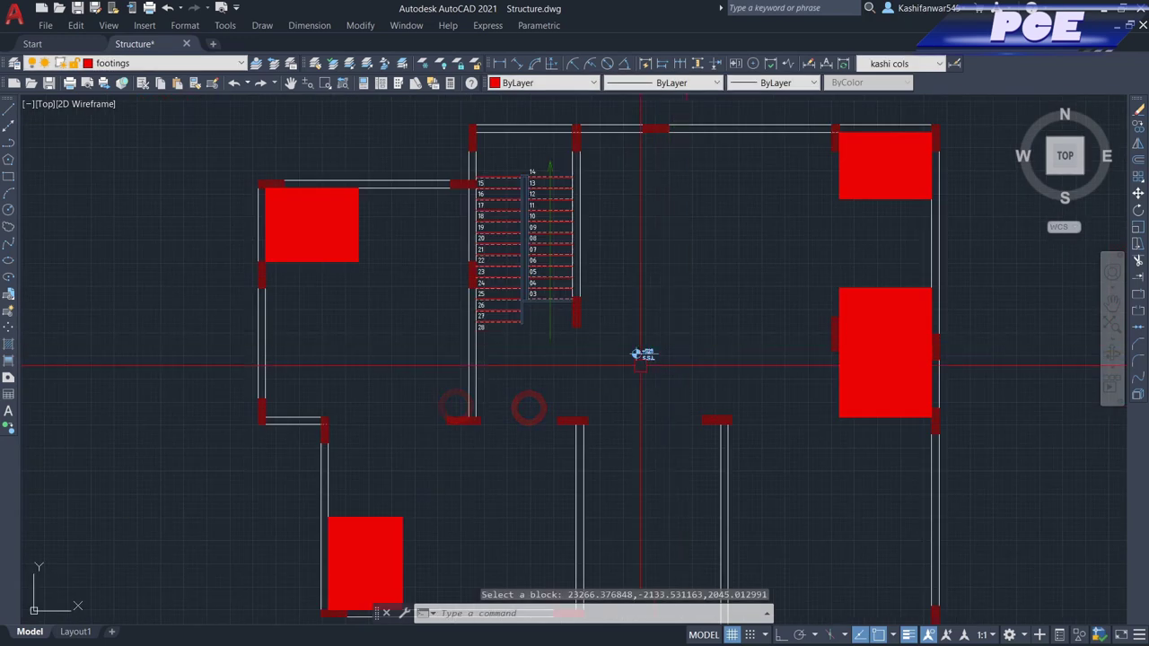
scroll(669, 366, "up", 3)
left_click(656, 322)
left_click(597, 377)
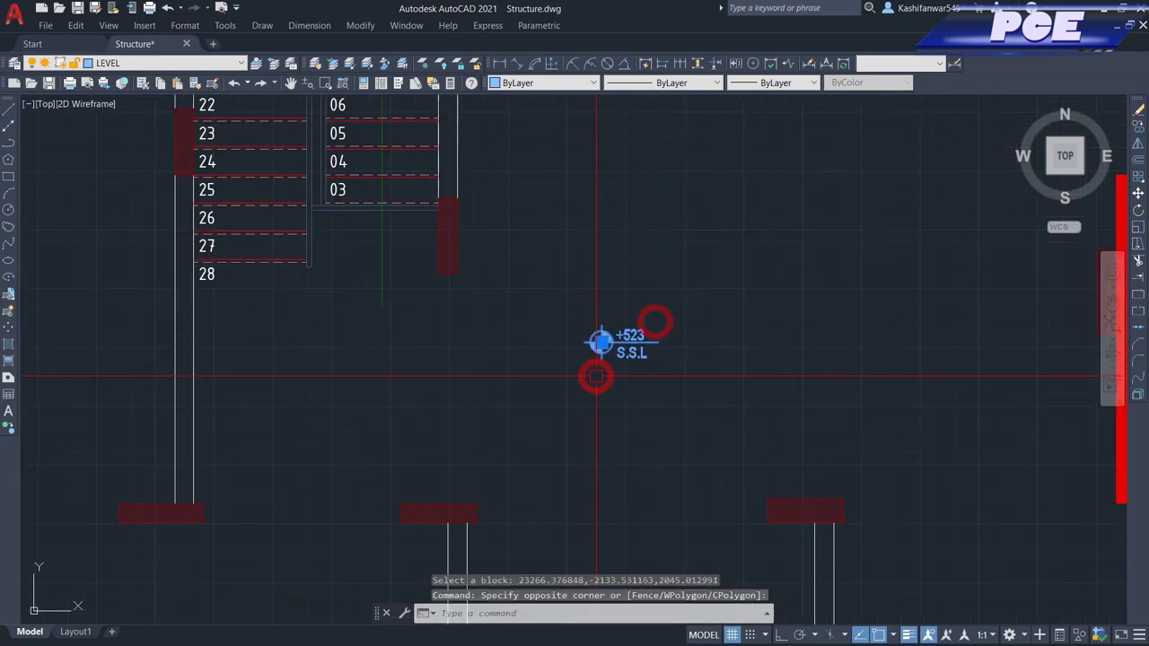
key("Return")
left_click(620, 343)
scroll(551, 398, "down", 3)
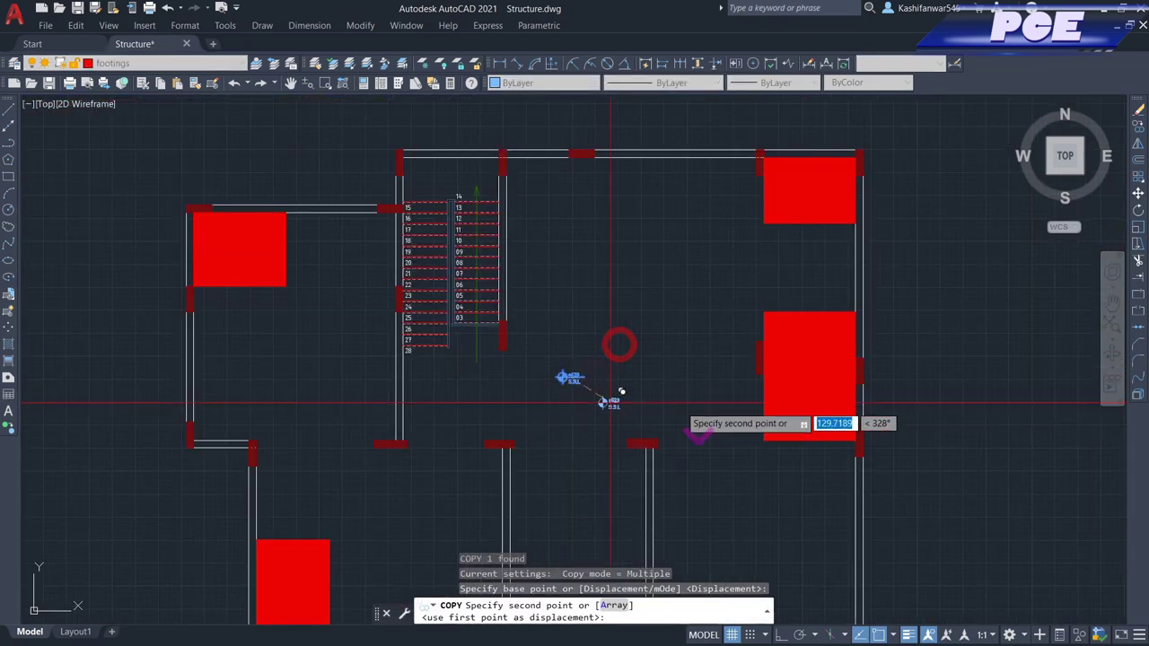
scroll(842, 390, "up", 3)
left_click(774, 296)
left_click(754, 295)
scroll(755, 294, "up", 5)
key("Escape")
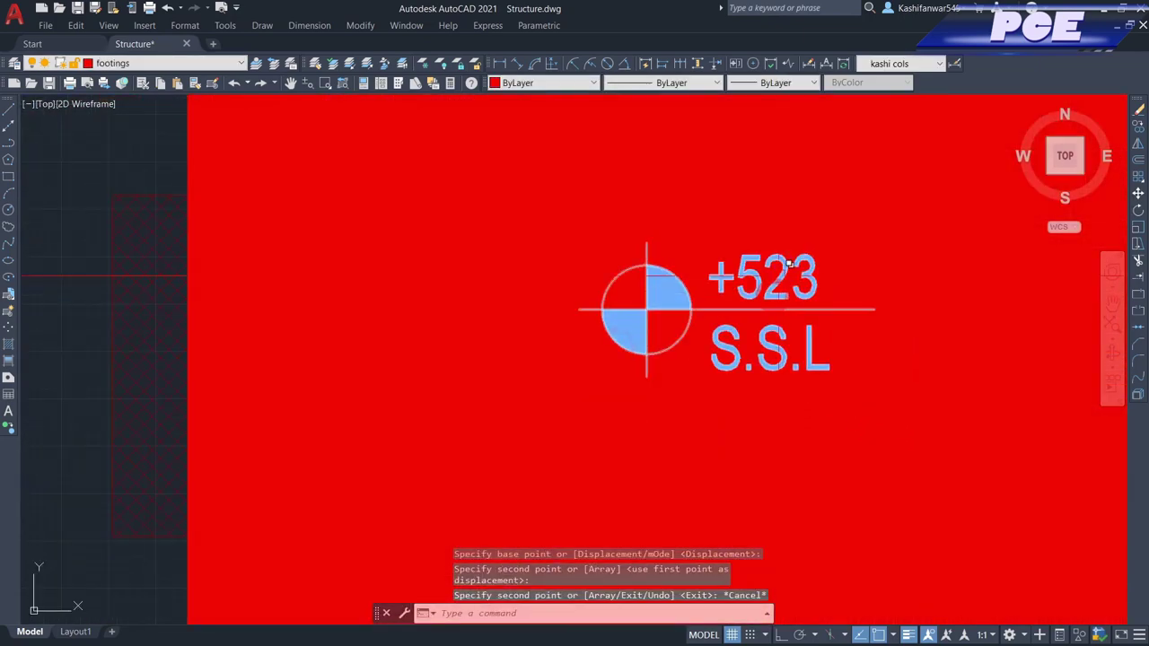
- Set the level value of the marker in the larger east bath to +513
double_click(626, 355)
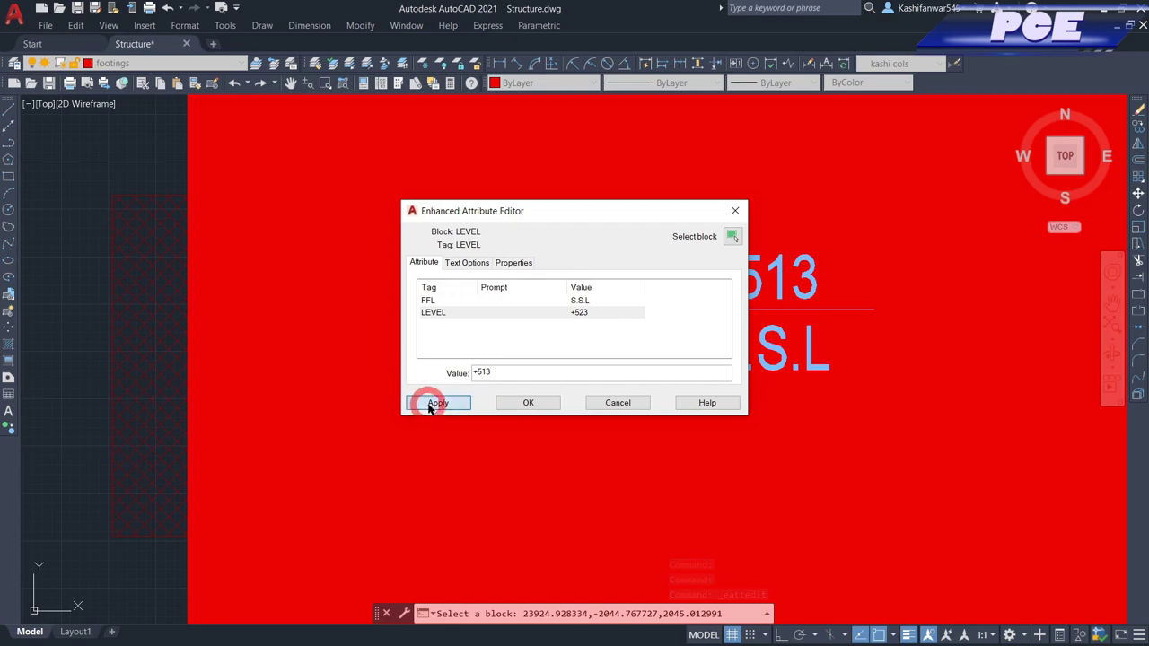
left_click(521, 404)
- Copy the +513 S.S.L marker from the larger east bath onto the other three hatched baths
scroll(638, 352, "down", 6)
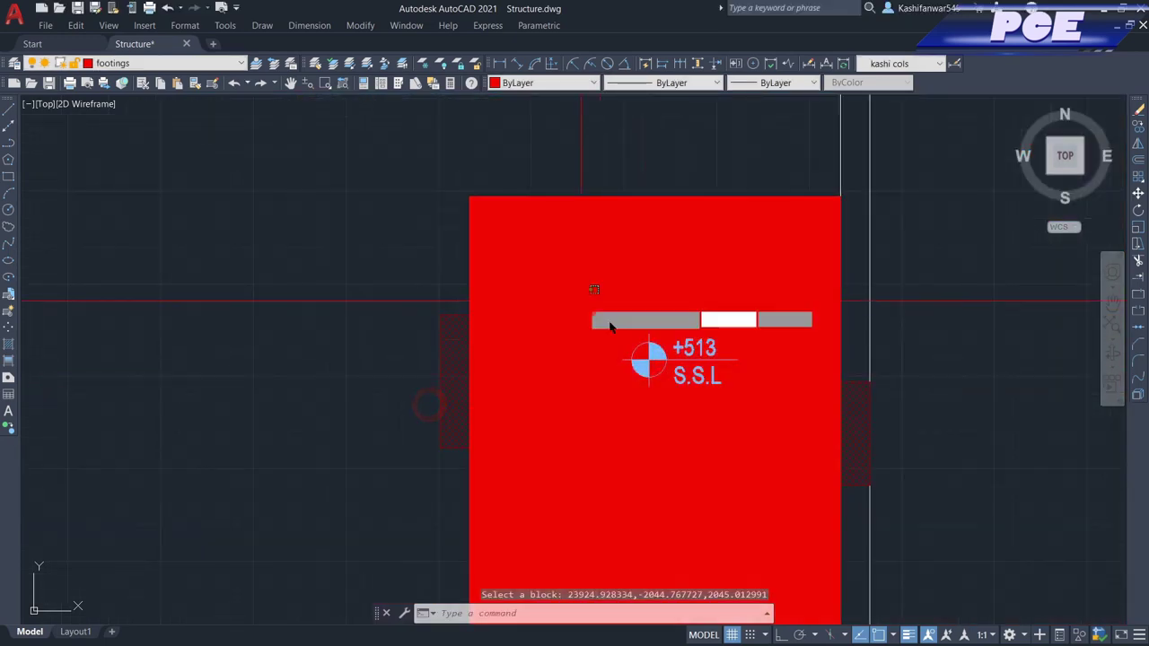
scroll(637, 352, "down", 3)
scroll(596, 384, "up", 4)
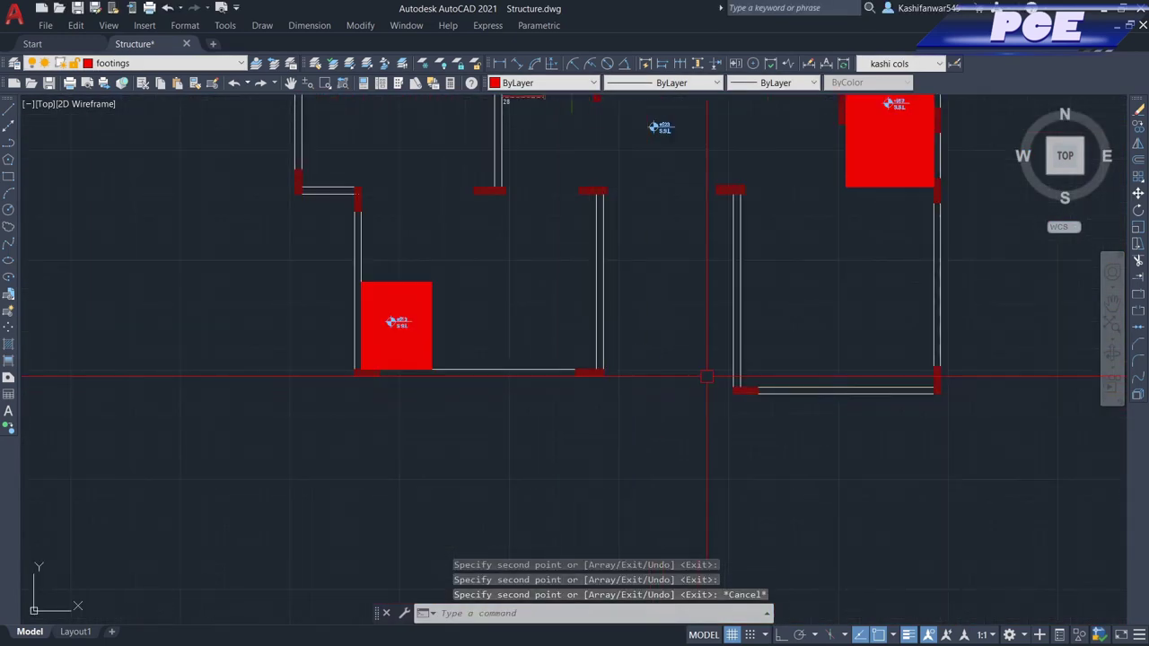
- Select the dashed outlines around the south-west bath and bedroom and around the master bedroom in the first floor plan
scroll(694, 372, "down", 4)
scroll(694, 372, "down", 3)
scroll(672, 231, "up", 8)
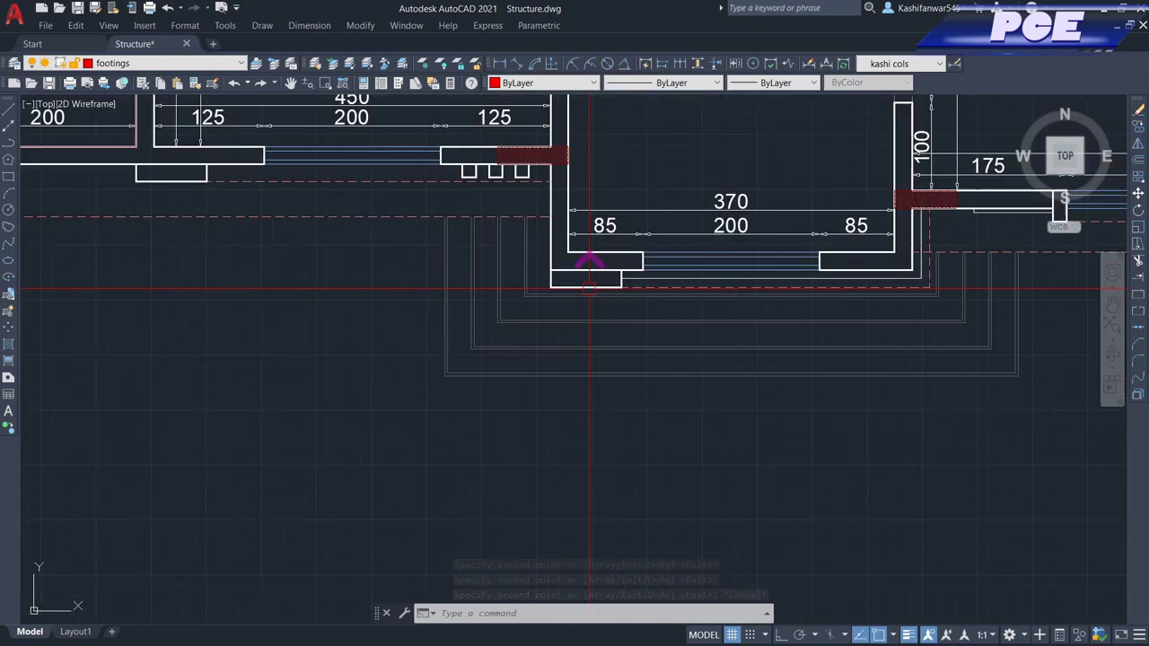
scroll(562, 302, "down", 3)
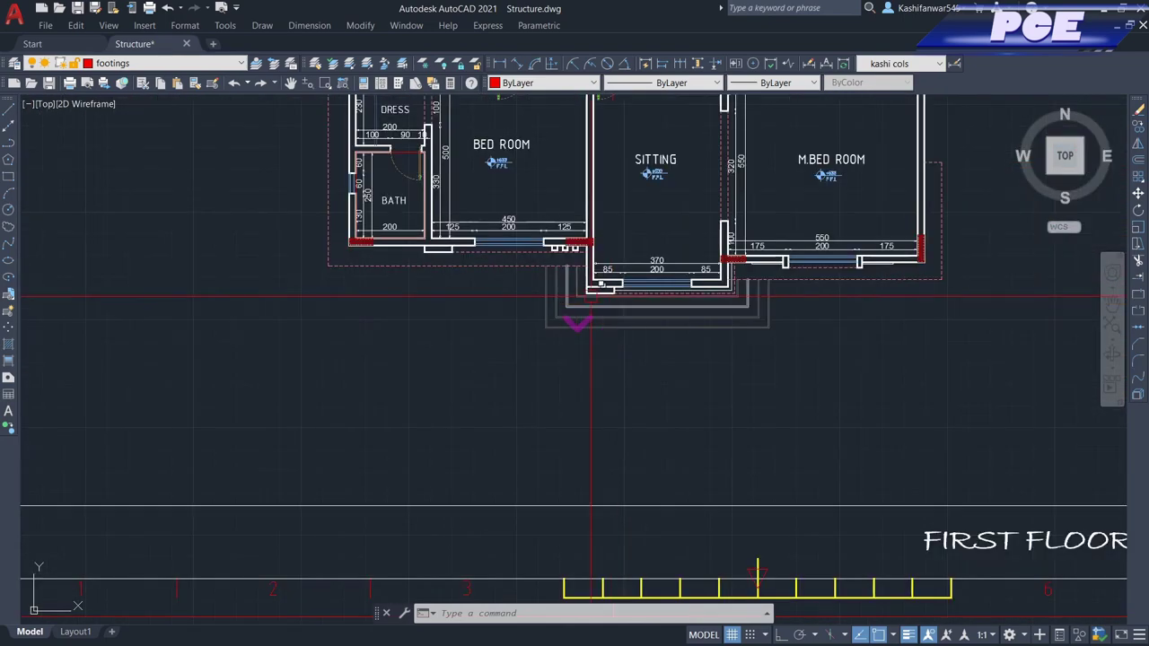
left_click(376, 266)
scroll(353, 261, "up", 3)
left_click(259, 270)
left_click(201, 309)
scroll(404, 322, "down", 3)
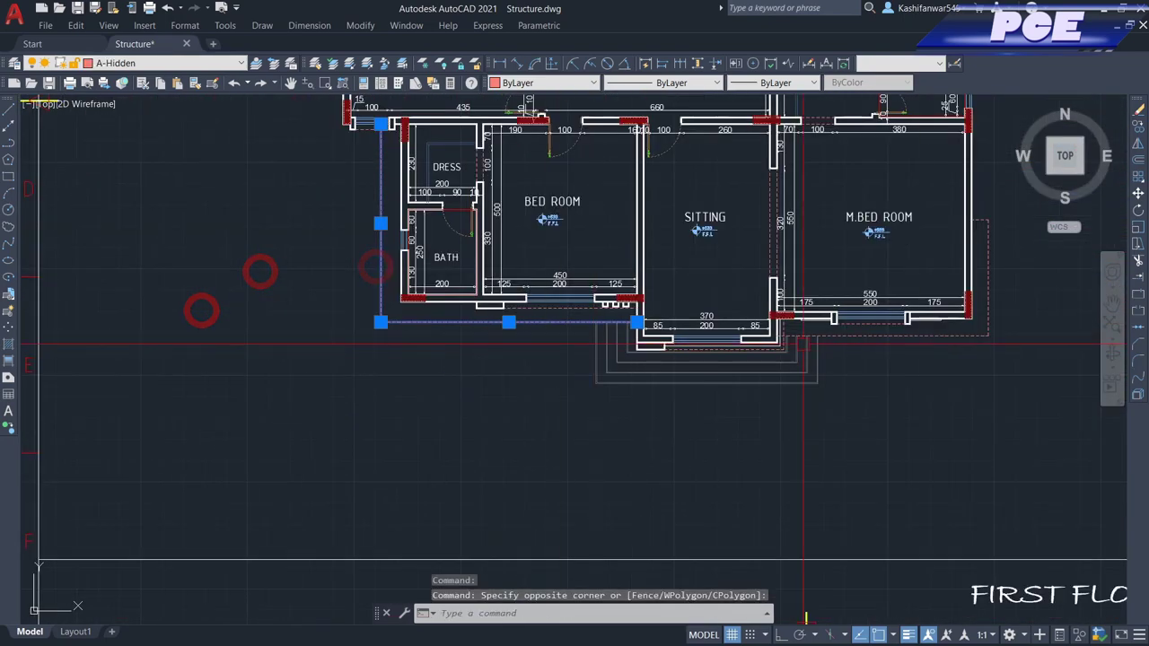
scroll(959, 331, "up", 2)
left_click(999, 332)
left_click(961, 368)
scroll(960, 369, "down", 4)
scroll(849, 294, "up", 3)
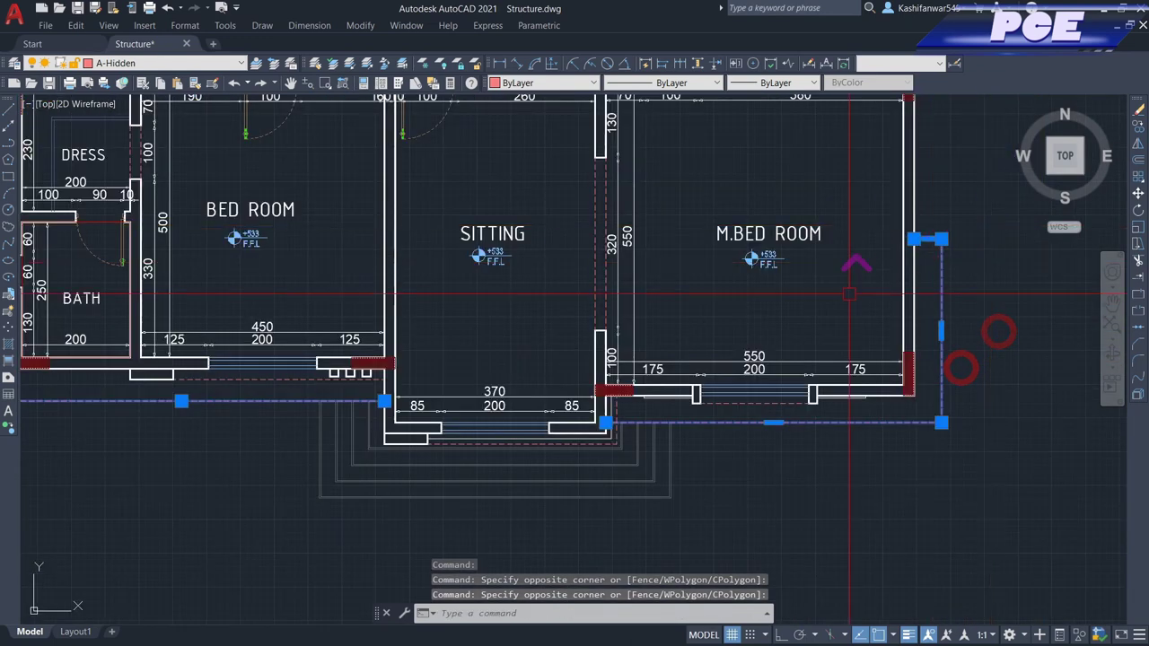
- Add the vertical edges on both sides of the sitting room to the selection and copy all the outlines onto the Ground Floor Beams and Slab Plan
scroll(380, 449, "up", 3)
scroll(381, 342, "up", 3)
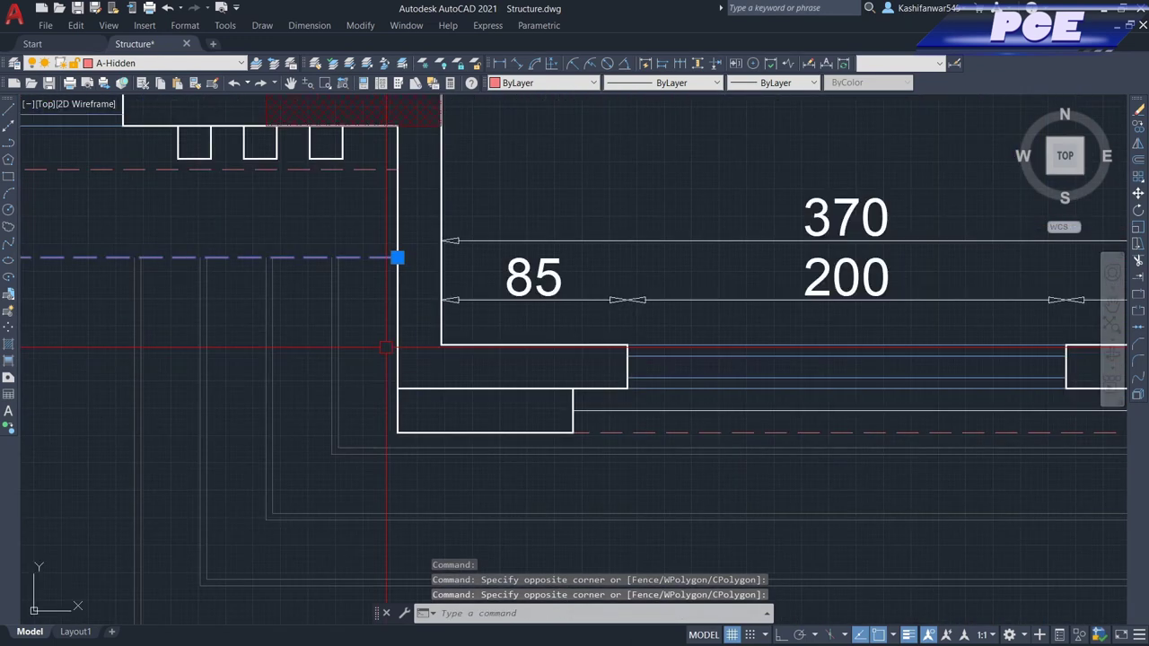
left_click(393, 337)
scroll(392, 336, "down", 3)
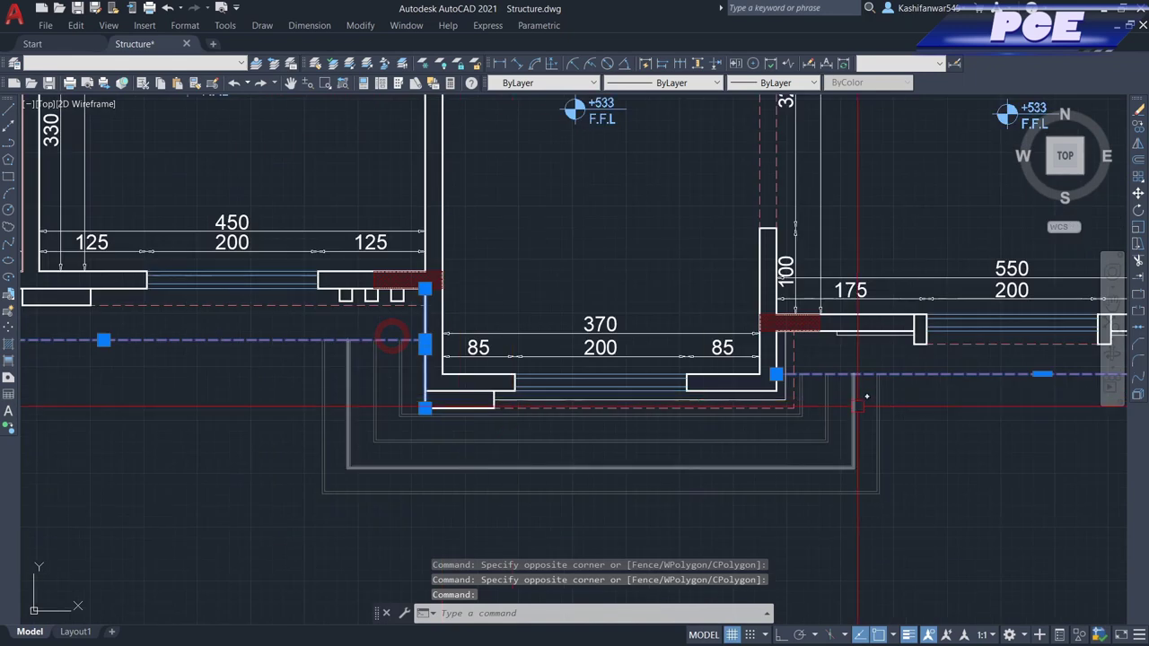
scroll(701, 353, "up", 4)
left_click(691, 362)
scroll(741, 357, "down", 3)
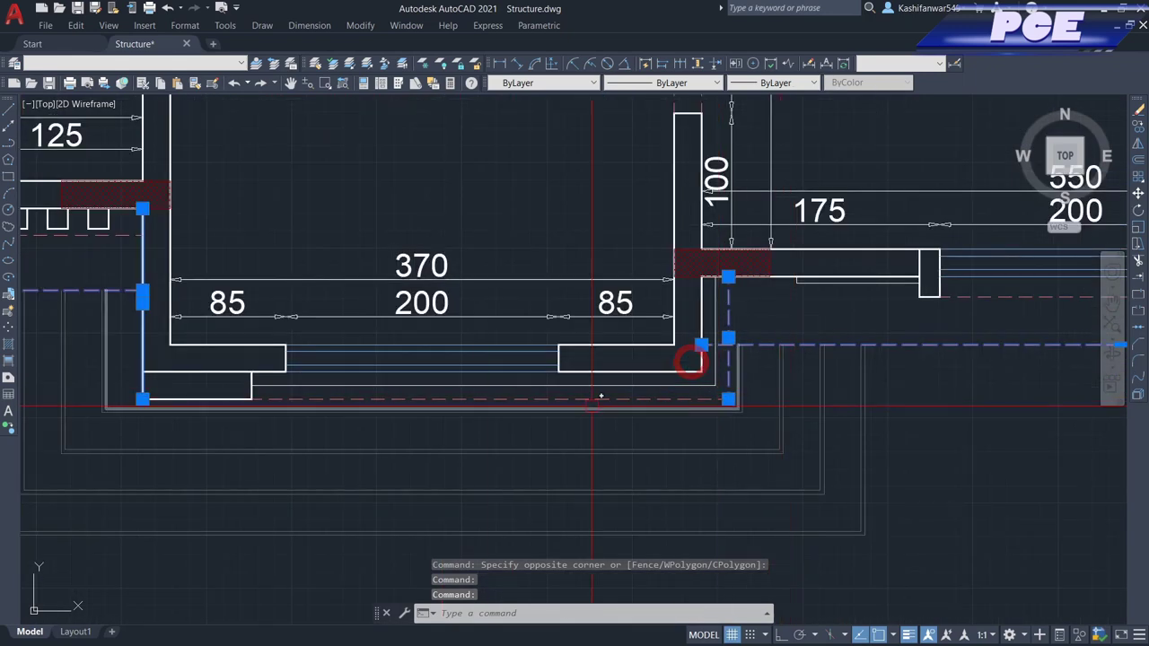
scroll(816, 378, "down", 4)
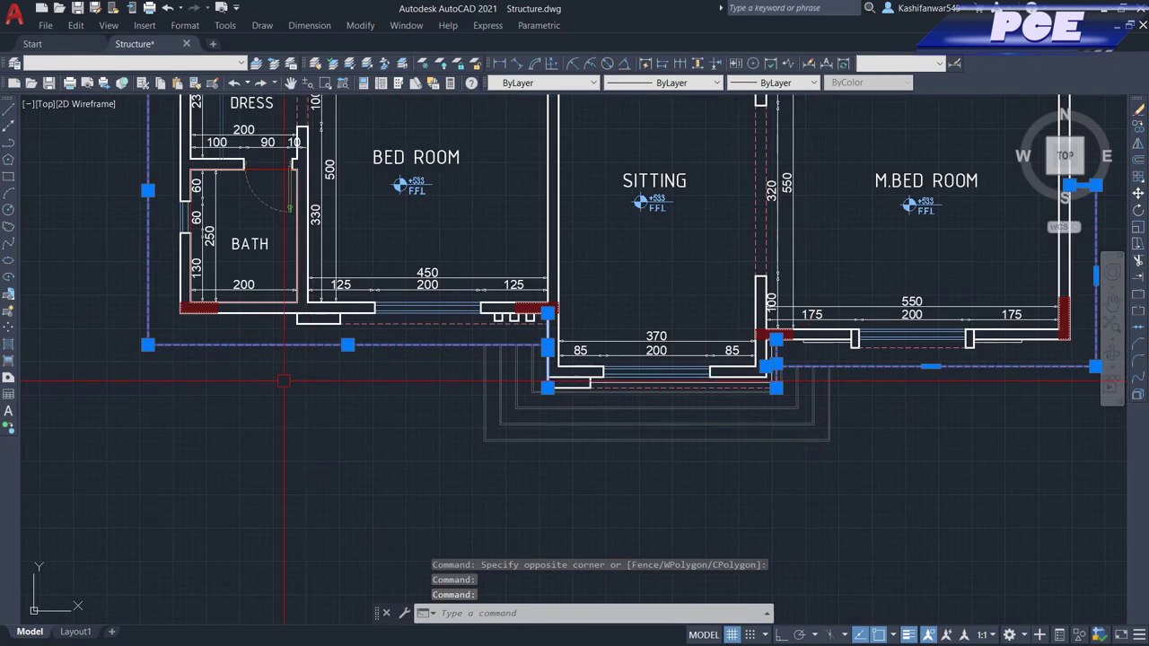
key("Return")
scroll(224, 388, "down", 2)
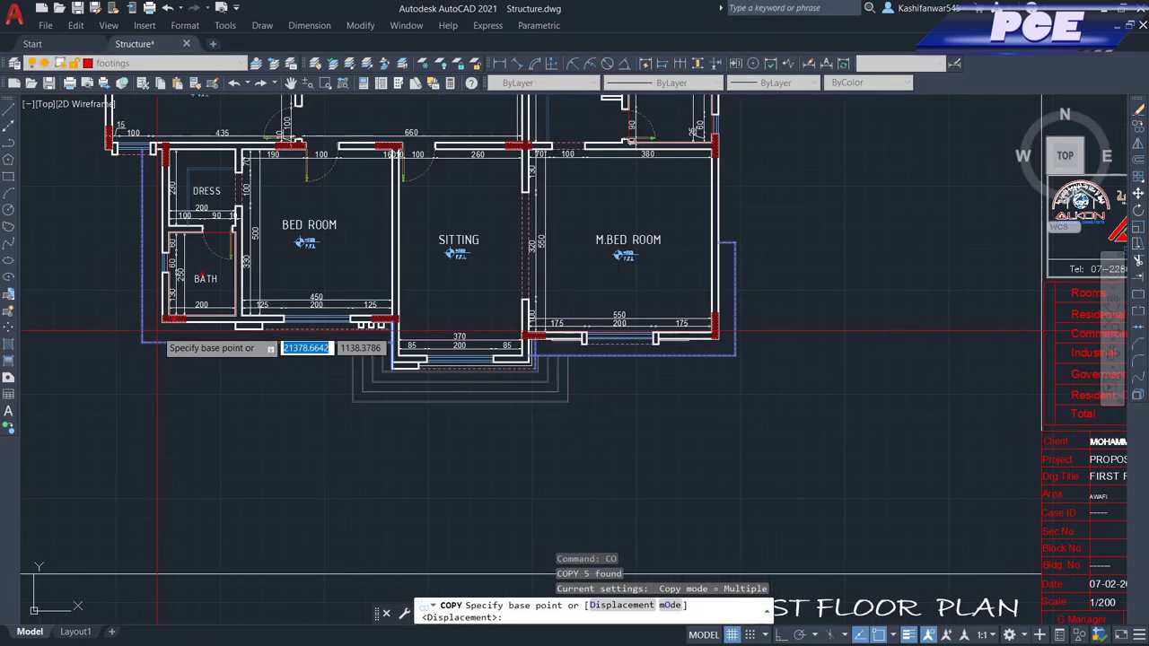
scroll(167, 410, "up", 6)
left_click(203, 273)
scroll(759, 193, "down", 8)
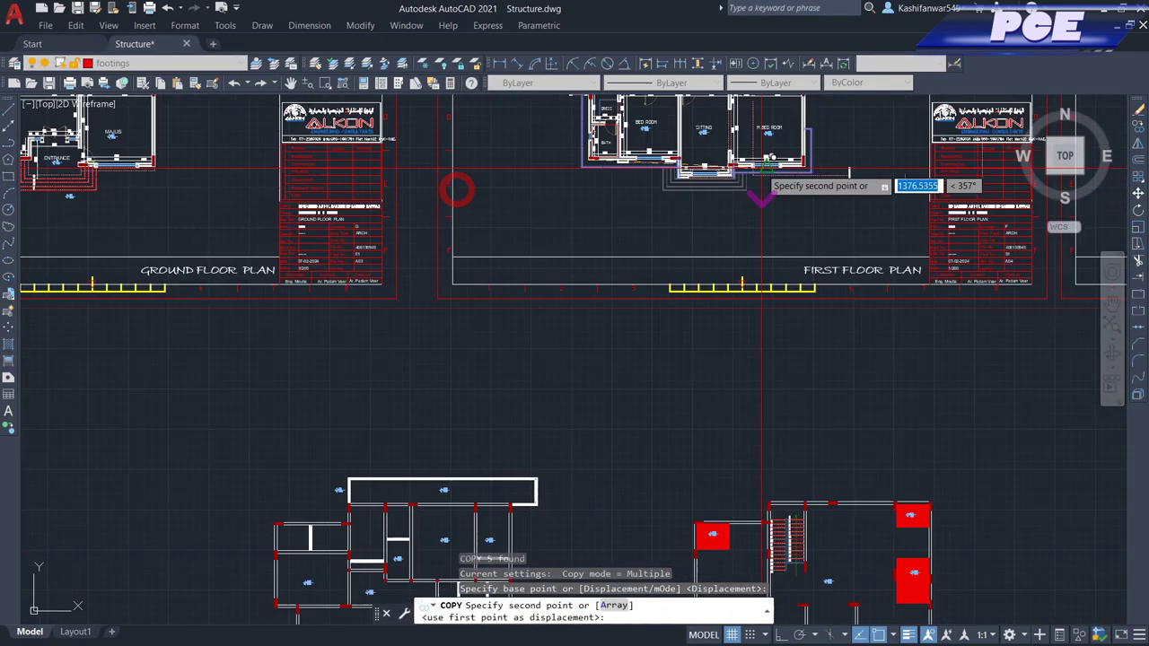
scroll(877, 368, "up", 4)
scroll(731, 404, "up", 3)
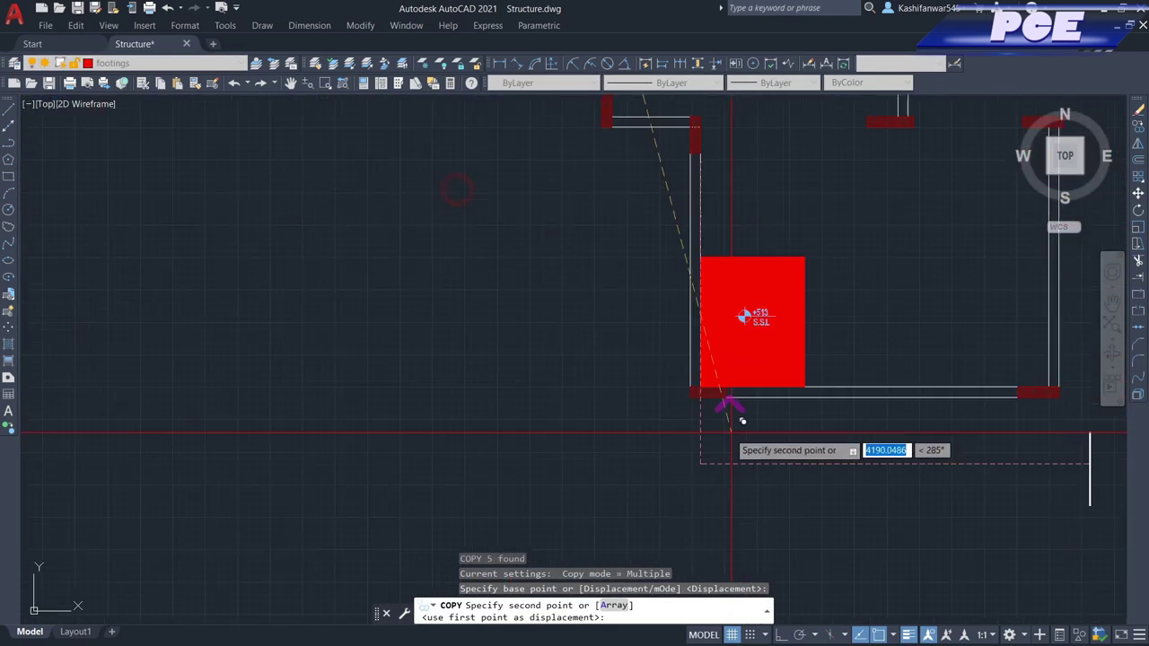
left_click(691, 401)
key("Escape")
scroll(691, 401, "down", 5)
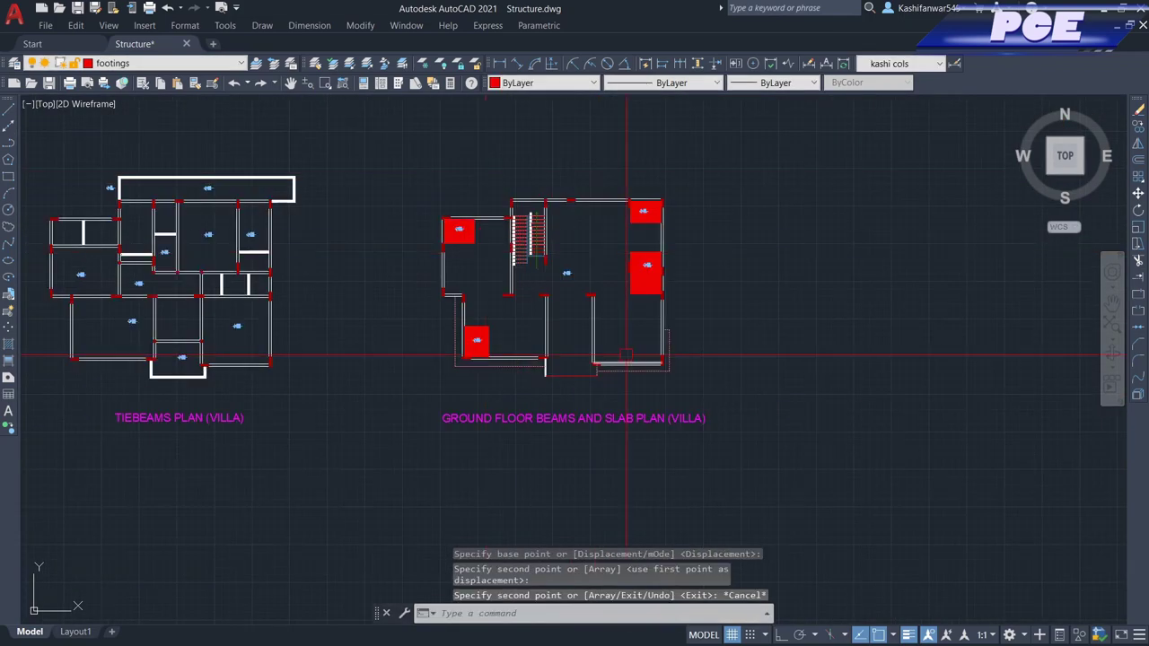
- Review the tie beams, ground floor and first floor beam and slab plans of the villa side by side
scroll(653, 149, "down", 4)
scroll(616, 501, "up", 6)
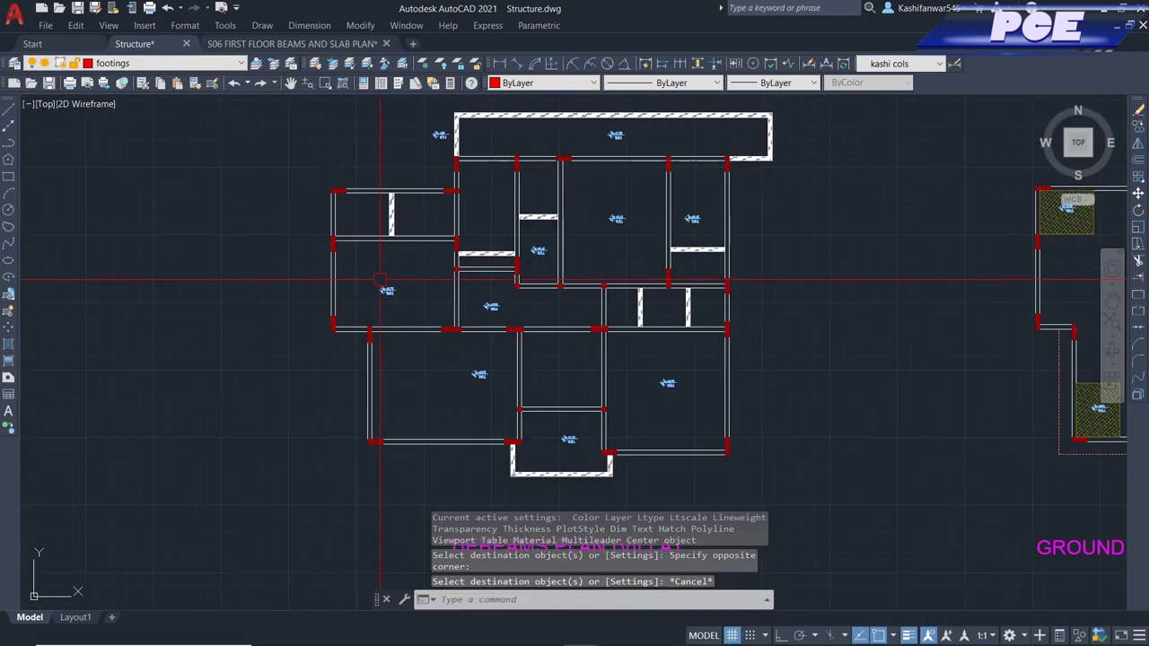
scroll(382, 281, "down", 2)
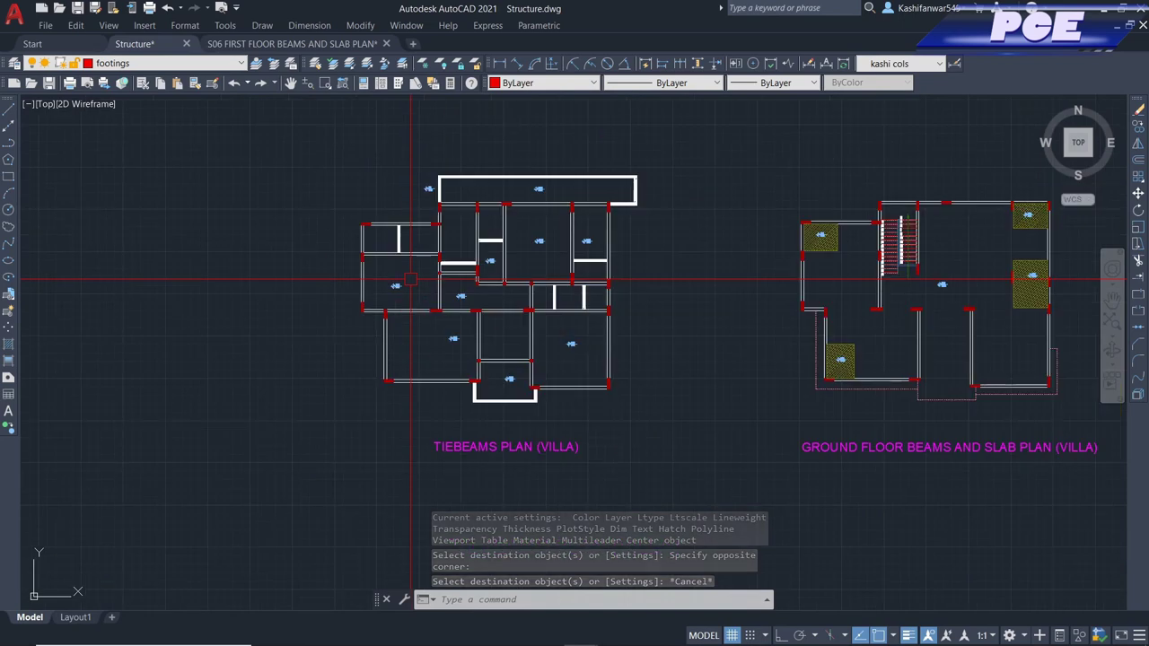
scroll(400, 291, "down", 2)
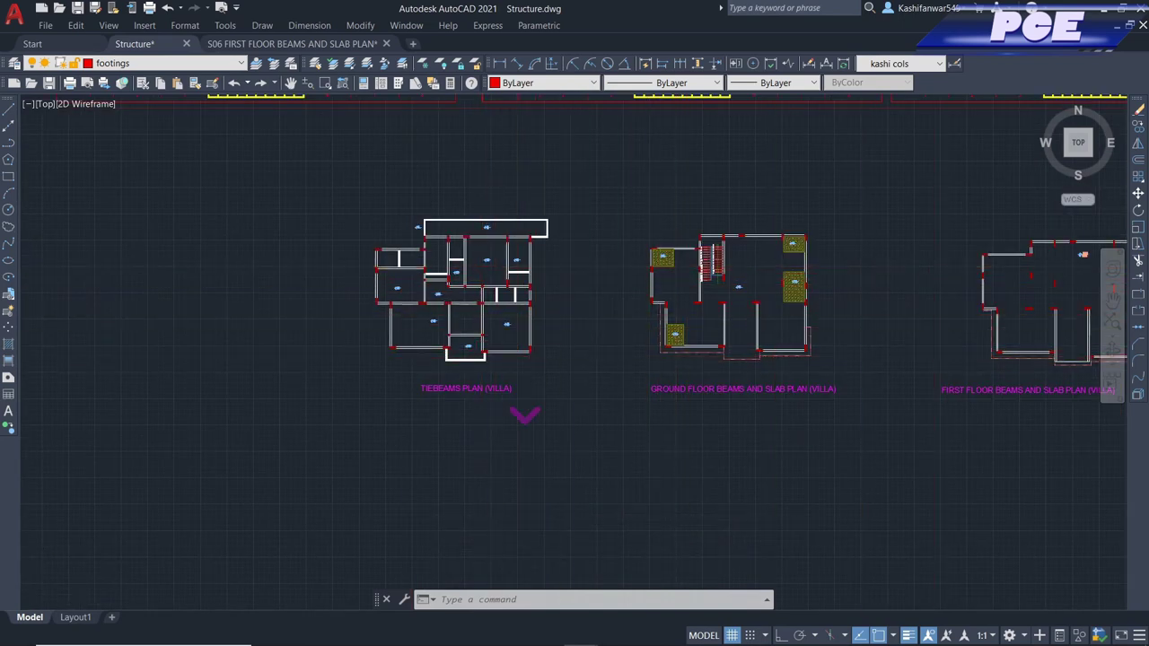
scroll(526, 386, "down", 2)
scroll(835, 296, "up", 2)
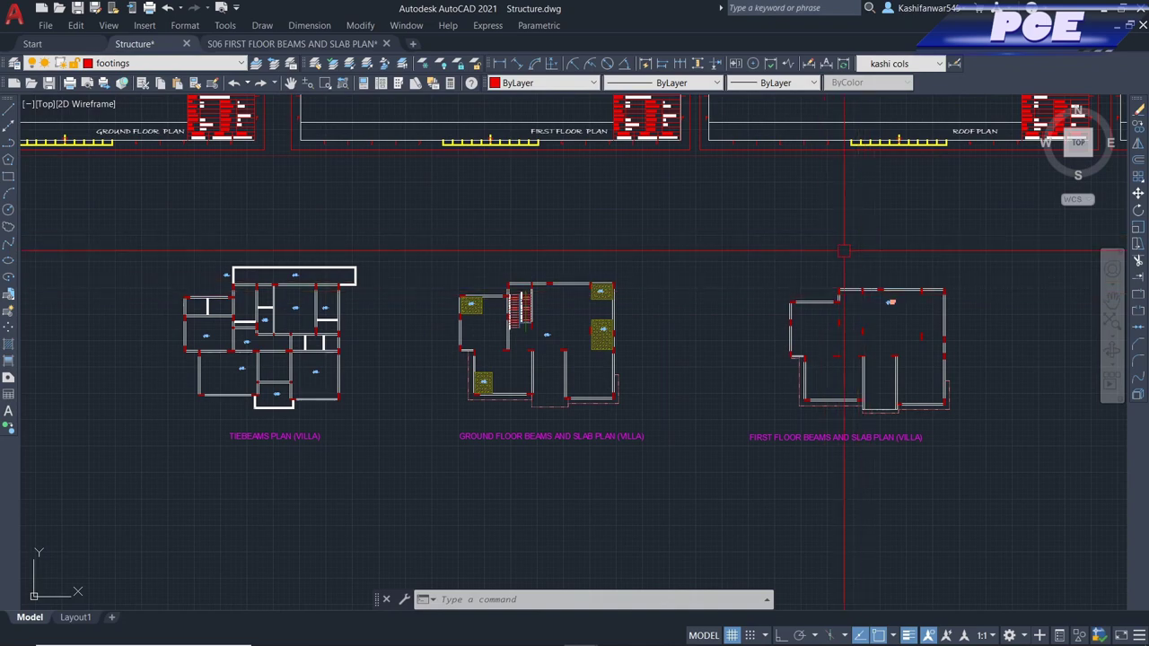
scroll(951, 300, "down", 2)
scroll(569, 351, "up", 2)
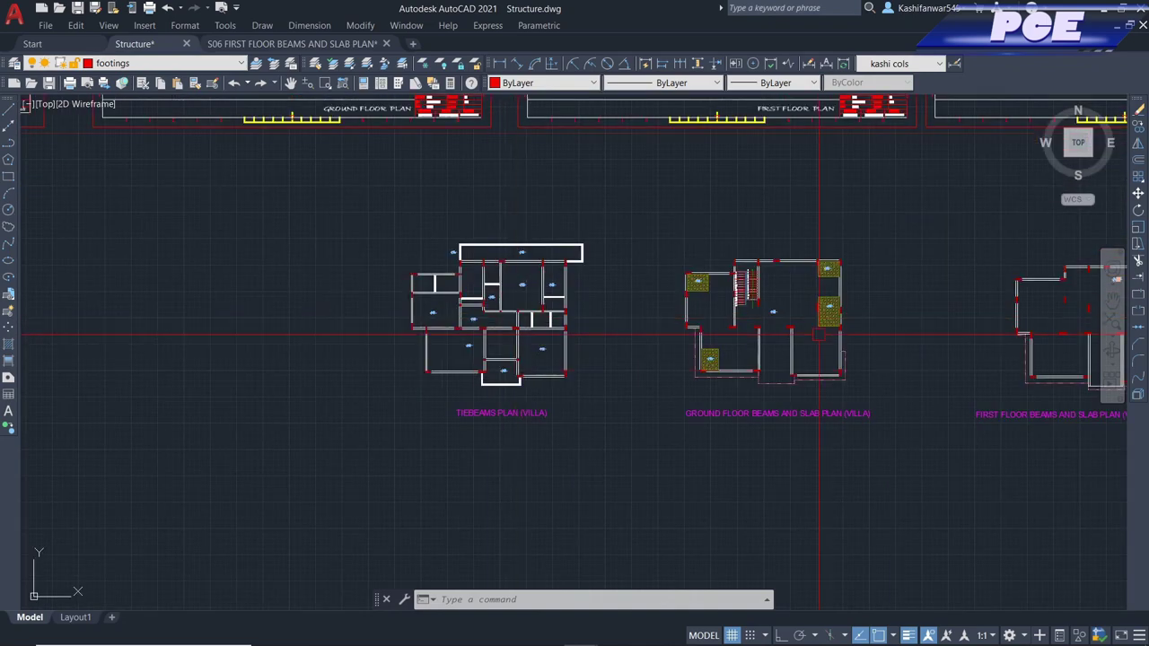
scroll(518, 309, "up", 5)
scroll(529, 305, "down", 2)
- Move the title TIEBEAMS PLAN (VILLA) straight down, further away from the plan
scroll(467, 422, "up", 3)
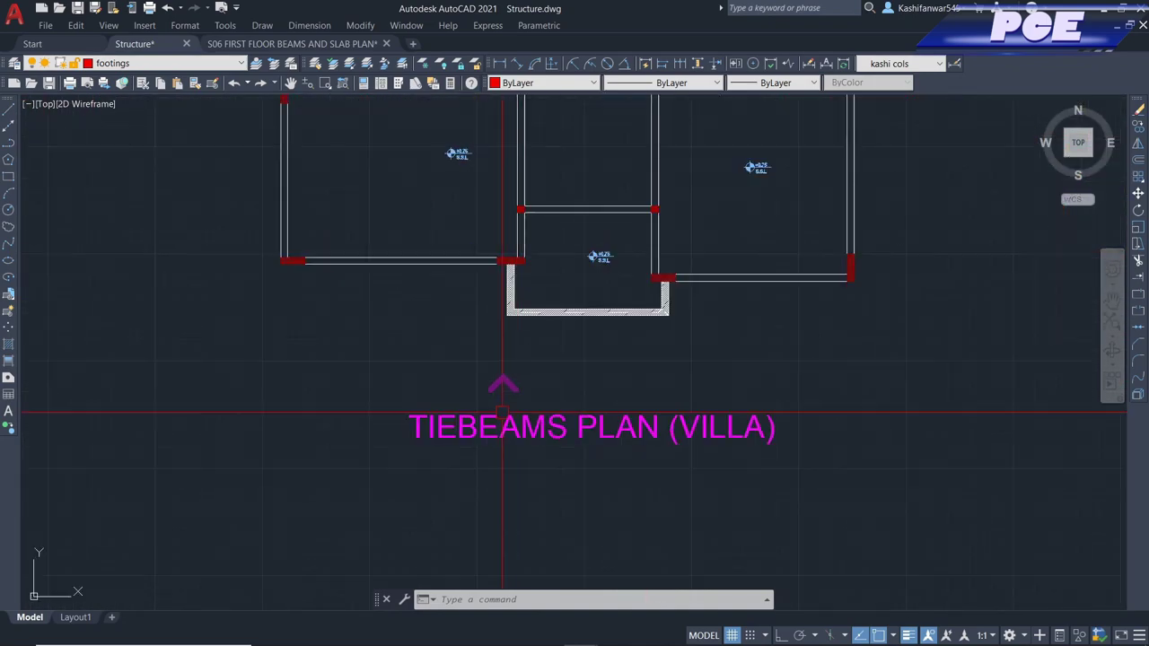
left_click(528, 425)
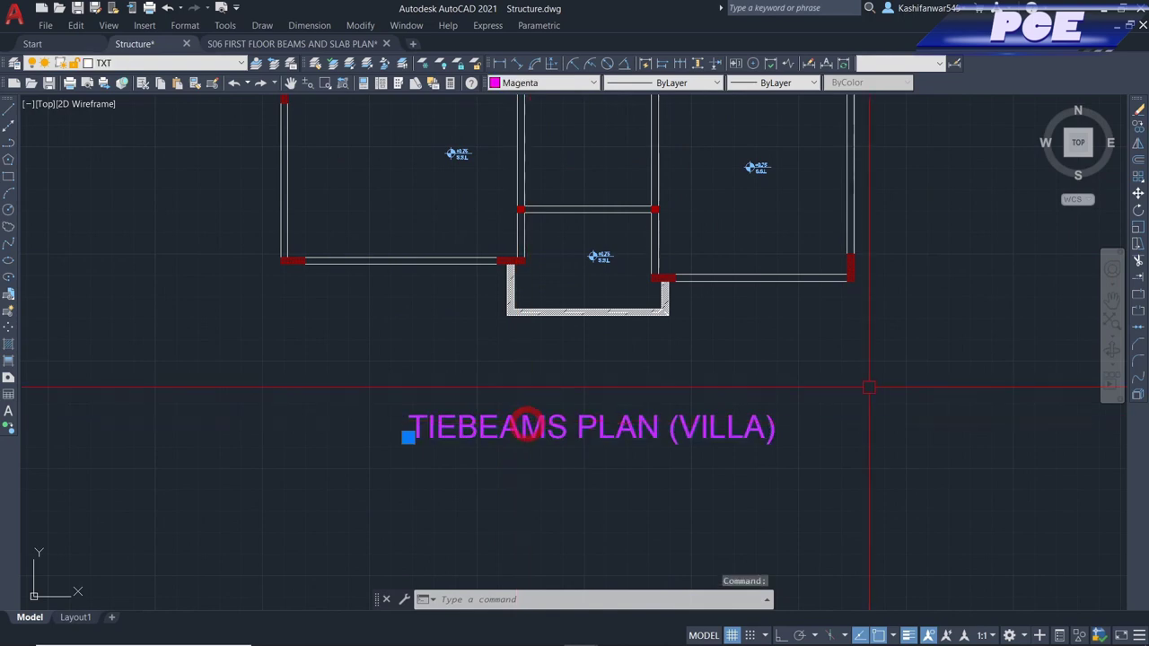
key("Return")
left_click(825, 363)
left_click(811, 425)
scroll(738, 377, "down", 4)
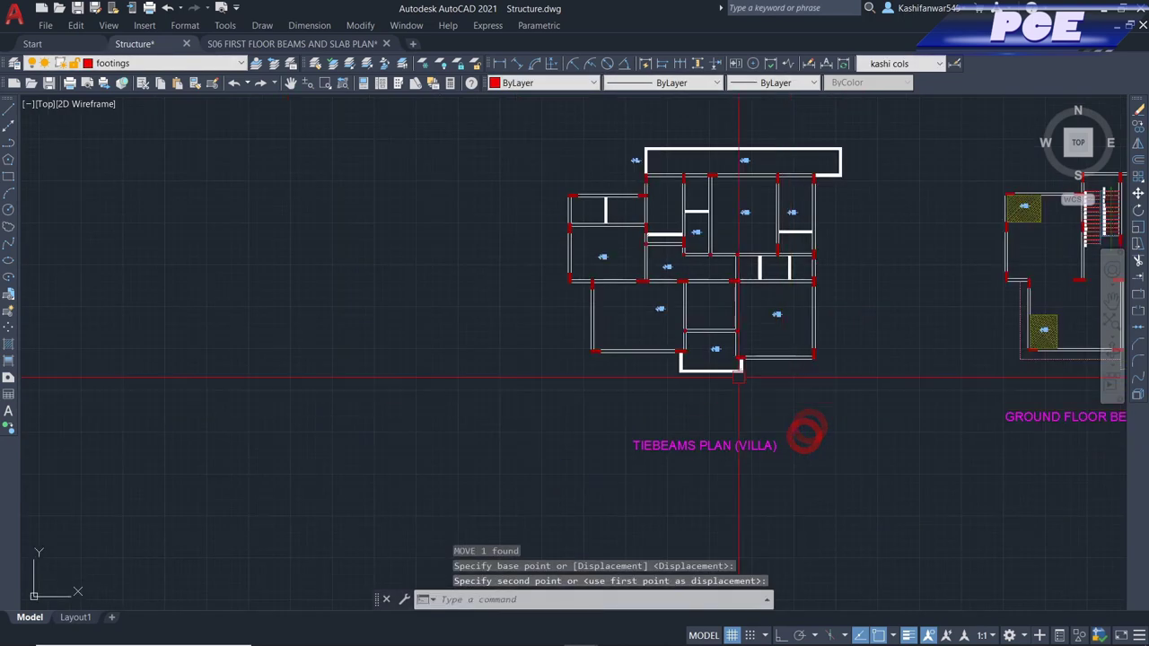
scroll(711, 216, "up", 2)
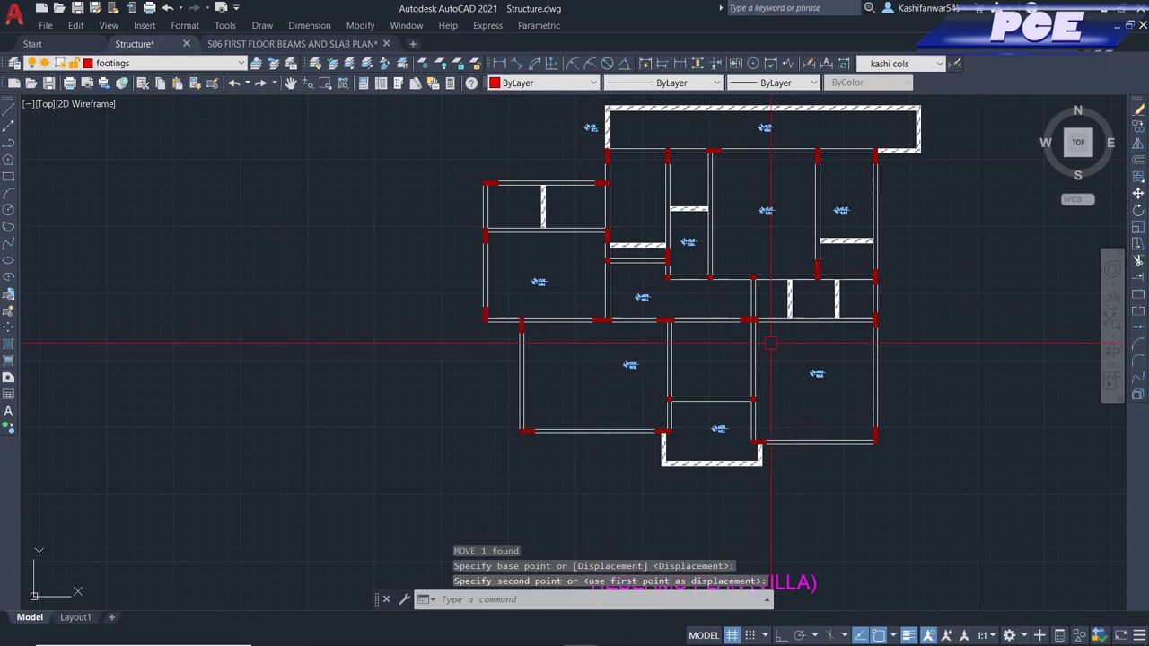
scroll(525, 270, "down", 2)
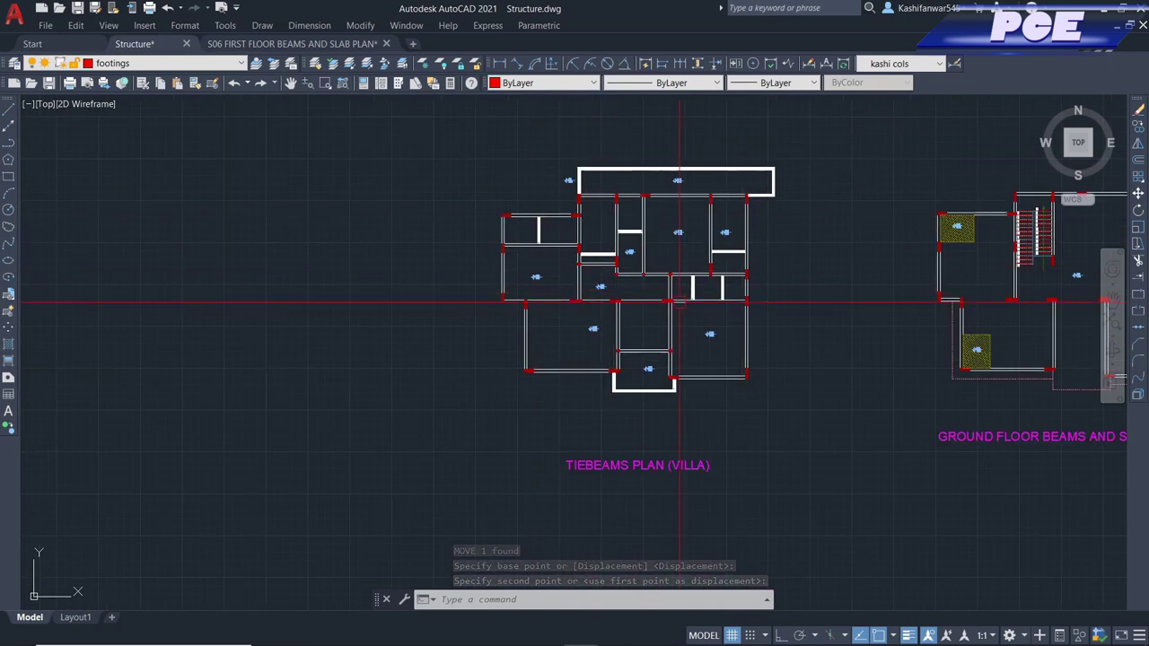
scroll(675, 327, "up", 2)
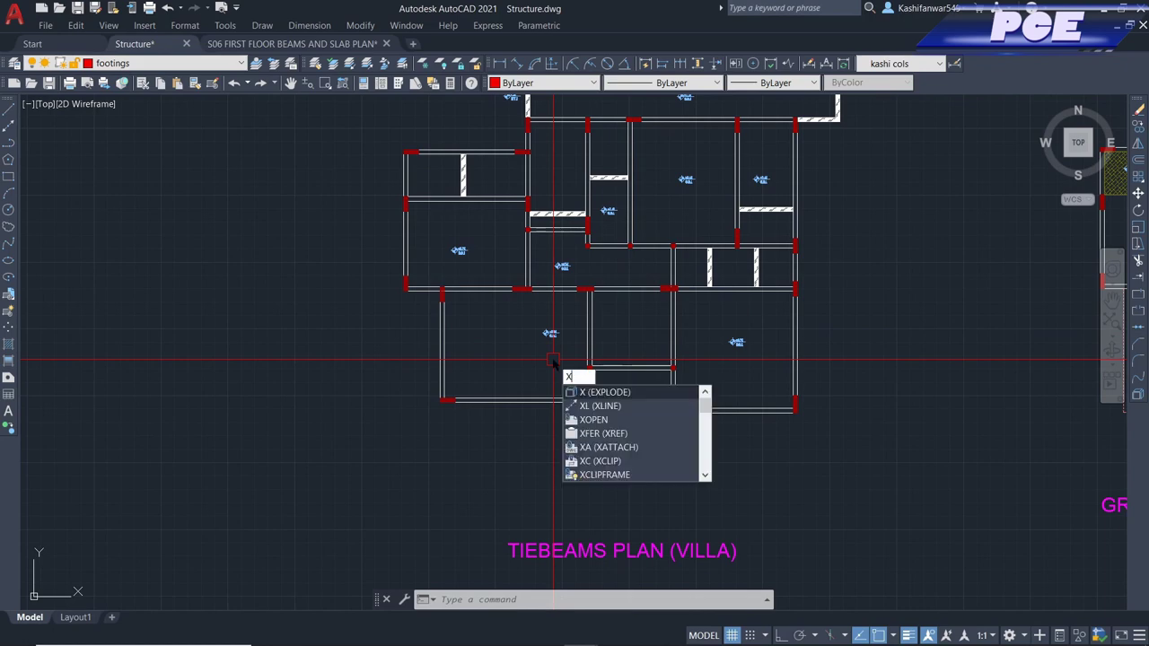
key("Return")
key("Escape")
- Draw a vertical construction line through the centre of the westernmost columns of the tie beams plan, with Ortho on
scroll(410, 323, "up", 4)
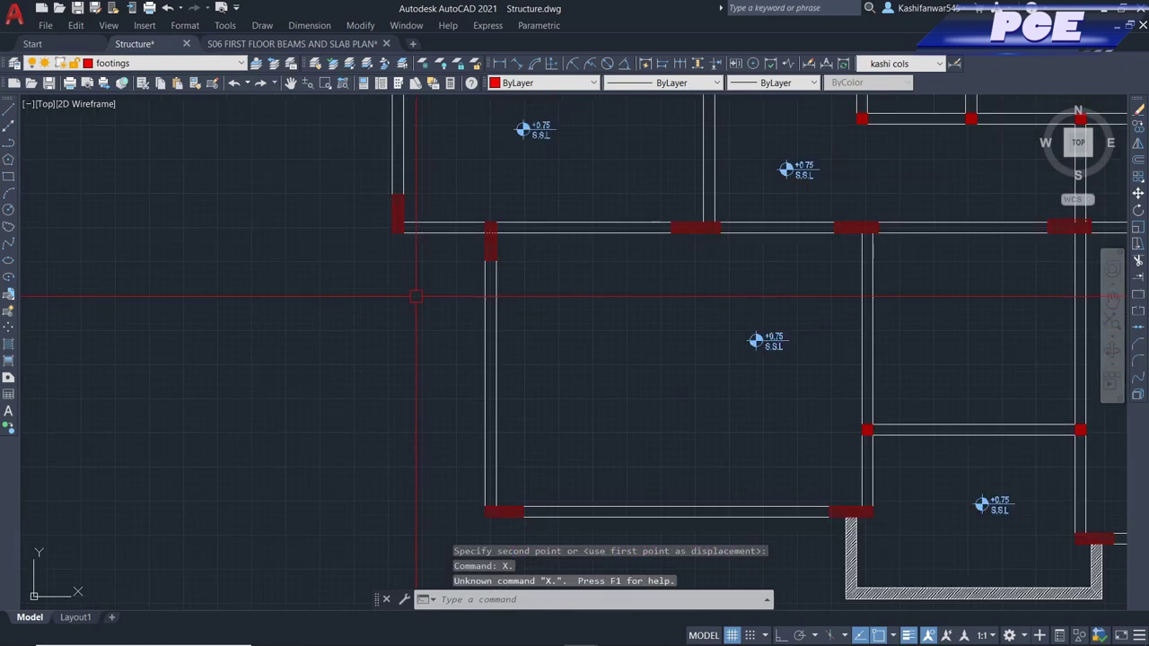
type("l")
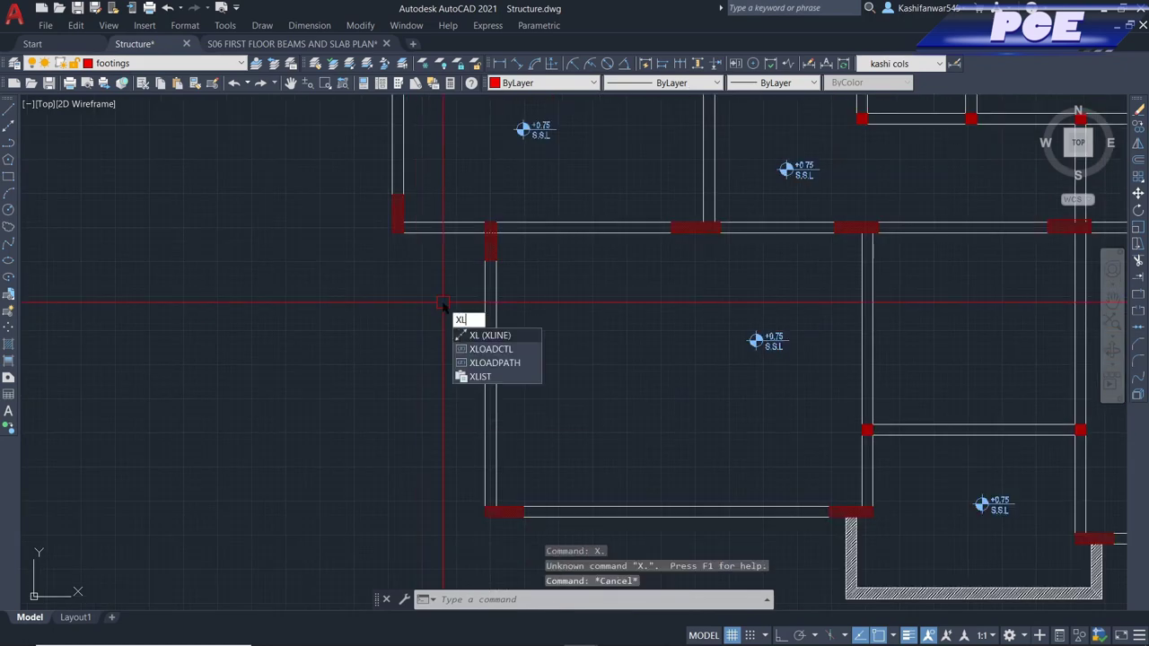
key("Return")
left_click(398, 214)
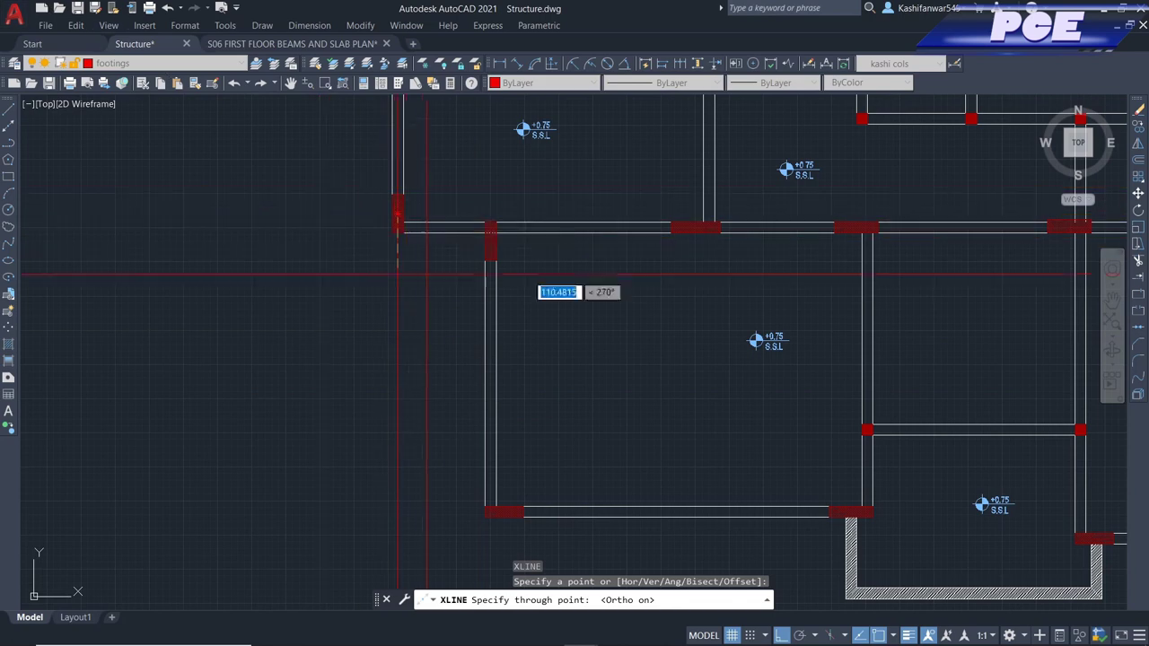
left_click(436, 360)
key("Escape")
- Draw a vertical construction line through the columns on the west wall of the south-west room
scroll(503, 390, "down", 3)
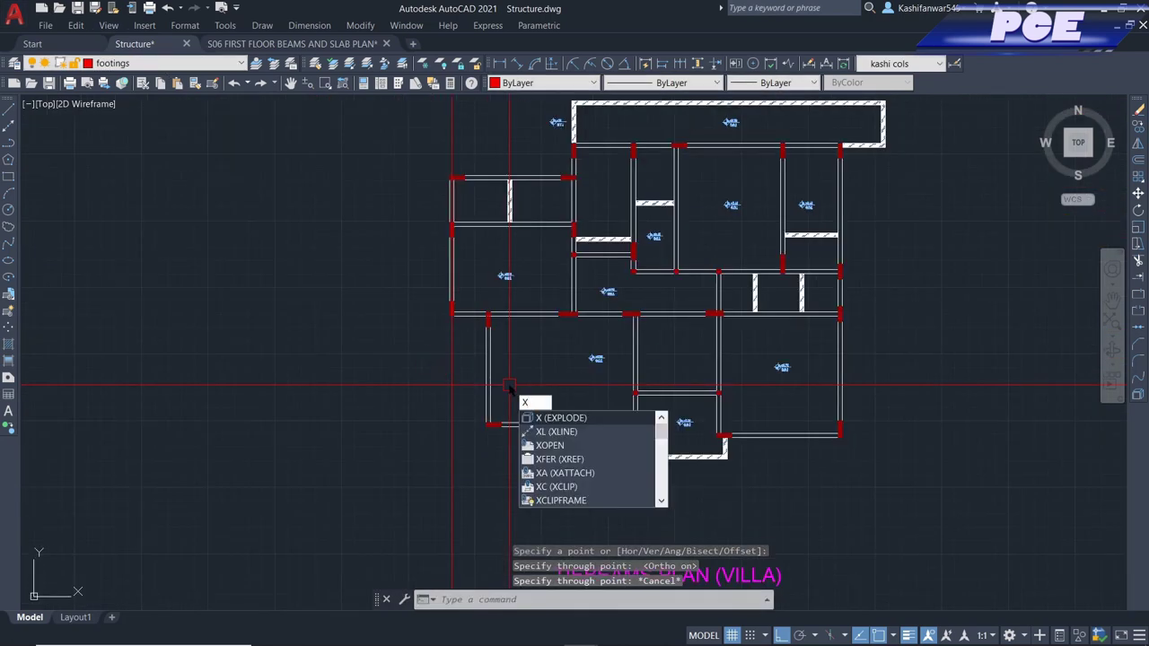
type("L")
key("Return")
scroll(477, 341, "up", 2)
left_click(507, 277)
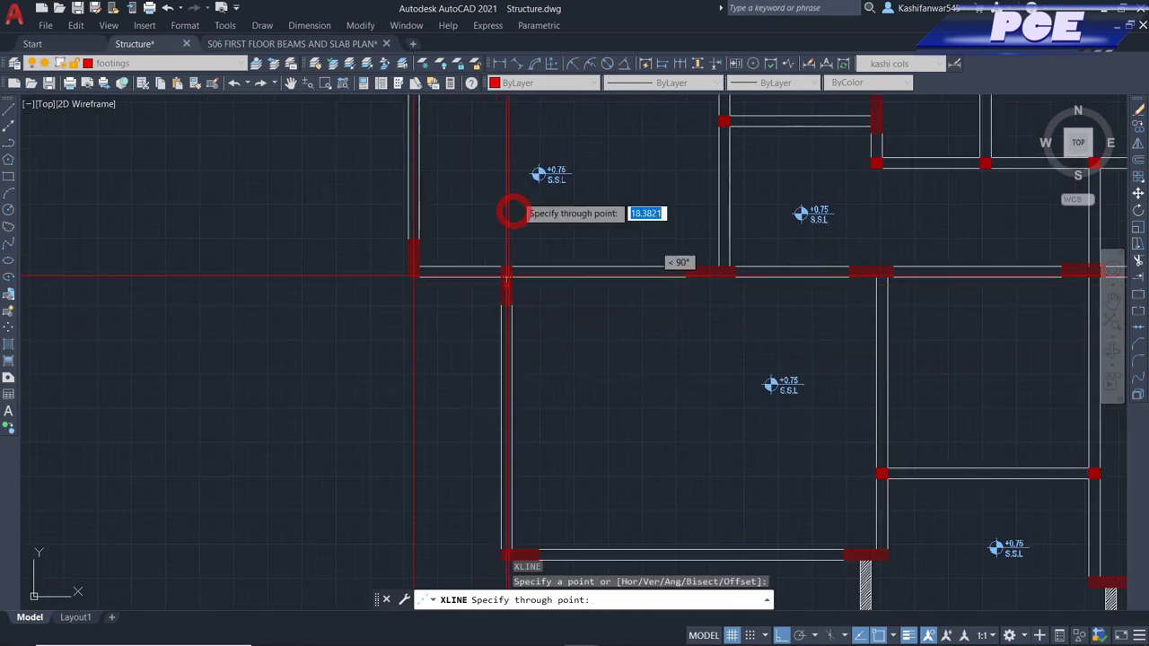
left_click(515, 165)
key("Return")
- Draw a vertical construction line through the small column on the wall east of the large west room
scroll(483, 205, "down", 2)
middle_click_drag(585, 282, 505, 416)
key("Return")
left_click(556, 331)
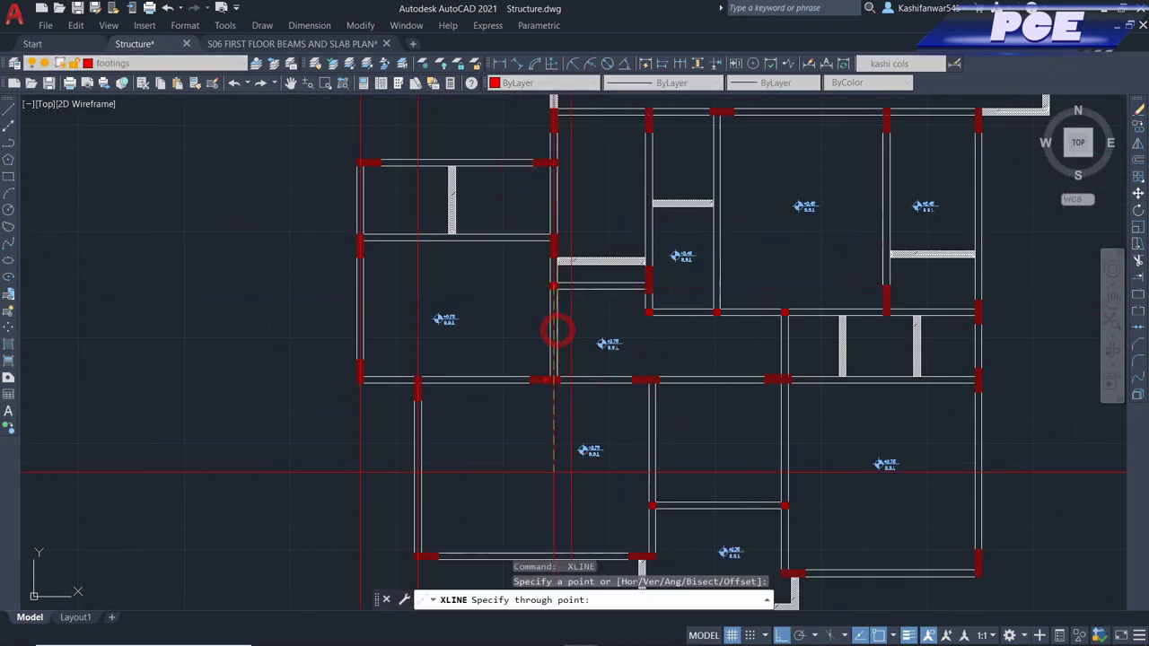
left_click(573, 476)
key("Return")
key("Return")
- Draw a vertical construction line through the small column at the west end of the central corridor beam
scroll(661, 317, "up", 2)
left_click(632, 305)
left_click(641, 389)
middle_click_drag(642, 390, 518, 374)
key("Return")
key("Return")
- Draw vertical construction lines through the other two small columns on the central corridor beam and the larger column east of them
left_click(684, 290)
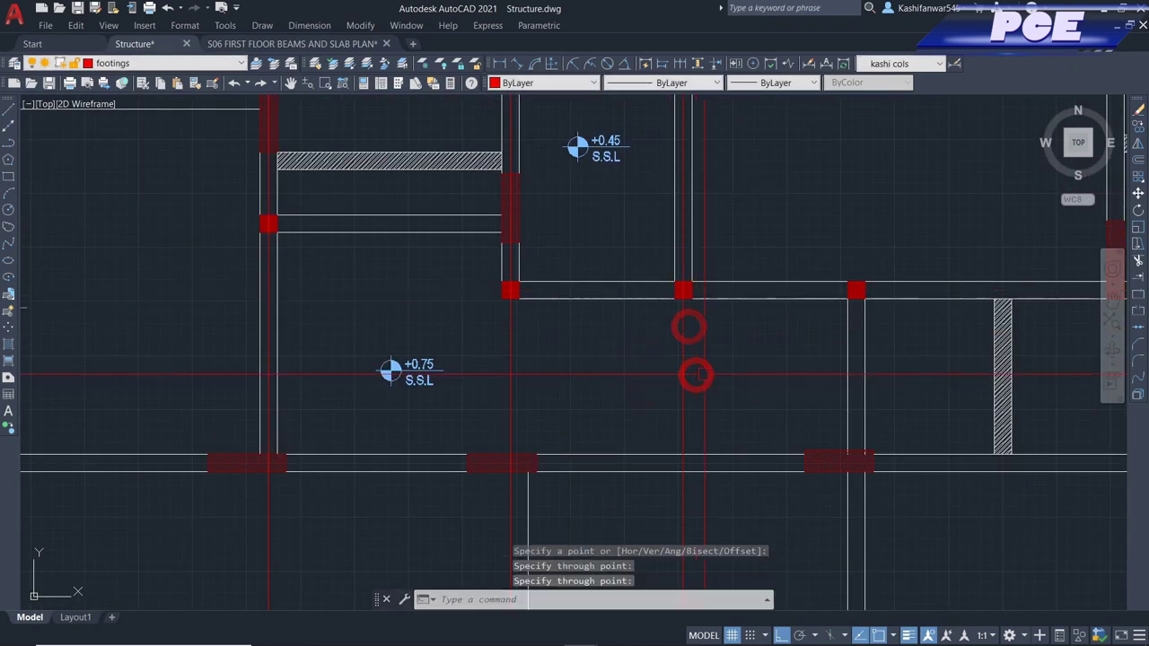
left_click(857, 289)
scroll(856, 289, "down", 4)
scroll(872, 218, "up", 4)
key("Return")
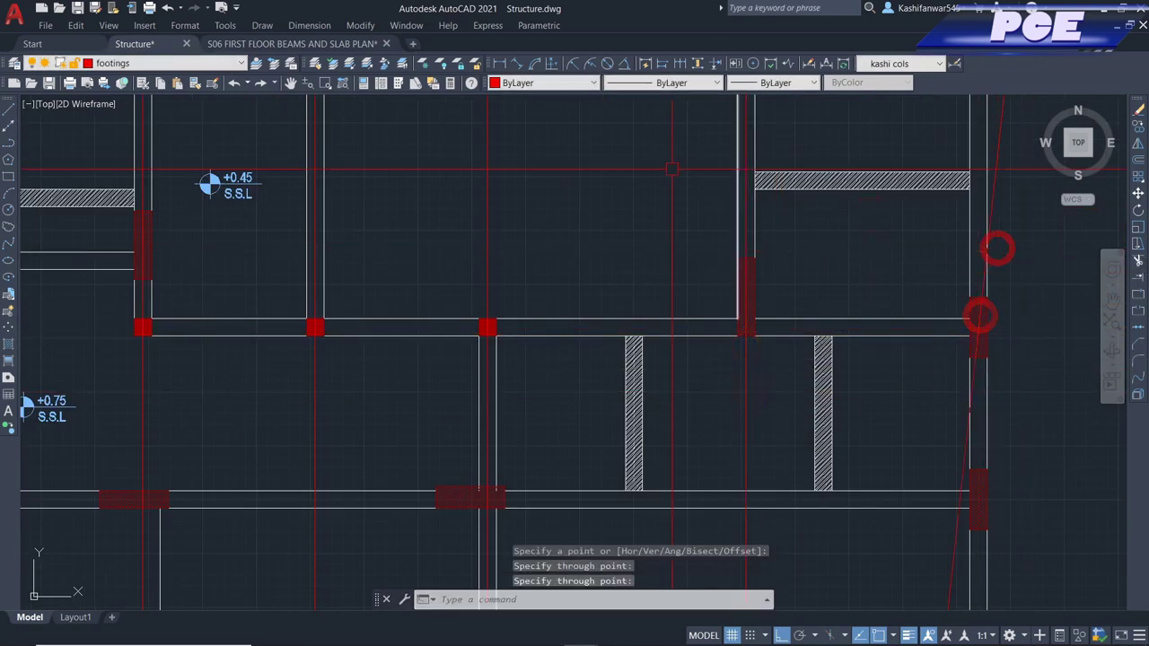
- Draw a vertical construction line through the east wall's columns and erase the stray construction line
key("Return")
middle_click_drag(988, 510, 788, 418)
left_click(774, 392)
left_click(811, 246)
key("Escape")
left_click(739, 449)
key("e")
key("Return")
- Draw a horizontal construction line through the columns of the main northern beam, below the long hatched strip
scroll(756, 335, "down", 4)
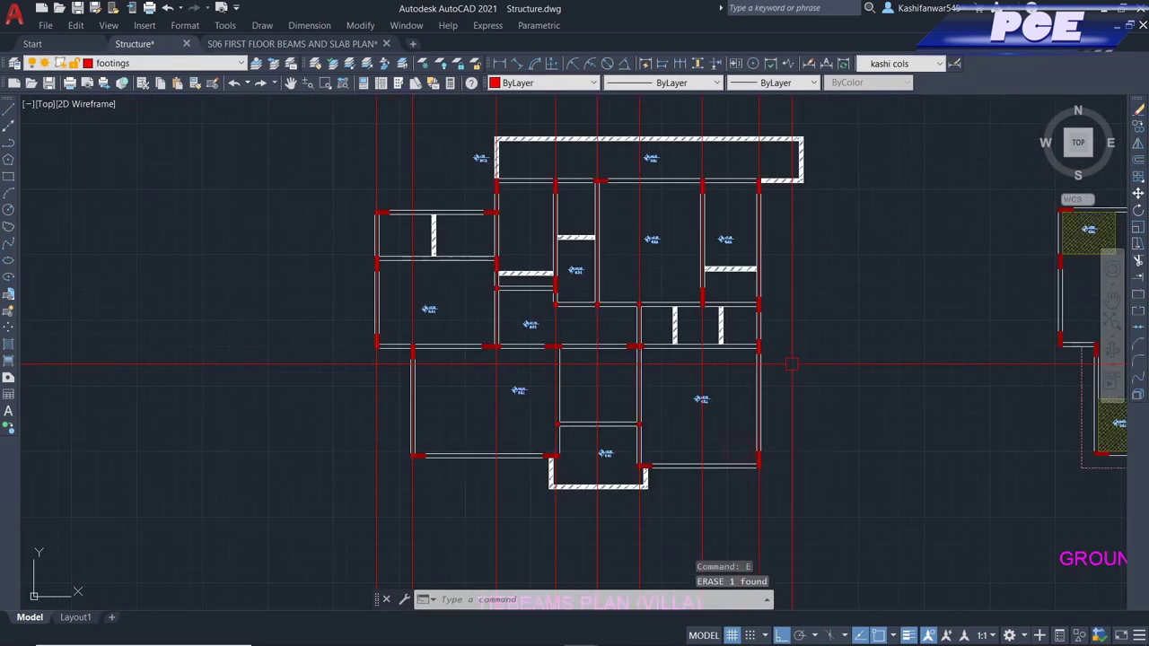
scroll(543, 154, "up", 4)
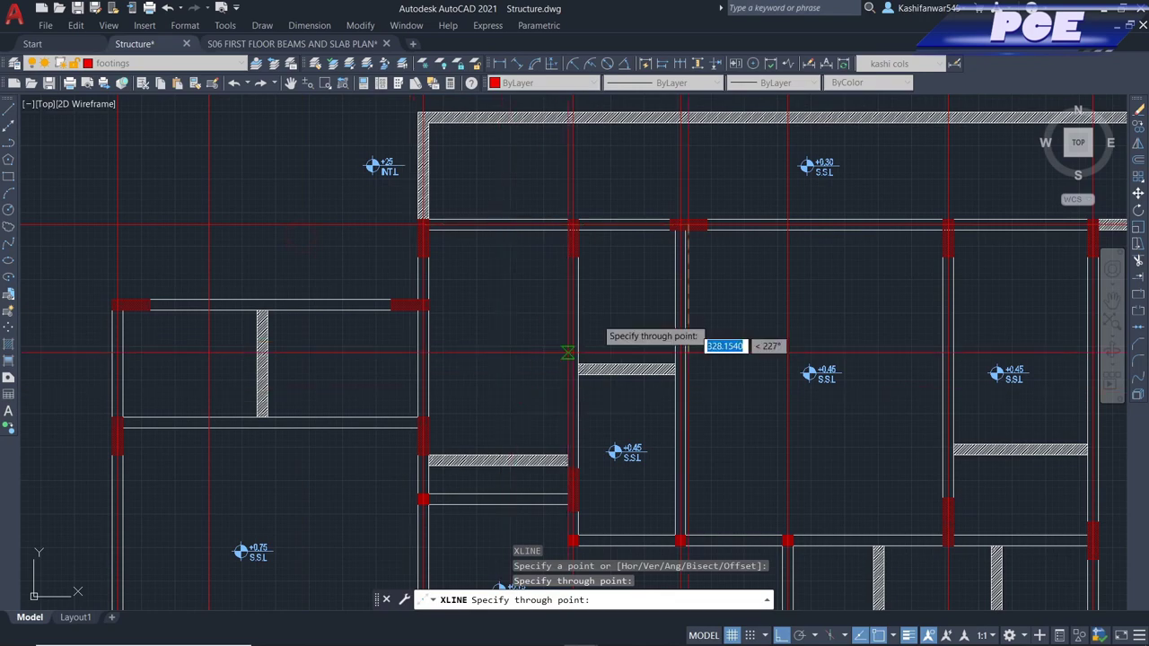
scroll(570, 352, "down", 3)
scroll(526, 296, "up", 3)
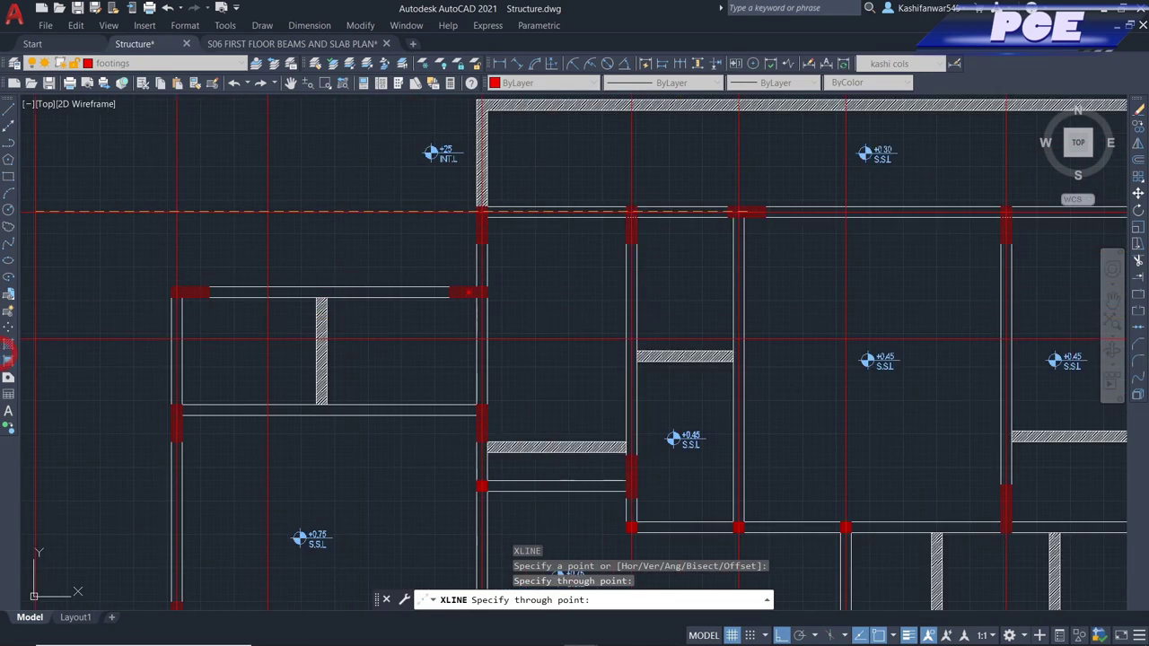
key("space")
- Draw horizontal construction lines through the columns on the north and south beams of the divided north-west room
key("space")
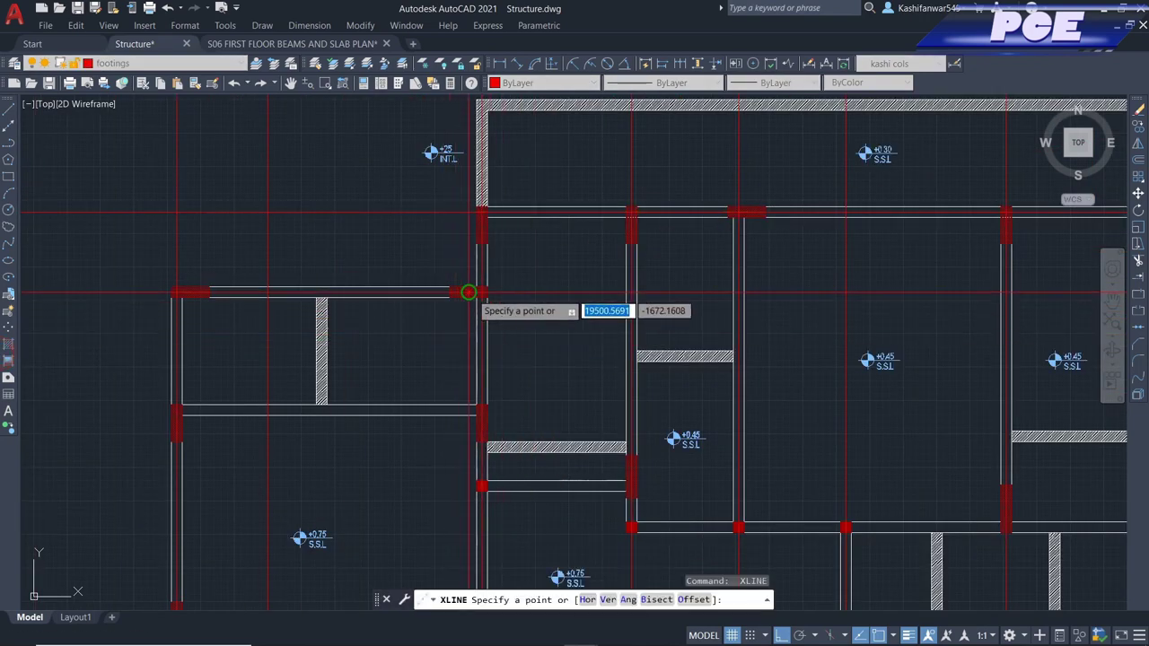
key("space")
scroll(498, 241, "down", 1)
scroll(493, 334, "up", 2)
key("space")
scroll(487, 323, "down", 1)
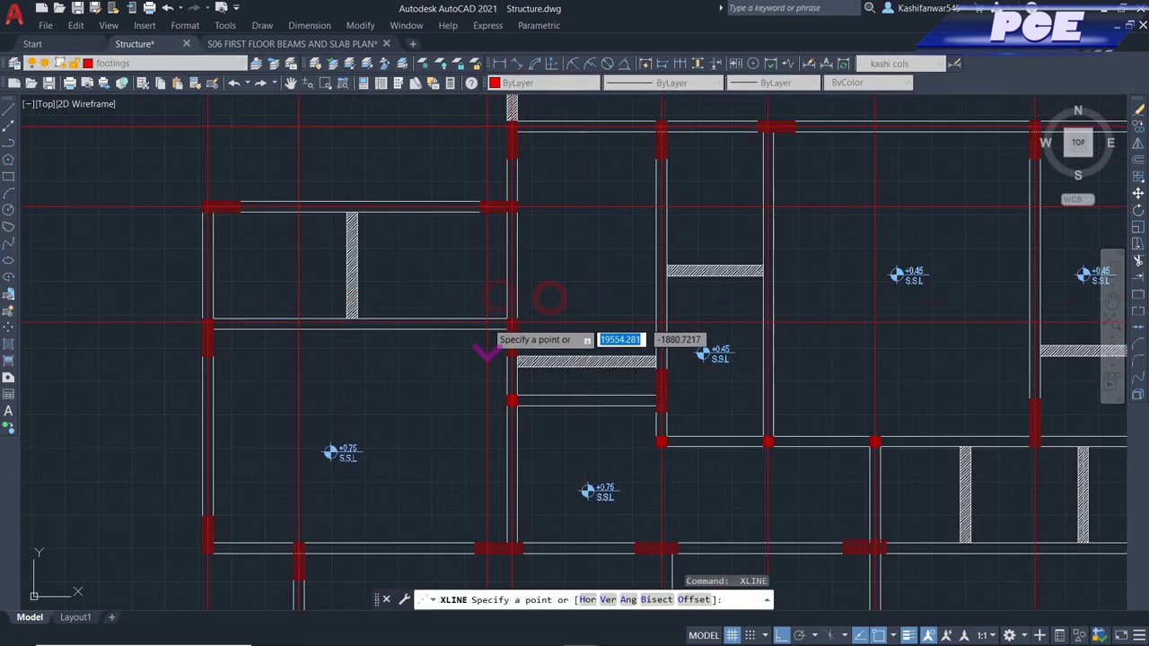
scroll(272, 320, "up", 2)
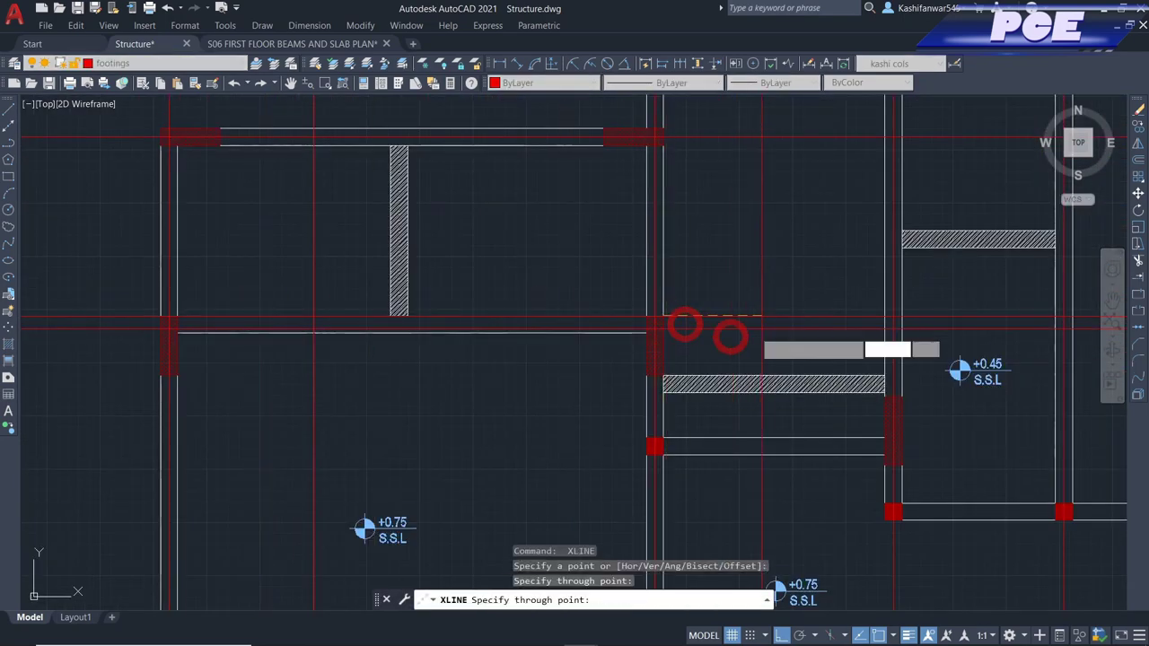
key("space")
- Draw a horizontal construction line through the small column on the short beam below the hatched wall
scroll(617, 323, "down", 1)
key("space")
scroll(659, 422, "up", 2)
left_click(595, 347)
left_click(405, 364)
- Draw a horizontal construction line through the row of small columns on the beam south of the +0.45 level area
key("space")
scroll(425, 280, "down", 3)
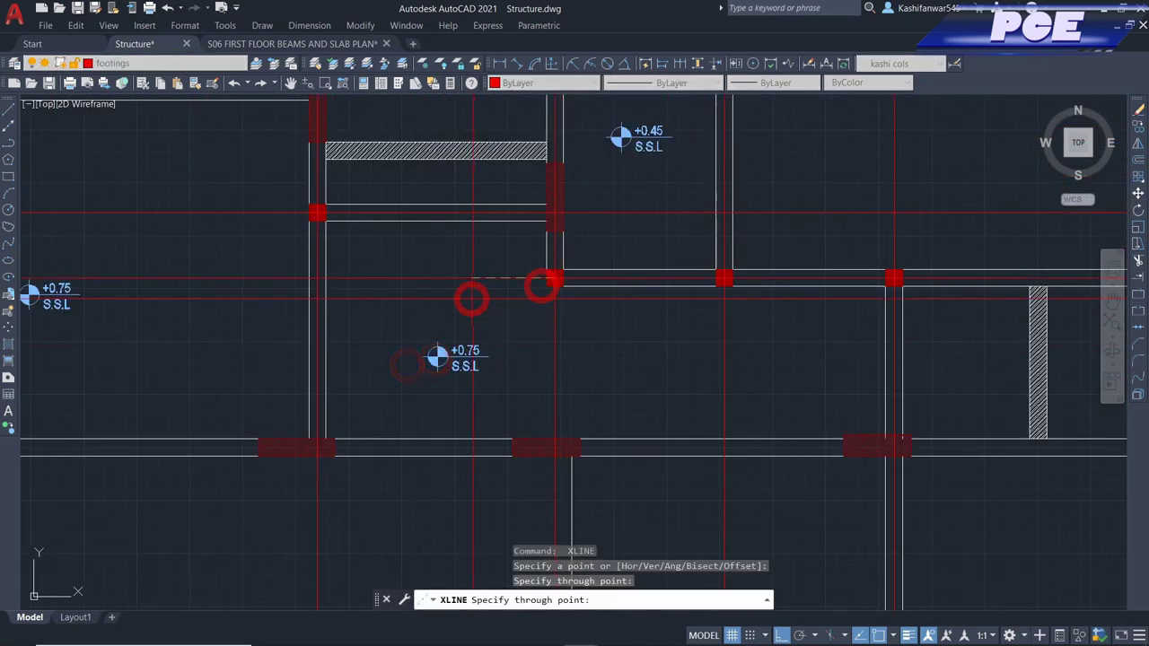
scroll(472, 299, "down", 2)
scroll(764, 372, "up", 4)
key("Escape")
- Draw a horizontal construction line through the columns of the long beam crossing the middle of the plan
type("XL")
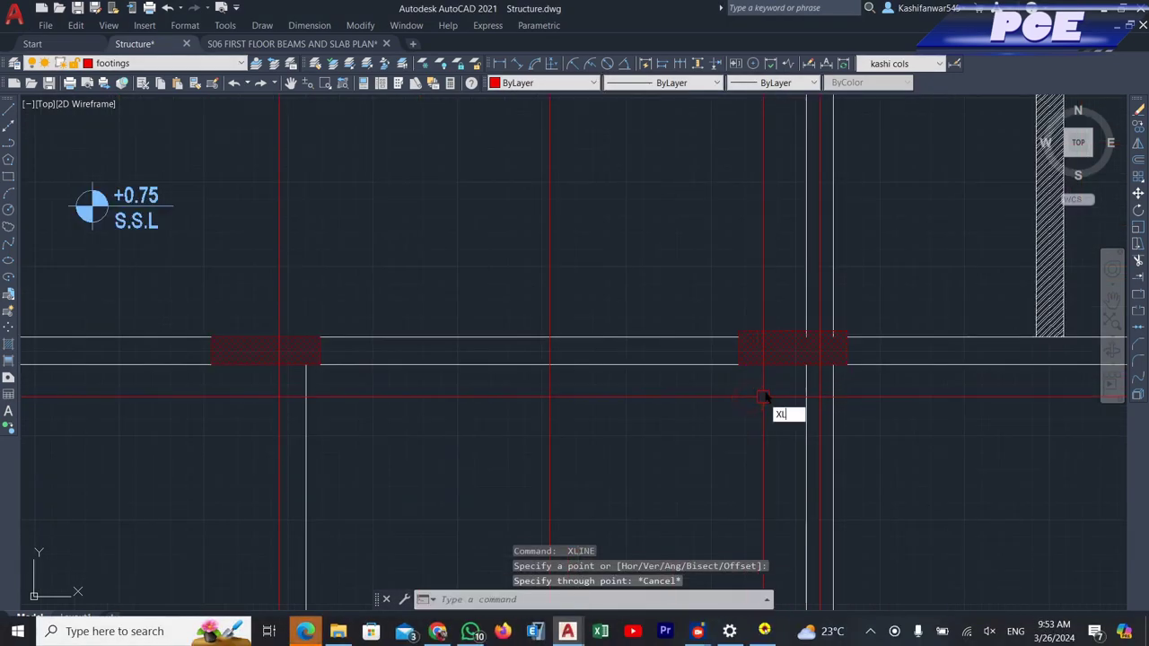
key("Return")
scroll(766, 388, "down", 2)
scroll(770, 367, "up", 1)
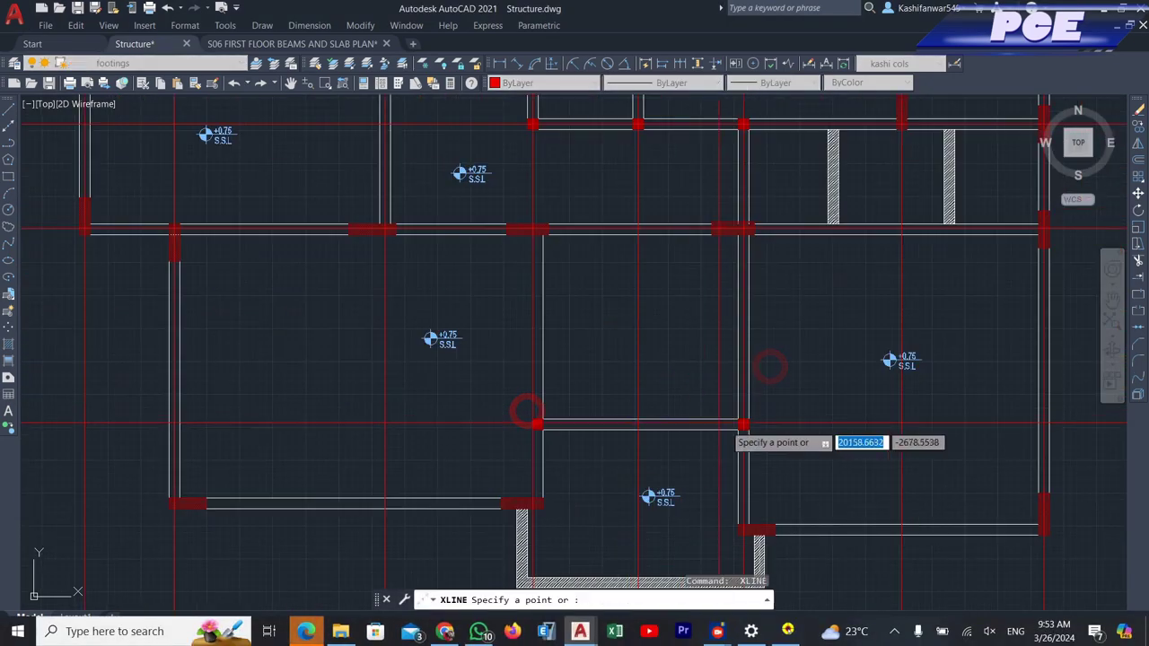
- Draw horizontal construction lines through the two small columns above the entrance and through the columns of both southern beams
scroll(723, 413, "down", 3)
scroll(757, 342, "up", 4)
scroll(857, 384, "up", 2)
left_click(831, 377)
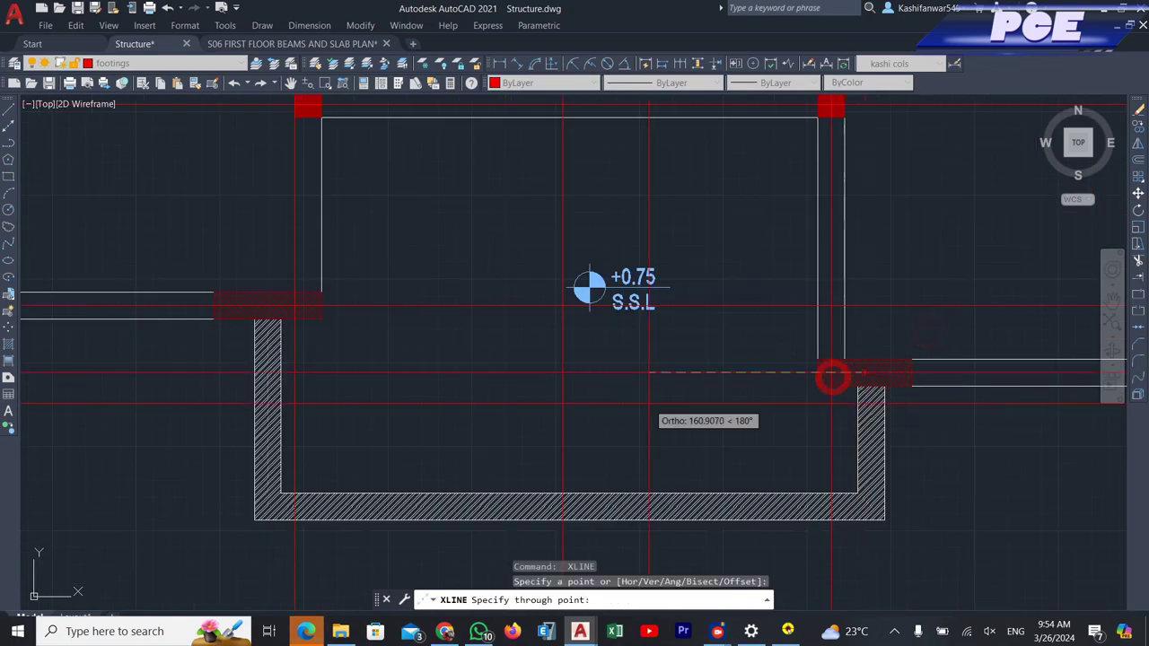
left_click(639, 415)
key("Return")
- Move one construction line by 10 units
scroll(739, 474, "down", 4)
scroll(531, 243, "up", 3)
left_click(344, 269)
left_click(311, 310)
scroll(340, 218, "up", 2)
type("m")
key("Return")
left_click(356, 263)
type("10")
key("Return")
scroll(378, 280, "down", 8)
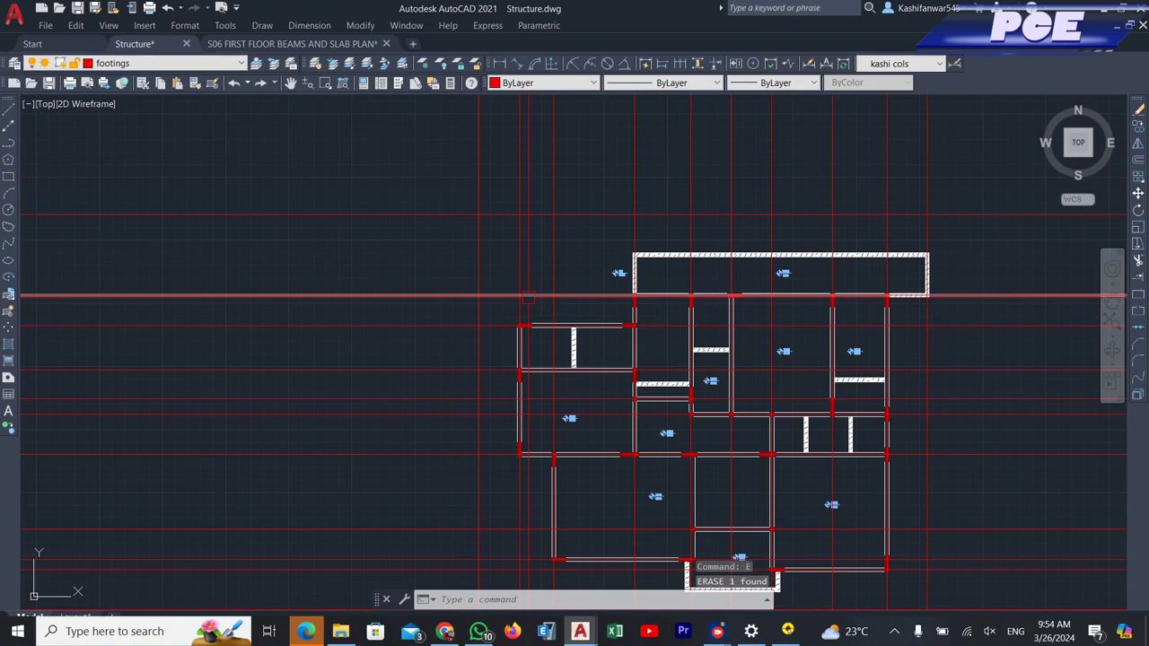
- Trim the vertical construction lines below the tie beams plan, using the four outer boundary lines as cutting edges
type("tr")
key("Return")
left_click(498, 240)
left_click(451, 194)
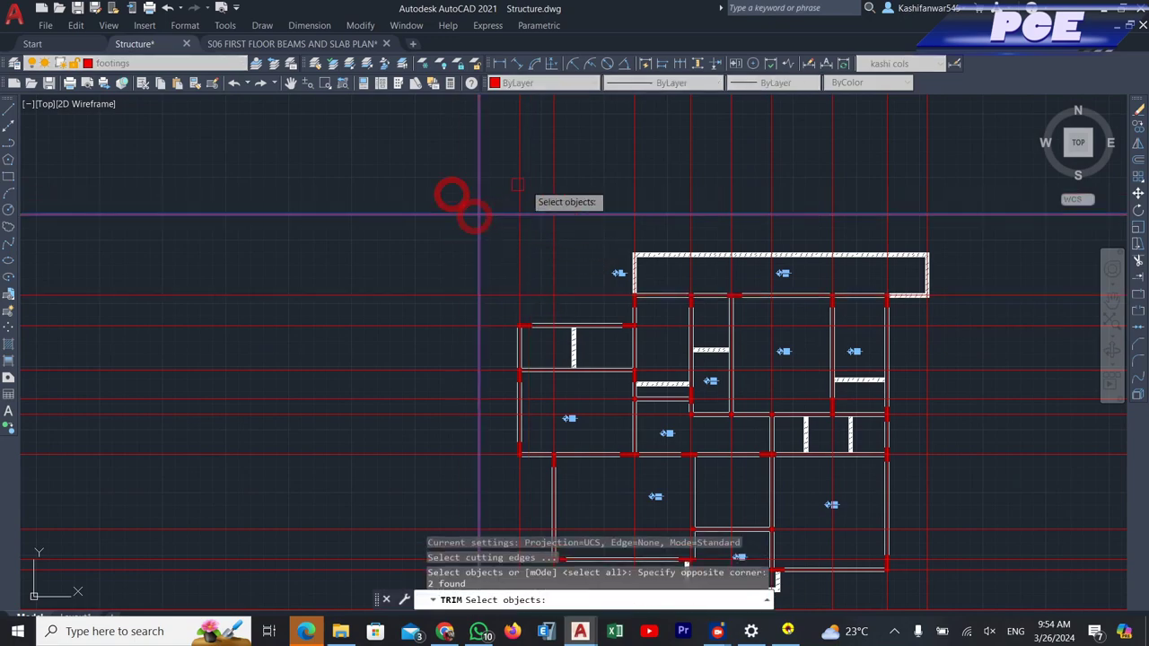
scroll(641, 258, "down", 5)
left_click(753, 450)
left_click(726, 413)
key("Return")
scroll(763, 409, "up", 5)
left_click(766, 409)
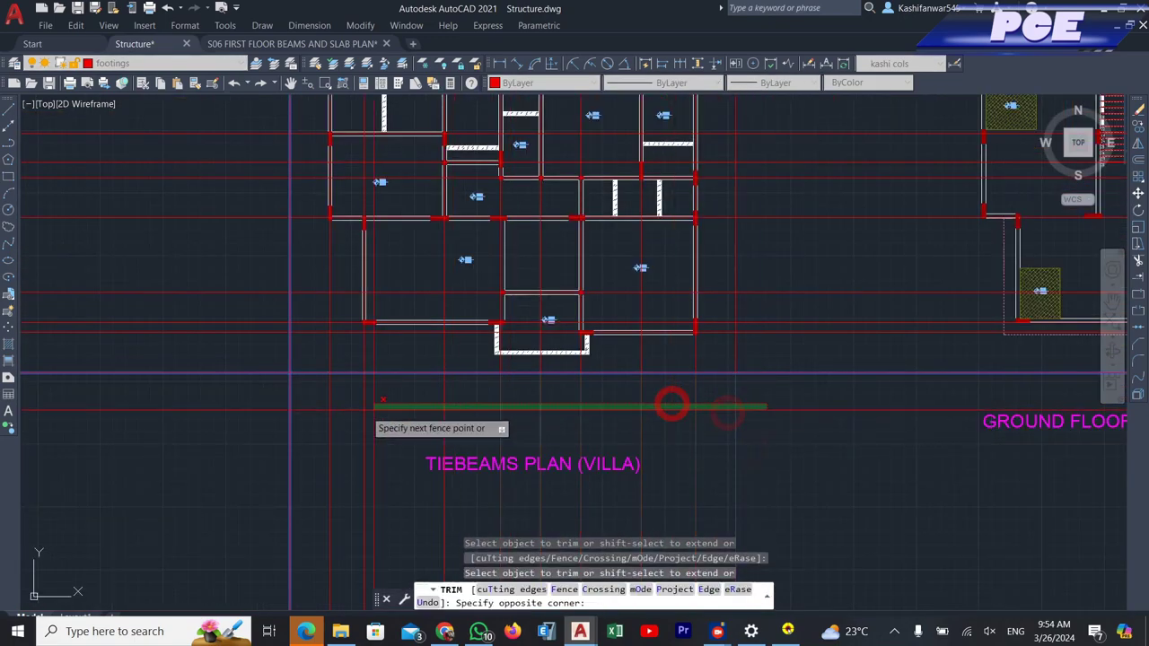
left_click(241, 418)
- Trim the construction lines extending past the boundary on the west, north and east sides of the plan
scroll(700, 405, "down", 2)
left_click(487, 177)
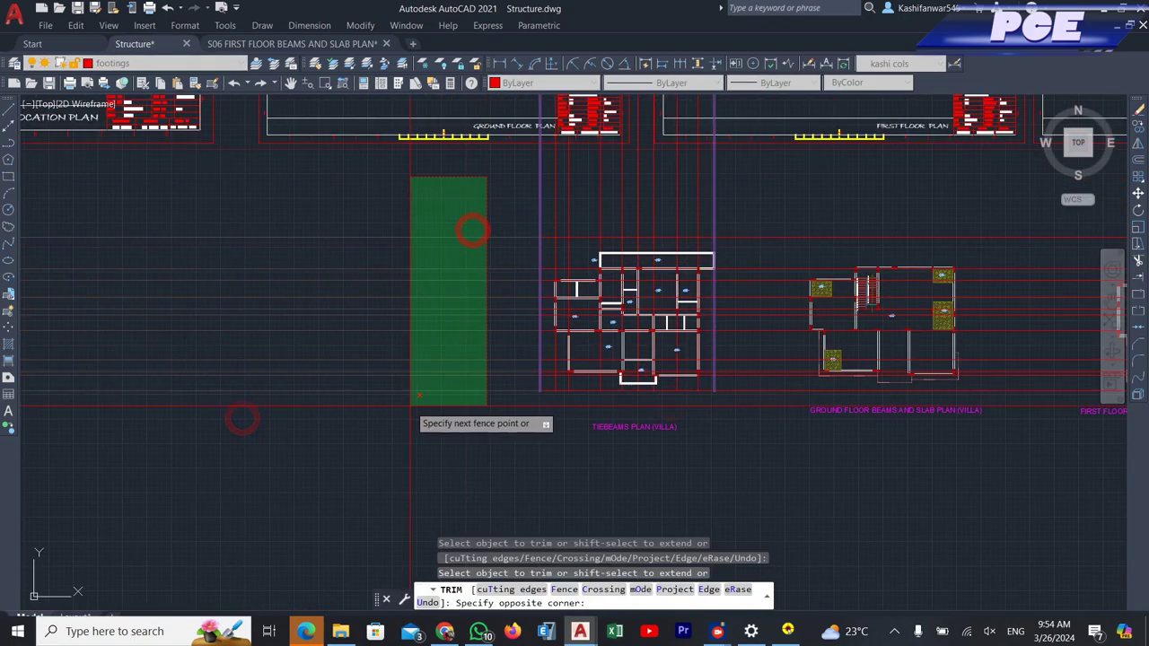
left_click_drag(418, 395, 397, 426)
left_click_drag(717, 195, 479, 201)
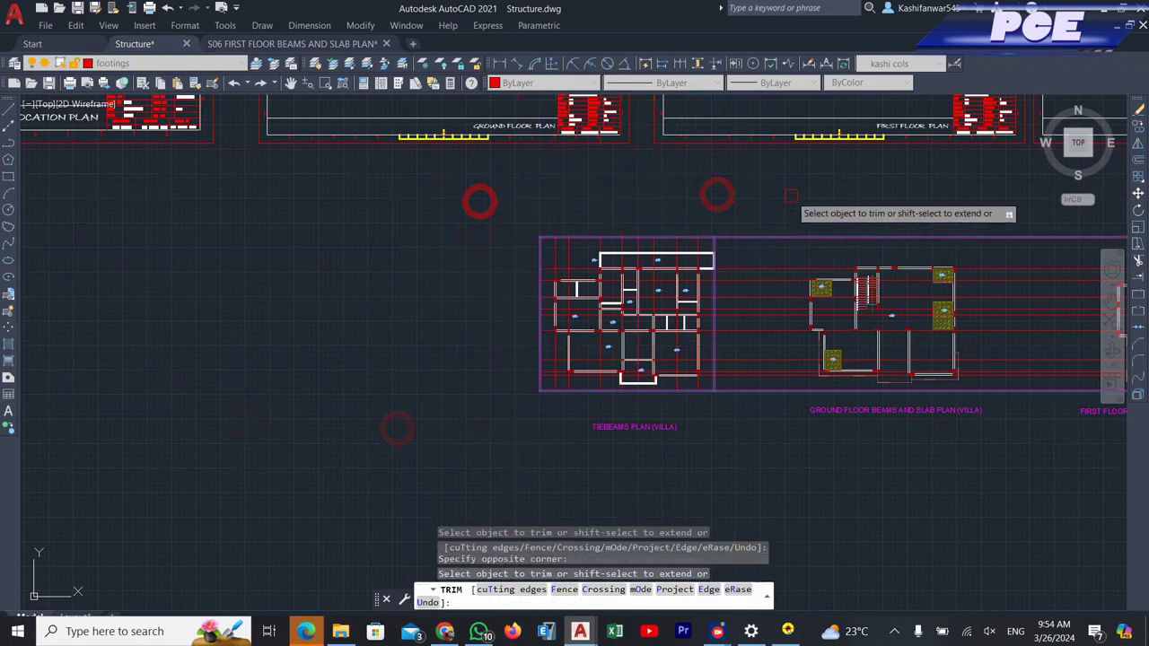
left_click_drag(792, 195, 725, 395)
key("Escape")
- Erase the four outer boundary lines surrounding the trimmed grid
scroll(573, 242, "up", 4)
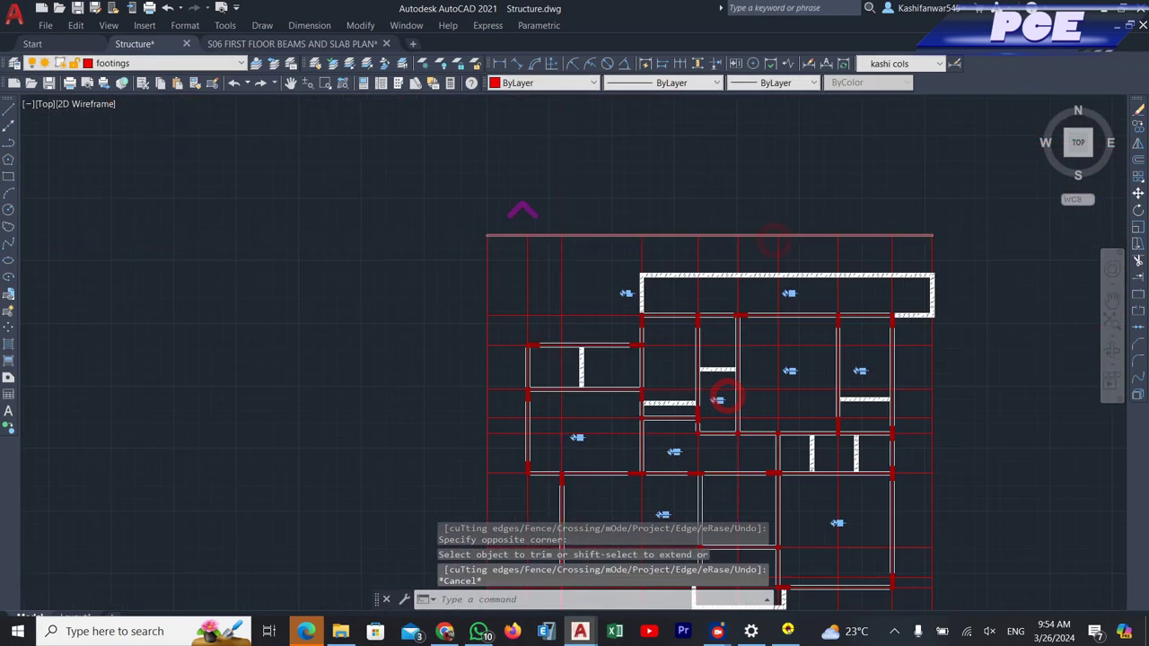
scroll(528, 240, "up", 2)
left_click(462, 247)
left_click(426, 211)
scroll(501, 186, "down", 4)
scroll(769, 438, "up", 4)
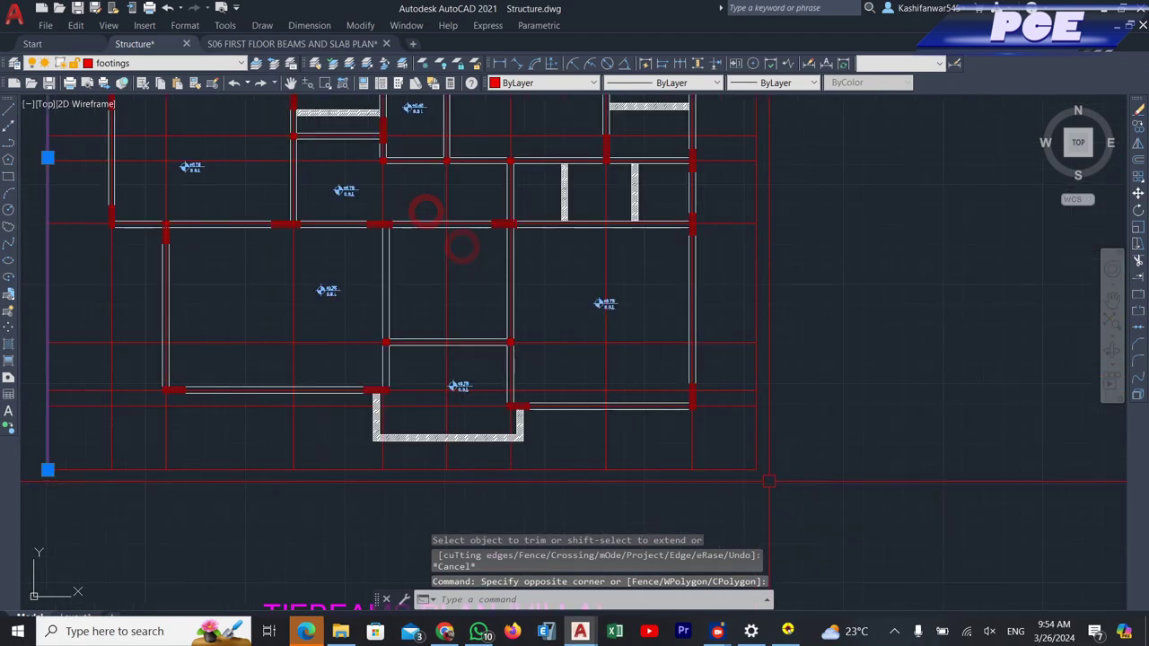
scroll(769, 481, "up", 2)
left_click(755, 471)
left_click(731, 439)
type("E")
key("Return")
scroll(808, 431, "down", 8)
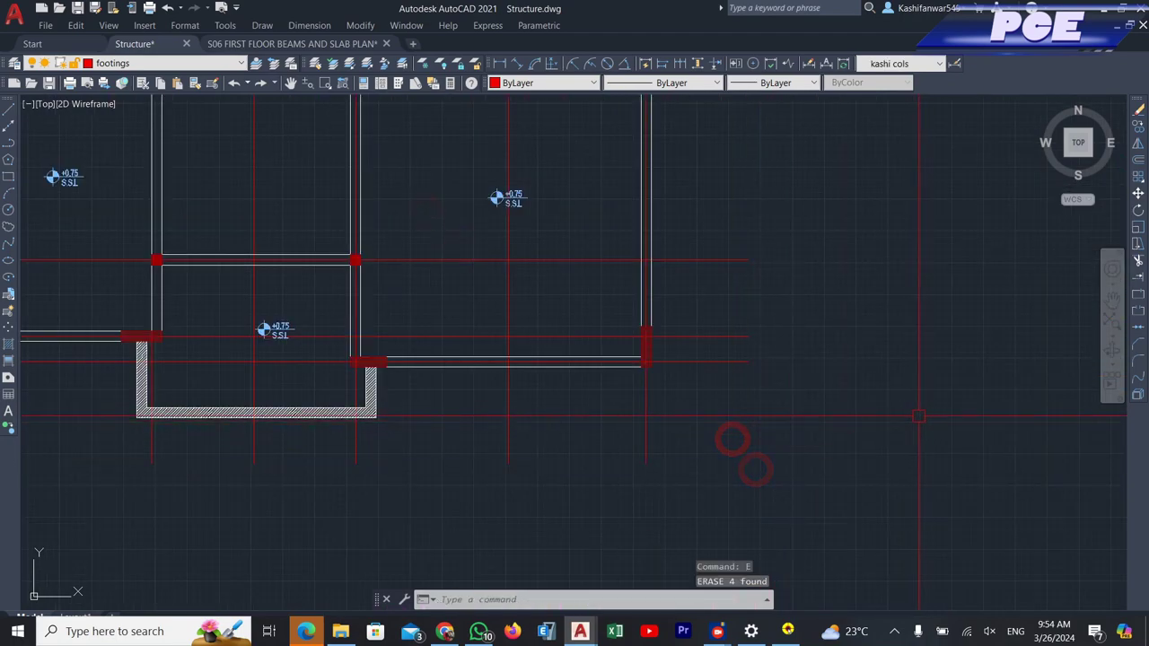
- Assign all the vertical and horizontal grid lines of the tie beams plan to the STRC.AXIS layer
scroll(683, 139, "up", 2)
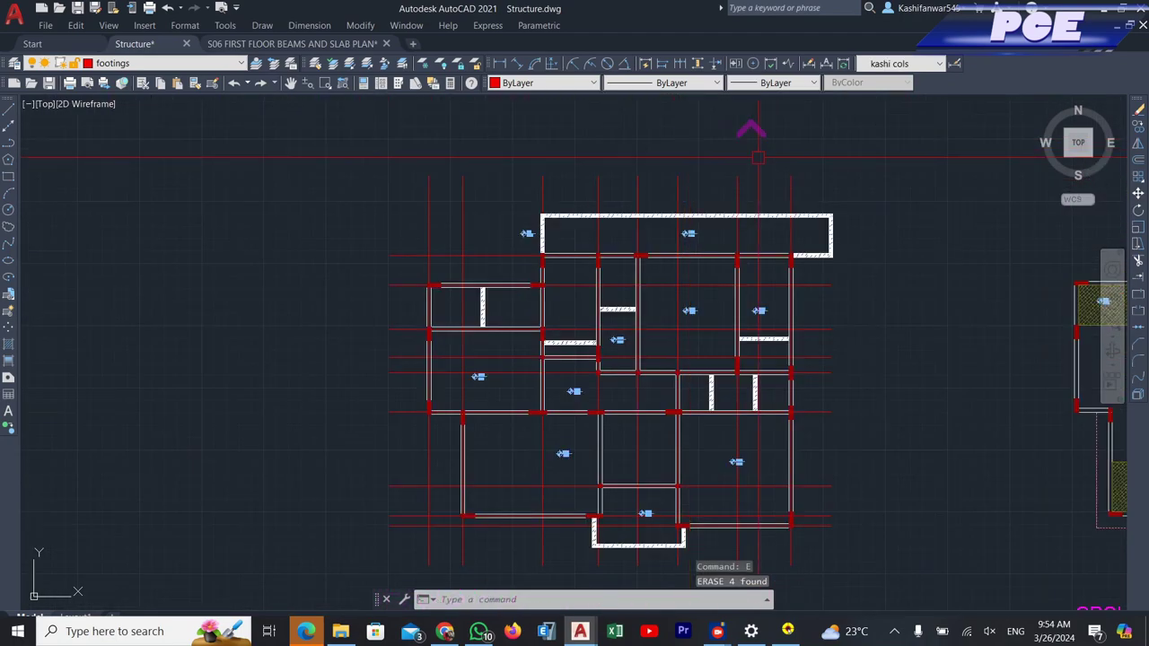
left_click(818, 146)
left_click(386, 190)
left_click(411, 236)
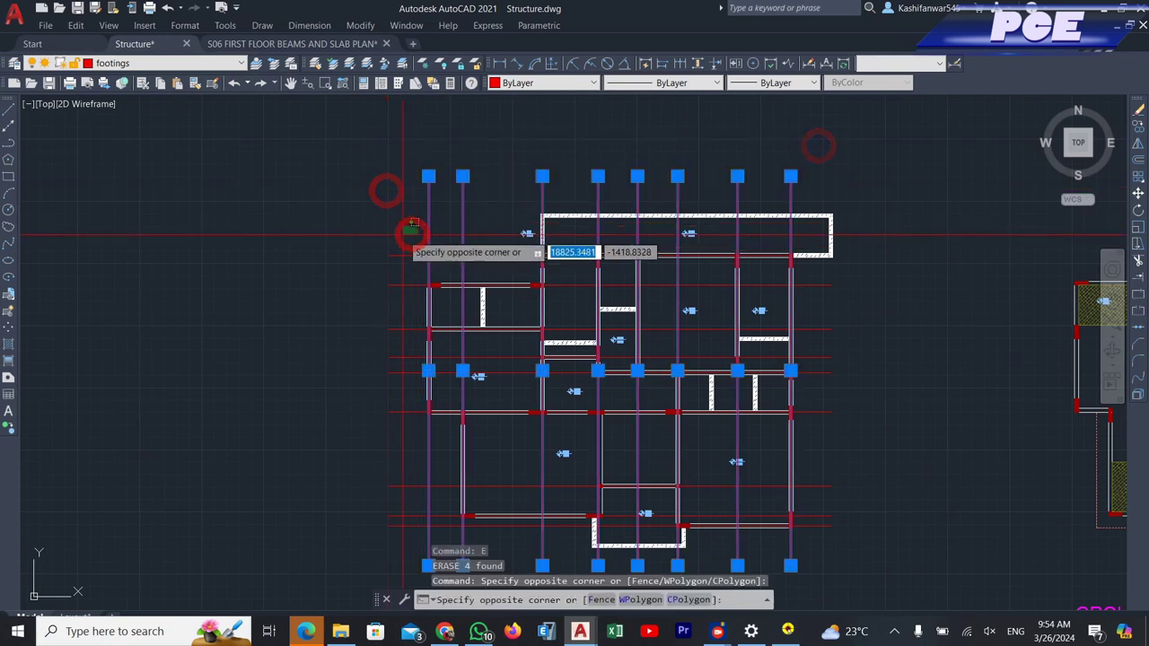
left_click(321, 538)
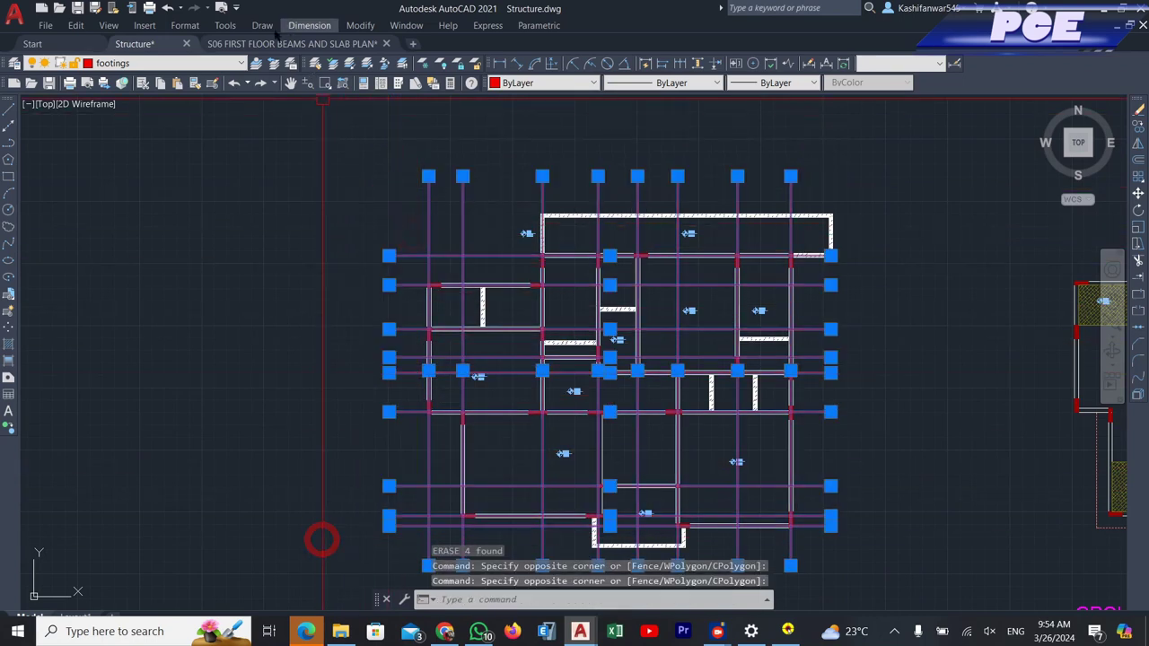
left_click(241, 64)
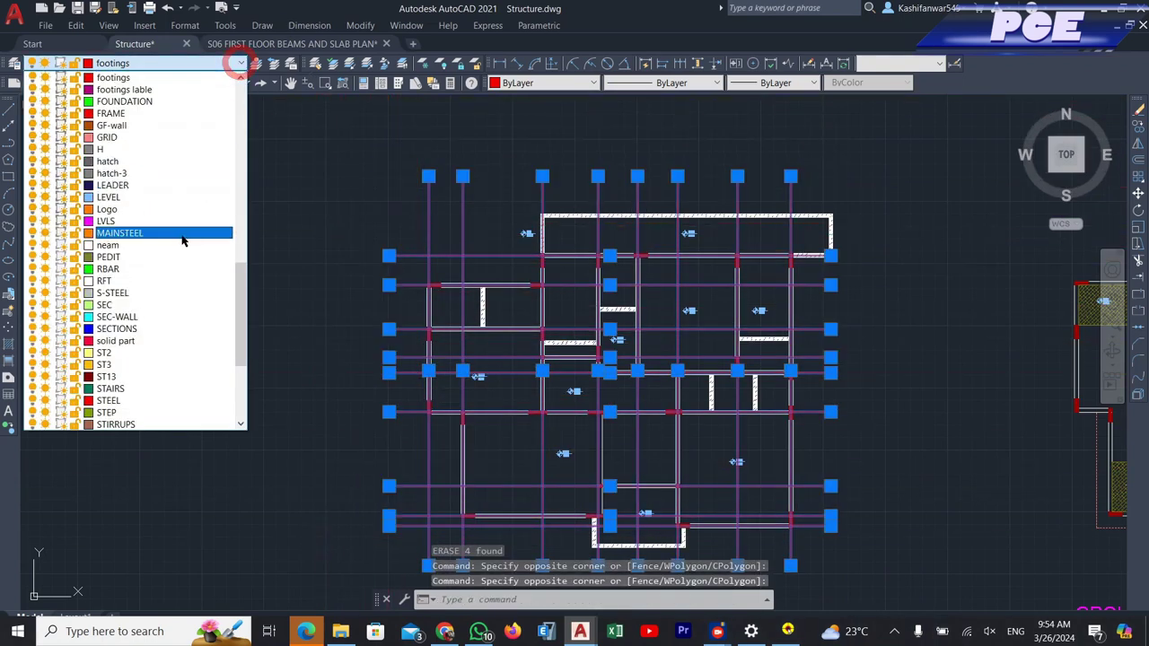
scroll(182, 241, "down", 5)
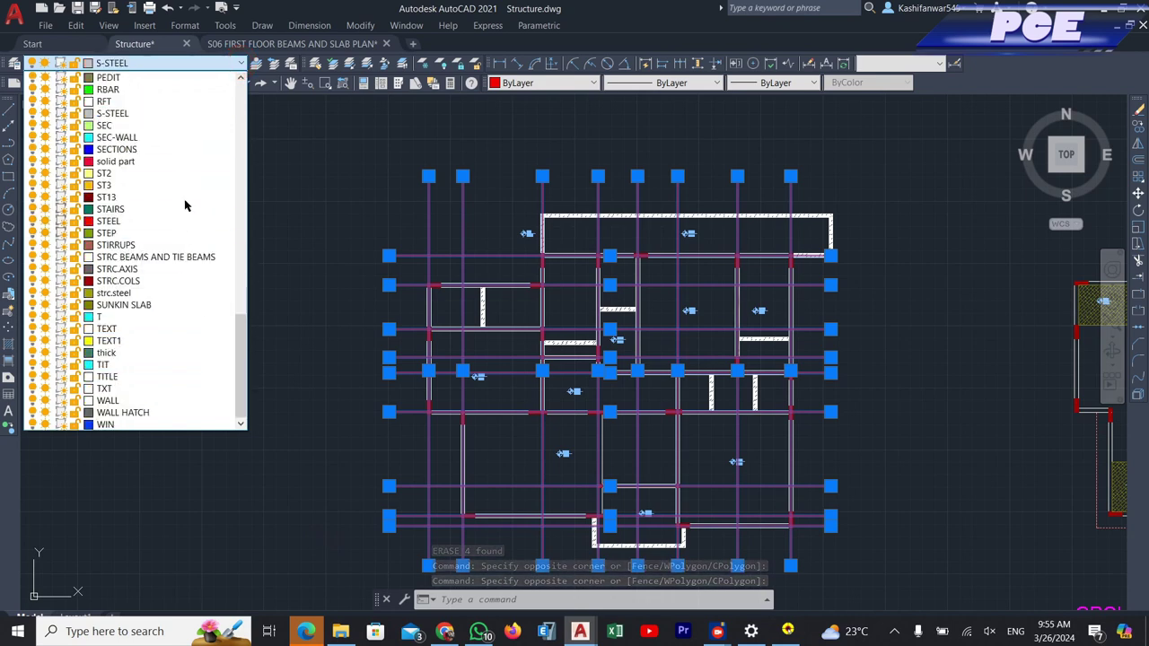
left_click(151, 269)
key("Escape")
- Copy the circled grid label A to the upper end of the westernmost vertical grid line
scroll(148, 274, "up", 3)
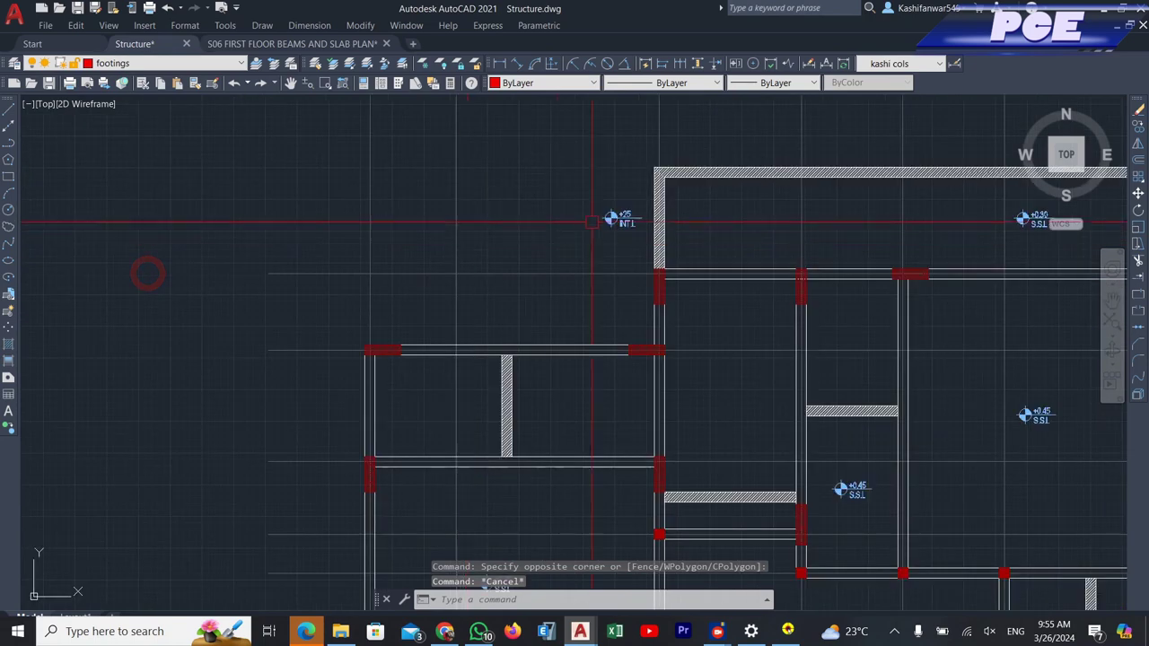
scroll(567, 257, "down", 2)
scroll(536, 152, "down", 2)
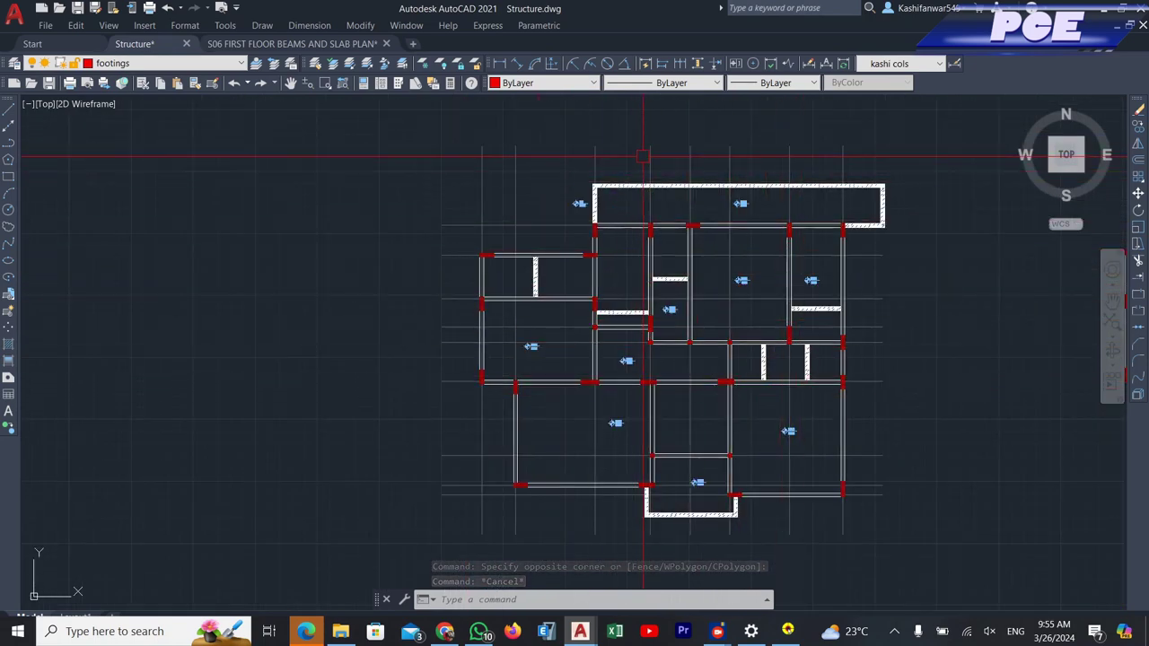
scroll(467, 189, "up", 2)
scroll(754, 163, "down", 2)
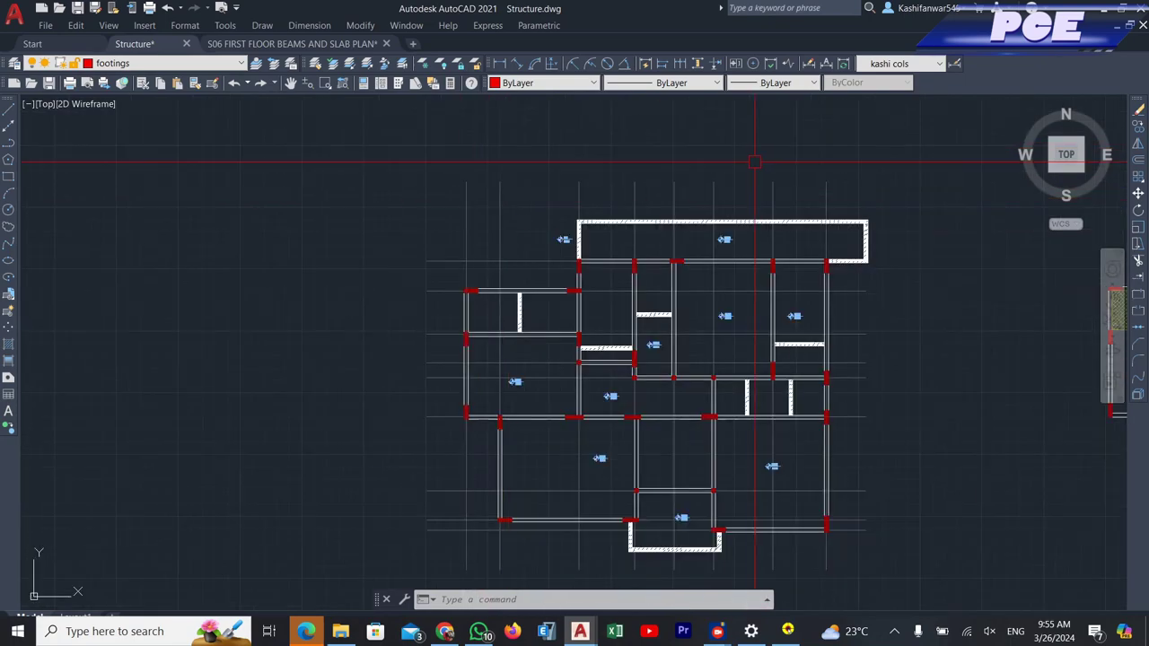
scroll(691, 175, "down", 2)
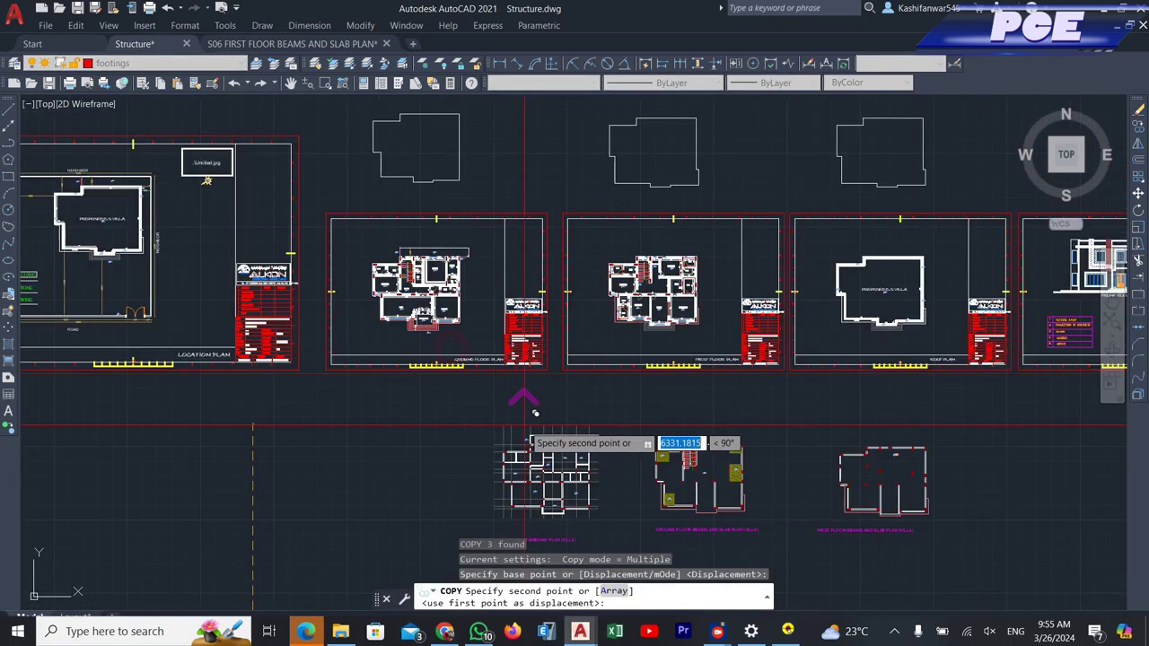
scroll(528, 428, "up", 4)
left_click(380, 424)
key("Escape")
- Copy the grid bubble A onto the upper ends of the second, third and fourth vertical grid lines from the west
scroll(611, 180, "down", 5)
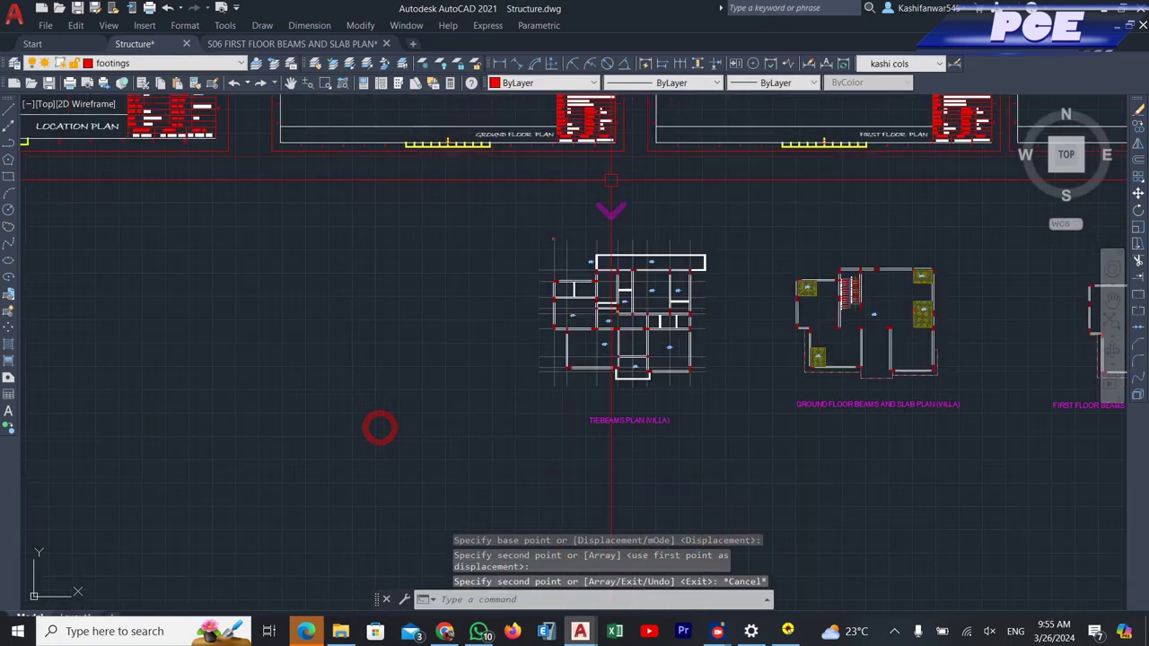
scroll(584, 185, "up", 5)
scroll(443, 290, "down", 2)
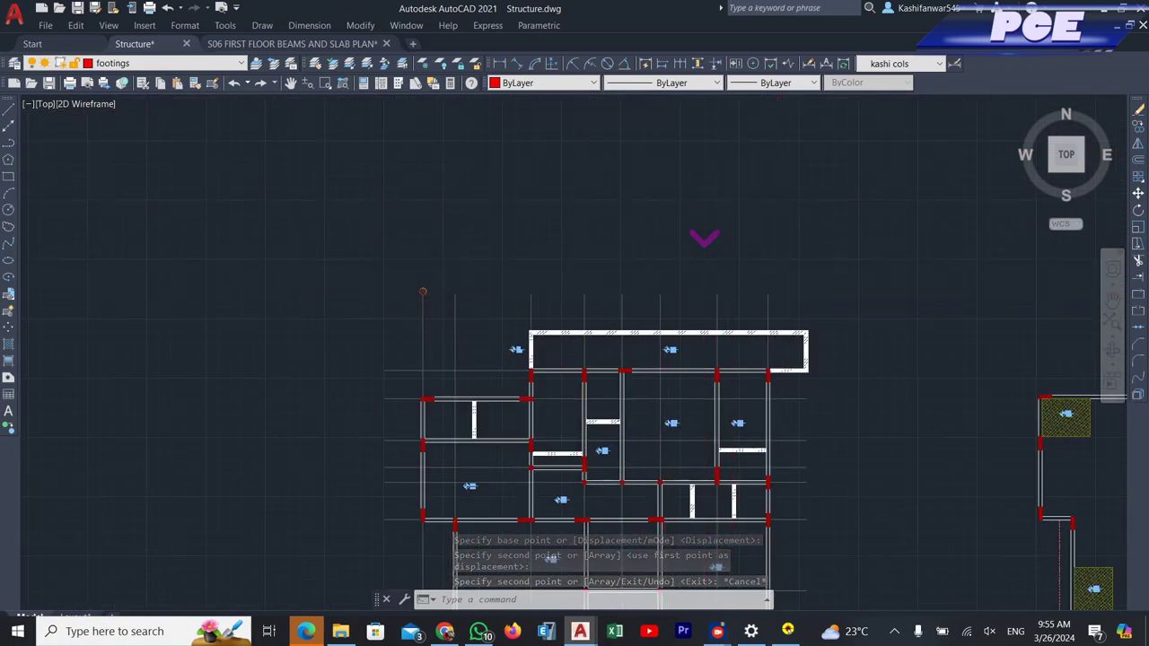
scroll(705, 237, "down", 2)
scroll(500, 464, "up", 2)
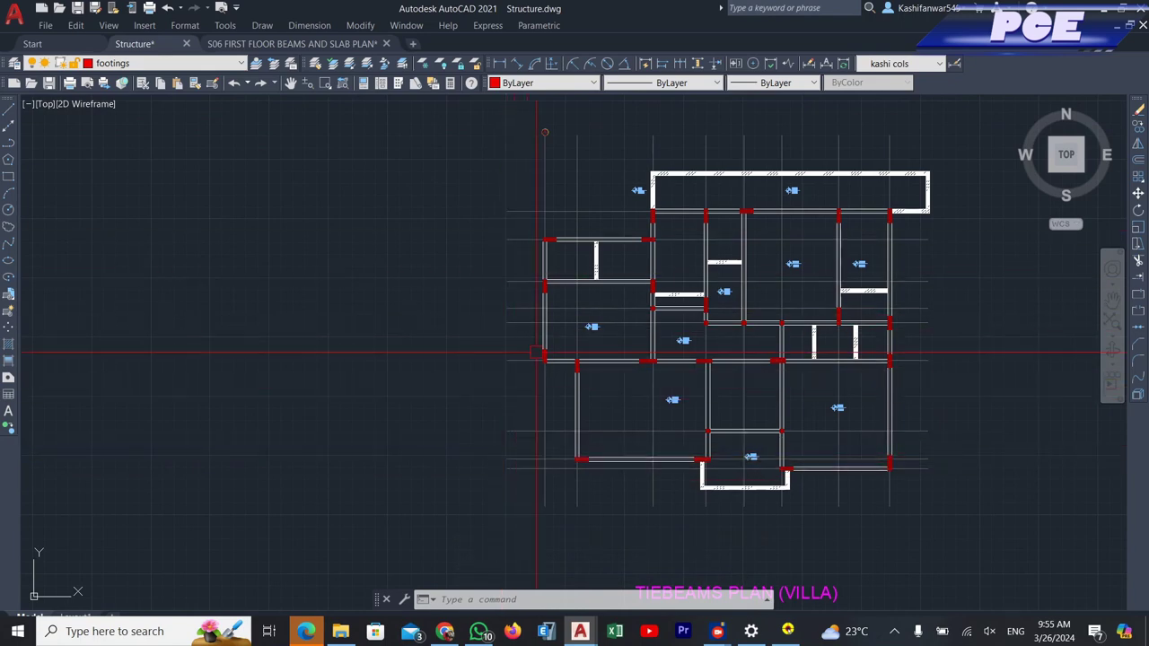
scroll(549, 125, "up", 4)
scroll(423, 335, "down", 1)
key("Escape")
left_click(419, 203)
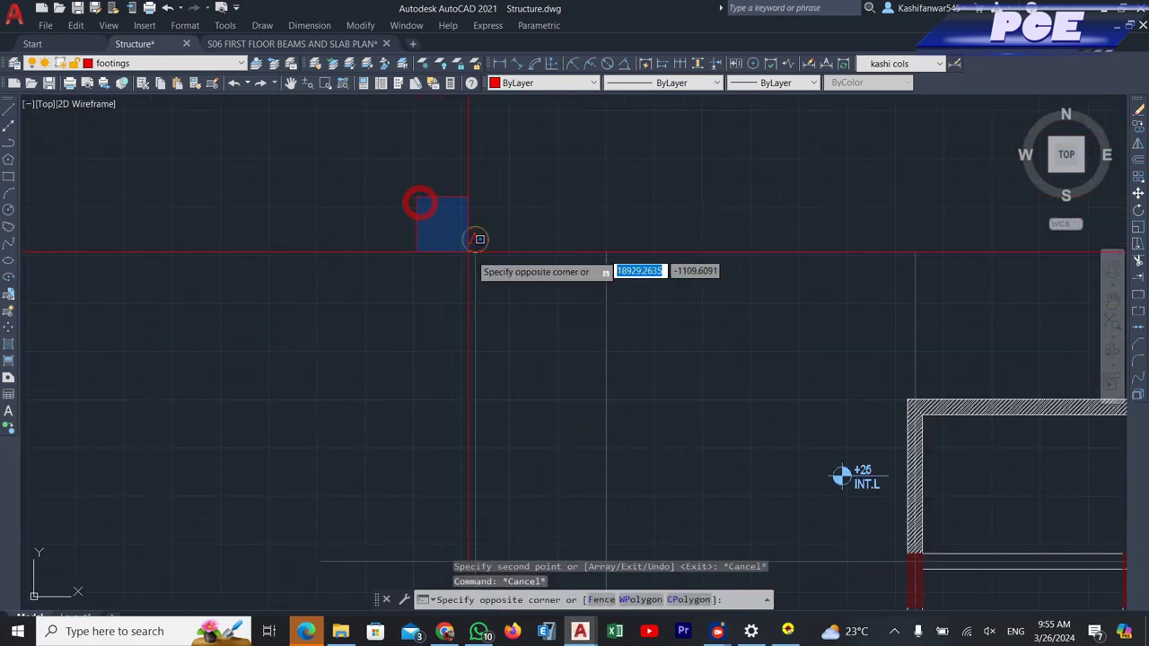
left_click(520, 278)
type("CO")
key("Return")
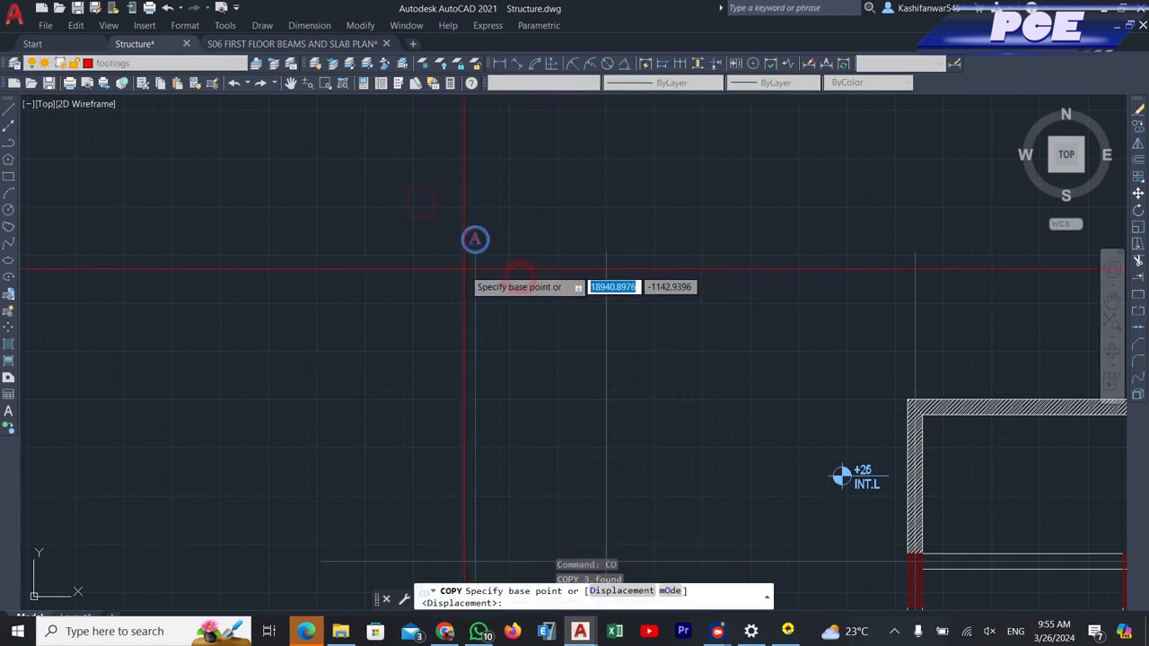
scroll(511, 265, "up", 2)
left_click(505, 248)
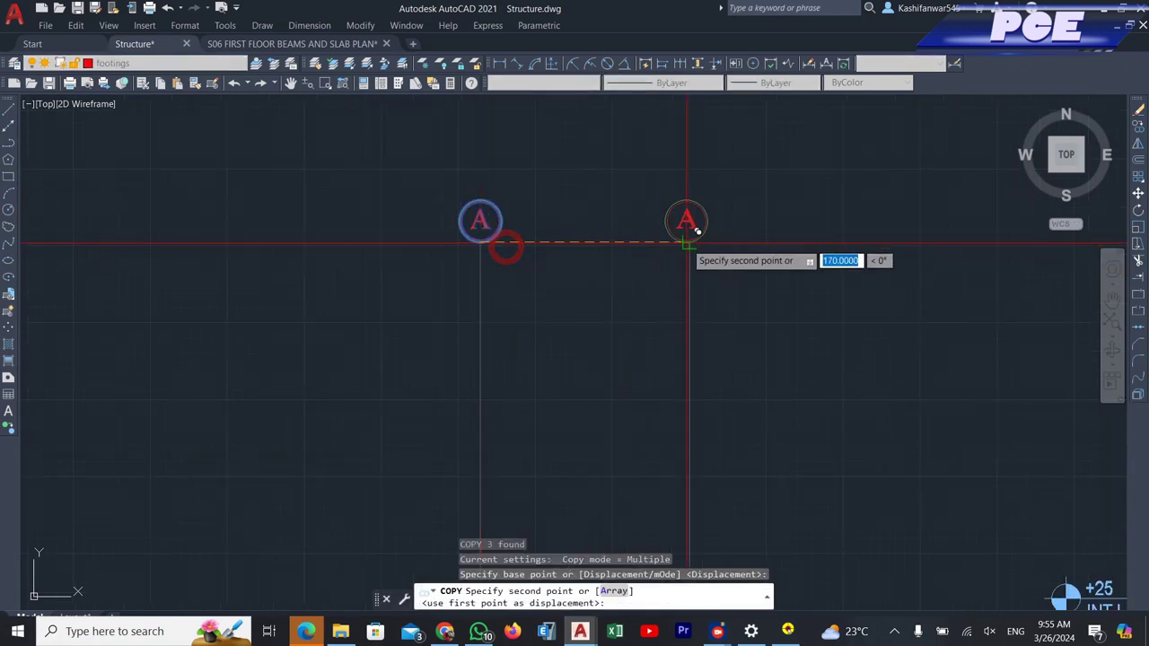
left_click(677, 228)
scroll(669, 230, "down", 3)
left_click(715, 247)
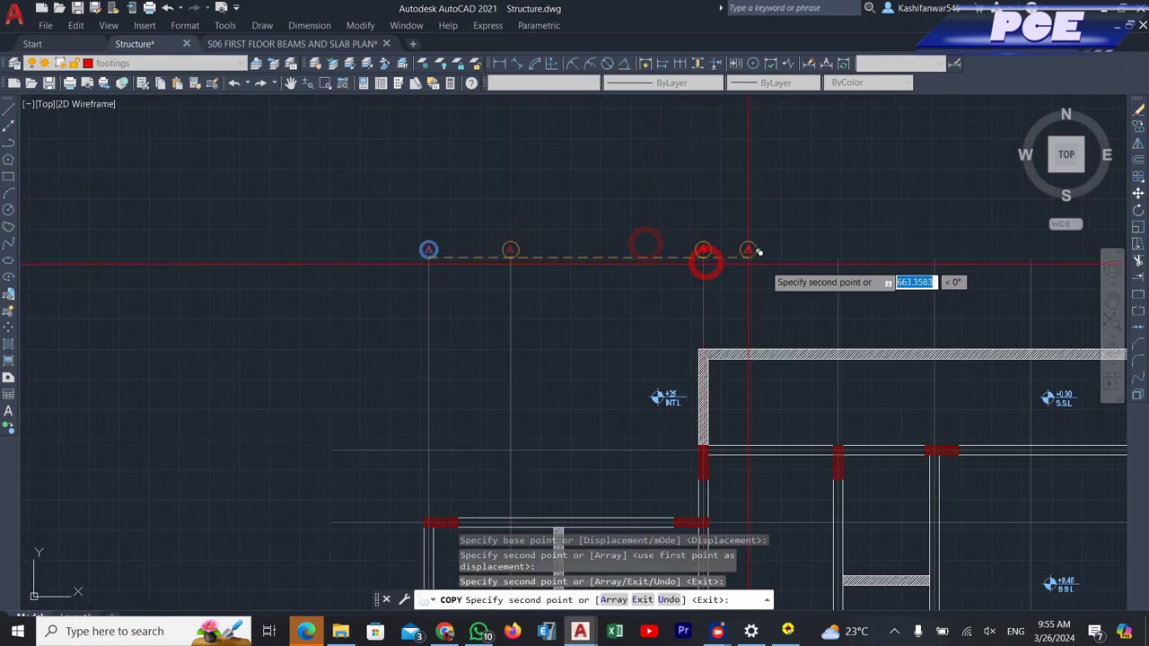
left_click(836, 259)
- Copy the same grid bubble onto the upper ends of the remaining four vertical grid lines to the east
scroll(634, 272, "down", 2)
scroll(776, 265, "up", 2)
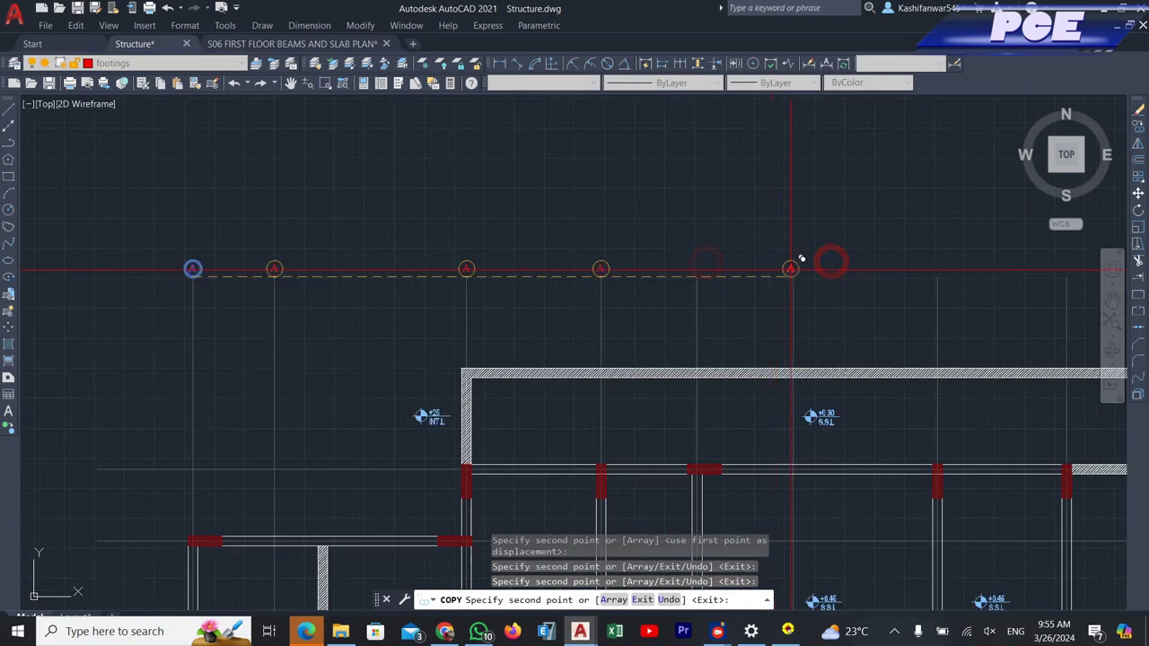
left_click(703, 270)
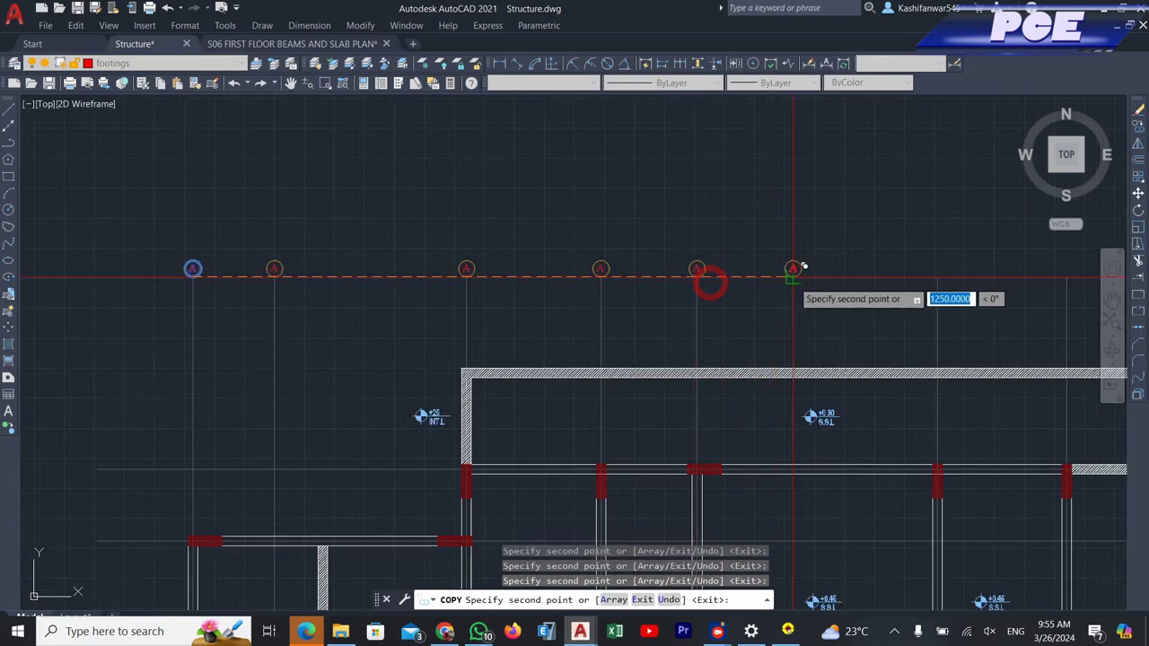
left_click(799, 269)
left_click(949, 267)
scroll(529, 261, "down", 4)
scroll(916, 268, "up", 2)
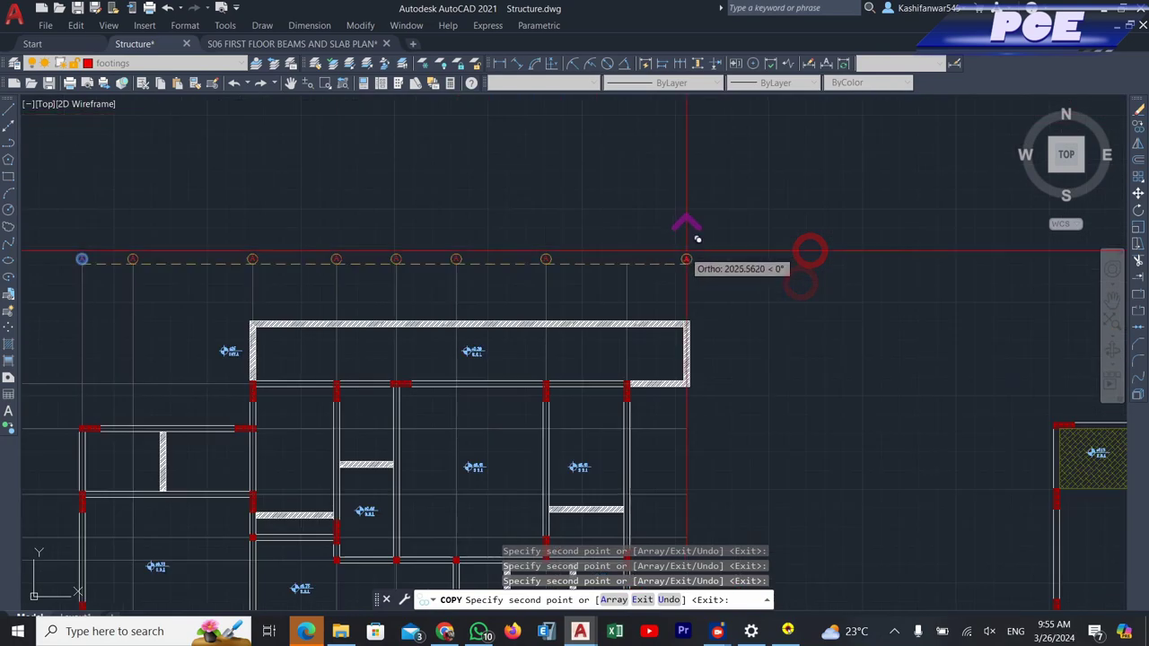
key("Escape")
scroll(728, 266, "down", 2)
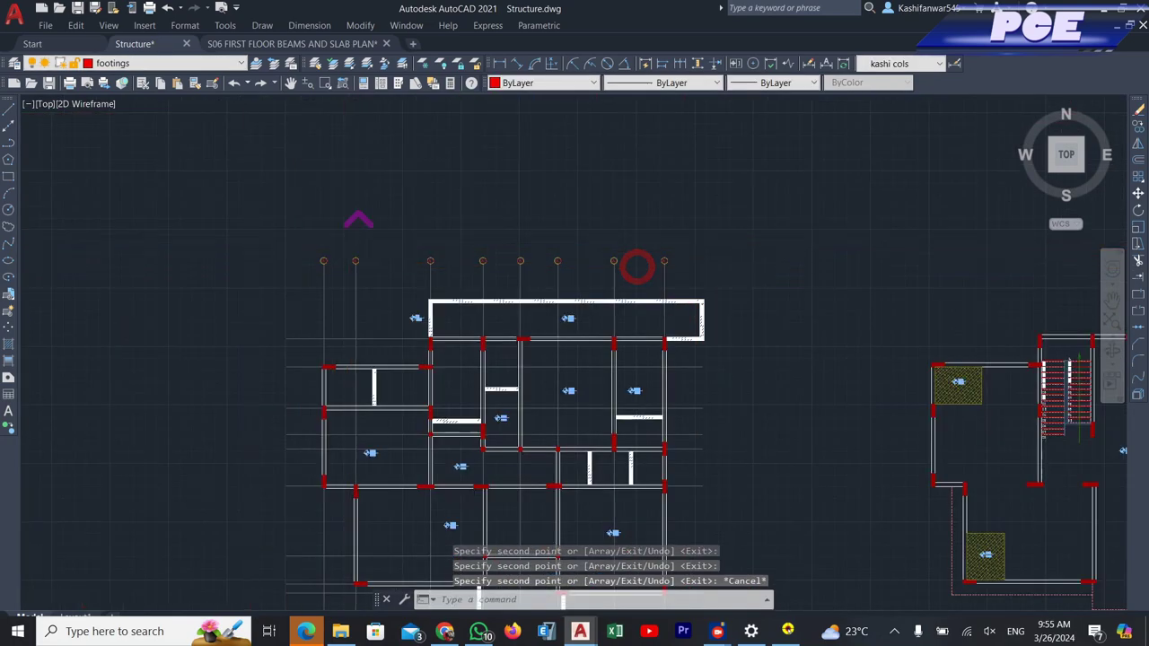
- Change the label in the second grid bubble from the west to B
scroll(361, 252, "up", 8)
scroll(322, 312, "up", 3)
left_click(325, 311)
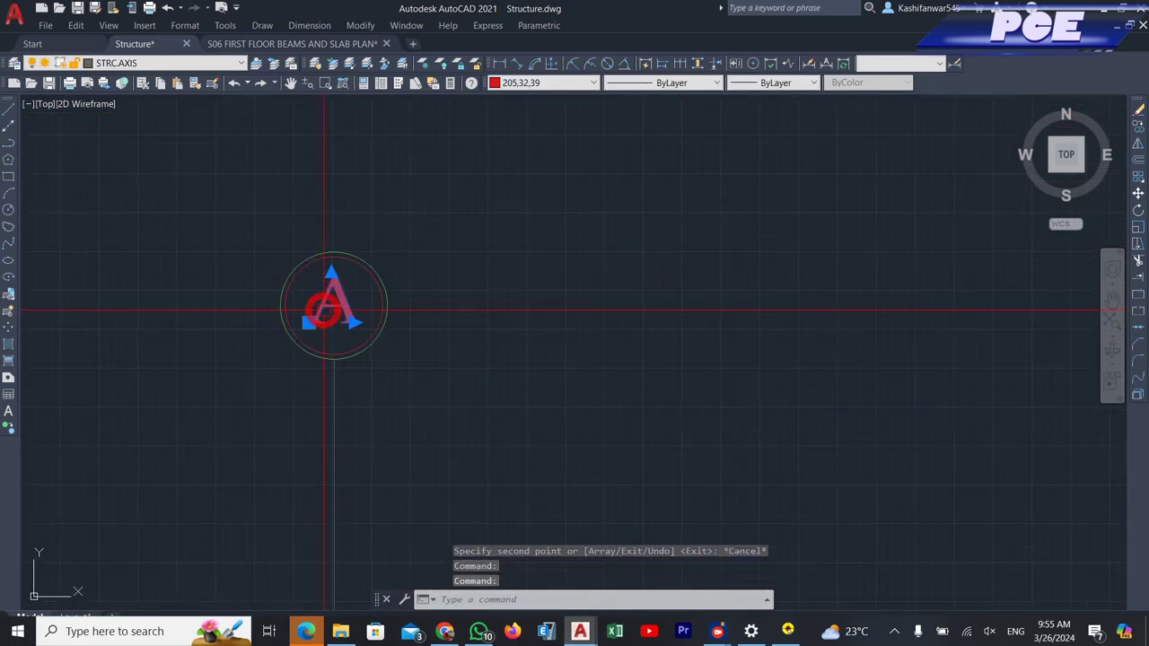
double_click(324, 309)
double_click(330, 302)
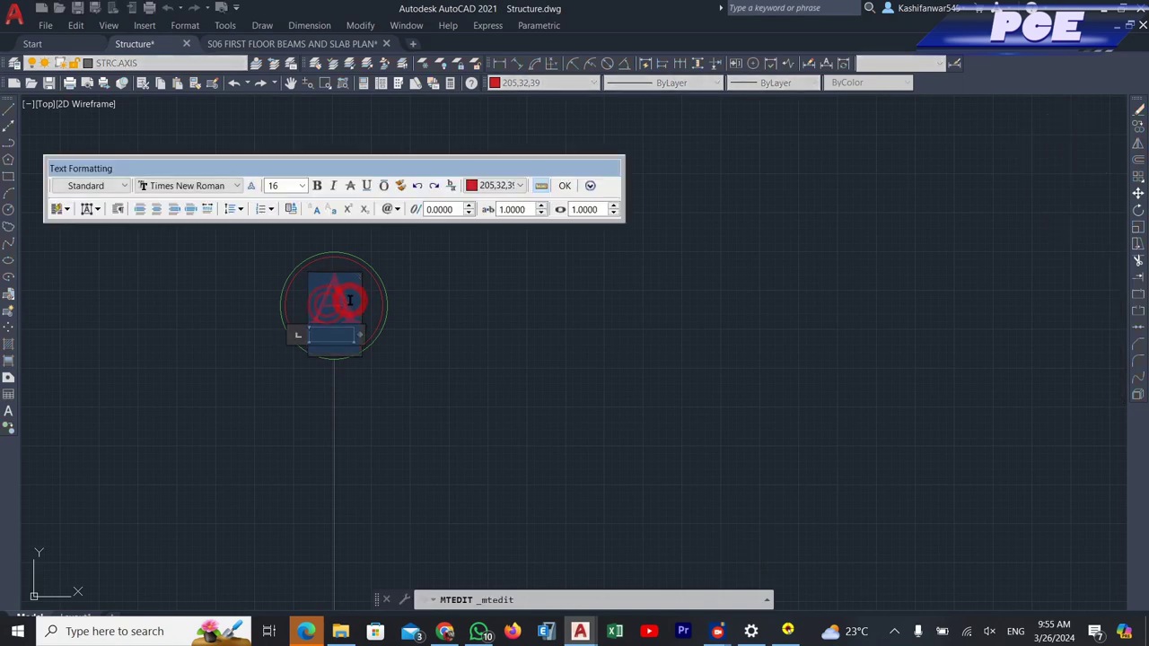
left_click(456, 325)
scroll(365, 280, "down", 2)
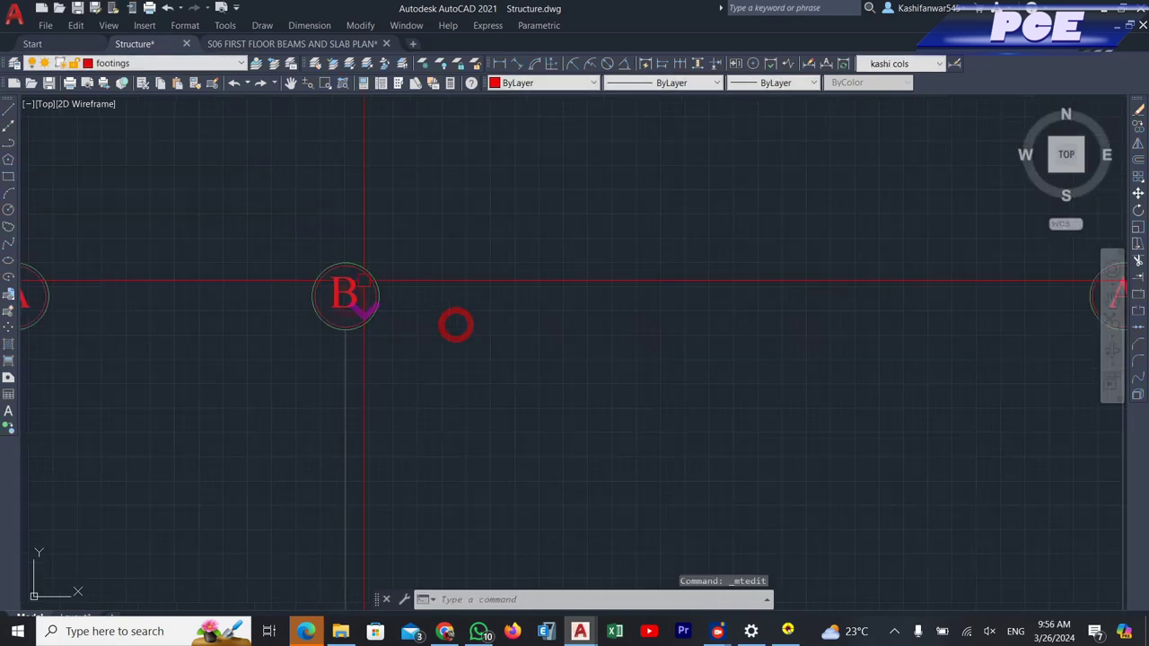
- Change the label in the third grid bubble from the west to C
left_click(846, 297)
scroll(839, 291, "up", 4)
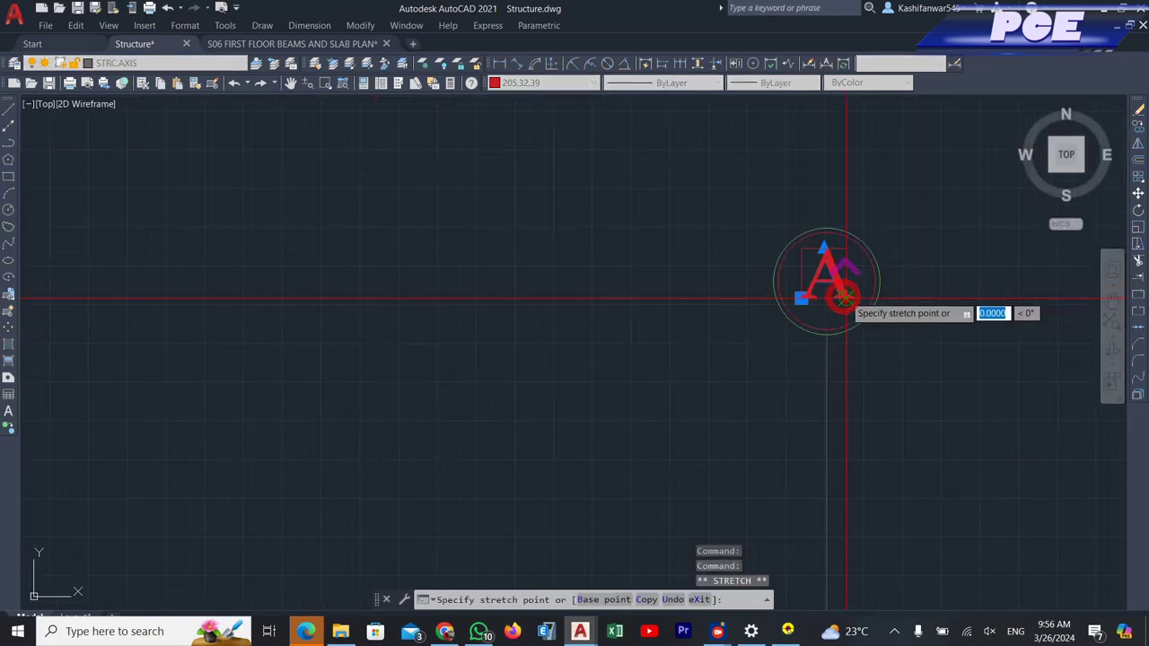
double_click(835, 285)
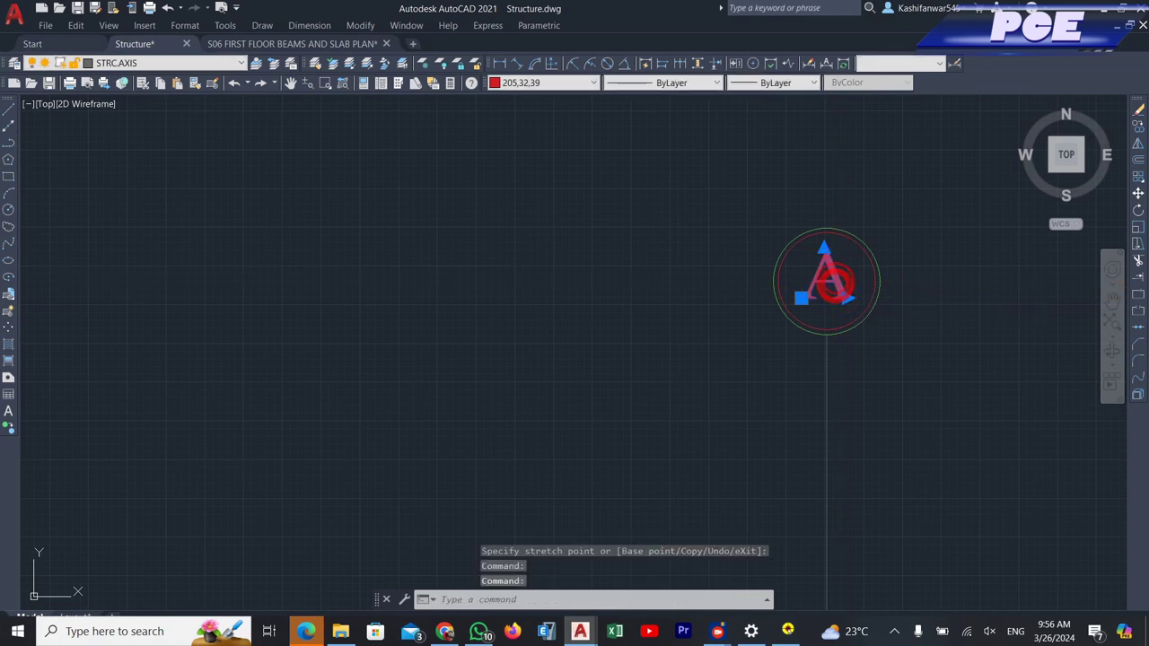
double_click(825, 274)
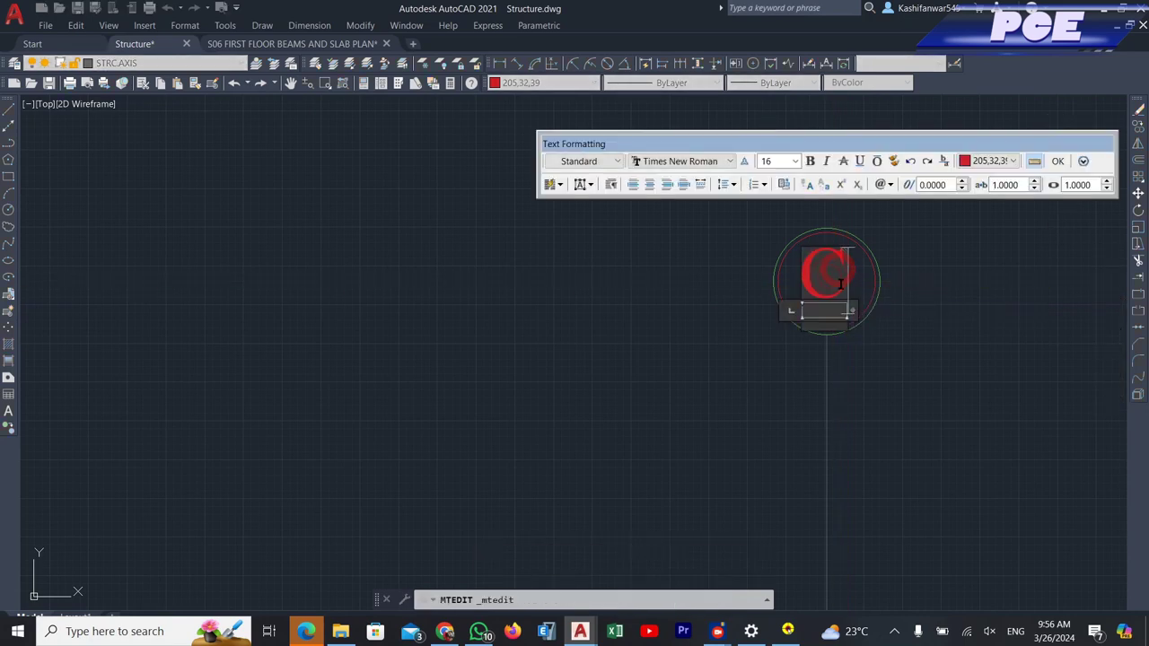
key("Escape")
scroll(685, 220, "down", 6)
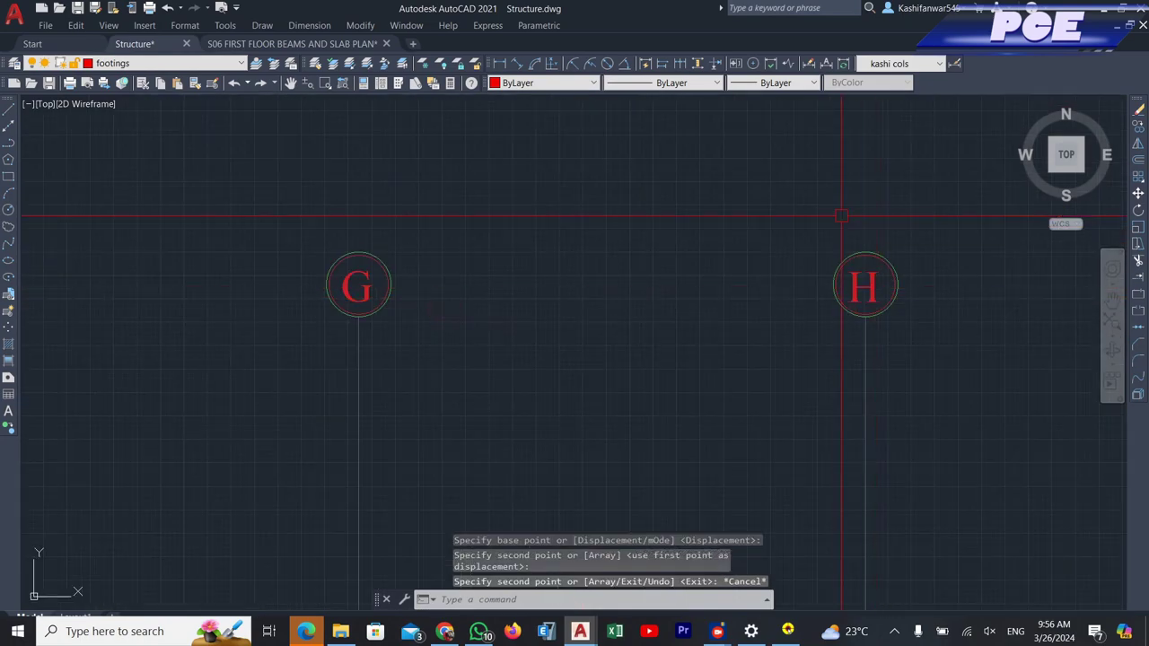
scroll(841, 216, "down", 10)
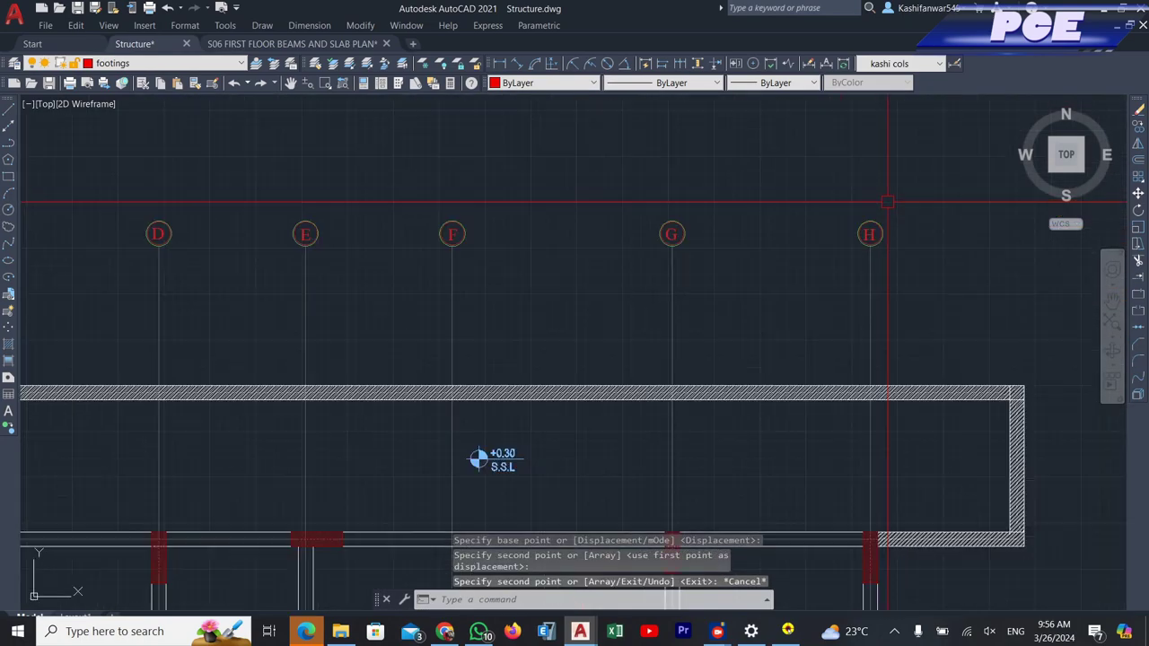
scroll(500, 218, "up", 10)
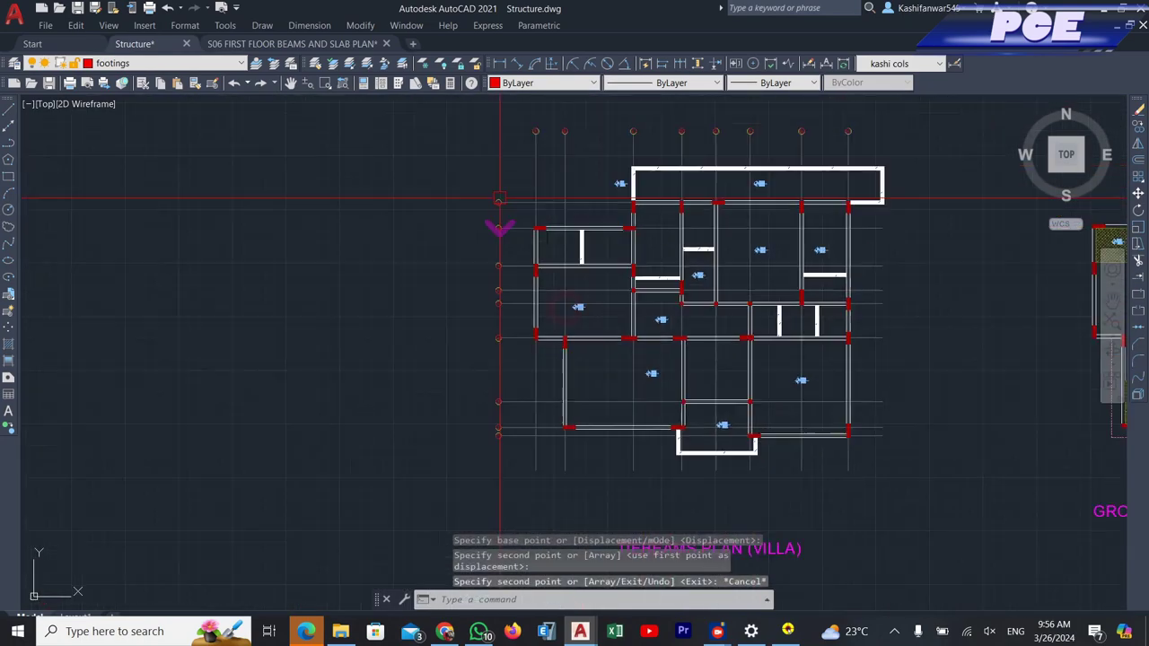
scroll(550, 368, "down", 8)
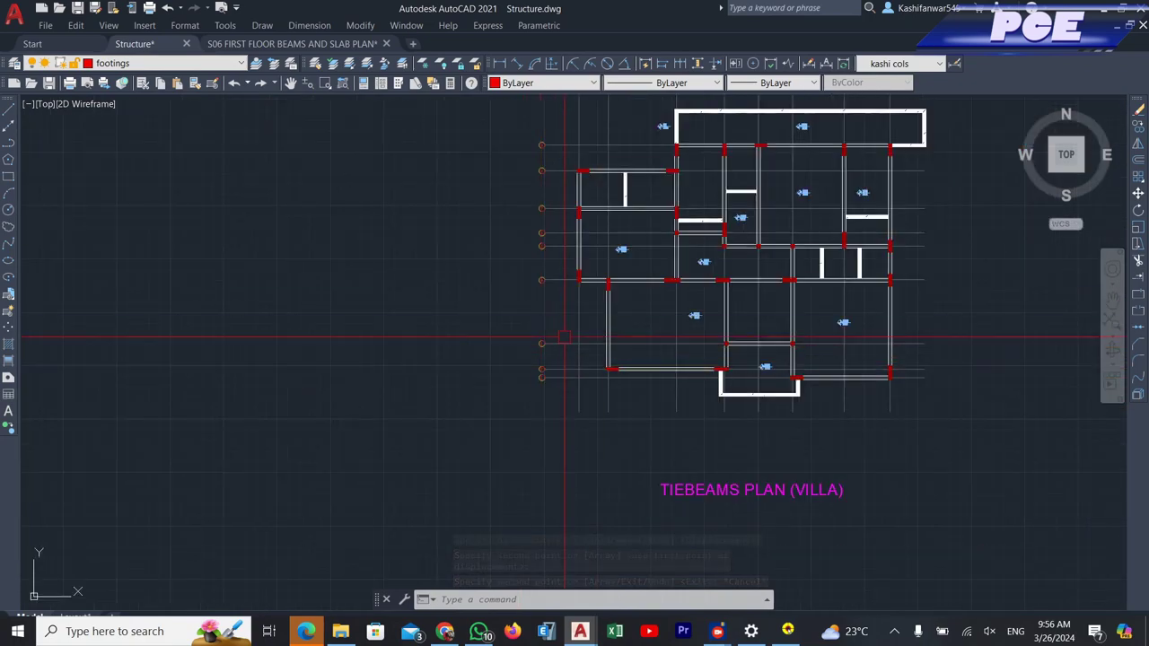
scroll(569, 192, "down", 2)
scroll(541, 188, "up", 4)
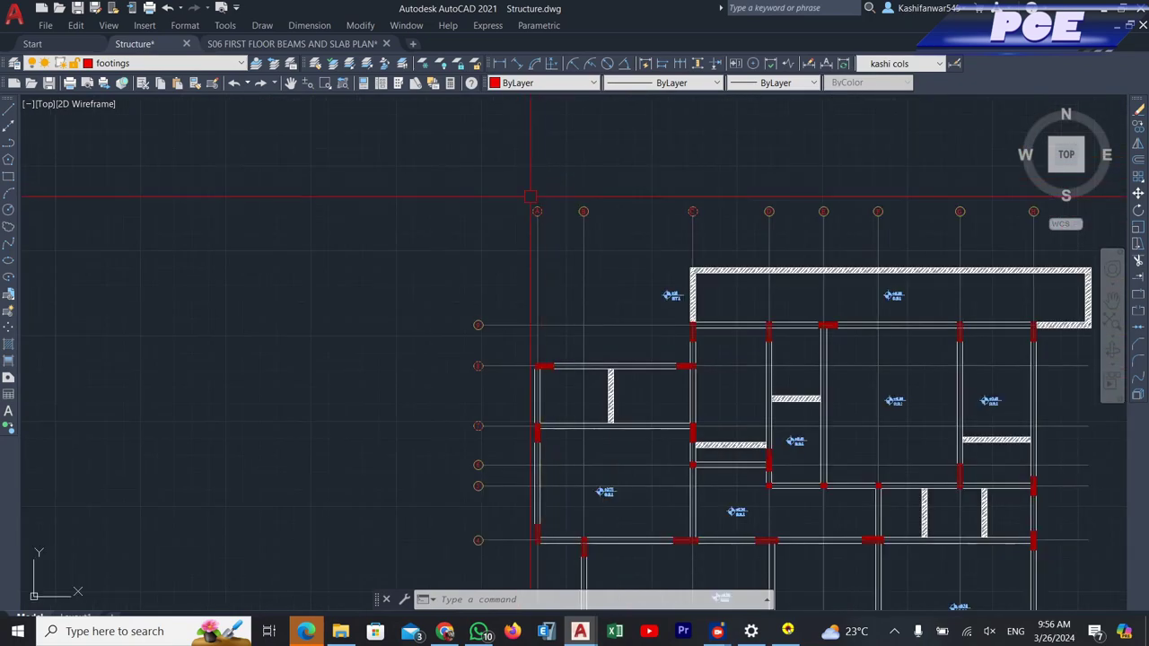
key("Escape")
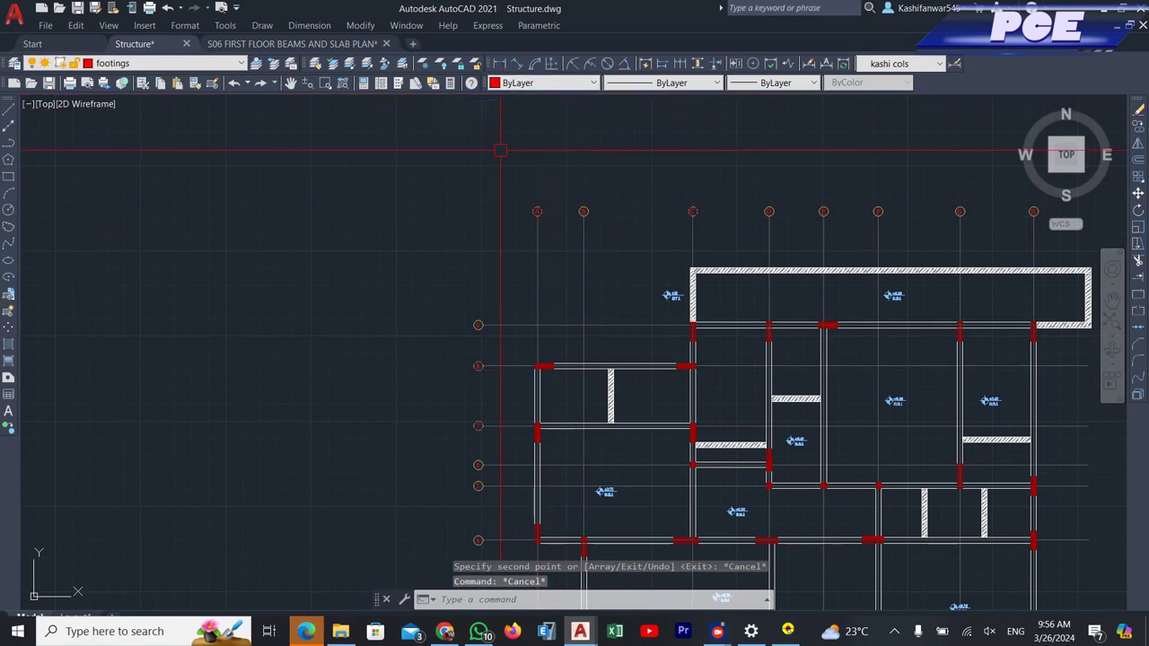
- Make K.AXIS the current dimension style
type("d")
key("Return")
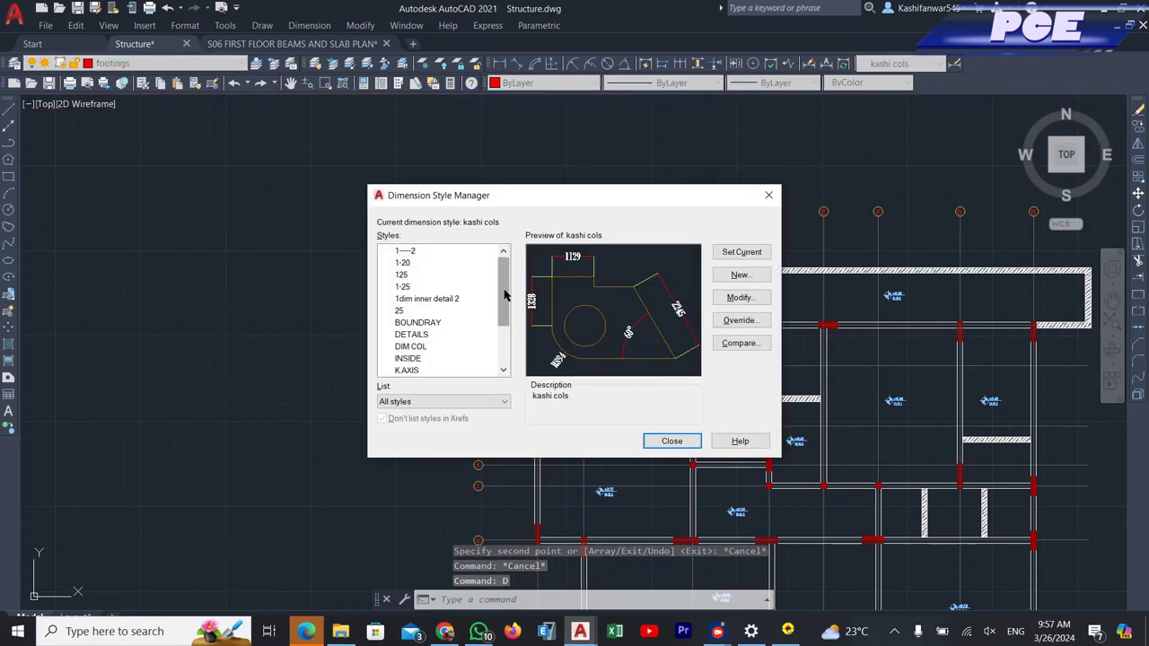
left_click_drag(505, 290, 505, 302)
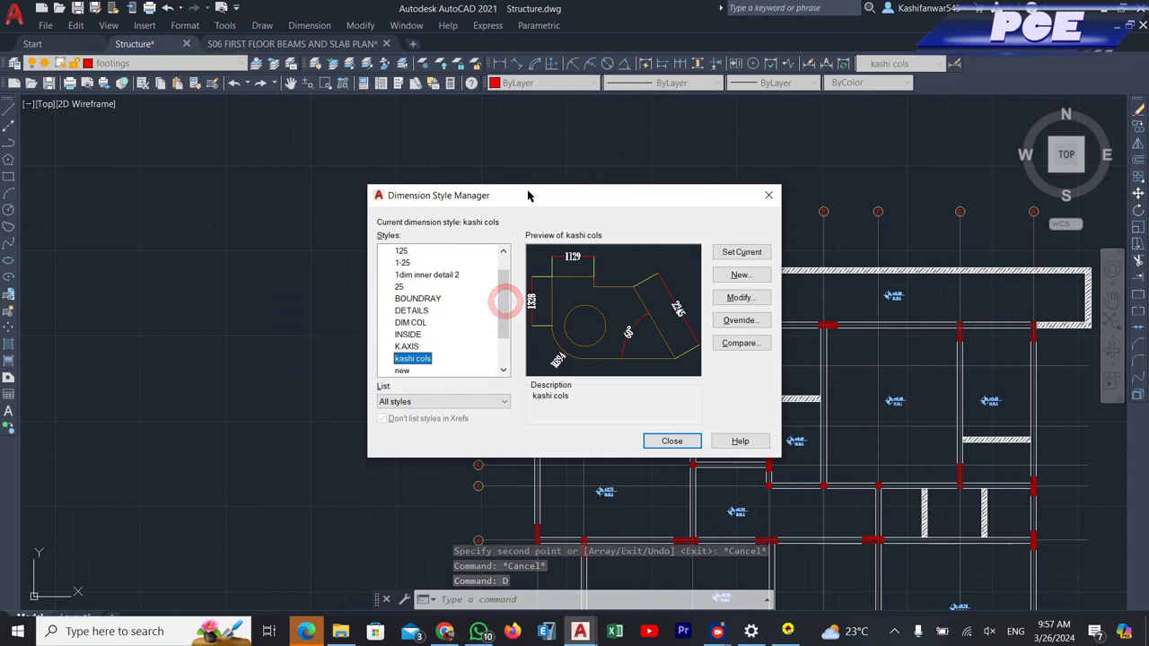
left_click(411, 347)
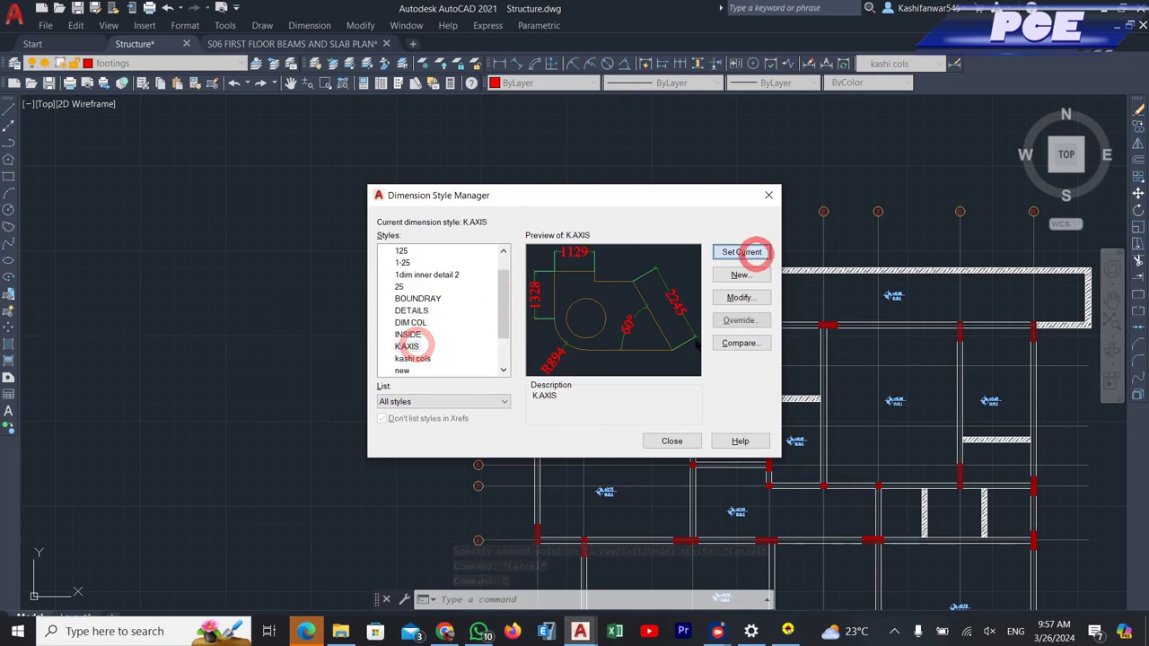
left_click(673, 442)
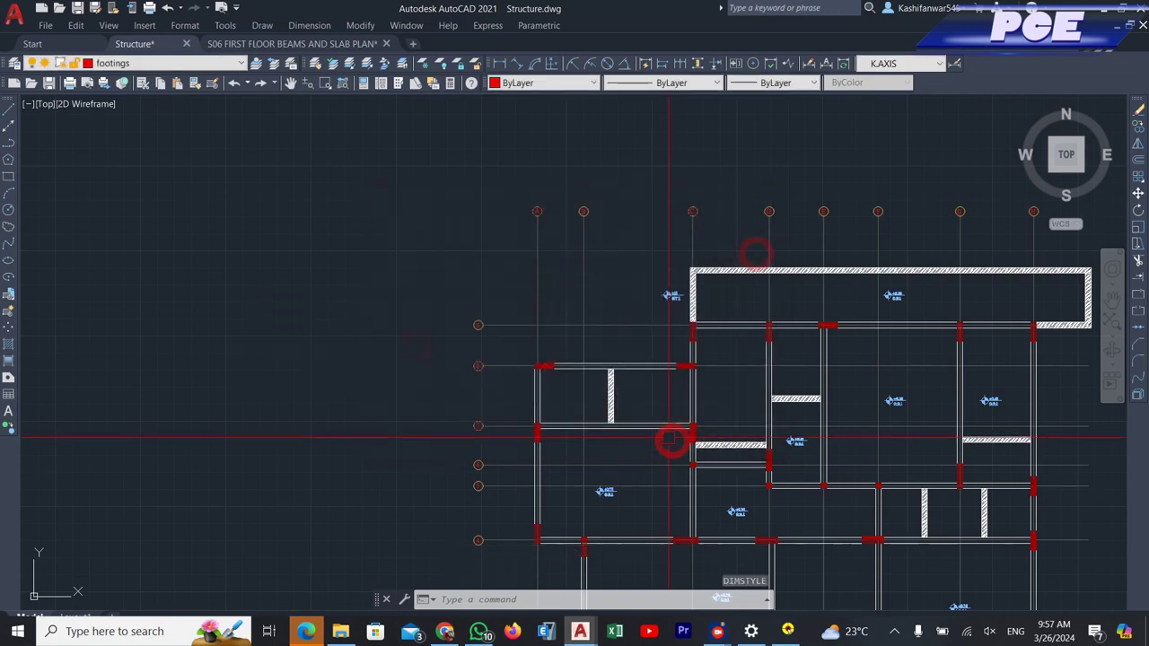
- Make STRC.AXIS the current layer
left_click(241, 62)
scroll(196, 248, "down", 5)
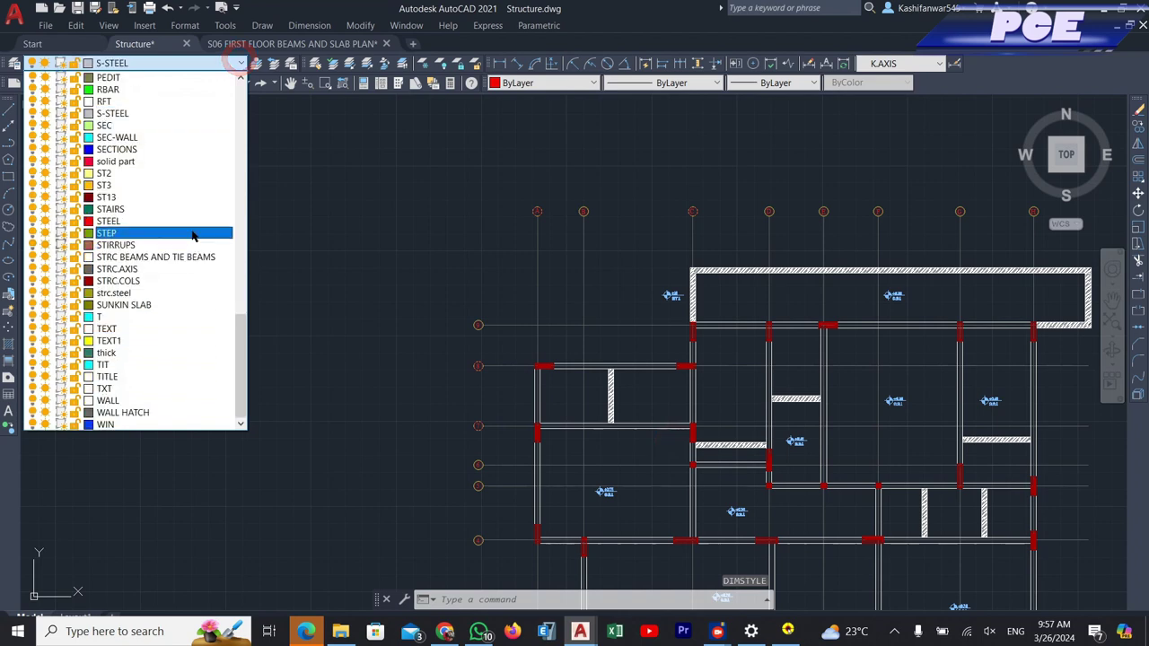
left_click(155, 269)
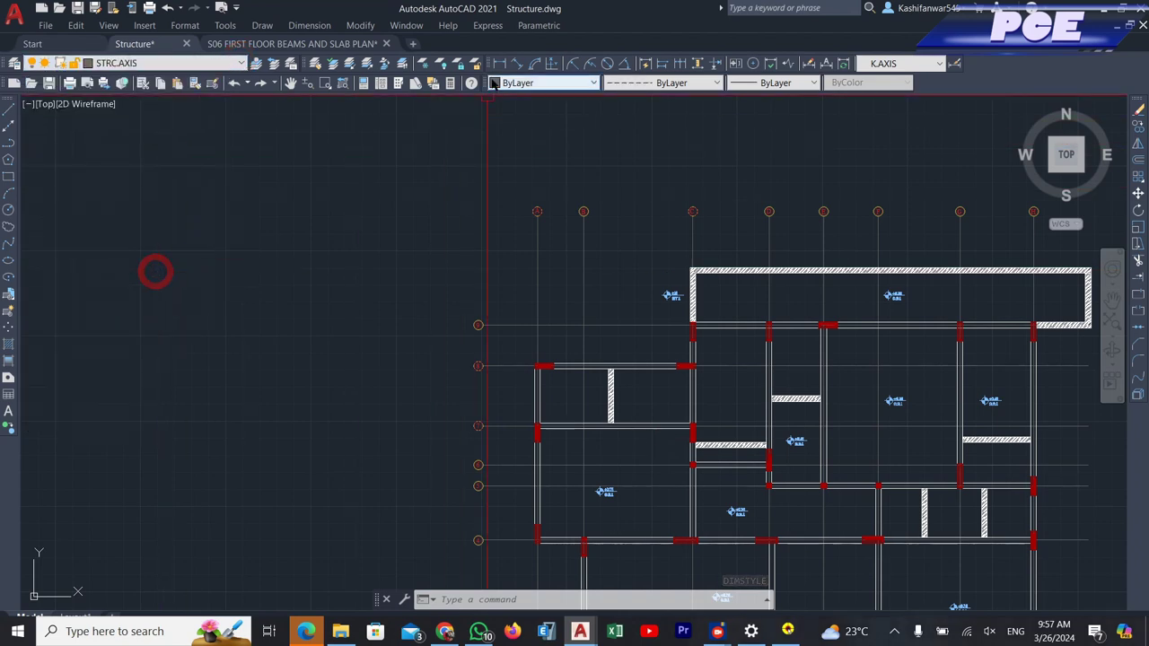
- Add an overall linear dimension from grid line A to grid line H just below the lettered bubbles
left_click(499, 63)
scroll(616, 251, "up", 4)
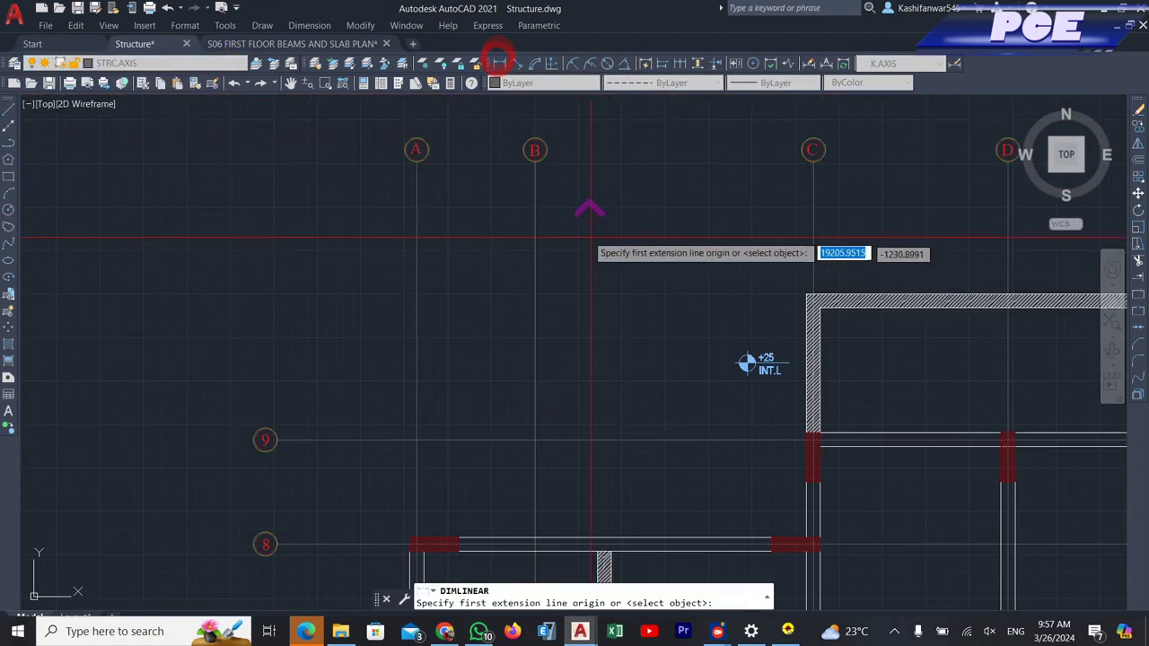
left_click(417, 174)
scroll(782, 210, "down", 5)
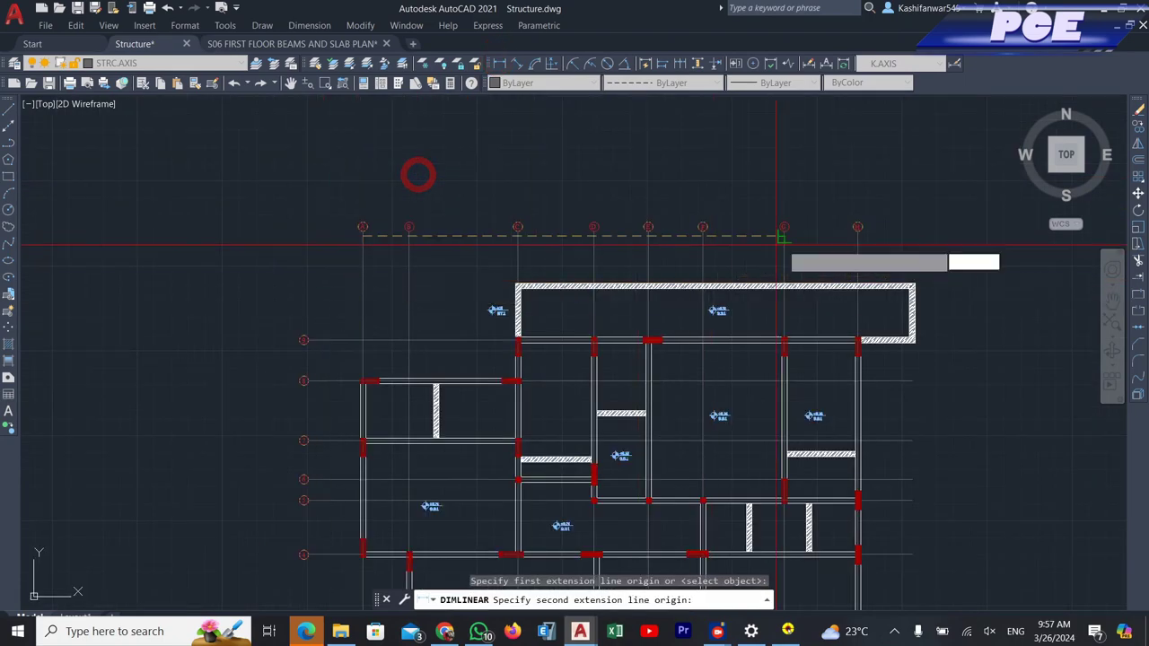
scroll(846, 192, "up", 5)
scroll(859, 204, "up", 2)
left_click(860, 213)
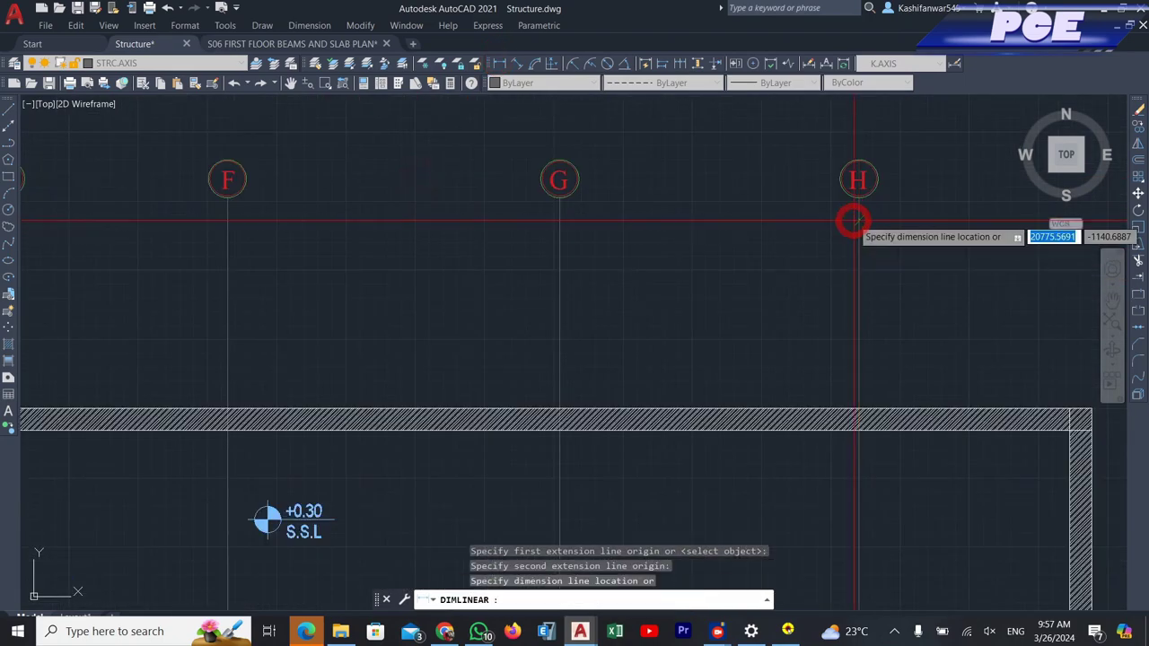
left_click(779, 207)
scroll(906, 233, "down", 3)
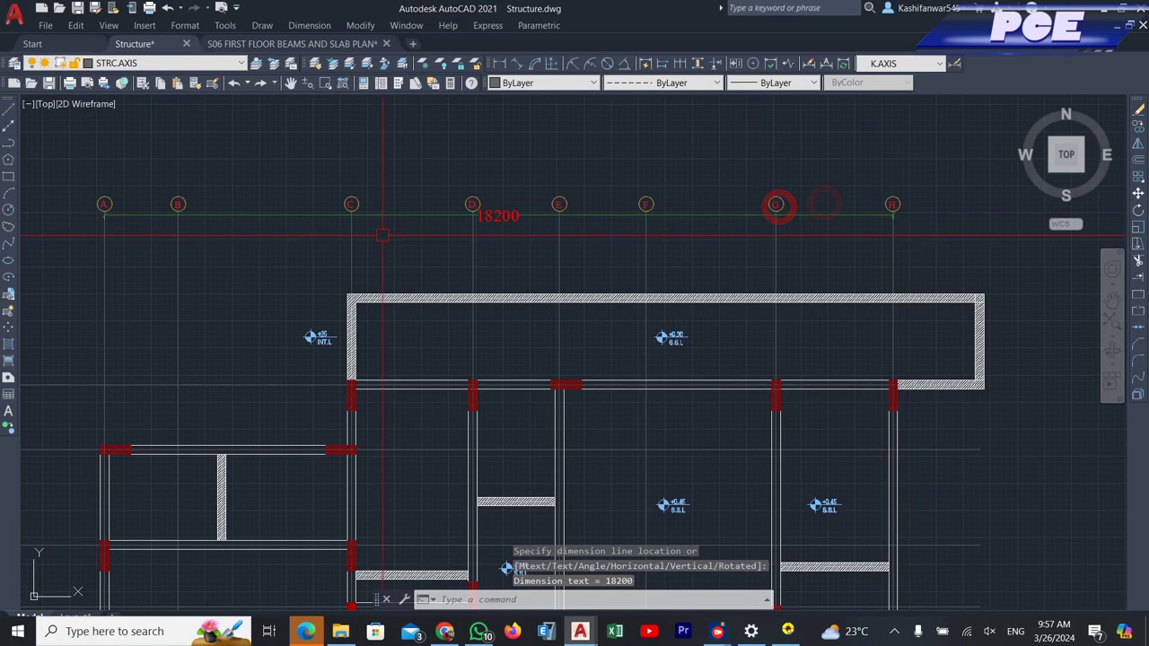
- Add a linear dimension between grid lines A and B, just below the overall dimension
scroll(104, 237, "up", 4)
scroll(616, 252, "down", 2)
key("Return")
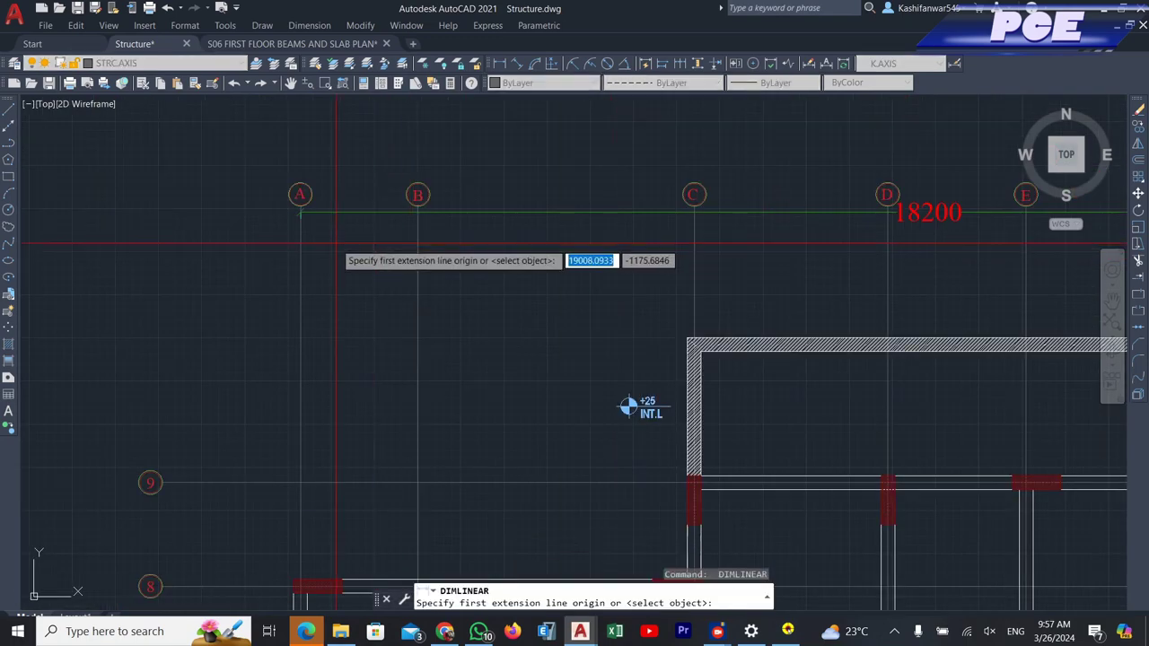
left_click(303, 243)
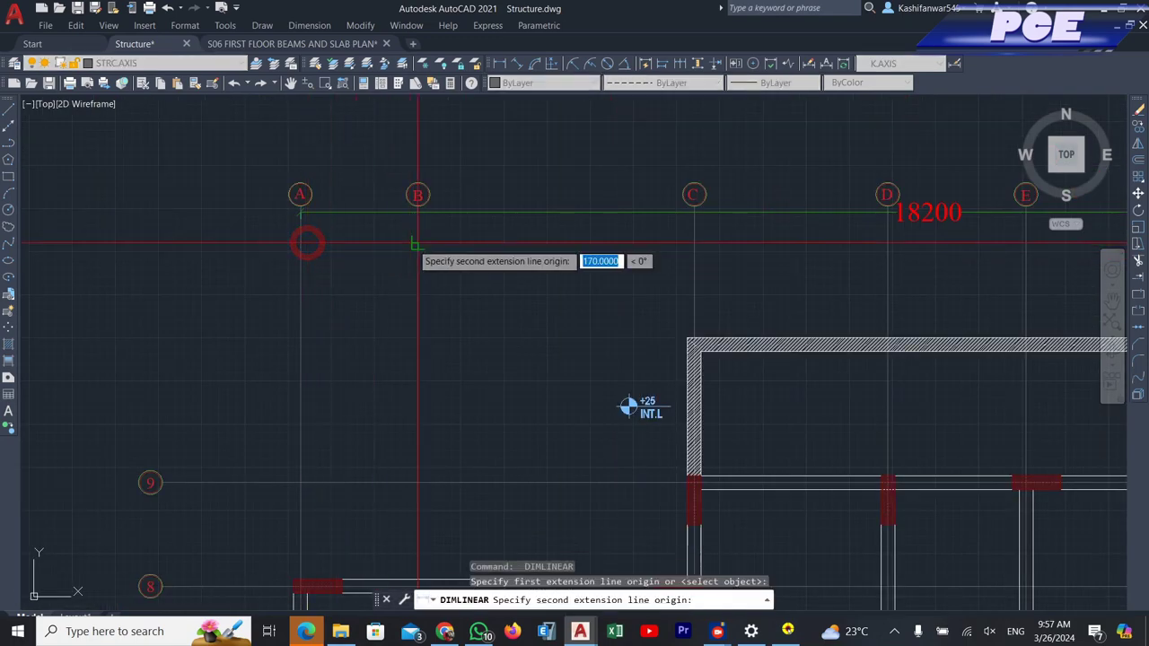
left_click(411, 243)
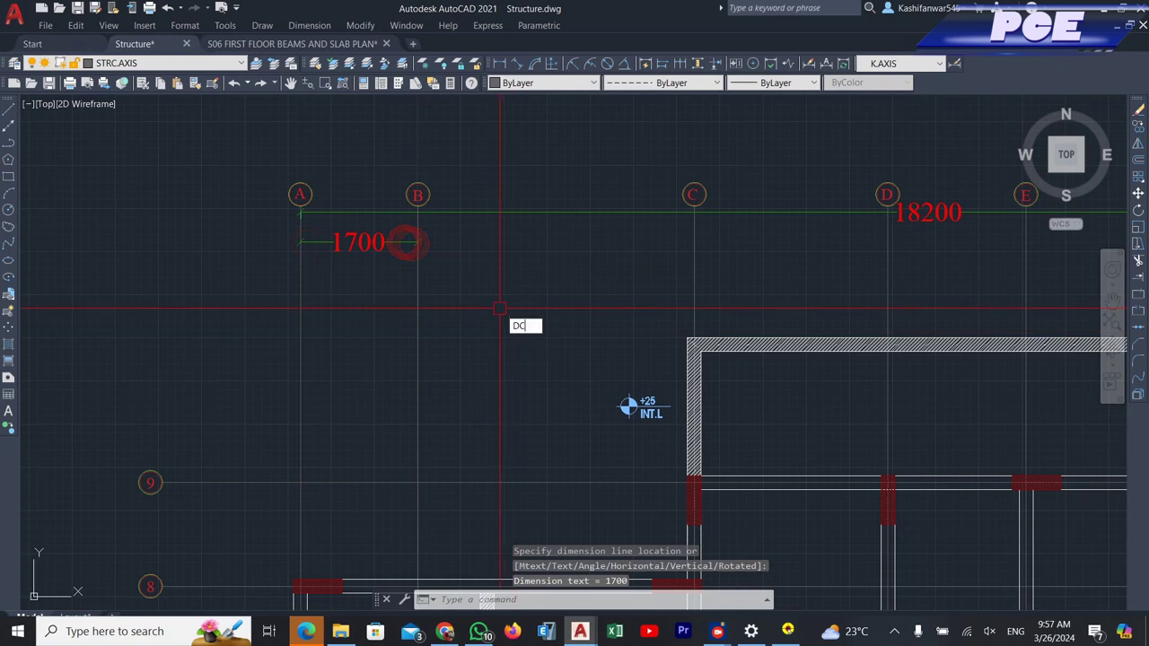
- Continue the dimension chain from grid line B through C, D, E, F and G to H
key("Return")
left_click(694, 243)
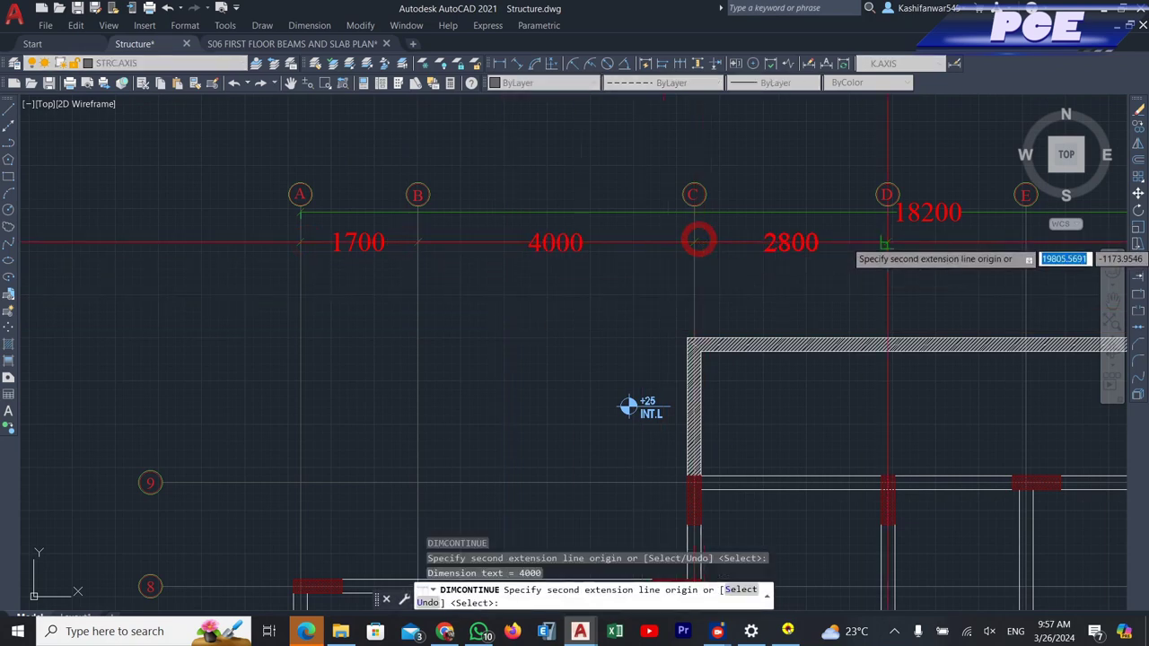
left_click(884, 242)
scroll(462, 321, "down", 4)
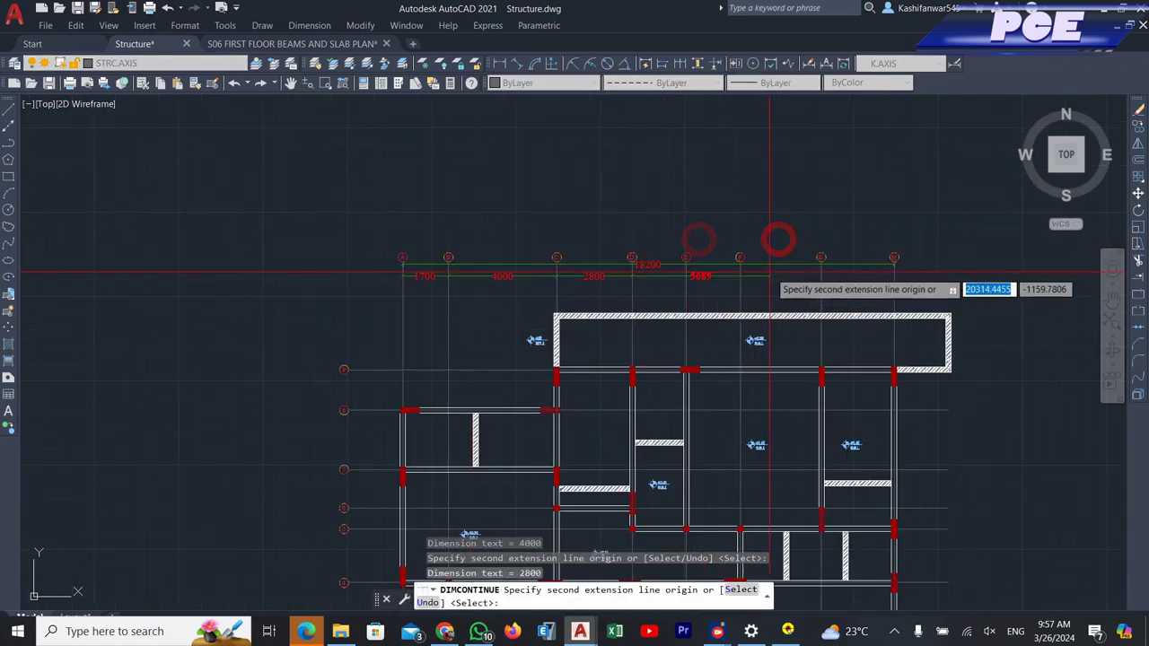
left_click(686, 277)
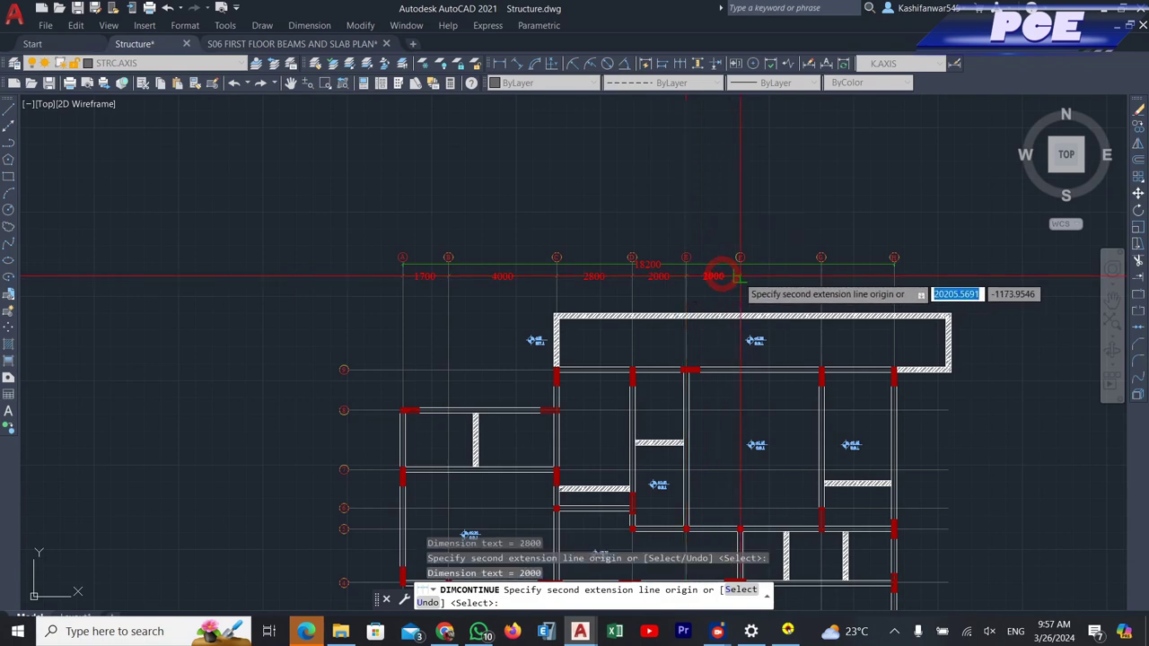
left_click(740, 276)
left_click(820, 277)
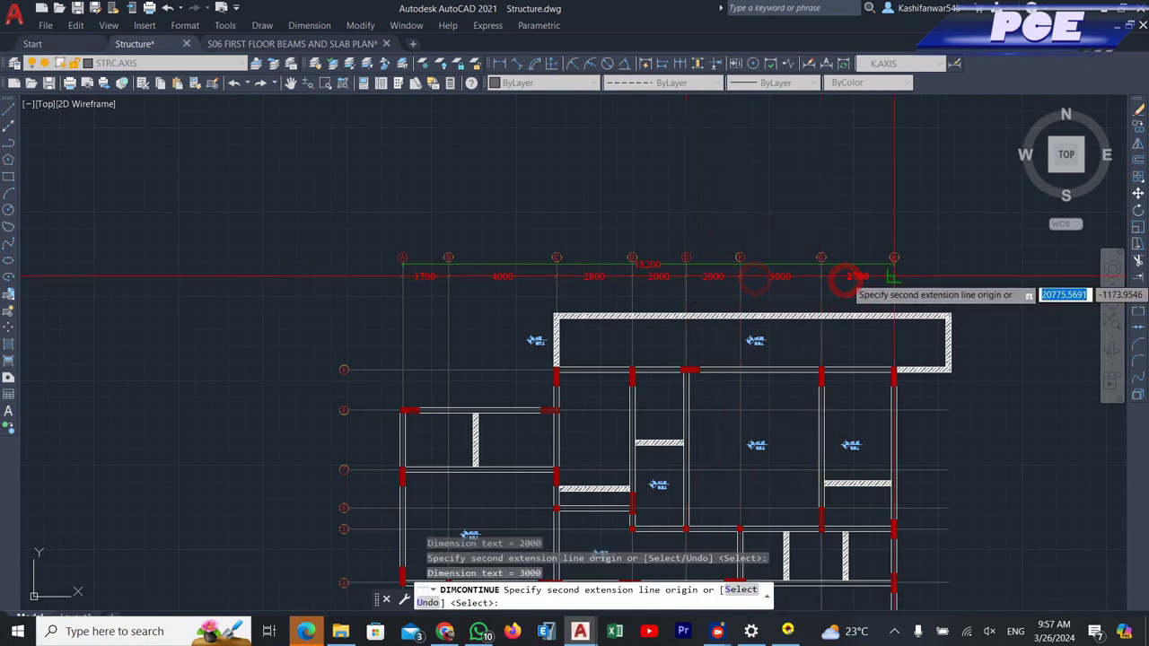
scroll(885, 276, "down", 5)
- Add an overall vertical linear dimension from grid line 1 to grid line 9 beside the numbered bubbles
scroll(885, 276, "up", 8)
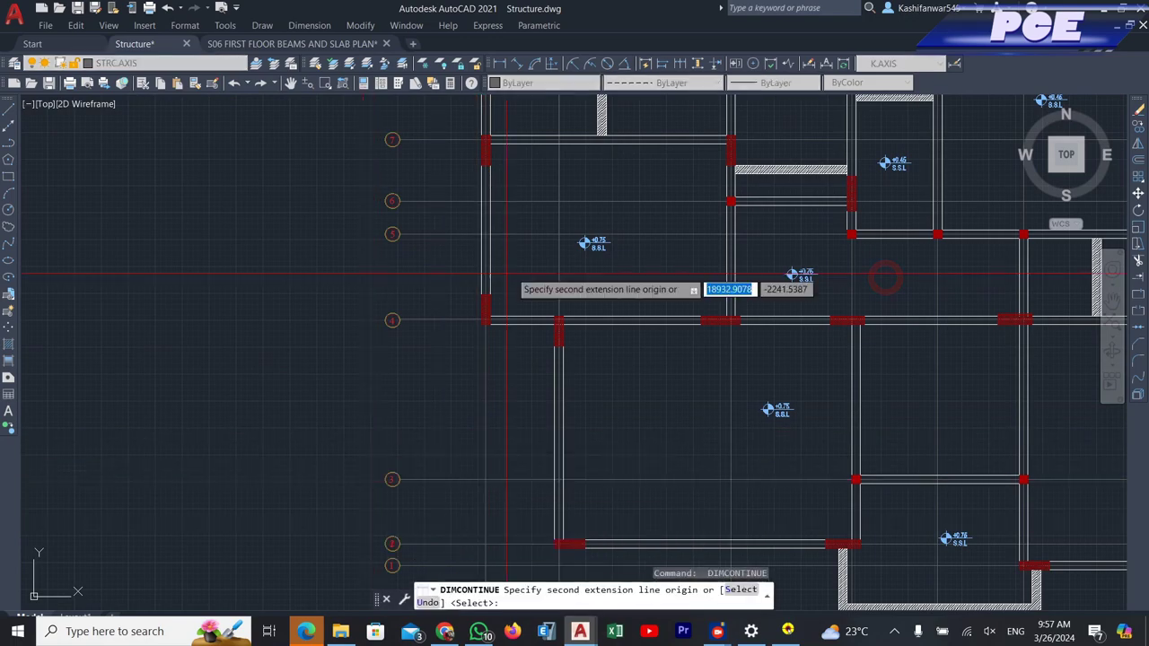
scroll(506, 273, "down", 1)
scroll(454, 441, "up", 3)
left_click(562, 346)
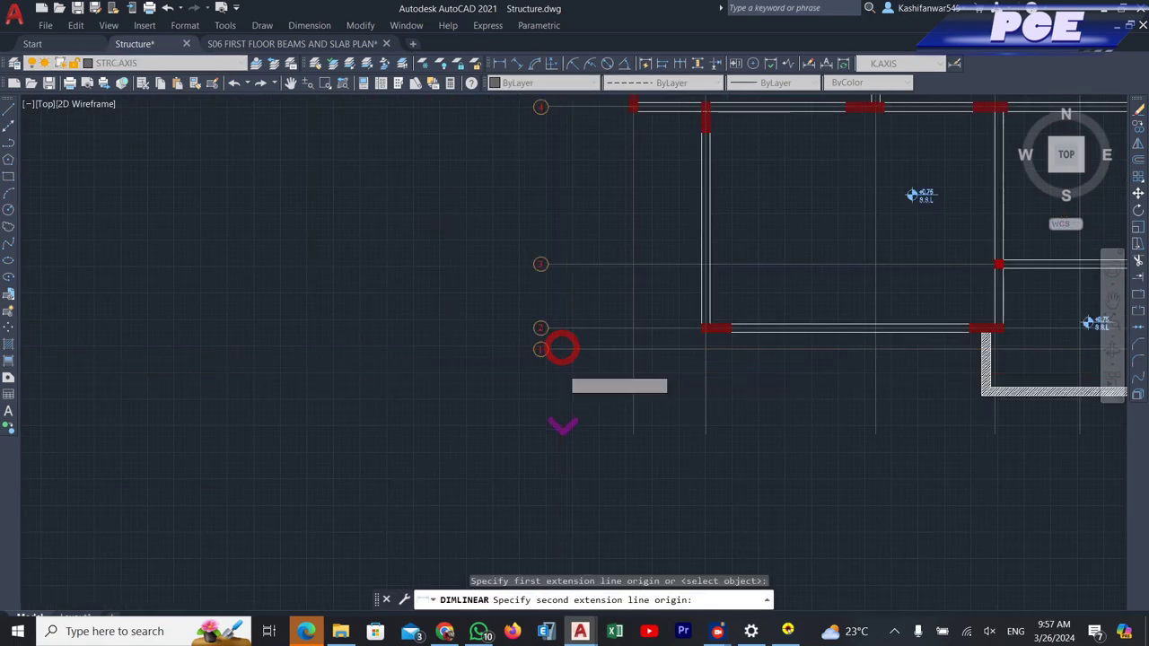
scroll(563, 395, "down", 3)
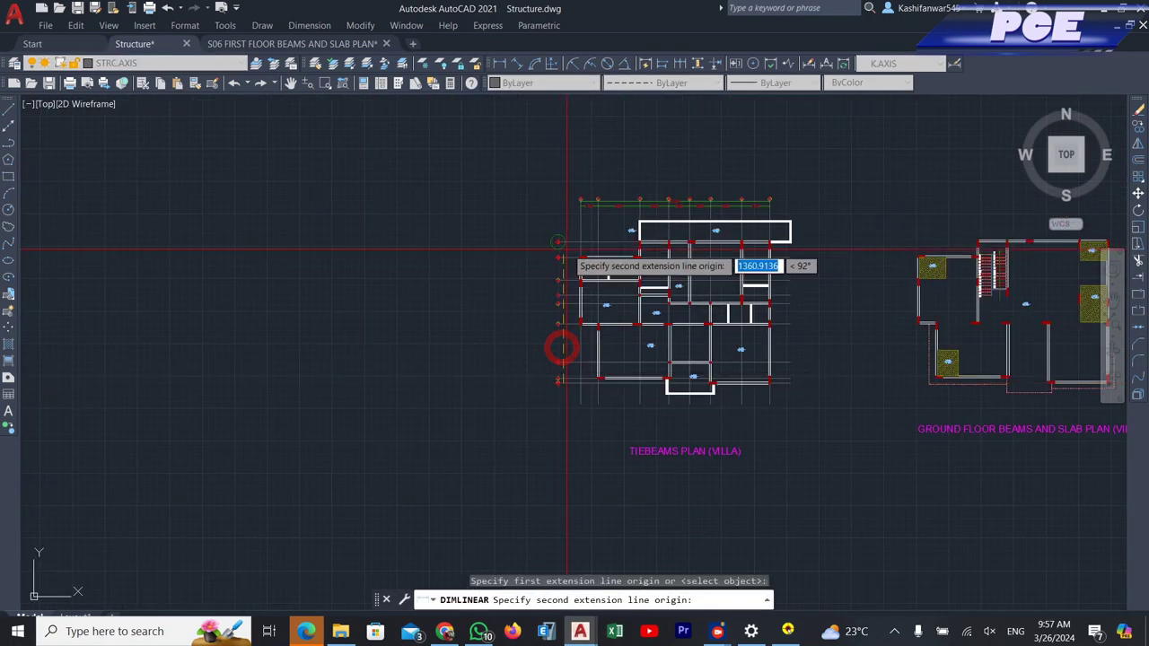
scroll(566, 252, "up", 4)
left_click(544, 223)
scroll(538, 250, "up", 4)
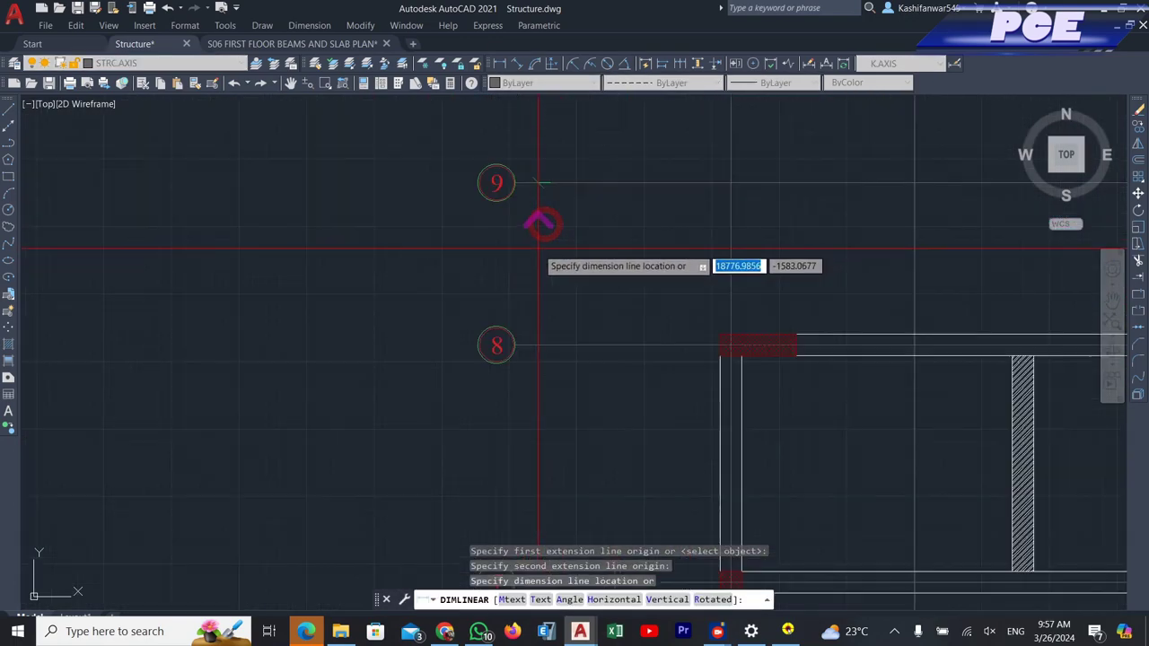
left_click(518, 249)
scroll(539, 260, "down", 5)
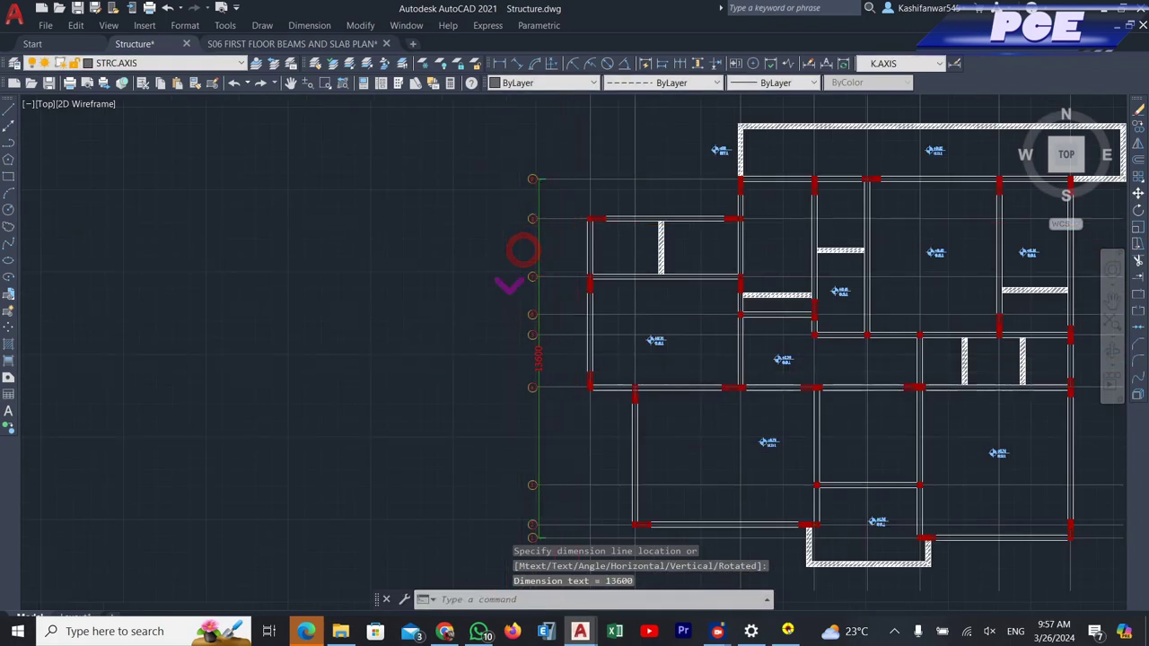
- Add a vertical linear dimension between grid lines 1 and 2, just inside the overall dimension
scroll(548, 420, "up", 5)
key("Return")
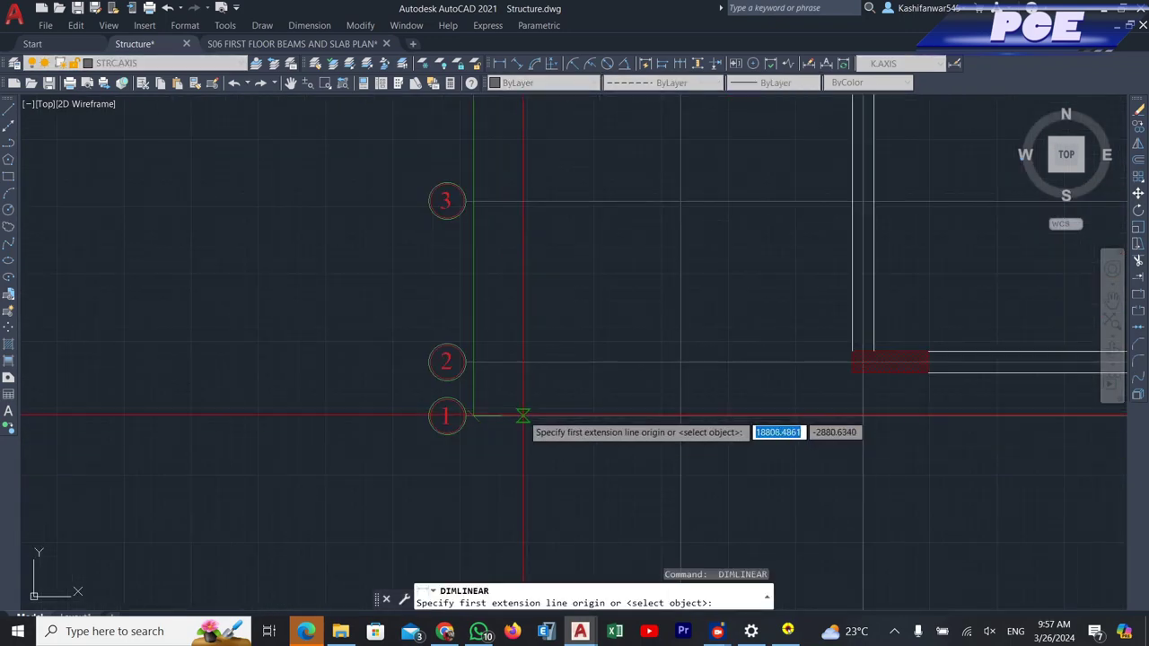
left_click(523, 416)
left_click(521, 364)
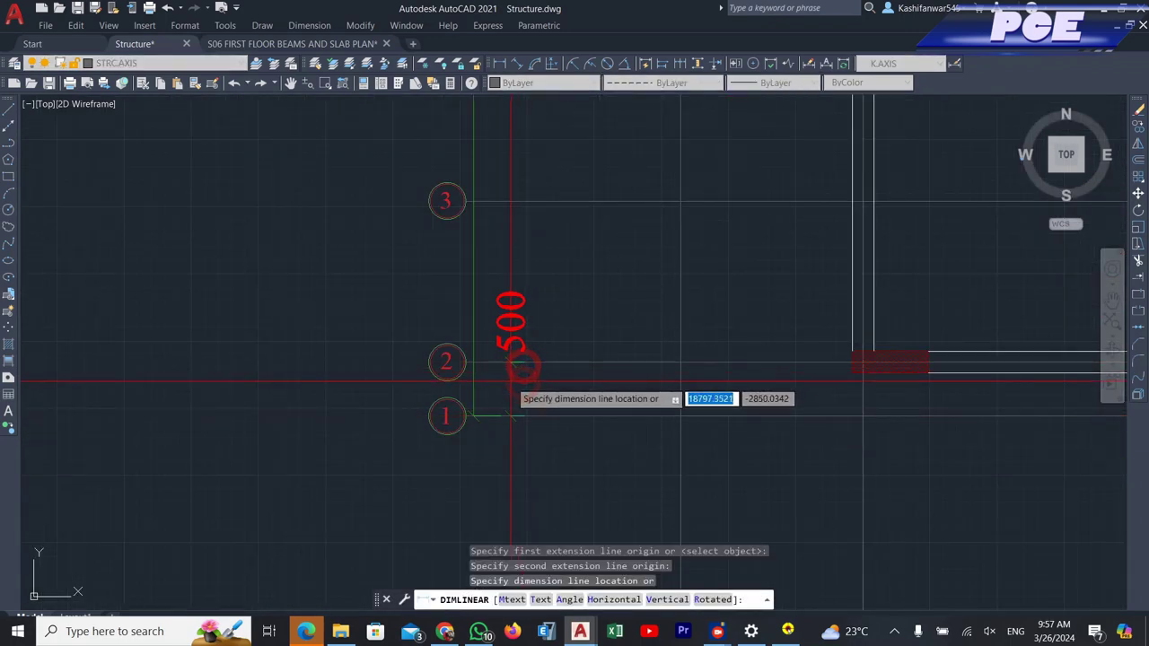
left_click(512, 384)
- Continue the vertical dimension chain from grid line 2 through 3, 4, 5, 6, 7 and 8 to grid line 9
type("DIMCO")
key("Return")
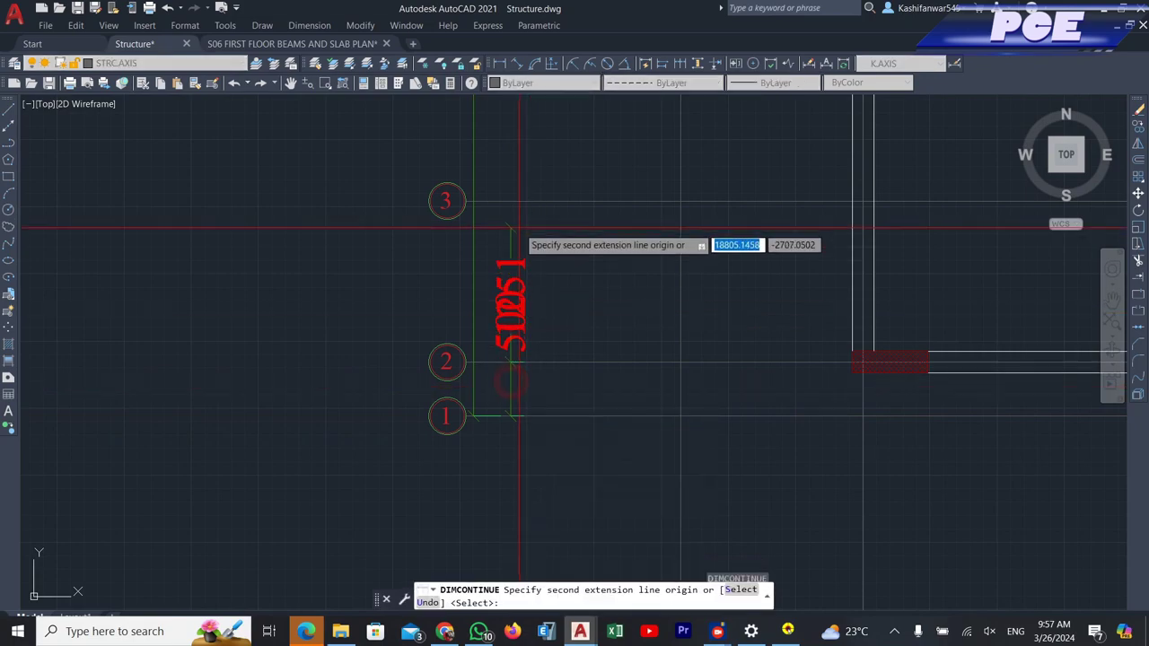
left_click(507, 204)
scroll(508, 204, "down", 4)
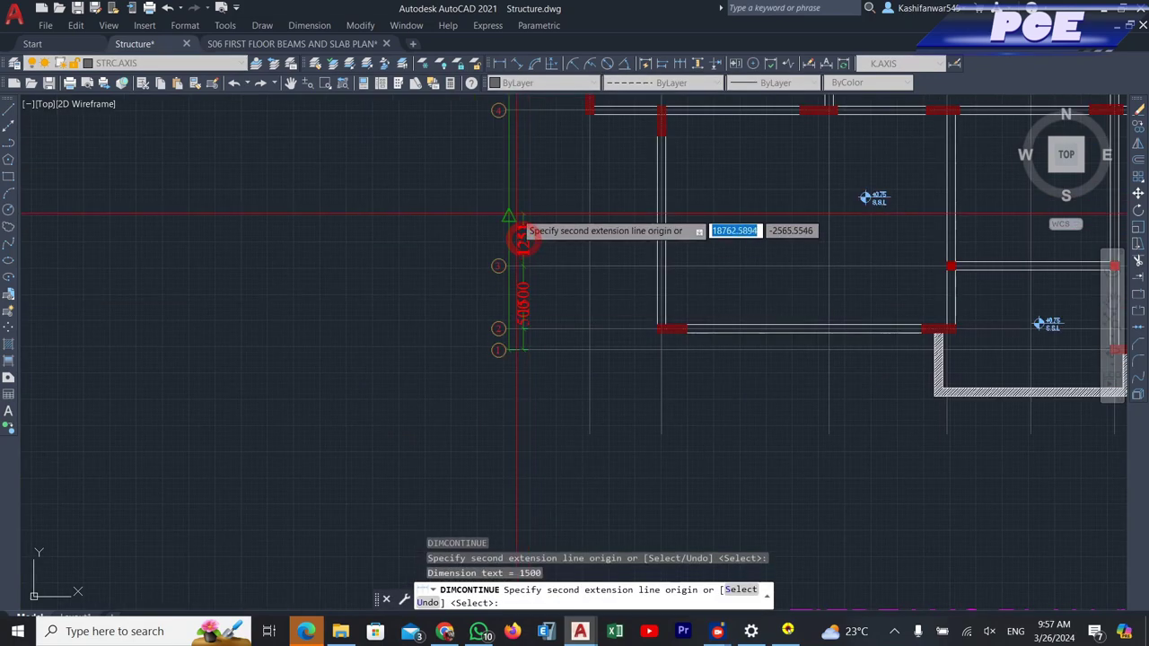
scroll(546, 210, "up", 2)
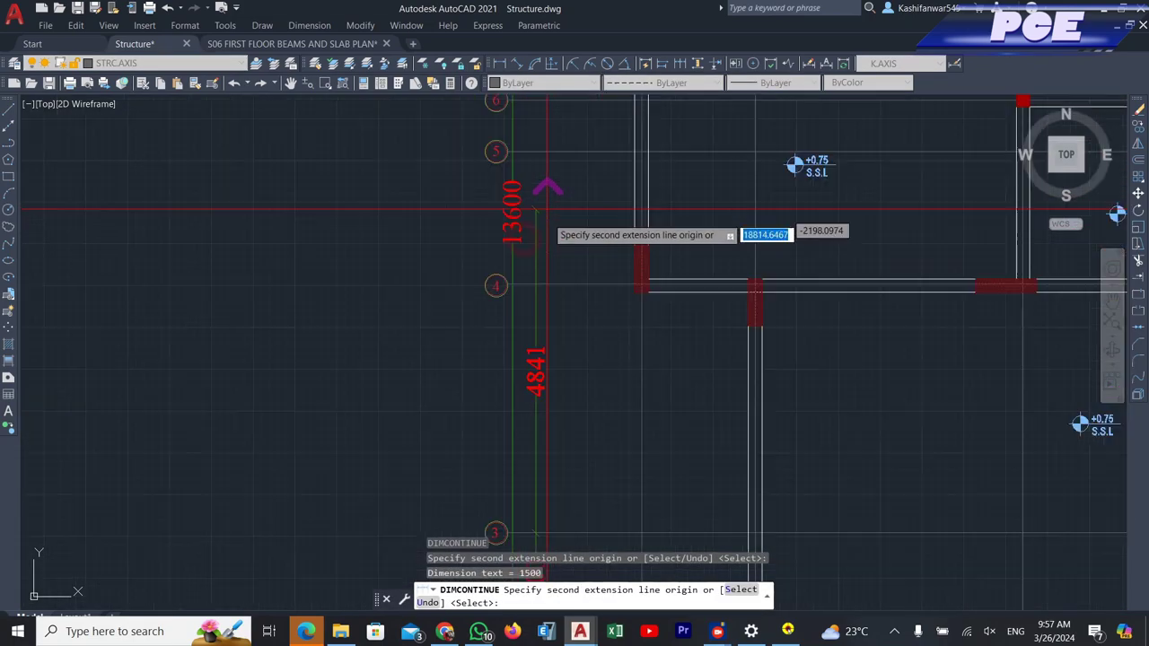
left_click(538, 289)
left_click(535, 154)
scroll(536, 160, "down", 2)
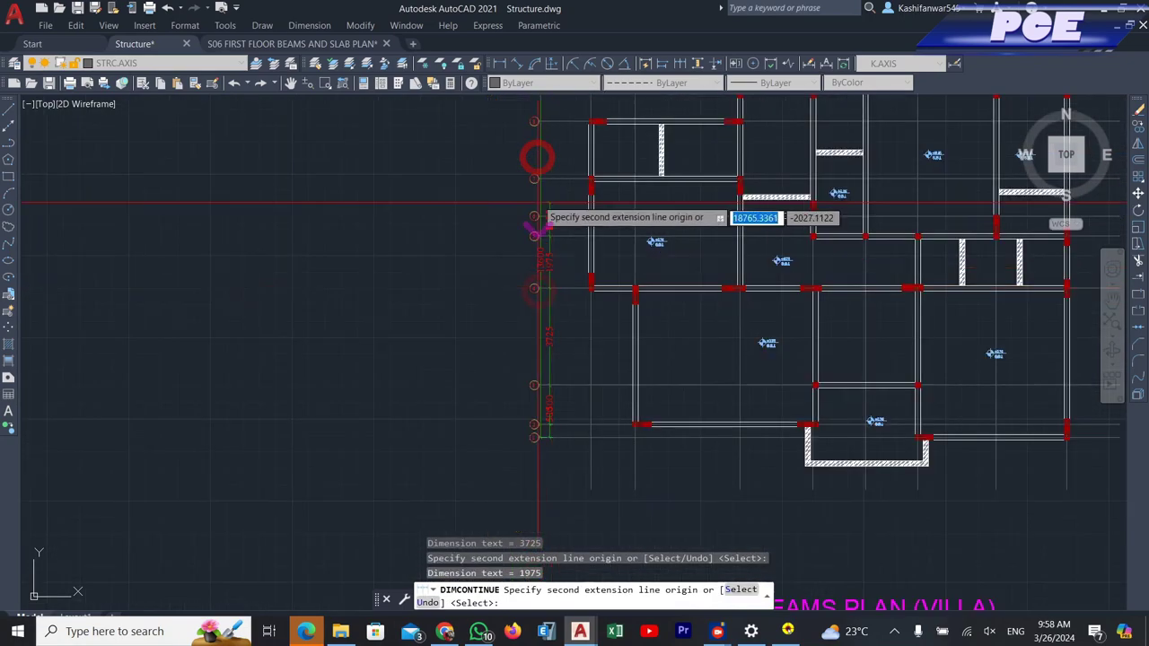
scroll(543, 225, "up", 2)
left_click(564, 245)
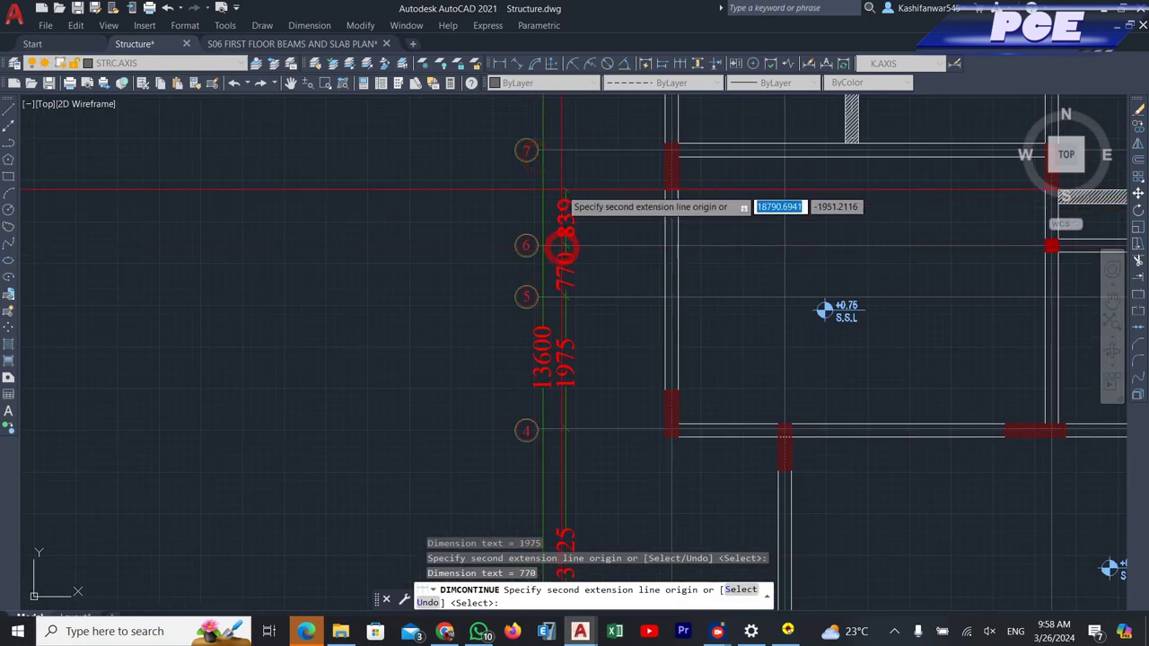
left_click(562, 150)
scroll(562, 149, "down", 3)
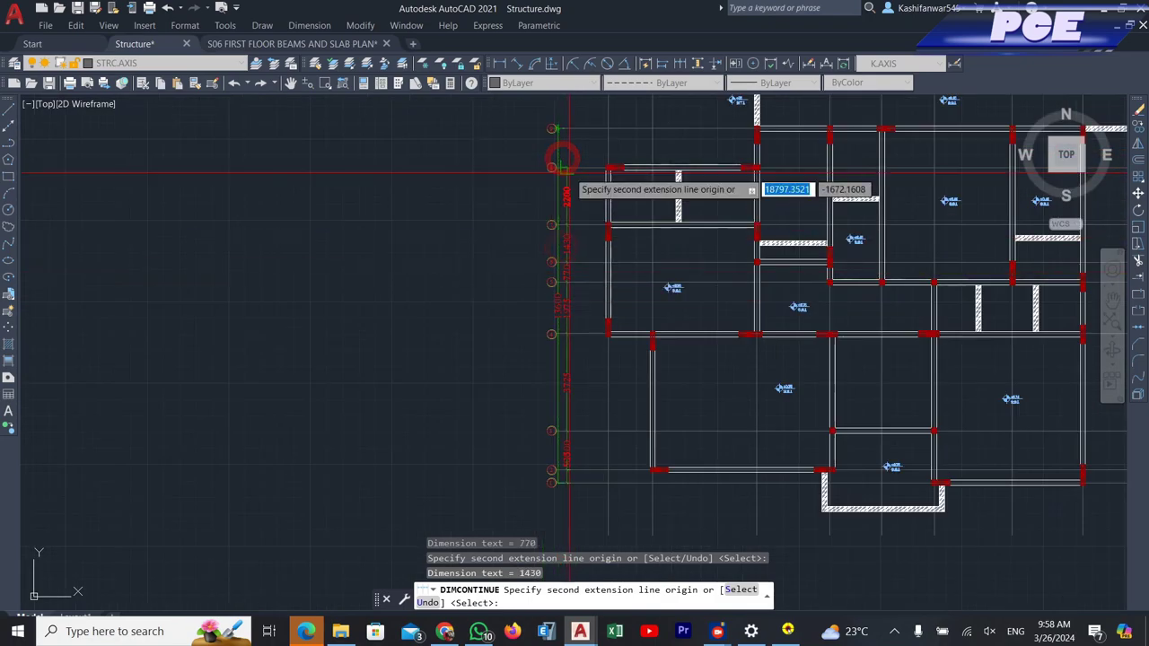
left_click(565, 167)
scroll(556, 145, "up", 6)
left_click(547, 149)
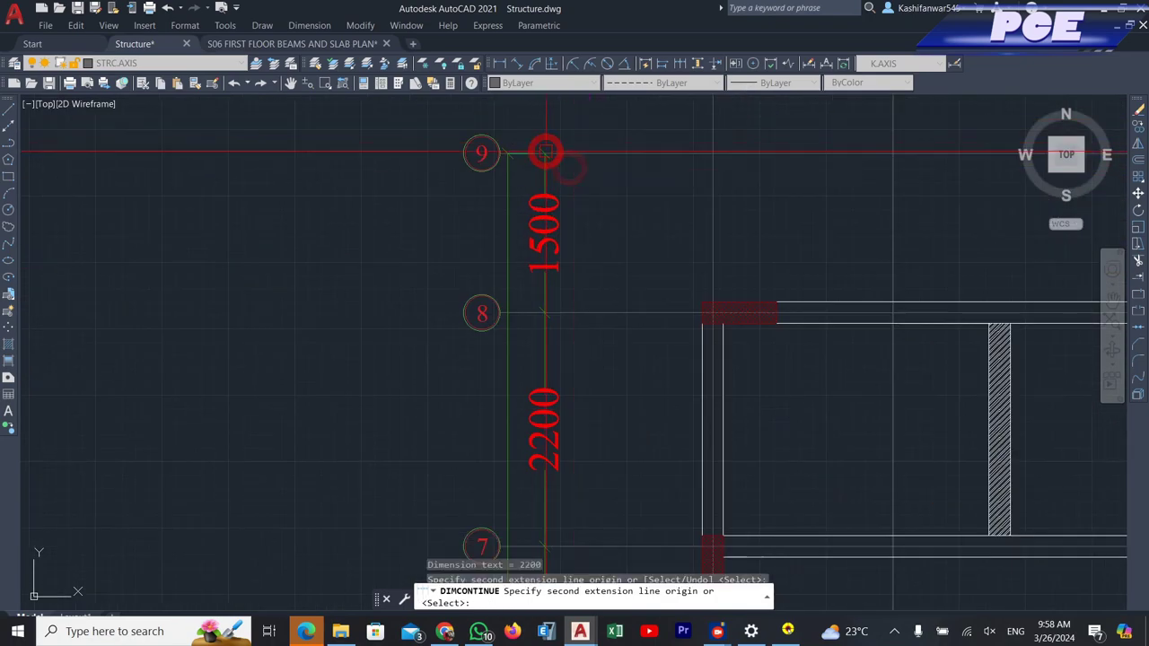
key("Escape")
- Copy the complete dimensioned axis grid from the tie beams plan onto the ground floor beams and slab plan, using a column corner as base point
scroll(546, 149, "down", 5)
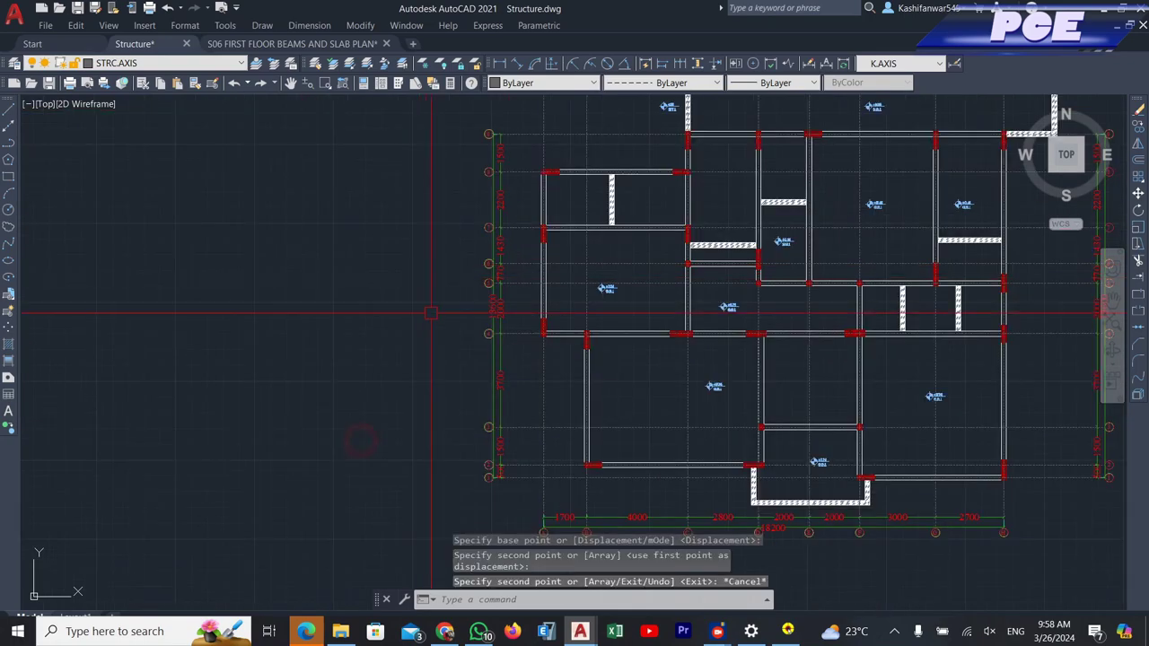
scroll(915, 199, "down", 3)
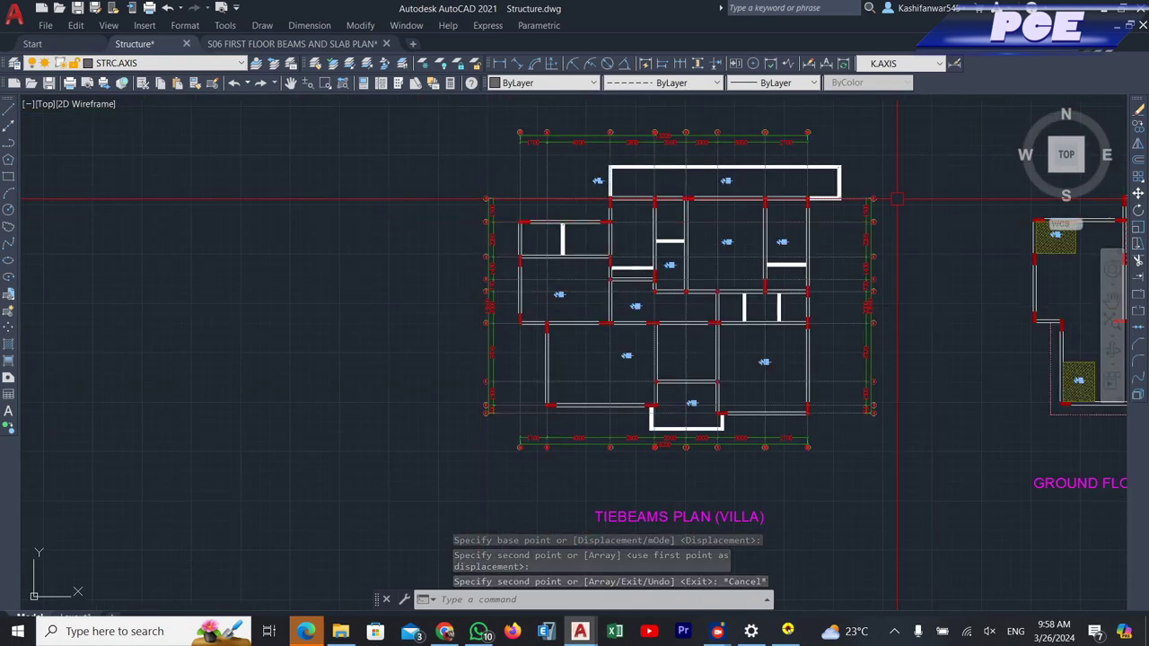
scroll(898, 199, "up", 2)
scroll(679, 291, "down", 2)
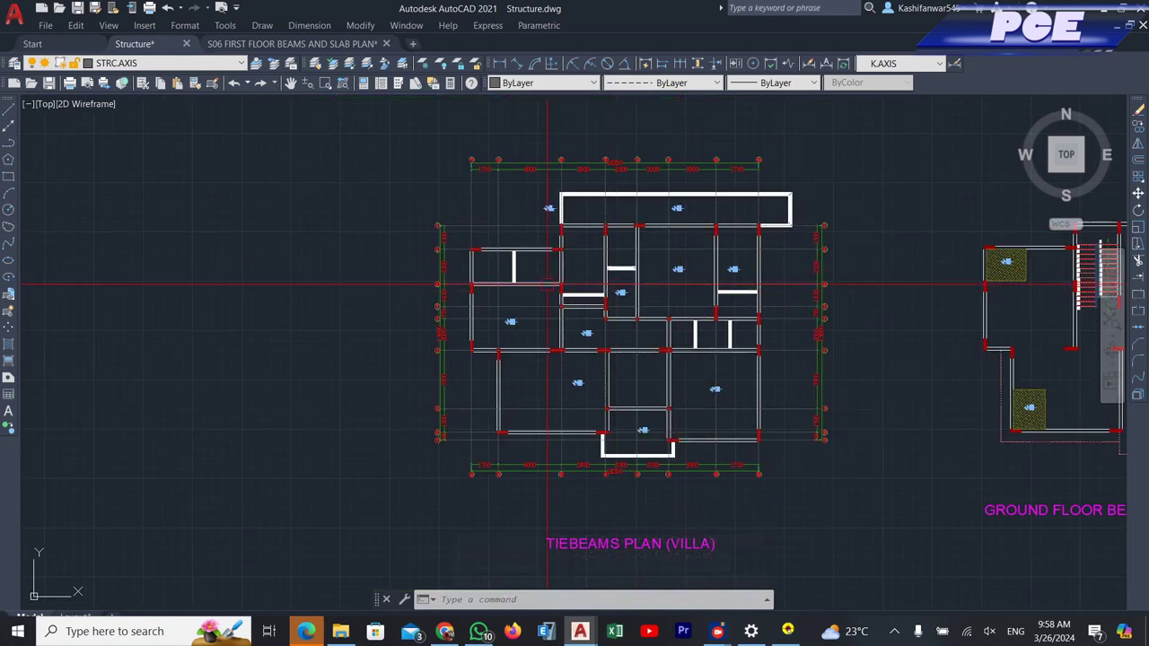
scroll(577, 179, "up", 2)
left_click(560, 178)
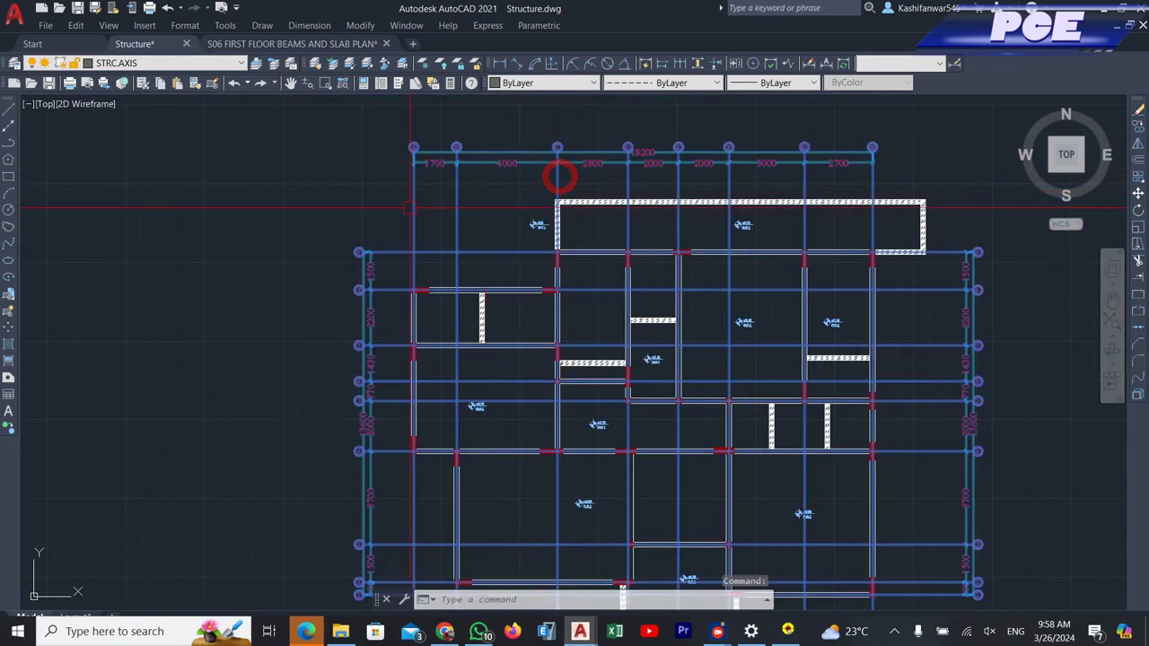
type("co")
key("Return")
scroll(485, 295, "up", 4)
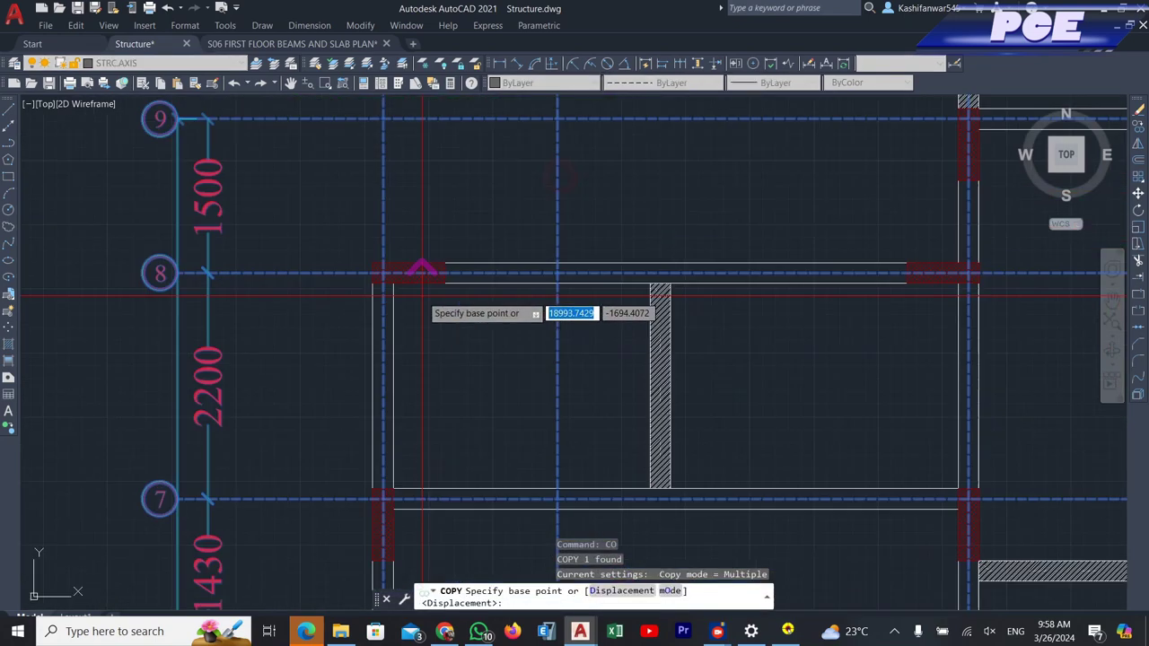
left_click(367, 263)
scroll(719, 287, "down", 4)
scroll(719, 291, "up", 4)
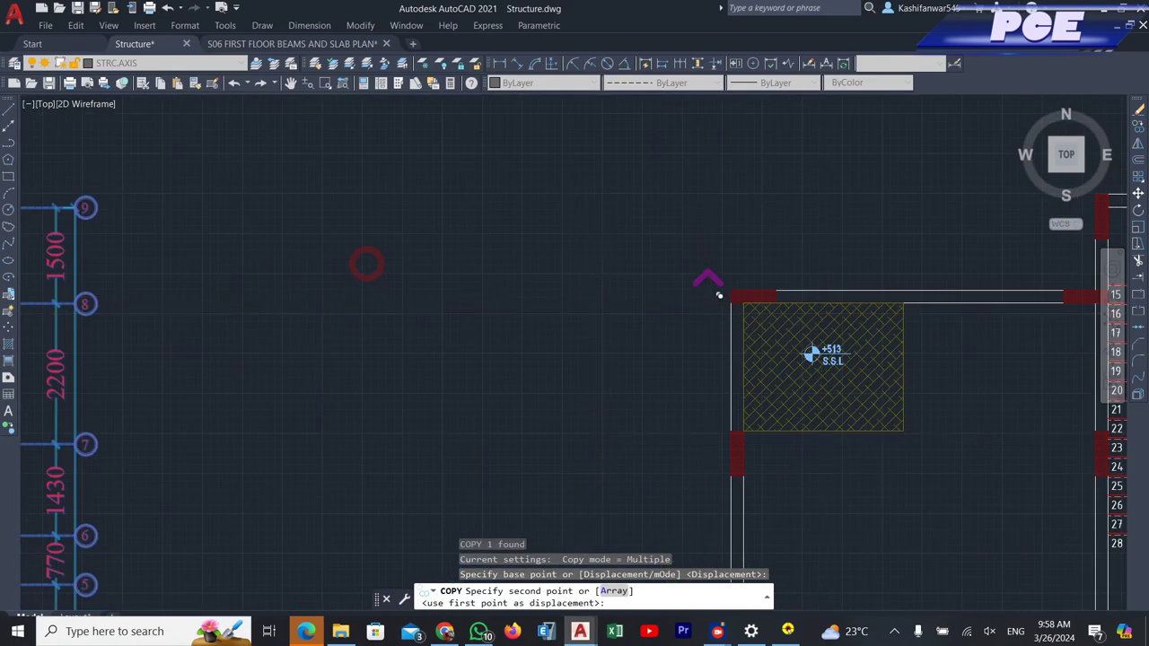
left_click(731, 291)
- Place another copy of the axis grid over the first floor beams and slab plan and finish copying
scroll(415, 357, "down", 5)
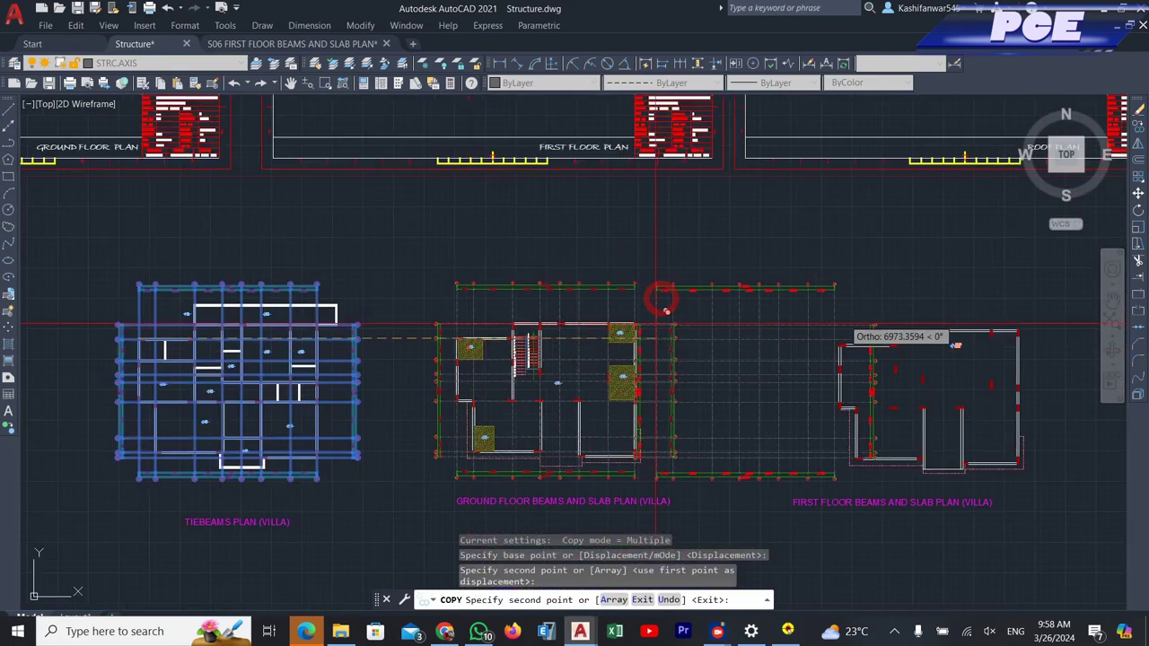
scroll(844, 326, "up", 6)
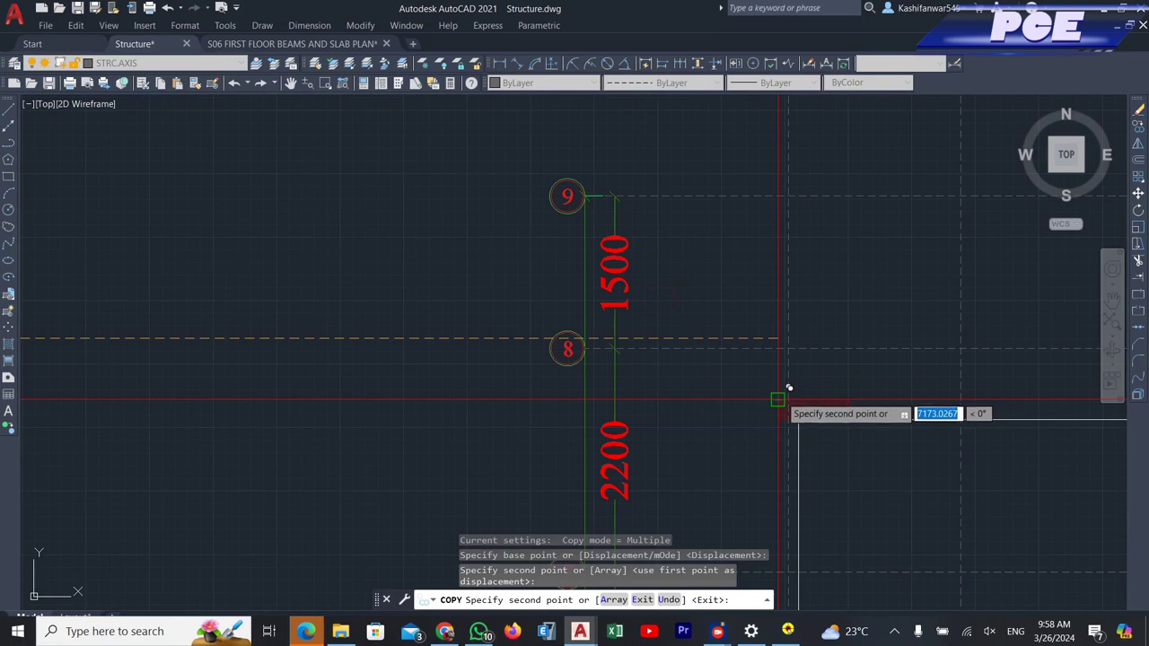
key("Escape")
- Examine the axis grids on the tie beams, ground floor and first floor plans
scroll(791, 386, "down", 5)
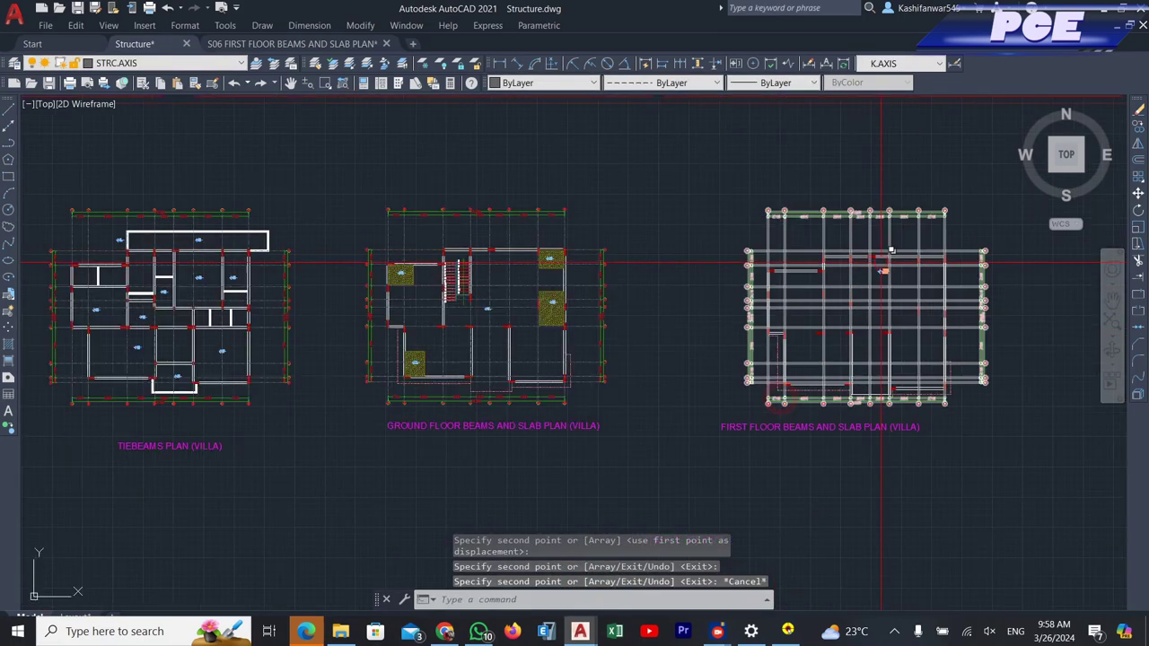
scroll(722, 368, "down", 2)
scroll(364, 366, "up", 2)
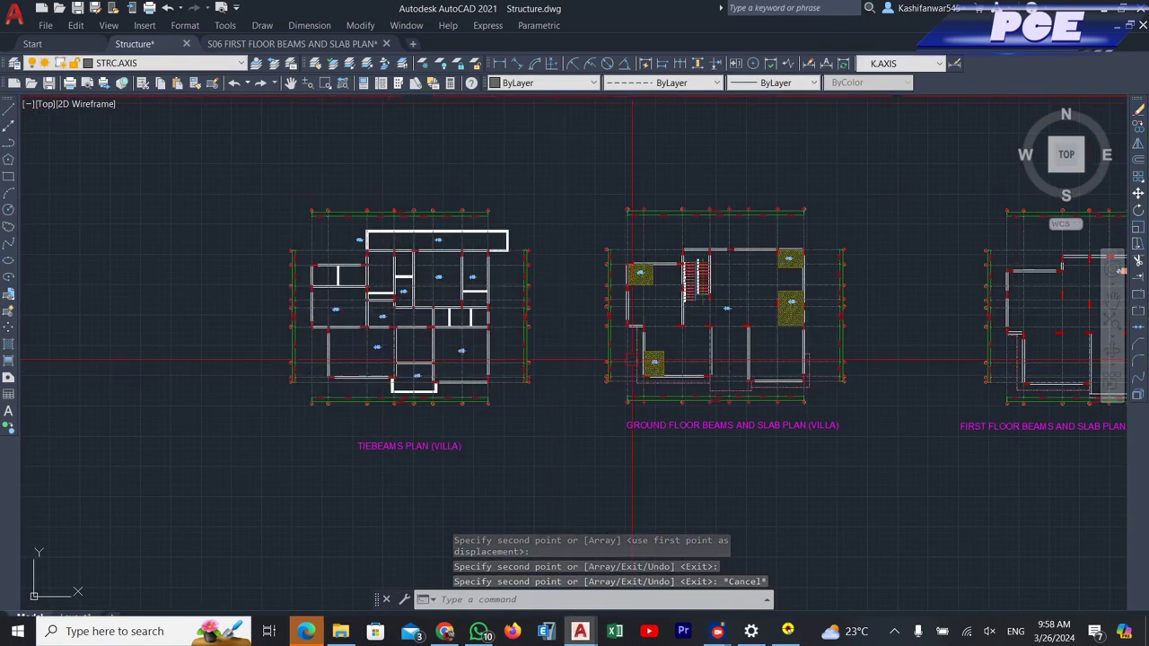
scroll(597, 321, "down", 3)
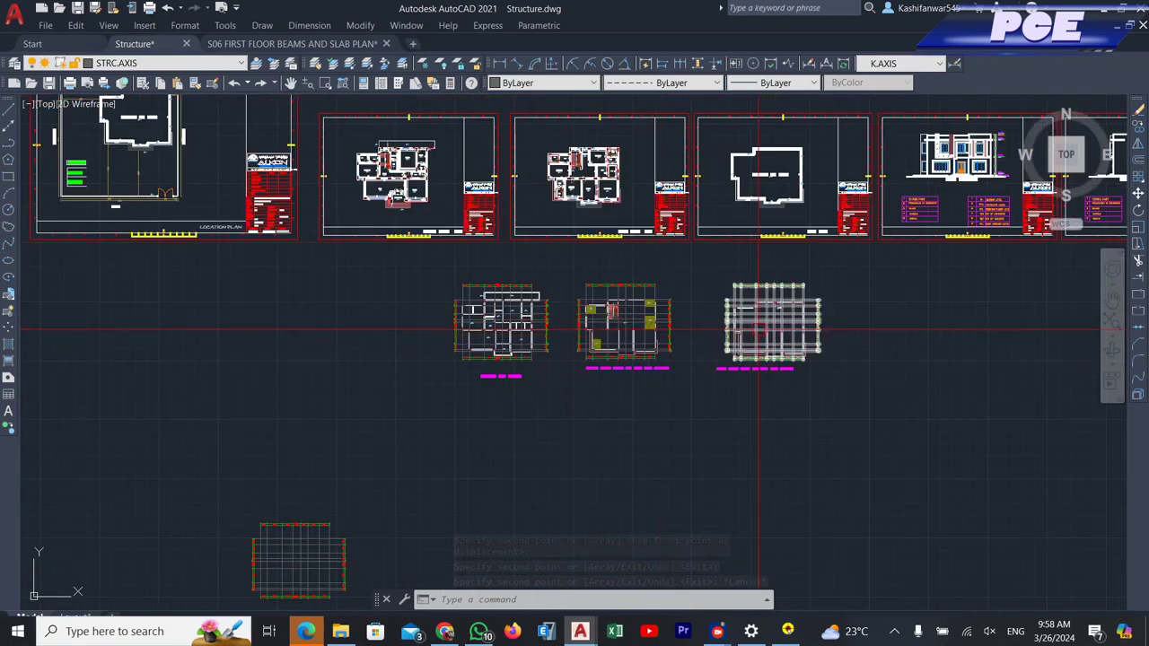
scroll(744, 320, "up", 3)
scroll(916, 325, "down", 2)
scroll(324, 289, "up", 2)
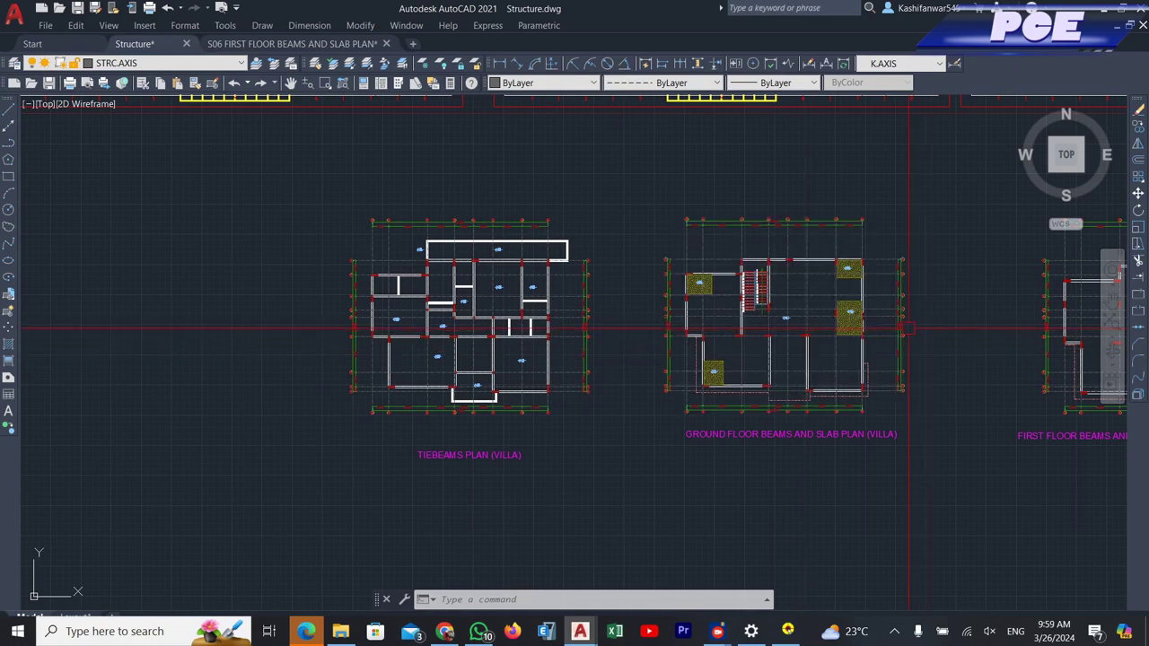
scroll(620, 273, "down", 3)
scroll(620, 274, "up", 4)
- Copy the tie beams plan's axis grid, columns and small square neck columns to the empty area well to the left of the plan
scroll(621, 274, "up", 2)
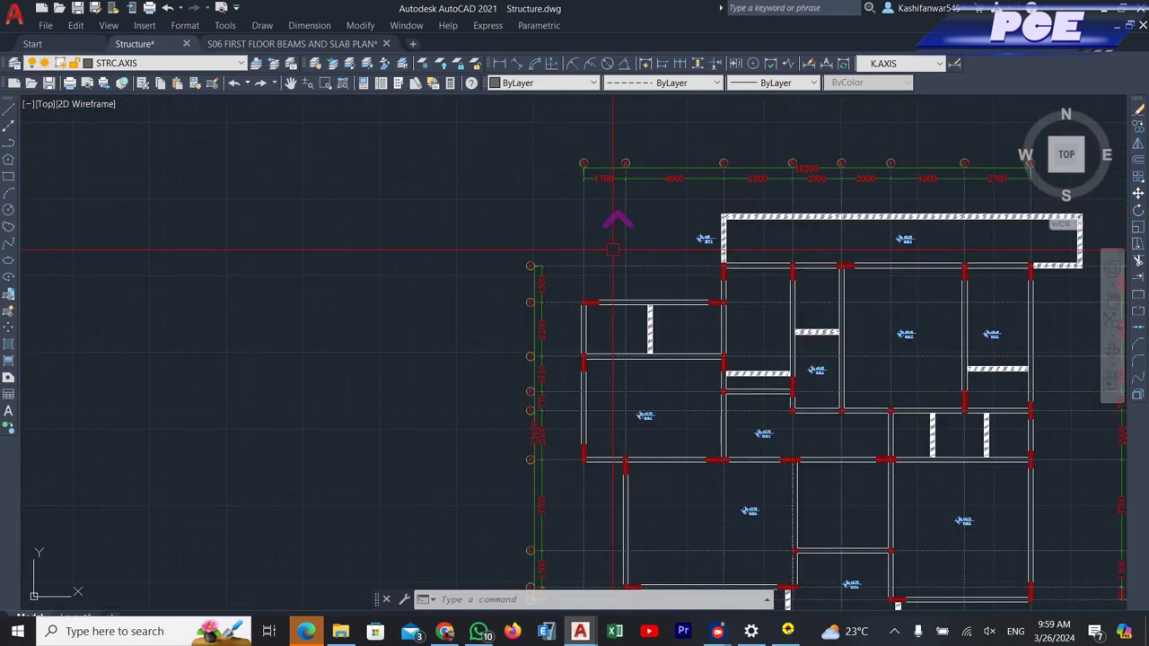
left_click(619, 236)
scroll(646, 229, "up", 5)
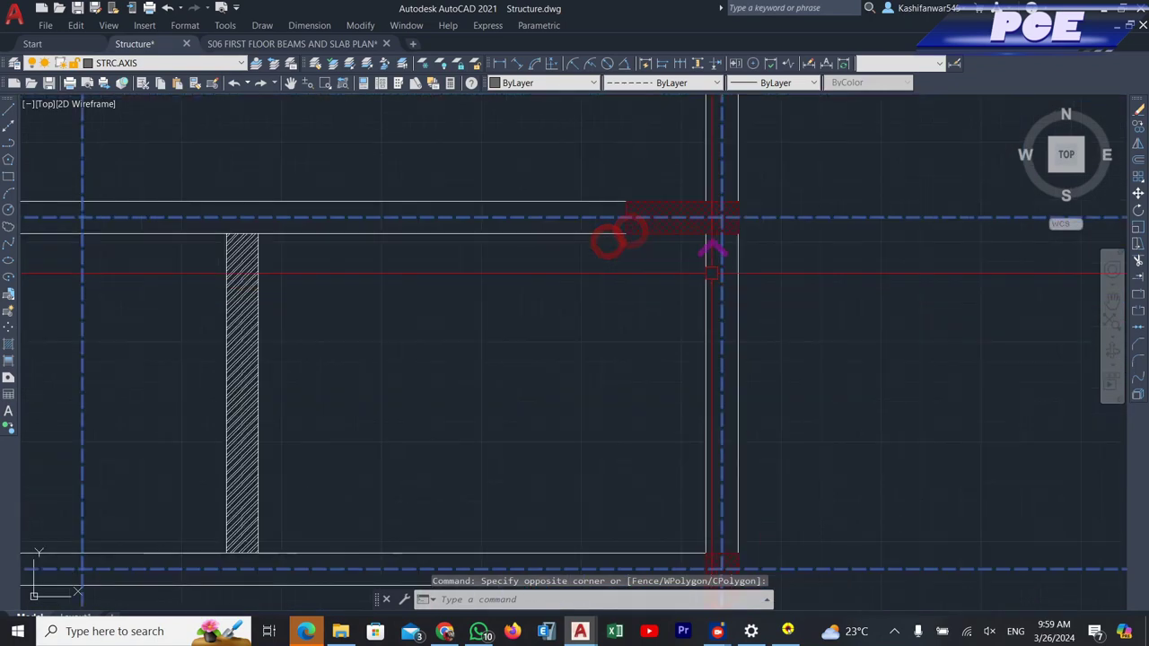
left_click(729, 205)
scroll(713, 206, "down", 3)
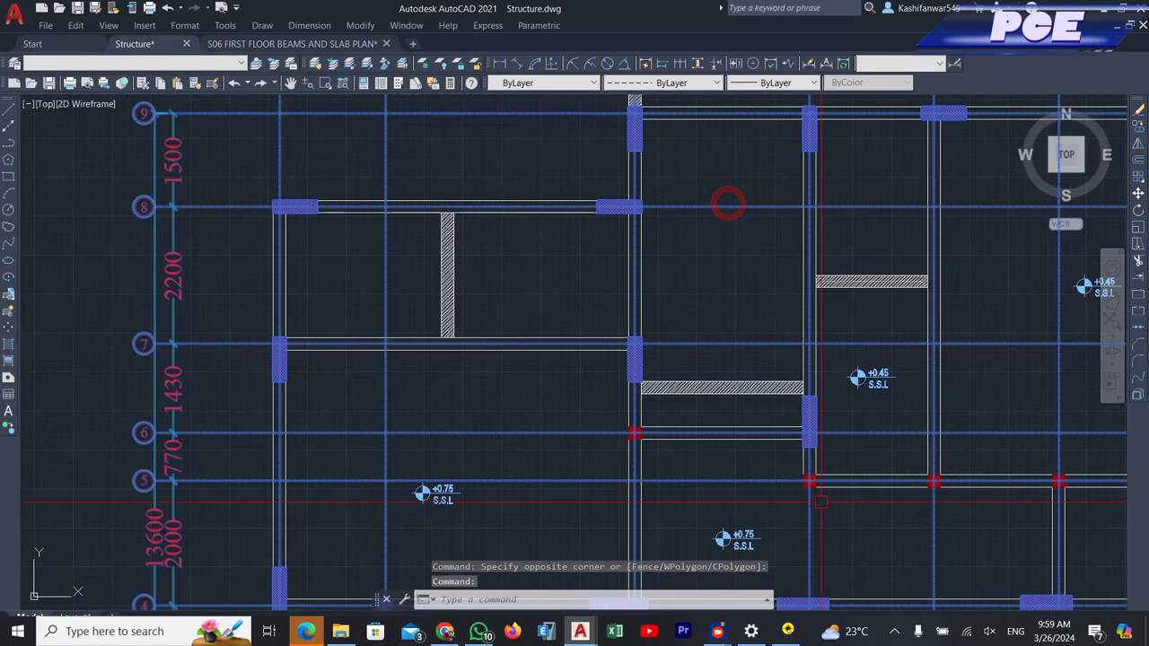
scroll(821, 502, "up", 3)
left_click(814, 435)
scroll(898, 335, "down", 4)
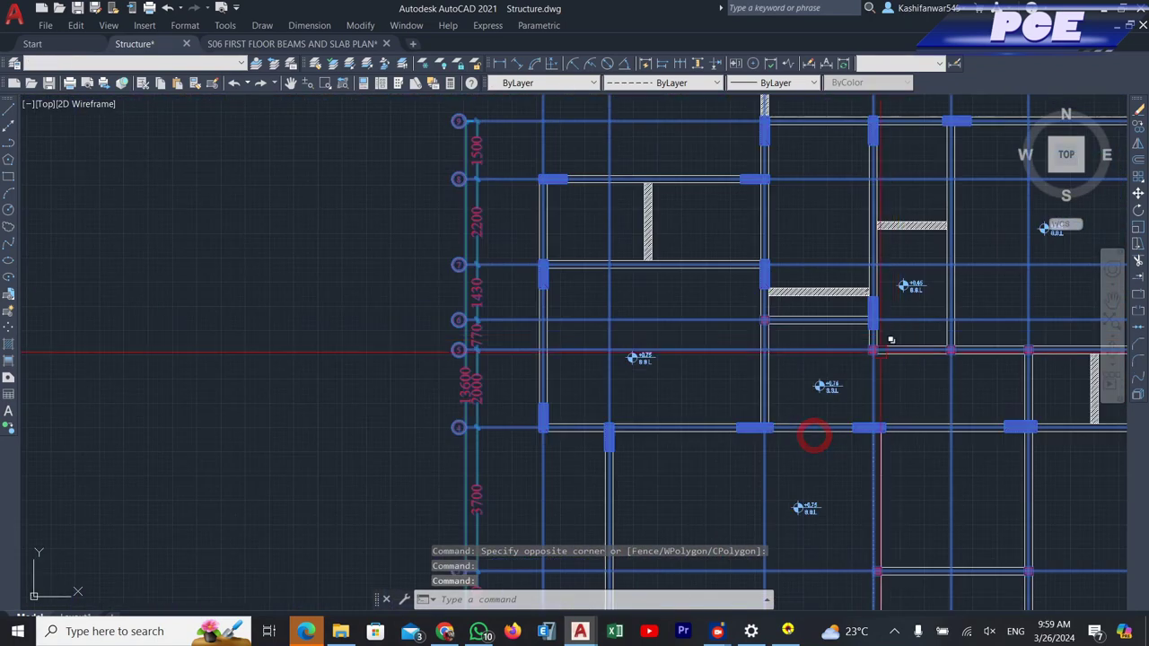
type("co")
key("Return")
scroll(893, 346, "down", 3)
left_click(898, 345)
scroll(898, 346, "down", 3)
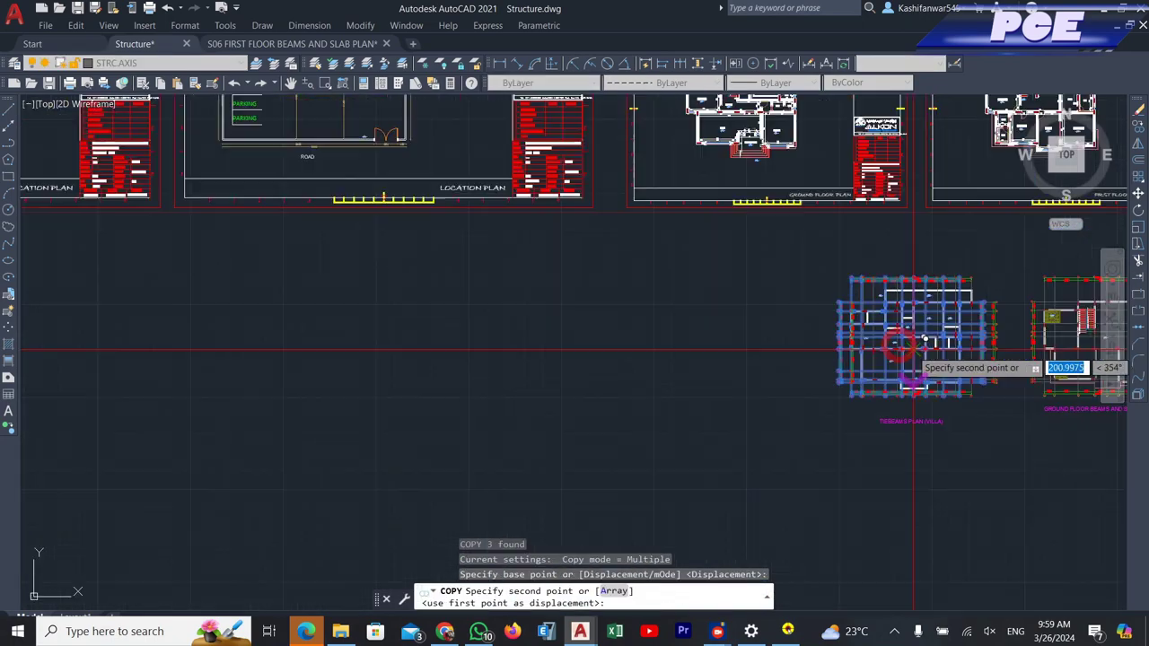
left_click(284, 360)
key("Escape")
- Copy the ground floor plan's axis grid and columns to the empty area between the first column layout and the tie beams plan
scroll(735, 332, "up", 6)
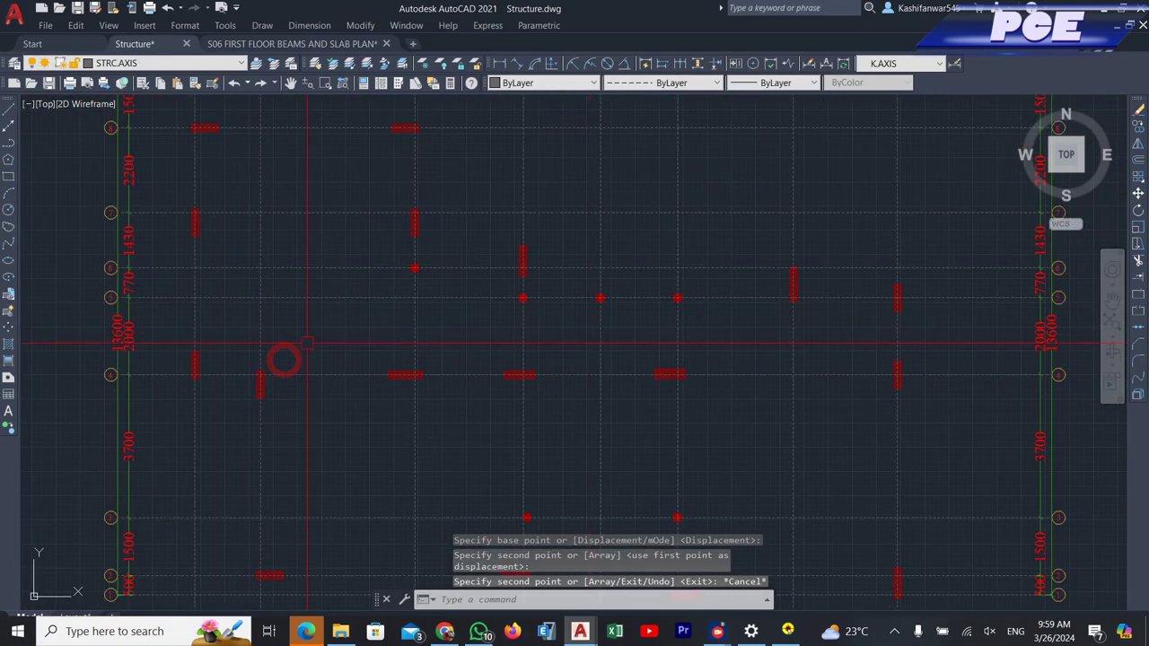
scroll(665, 258, "down", 6)
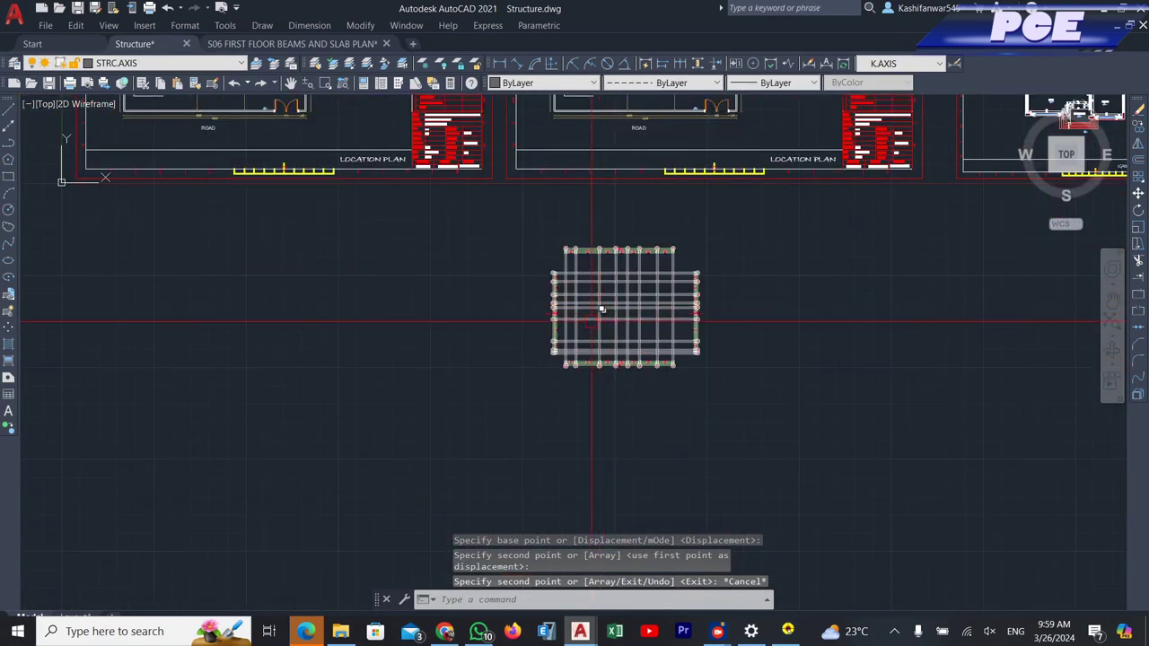
scroll(800, 343, "up", 8)
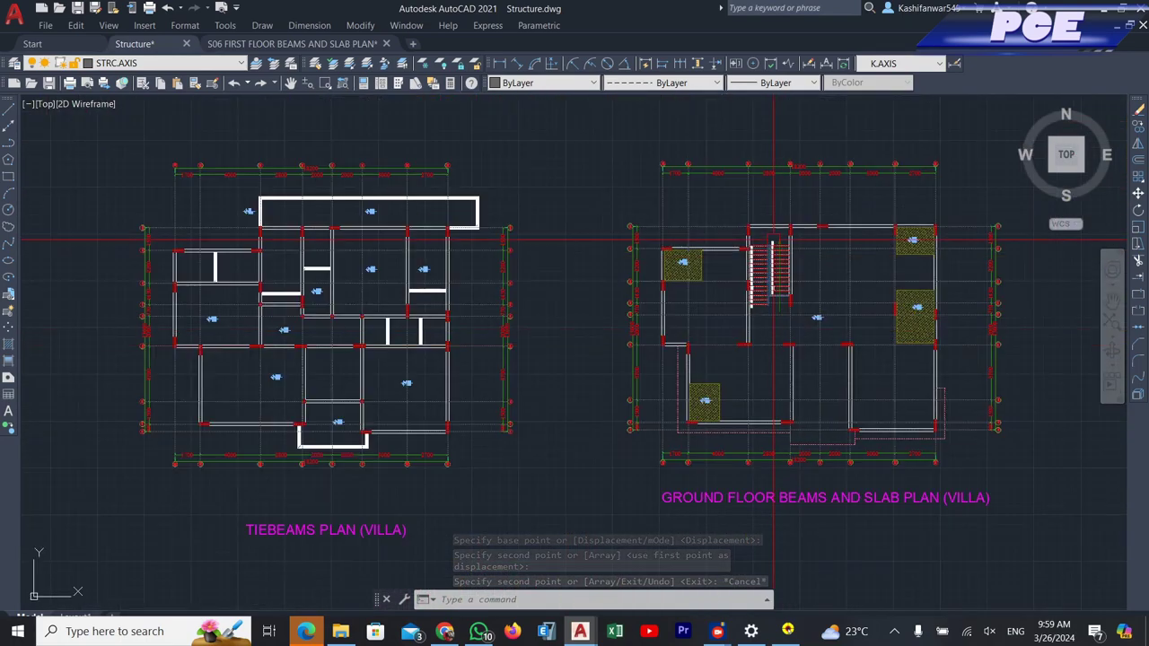
left_click(706, 193)
scroll(672, 200, "up", 10)
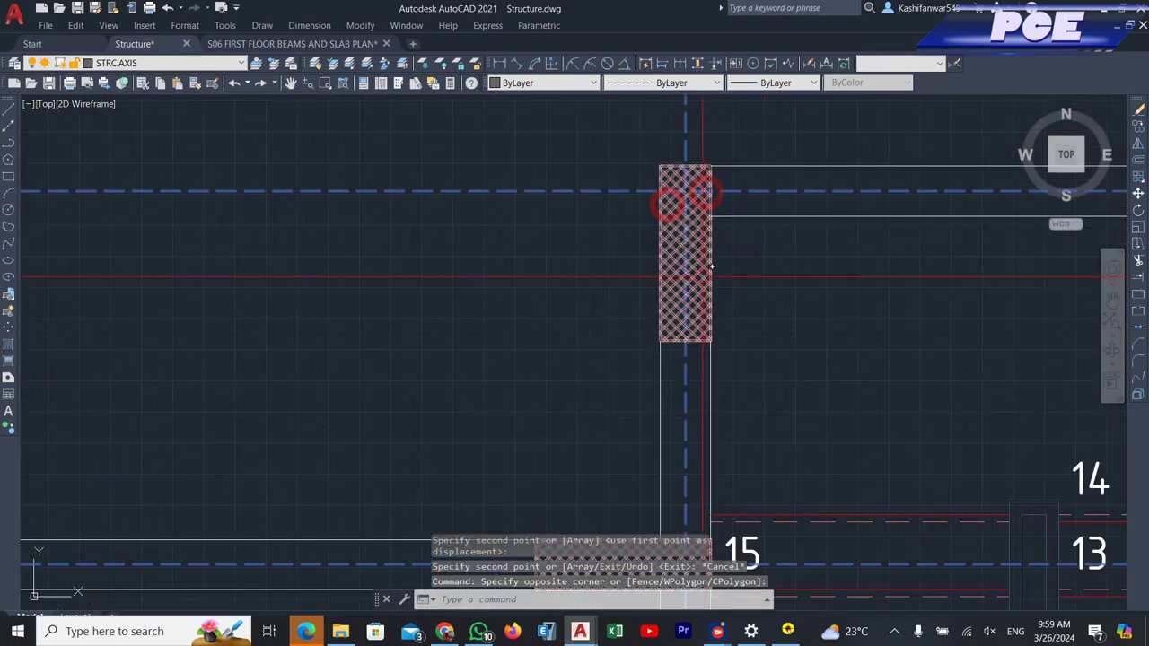
left_click(698, 272)
scroll(833, 279, "down", 10)
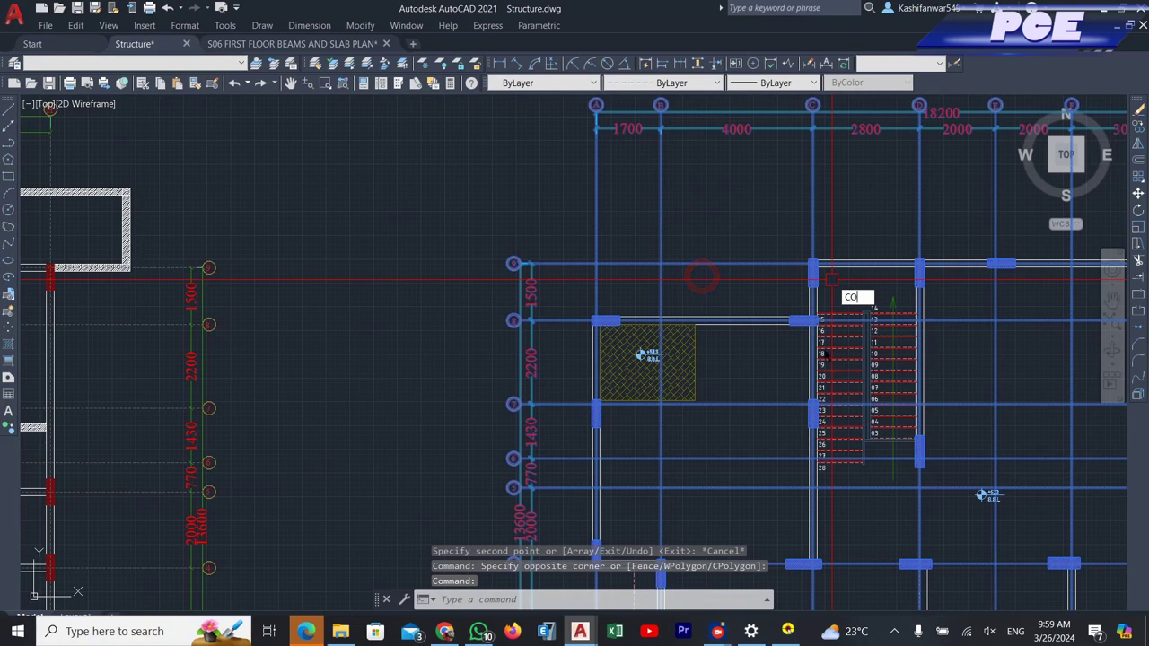
type("CO")
key("Return")
left_click(909, 265)
scroll(910, 264, "down", 6)
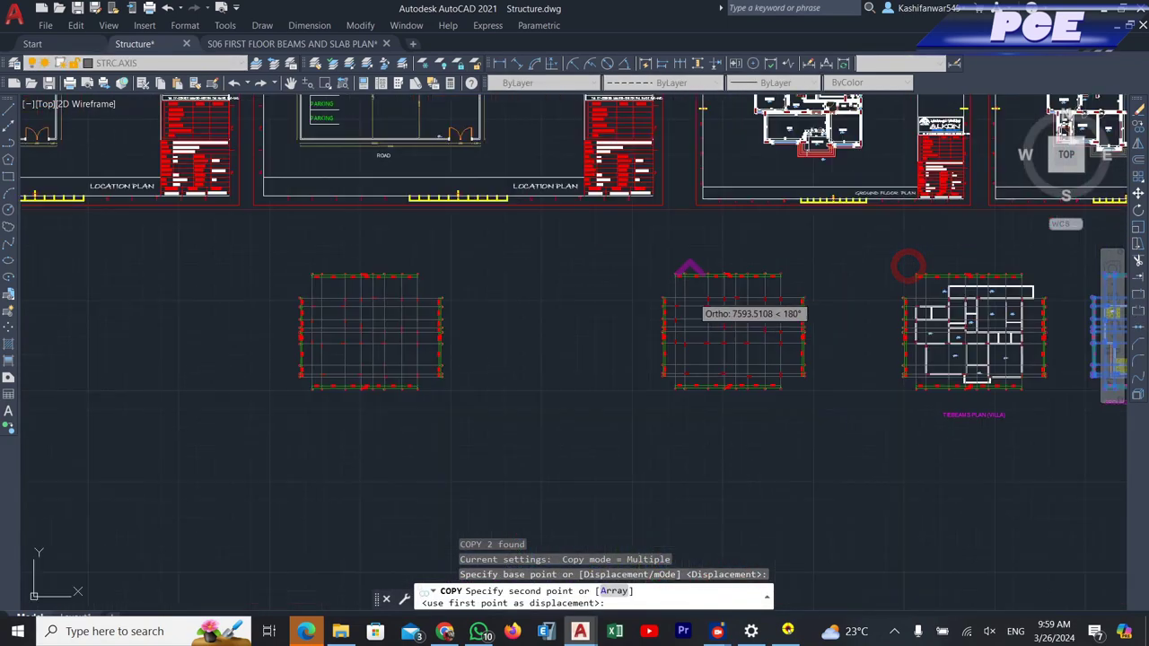
scroll(628, 297, "up", 3)
left_click(509, 315)
key("Escape")
- Copy the first floor plan's axis grid and columns to the empty space directly beside the tie beams plan
scroll(359, 339, "down", 7)
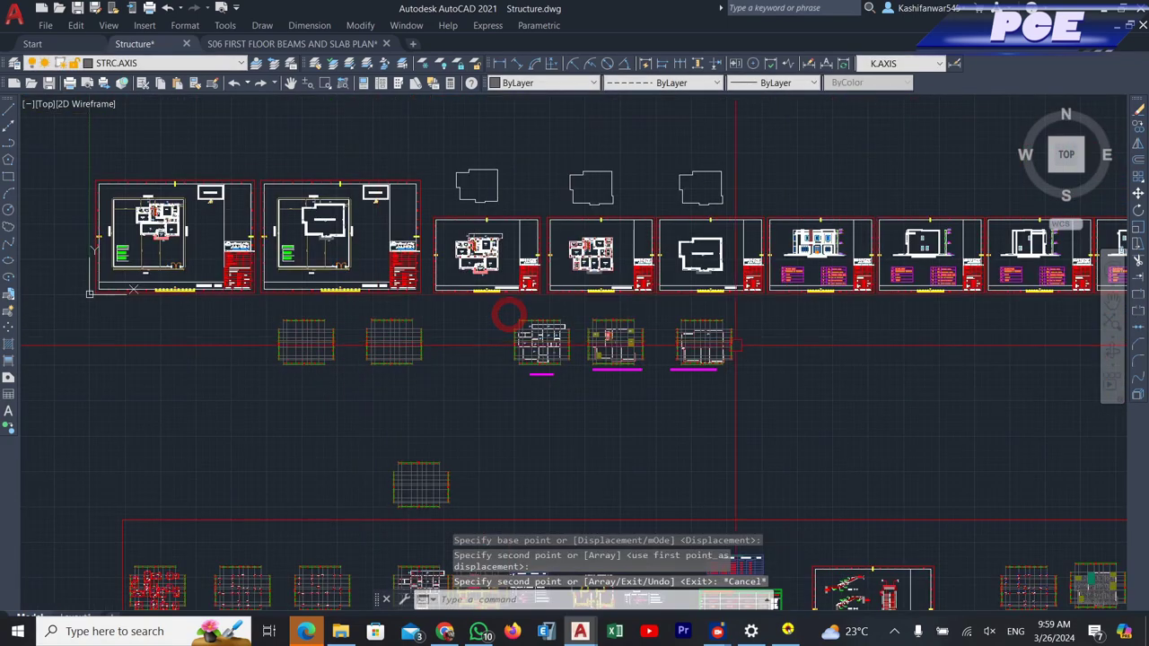
scroll(687, 332, "up", 7)
scroll(688, 298, "up", 8)
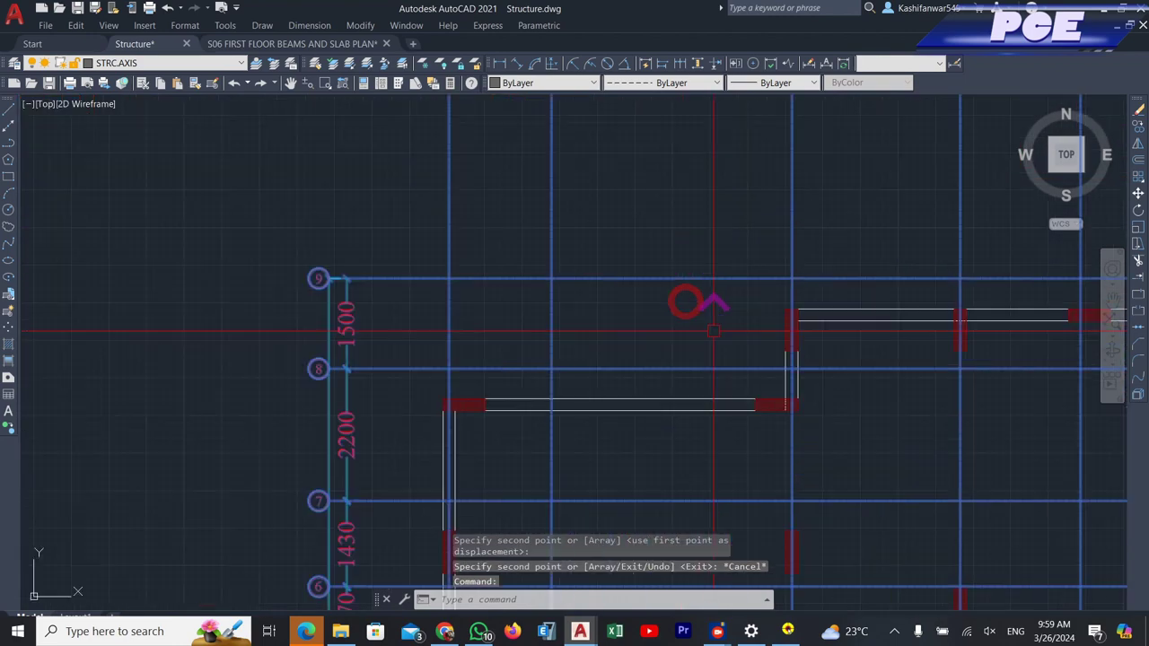
scroll(619, 467, "down", 8)
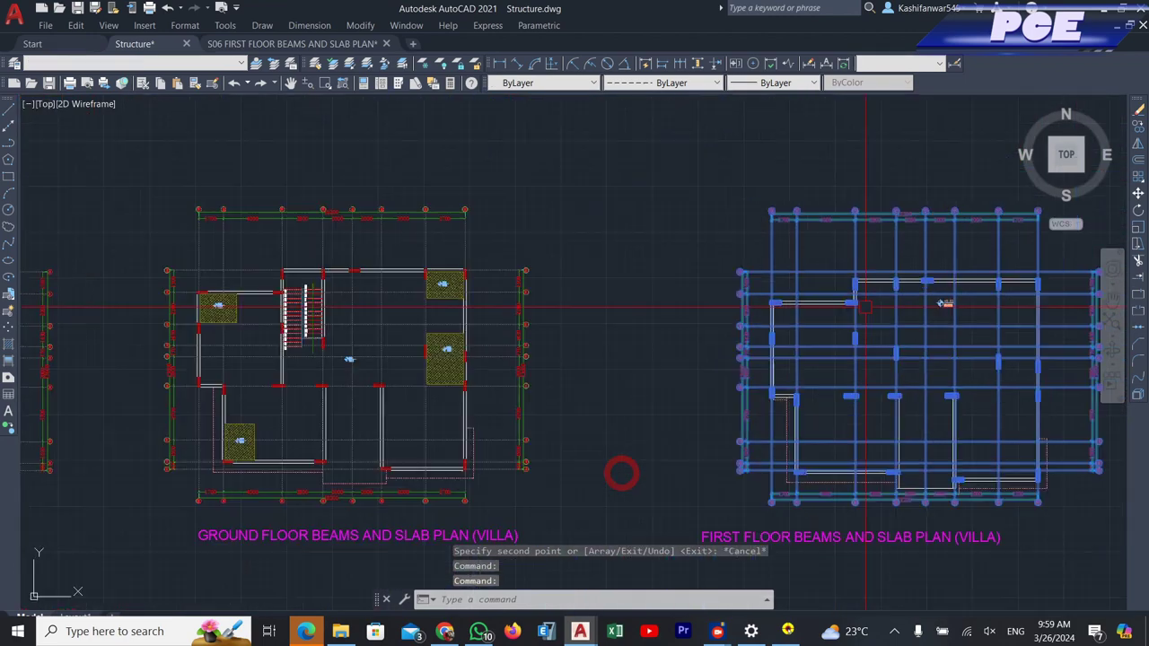
key("Return")
left_click(885, 359)
scroll(970, 312, "down", 5)
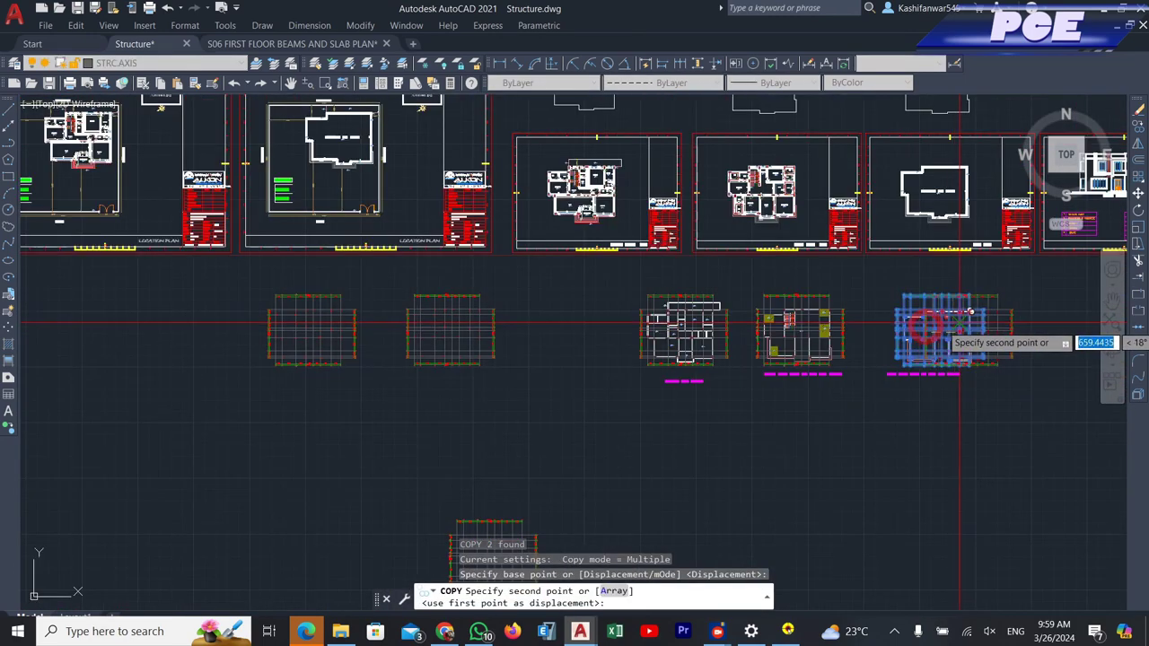
scroll(584, 334, "up", 3)
left_click(563, 333)
key("Escape")
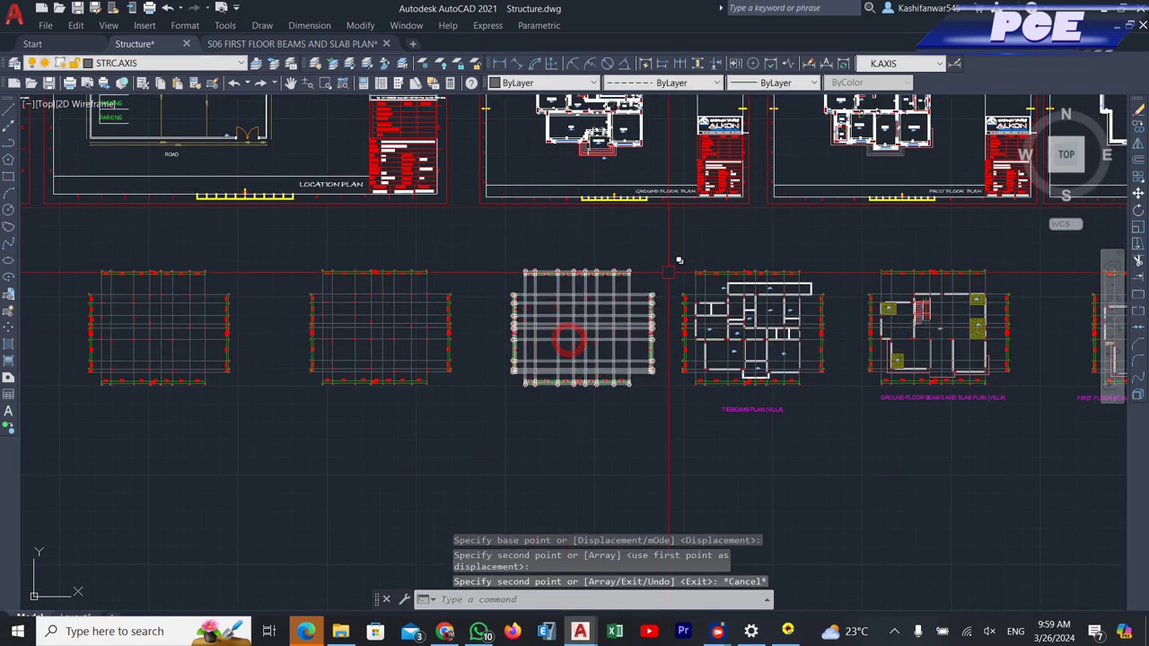
- Examine the three copied column layouts alongside the tie beams, ground floor and first floor plans
scroll(580, 398, "down", 5)
scroll(362, 590, "up", 2)
scroll(532, 447, "down", 4)
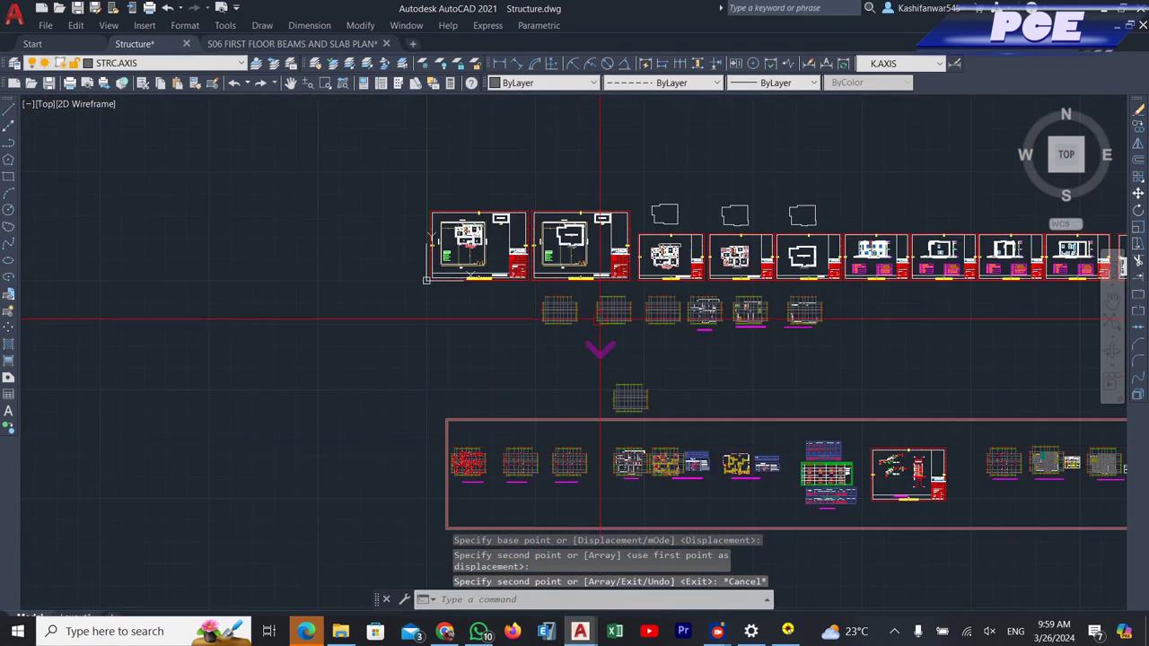
scroll(620, 280, "up", 6)
scroll(448, 351, "down", 2)
scroll(449, 348, "up", 3)
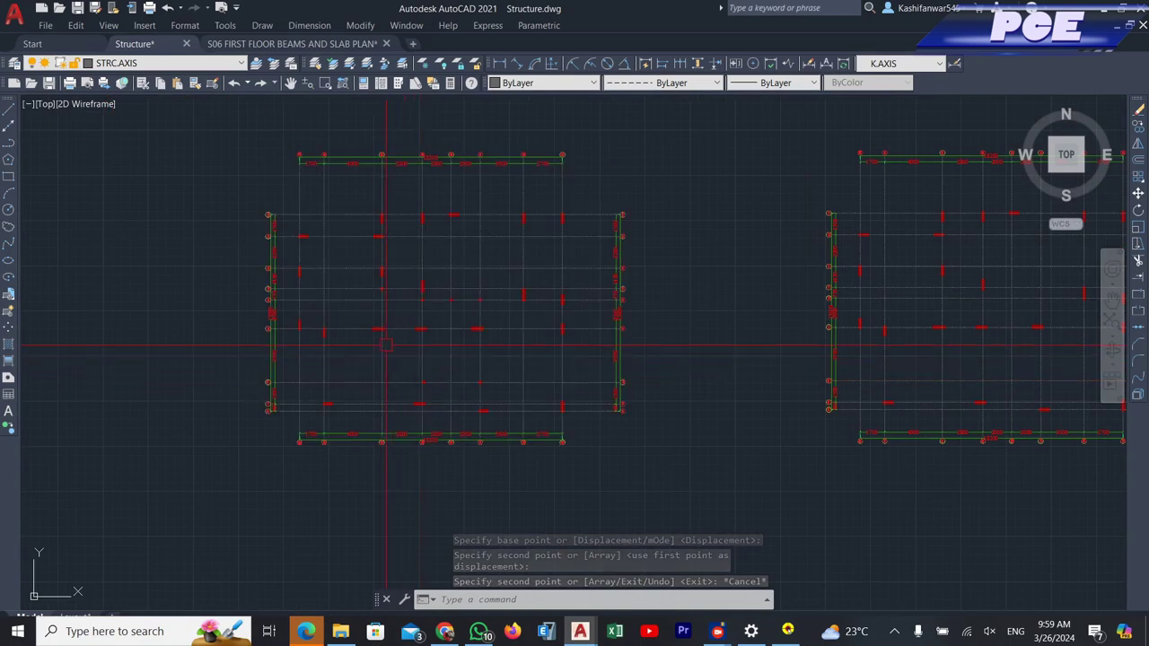
scroll(574, 342, "down", 3)
scroll(582, 340, "up", 4)
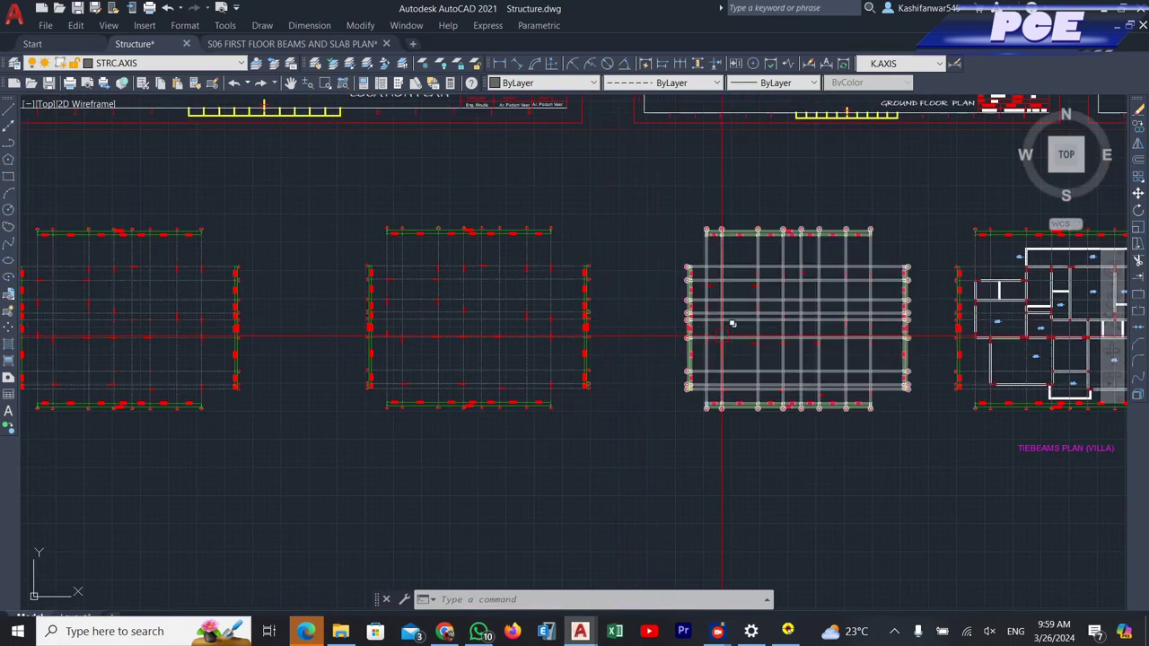
scroll(731, 320, "down", 4)
scroll(809, 337, "up", 3)
scroll(809, 337, "down", 3)
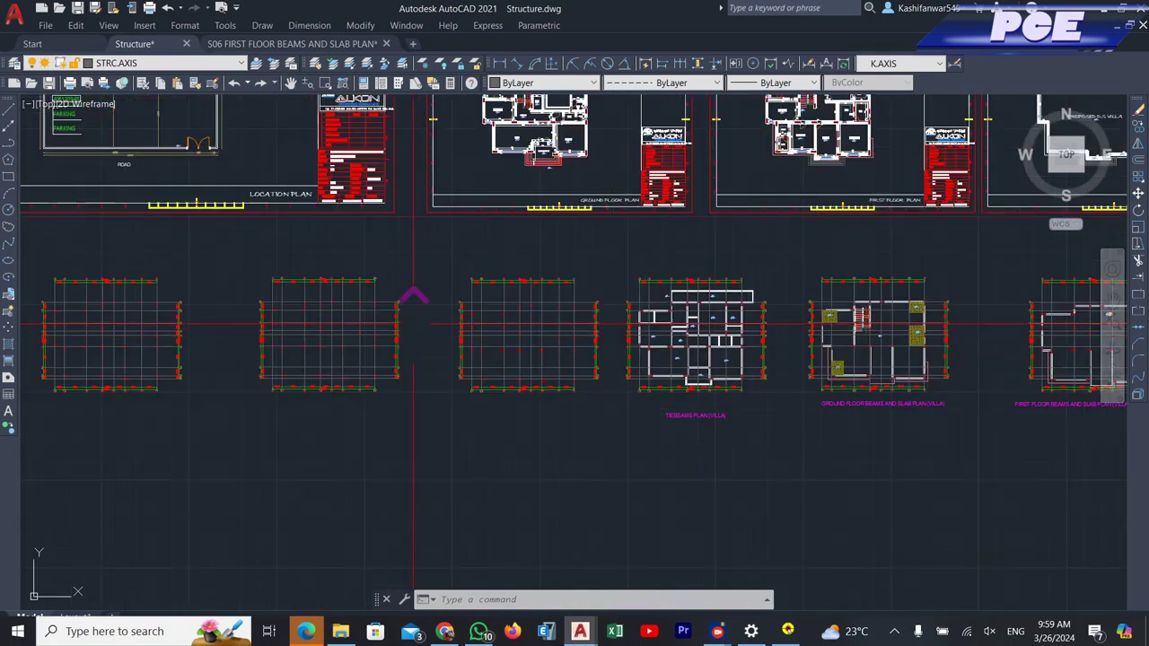
scroll(538, 304, "up", 5)
scroll(546, 304, "down", 6)
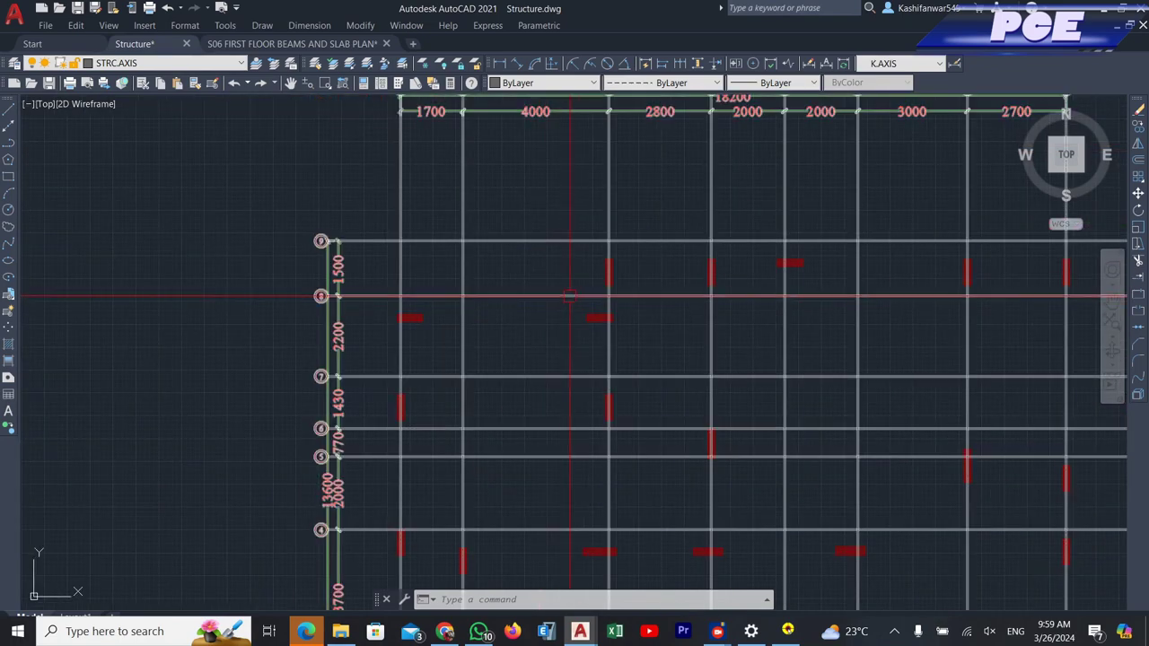
scroll(609, 274, "up", 8)
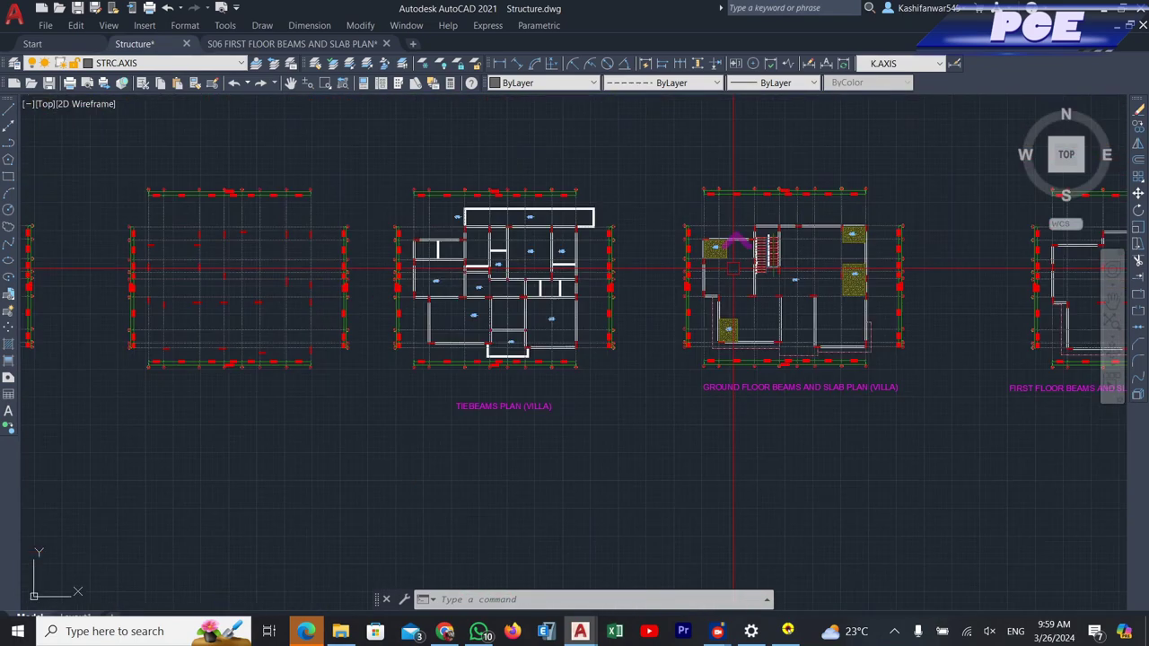
scroll(913, 274, "down", 2)
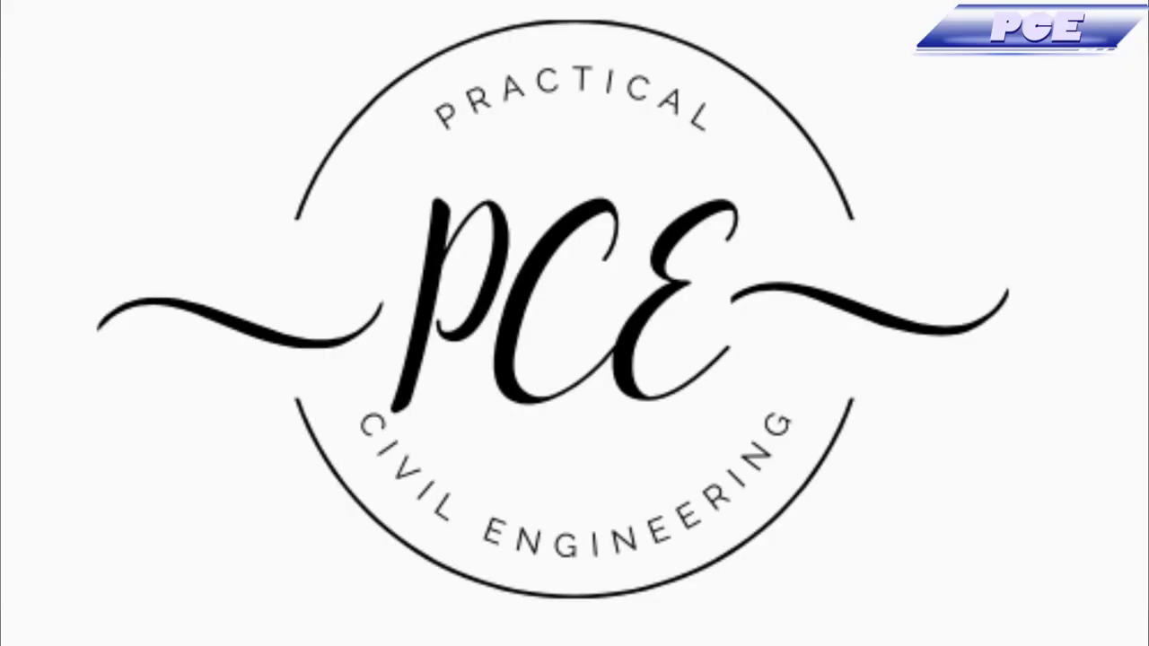